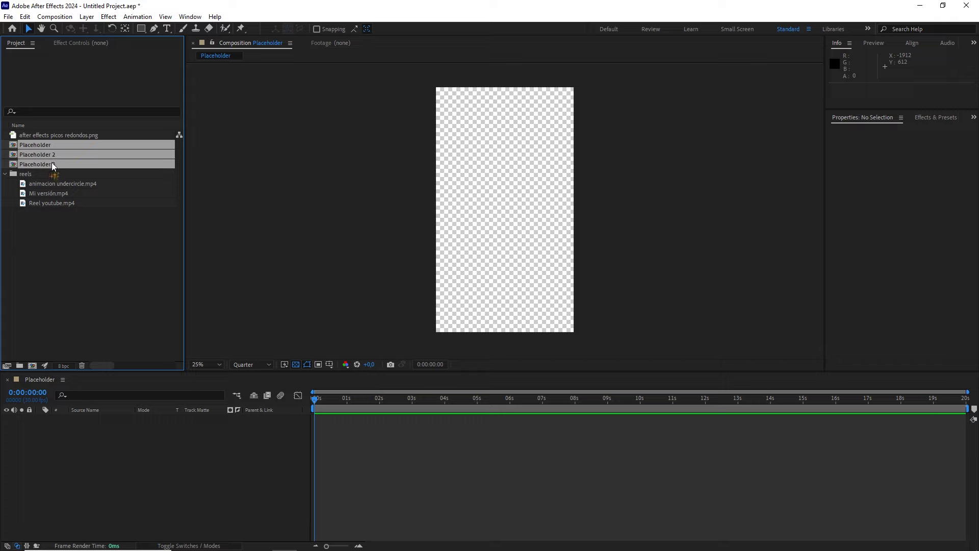
Group the three Placeholder comps into a 'placeholders' folder and confirm the Reel youtube.mp4 loop settings
drag(52, 165, 20, 366)
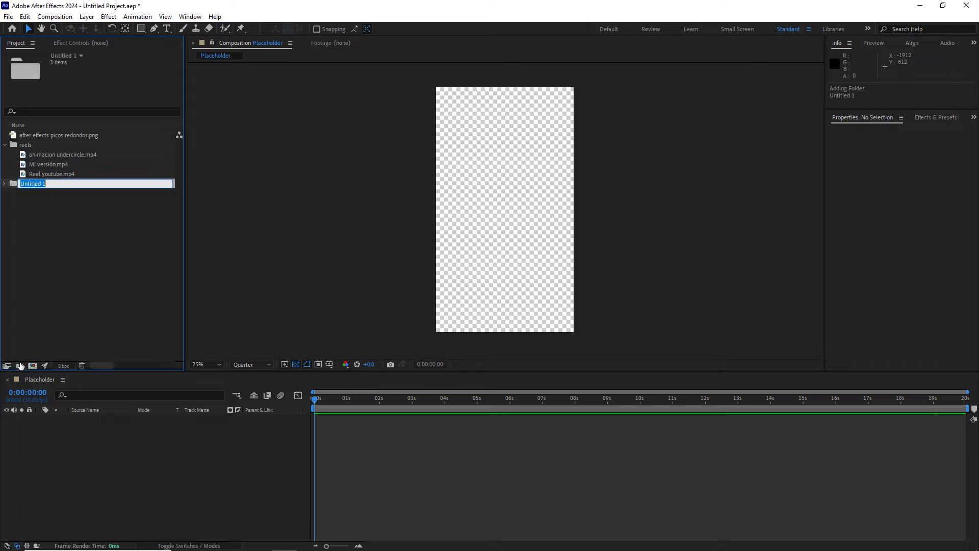
text(plac)
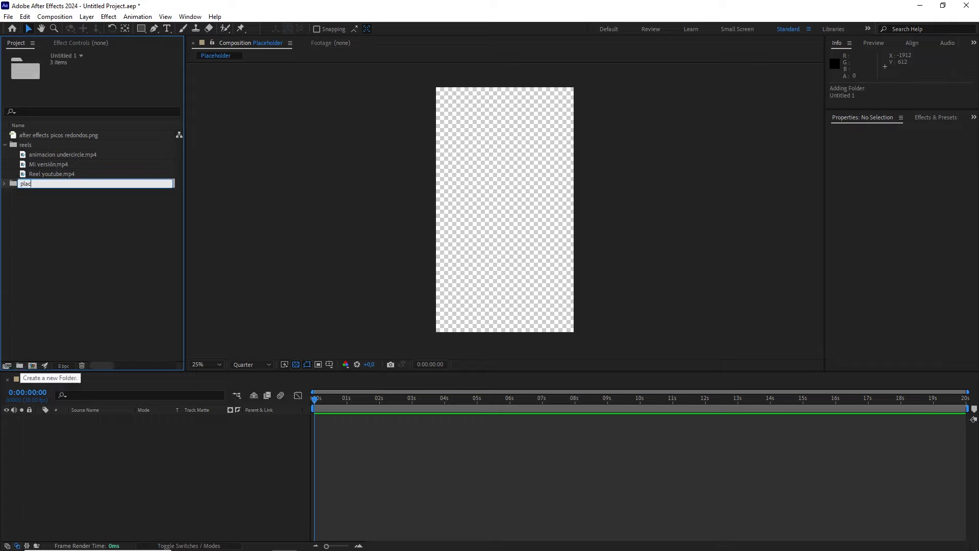
text(eholders)
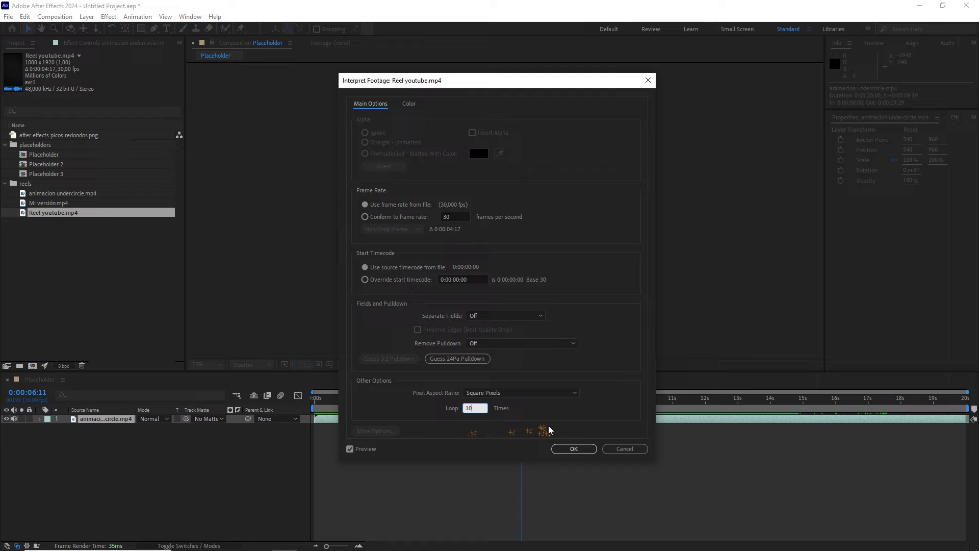
text(10)
click(569, 447)
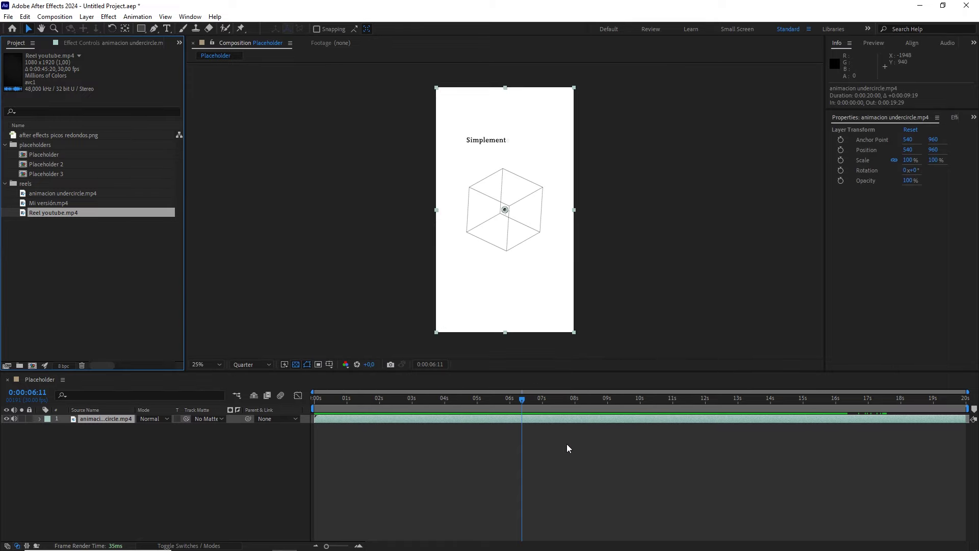
click(122, 257)
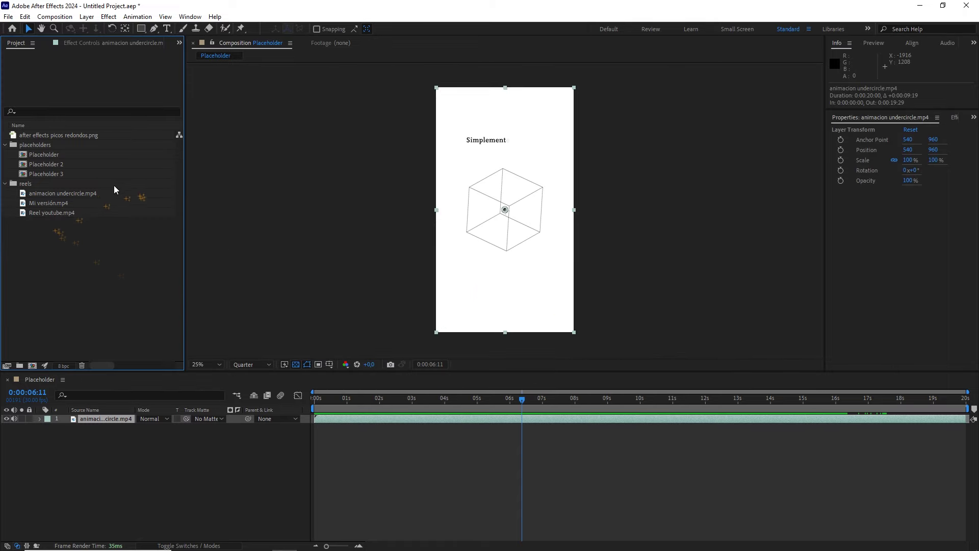
Create a 500×500 composition named 'logo'
click(55, 16)
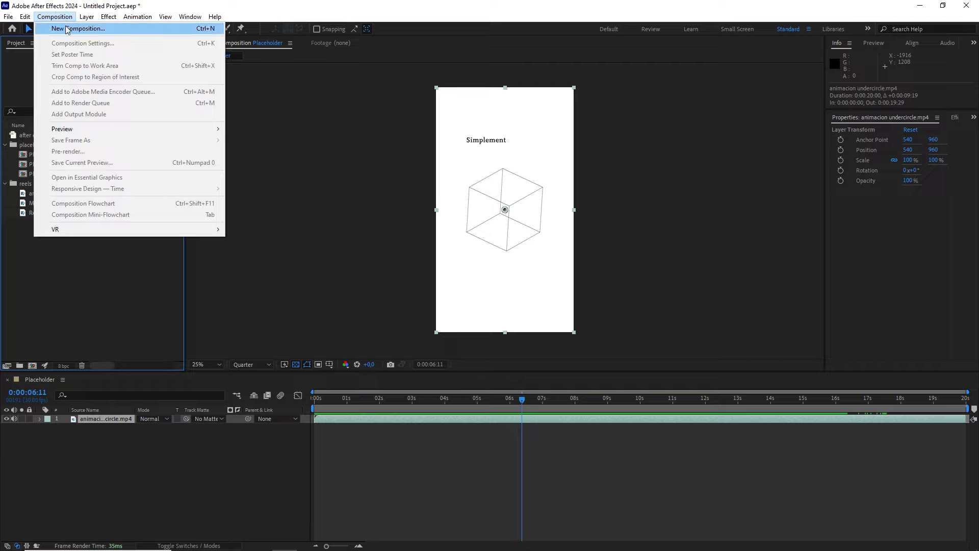
click(76, 29)
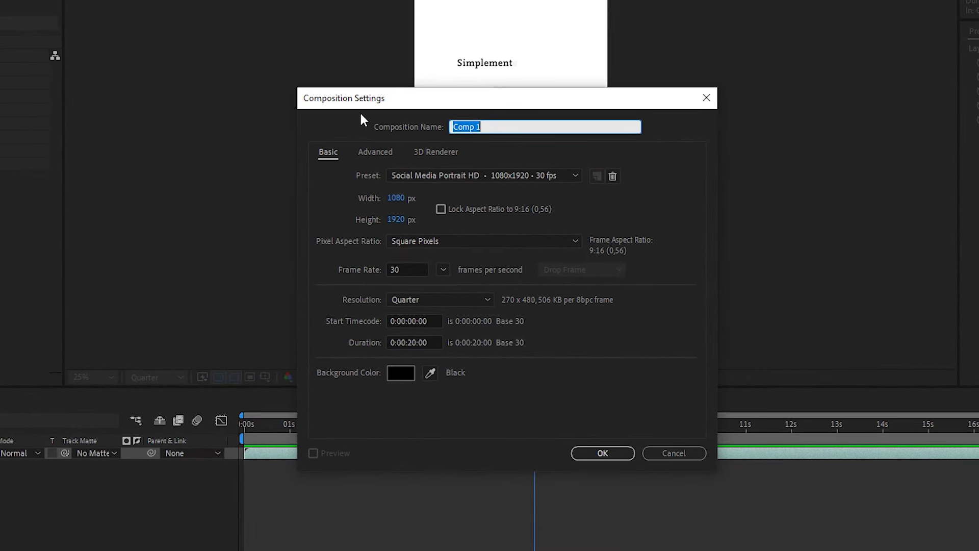
text(logo)
click(398, 200)
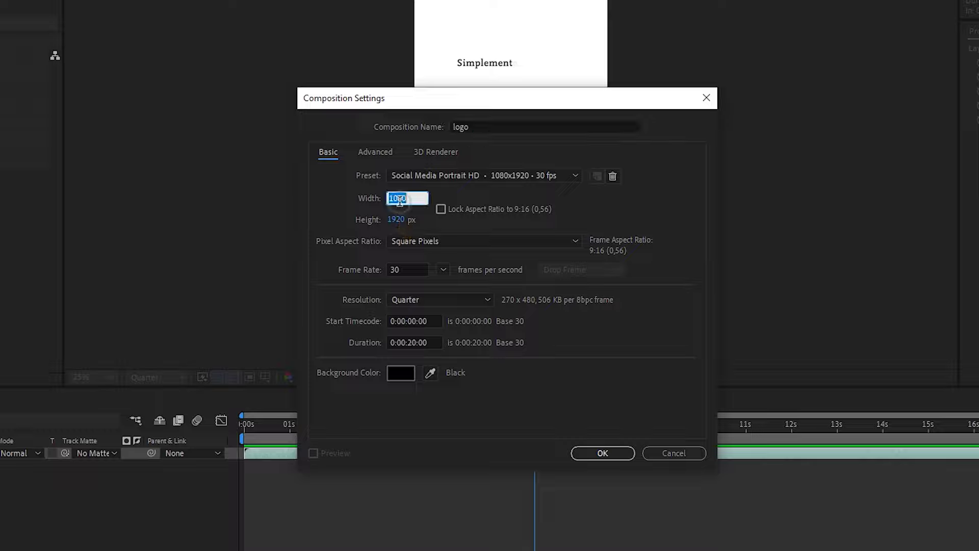
text(500)
click(396, 219)
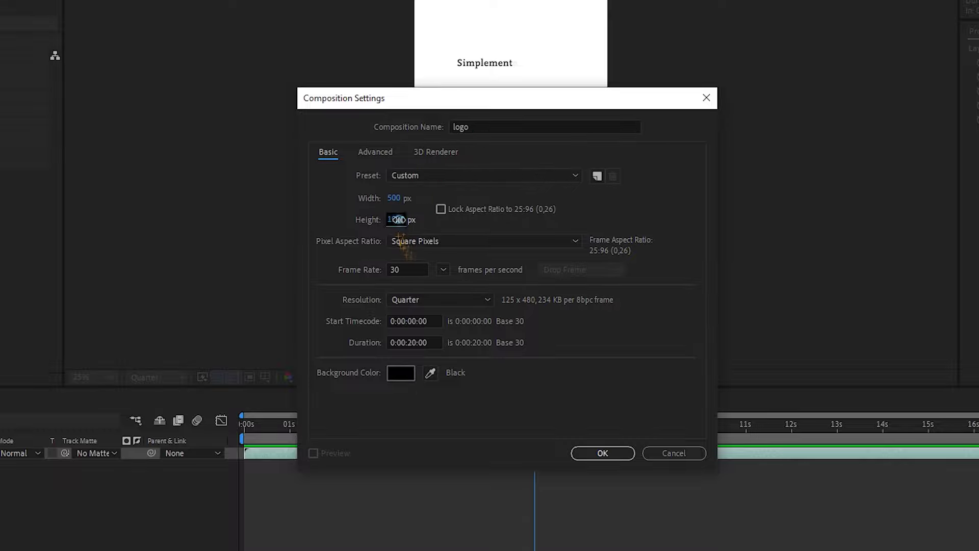
text(500)
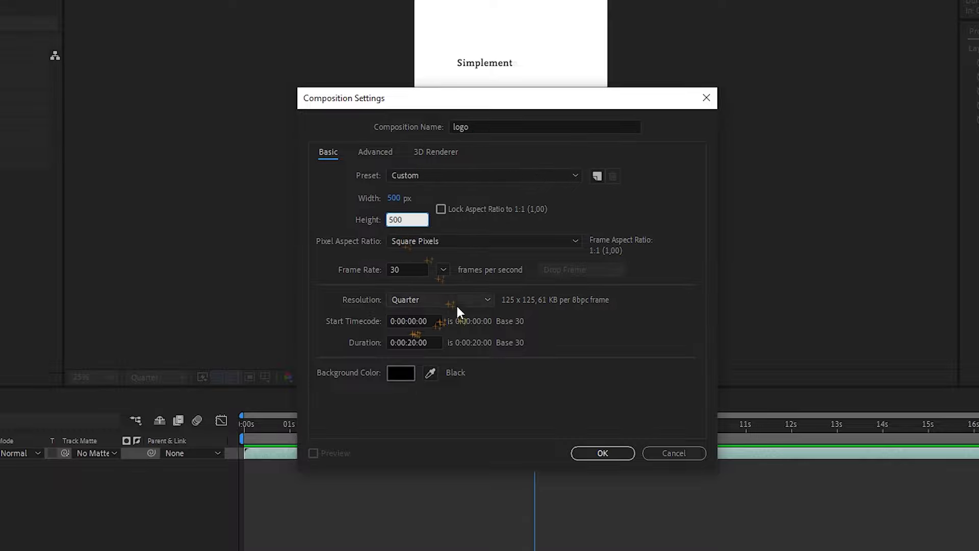
click(600, 455)
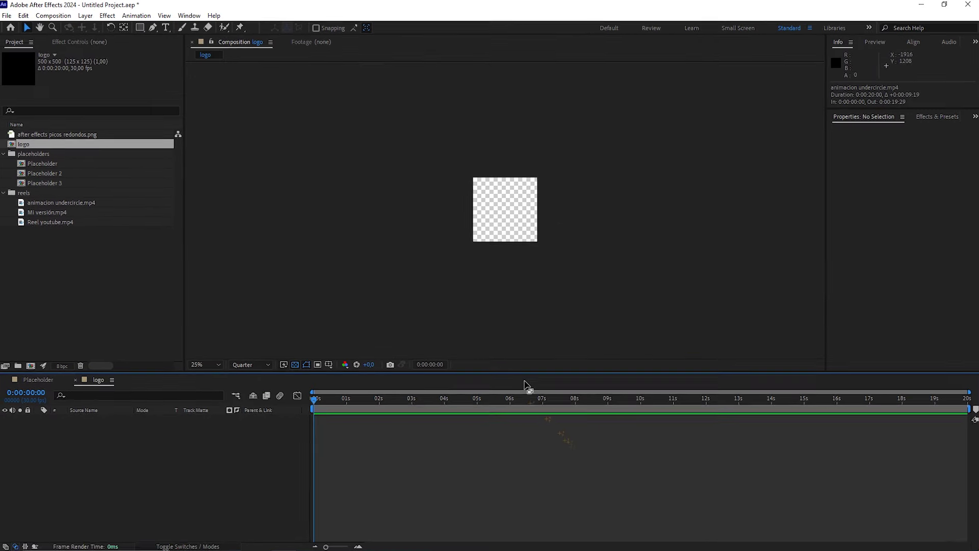
Add after effects picos redondos.png to the logo comp, scaled to about 45.7%
drag(54, 135, 136, 426)
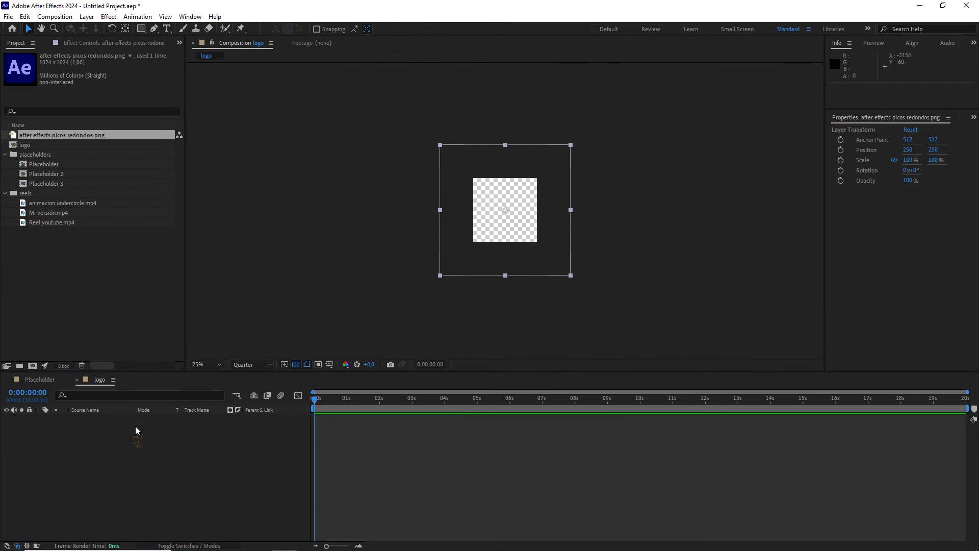
drag(571, 277, 538, 243)
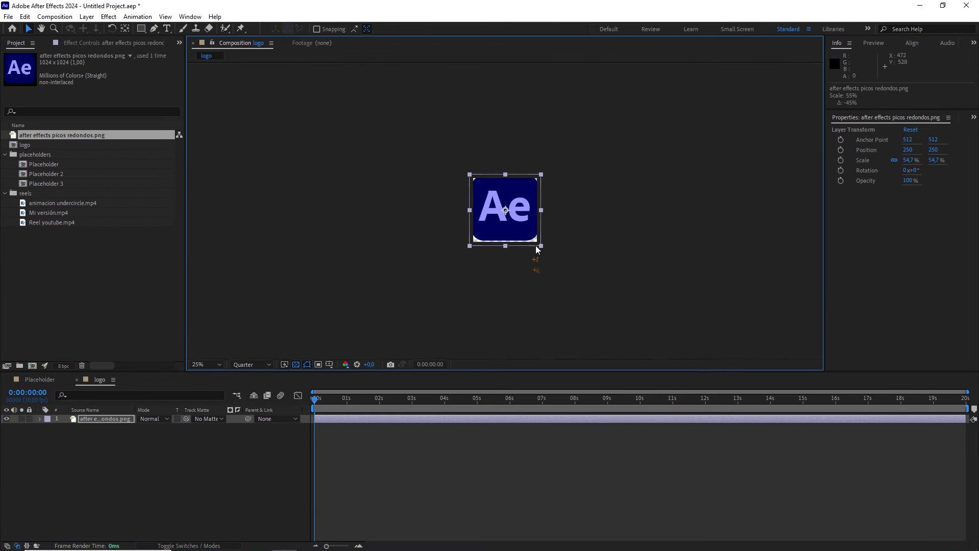
key(period)
drag(568, 273, 542, 249)
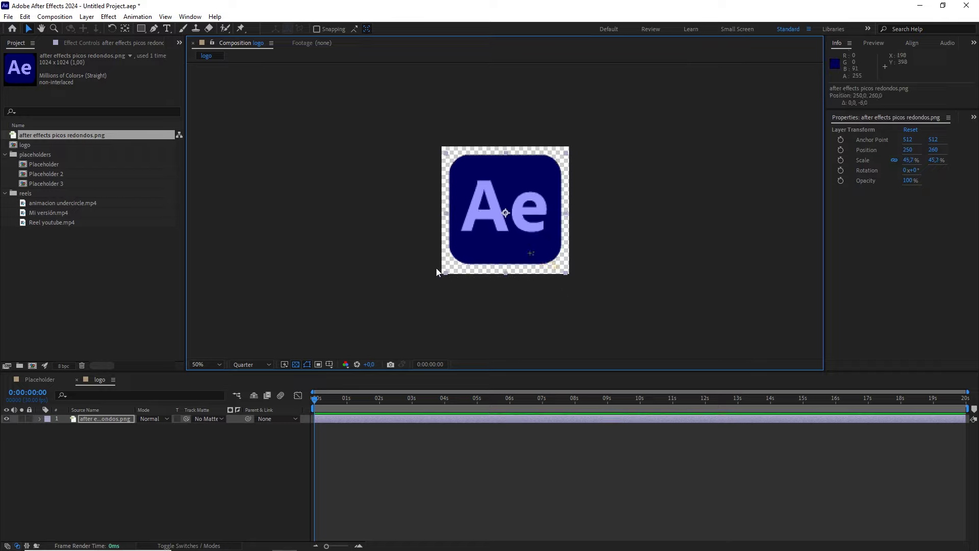
Add a solid in the logo's sampled deep blue and place it beneath the logo image
right_click(154, 438)
mouse_move(239, 317)
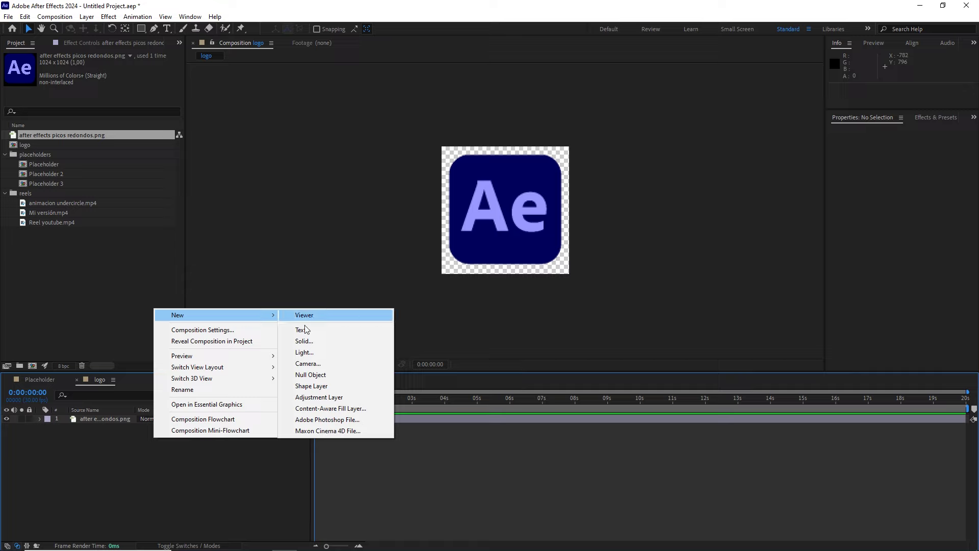
click(304, 341)
click(450, 353)
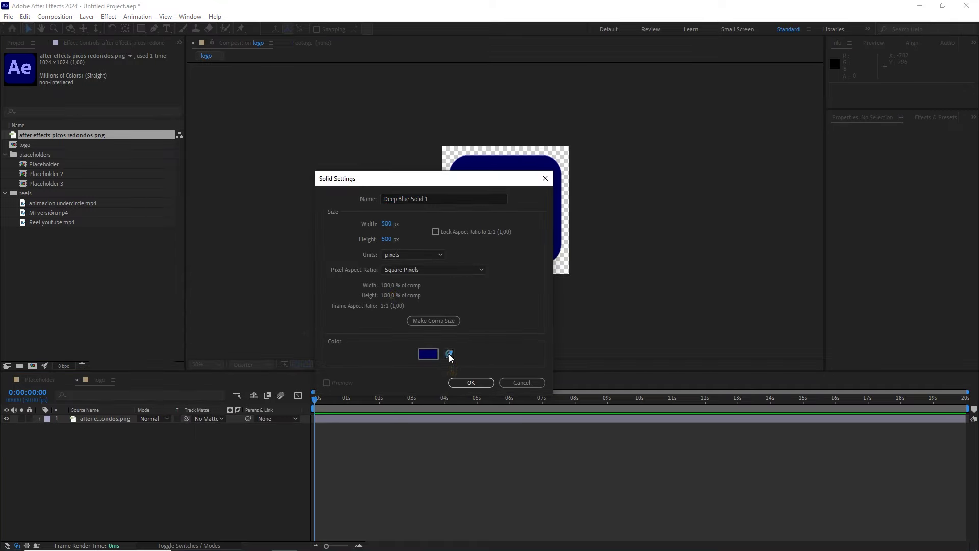
click(499, 162)
click(501, 158)
click(470, 383)
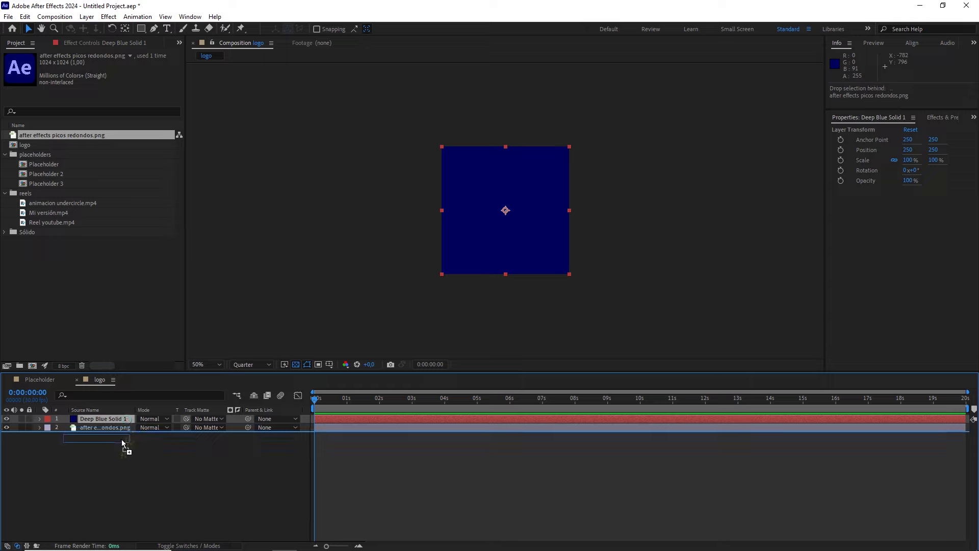
drag(131, 423, 133, 452)
click(132, 452)
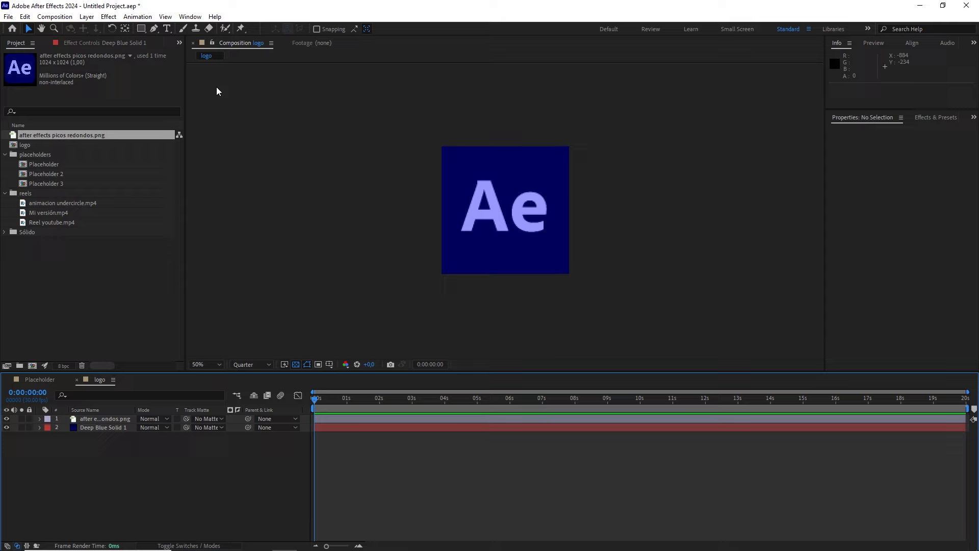
Add a full-frame white ellipse with no stroke and move it to the bottom of the stack
click(143, 29)
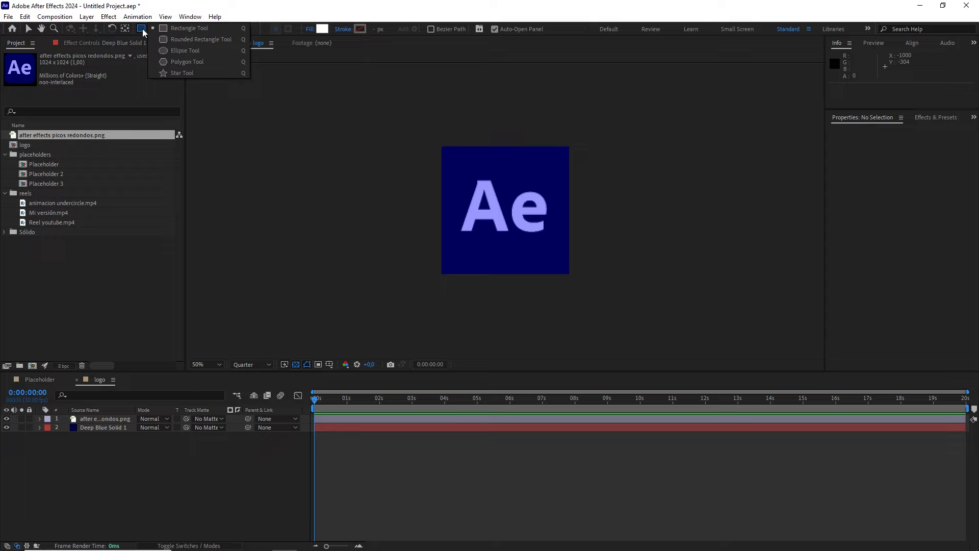
click(184, 50)
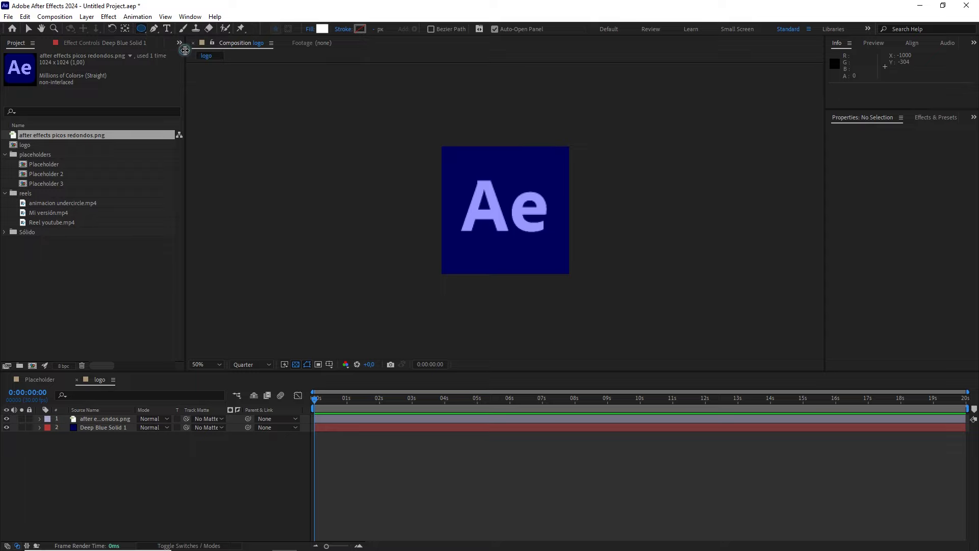
double_click(143, 28)
click(422, 29)
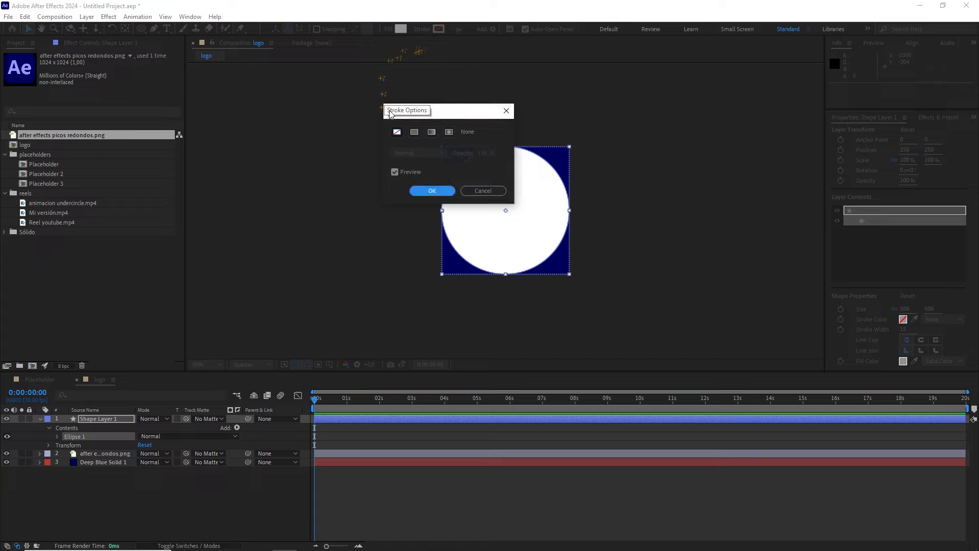
click(432, 190)
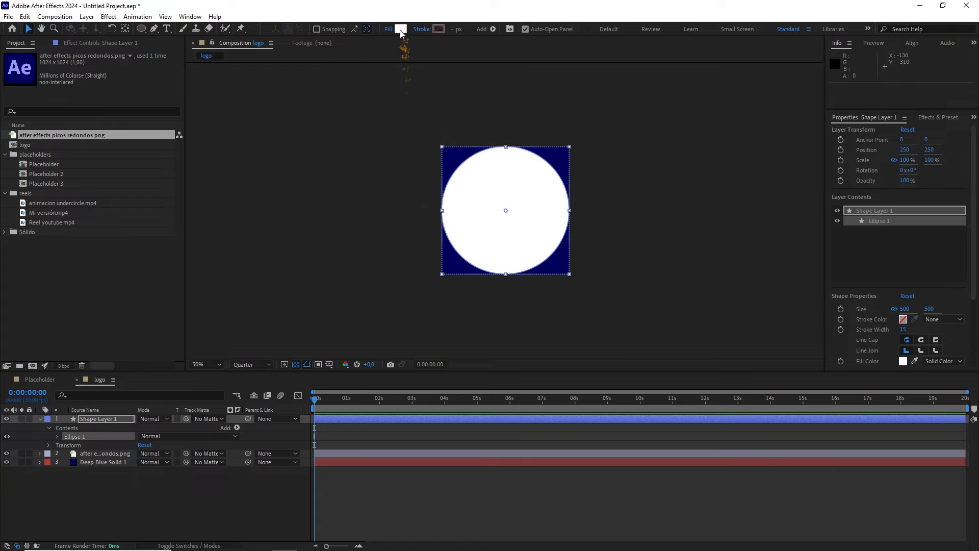
click(401, 29)
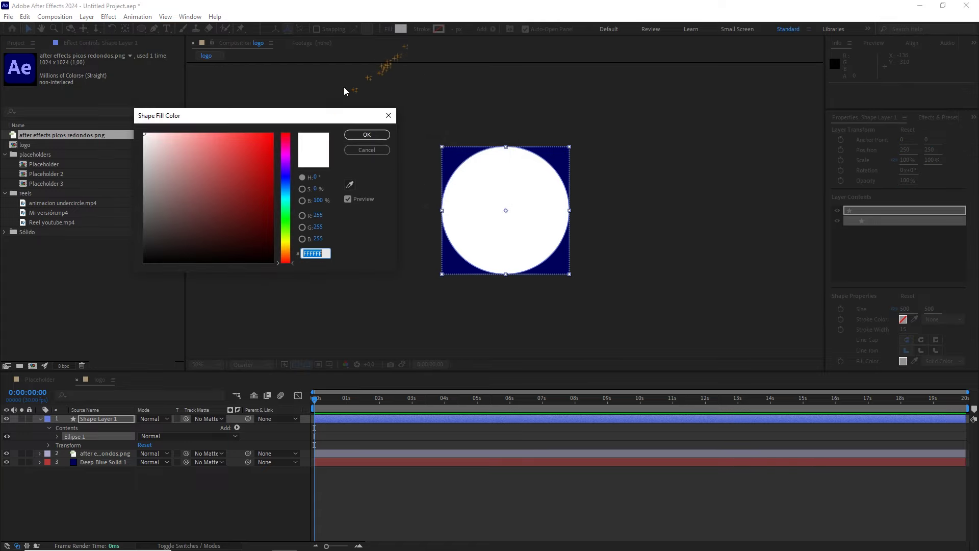
click(365, 134)
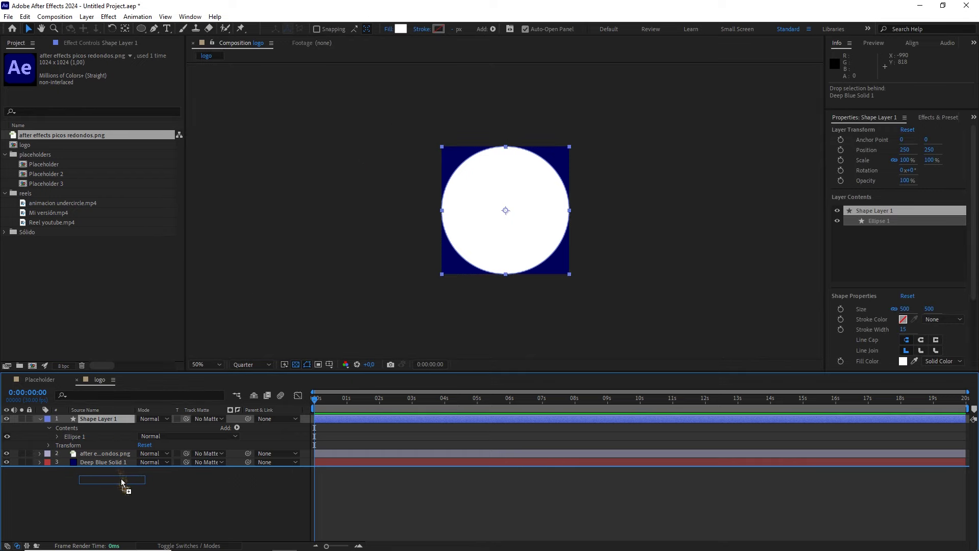
drag(113, 421, 121, 479)
Set Shape Layer 1 as the track matte for the logo image and Deep Blue Solid 1
click(108, 421)
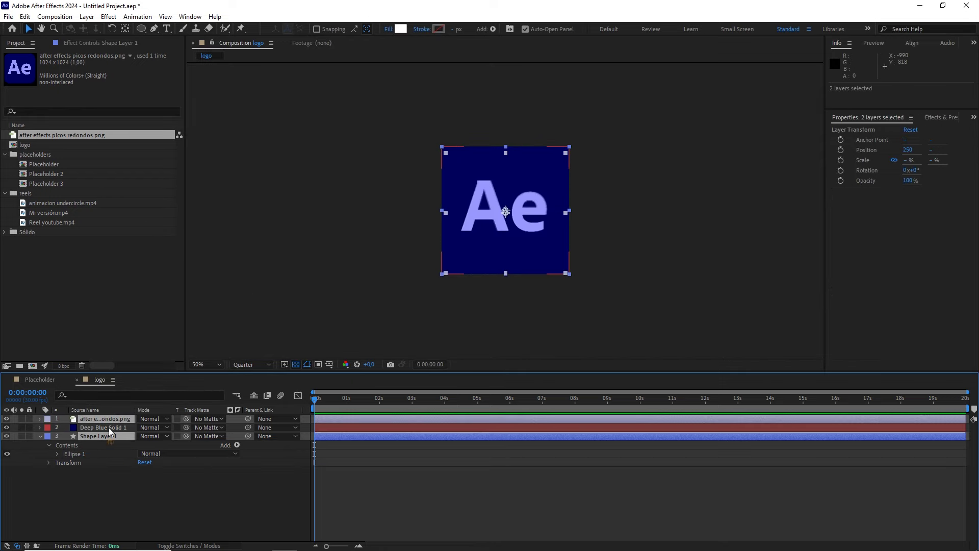
shift+click(108, 427)
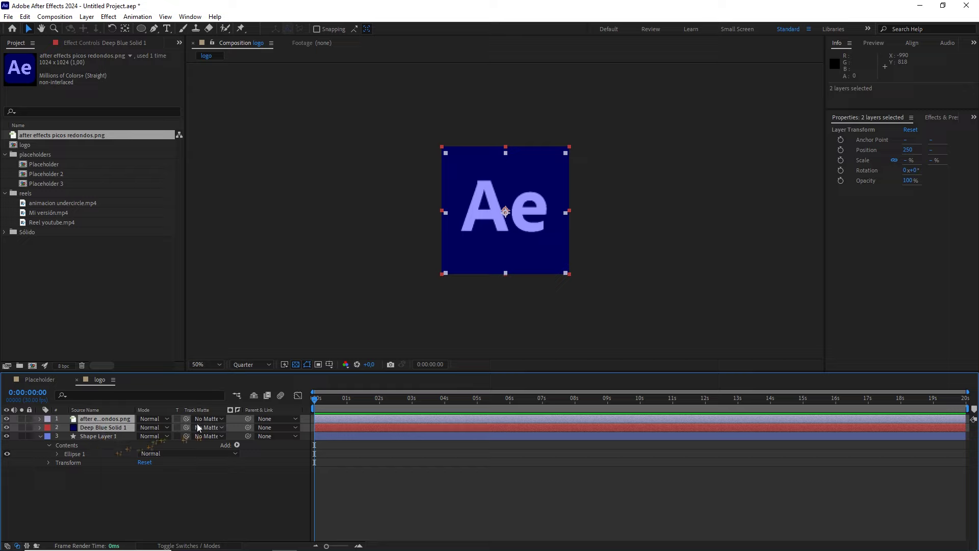
key(F4)
drag(186, 419, 97, 436)
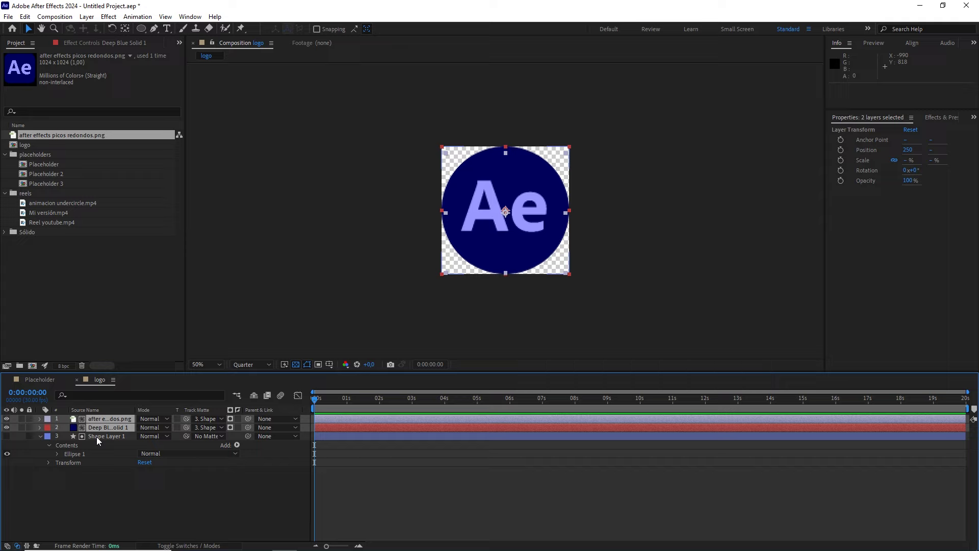
click(364, 350)
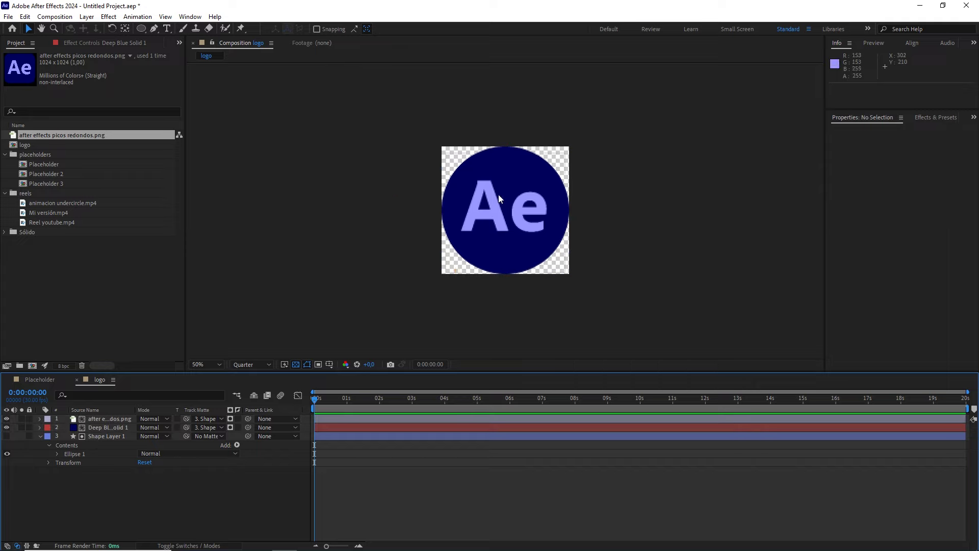
click(75, 262)
Create the Animación composition at 1920×1080, 30 fps
click(55, 16)
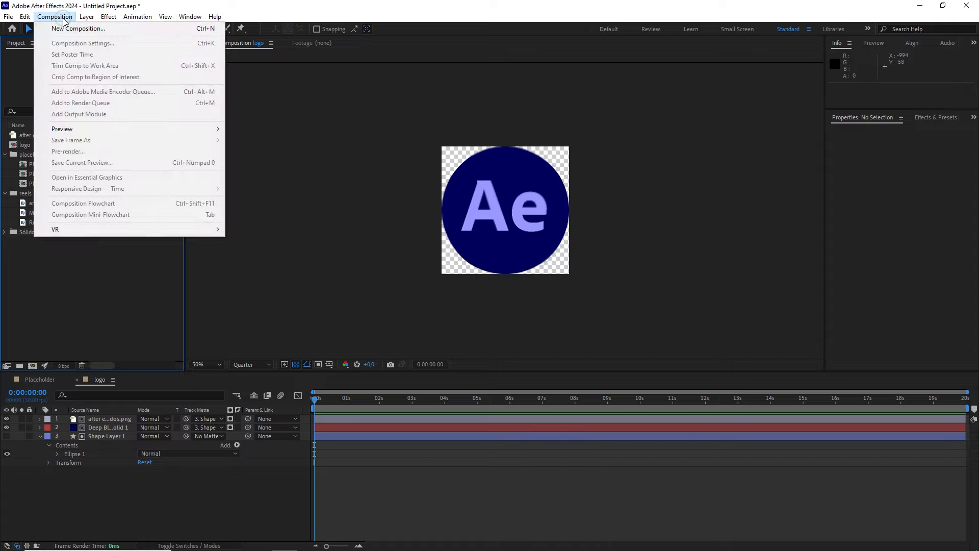
click(66, 41)
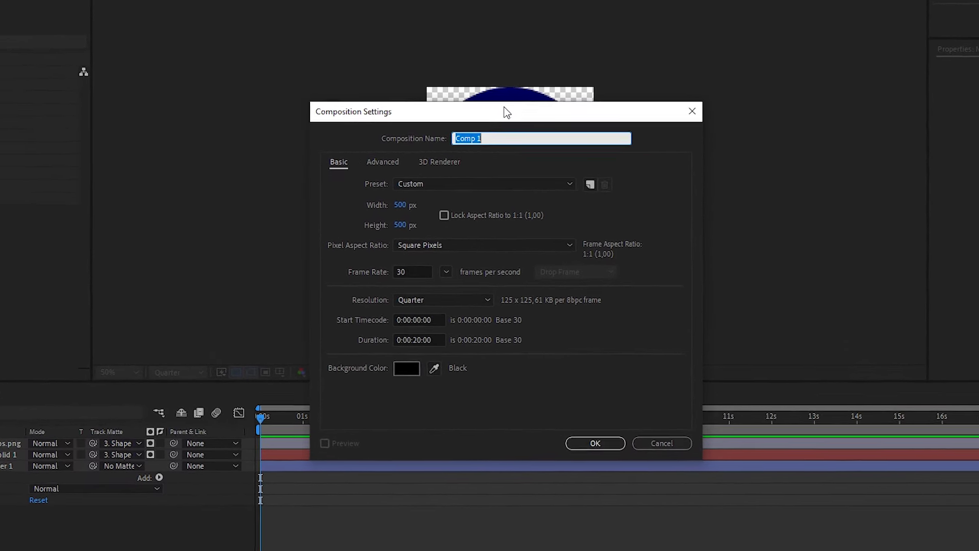
text(Animación)
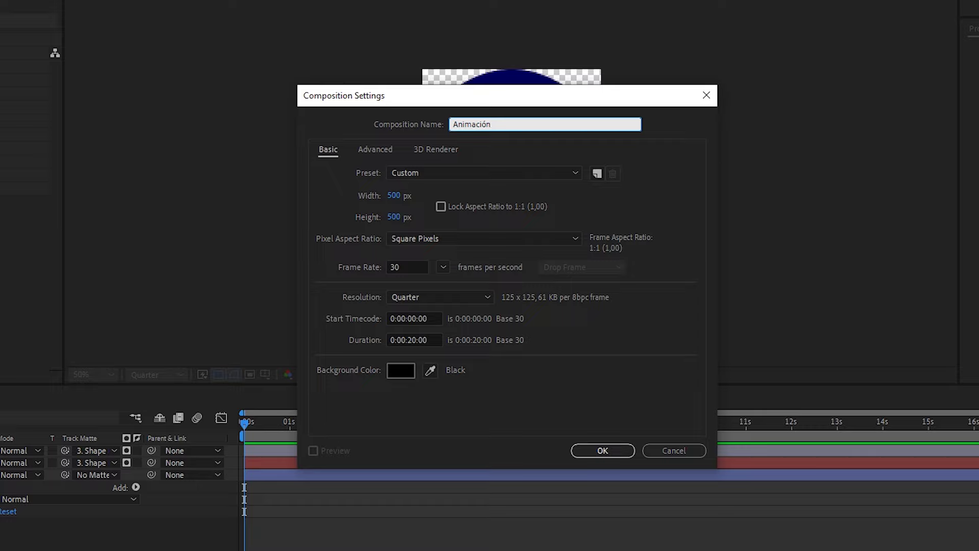
click(394, 195)
text(19)
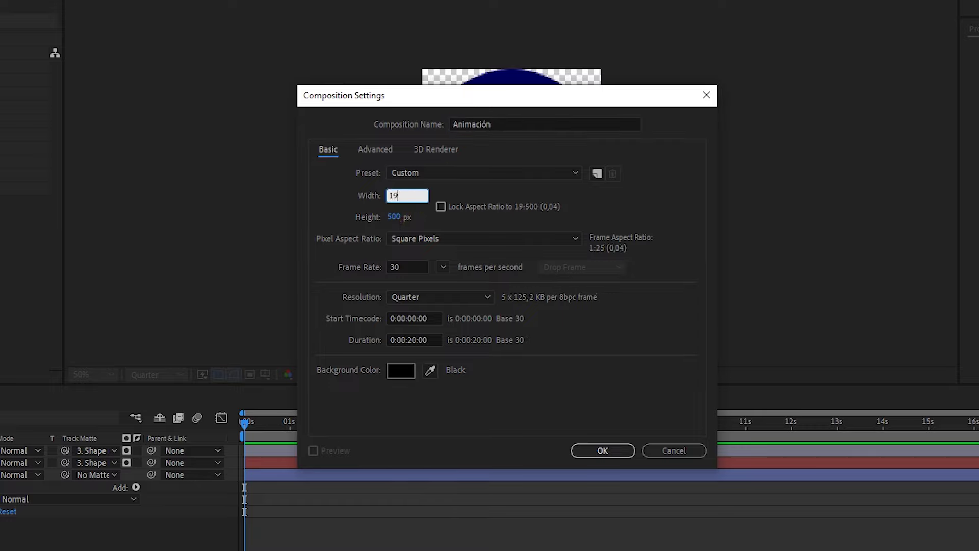
text(20)
click(396, 217)
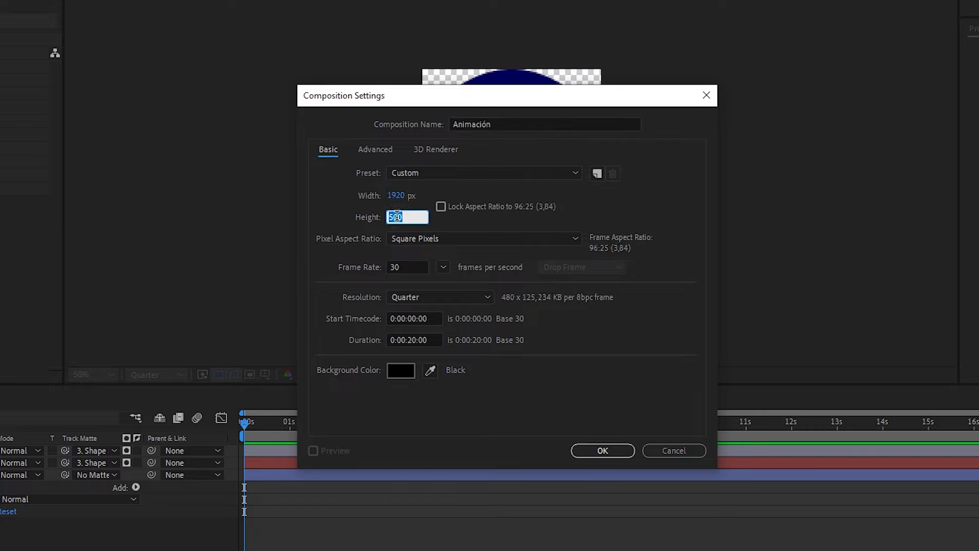
text(1080)
click(412, 266)
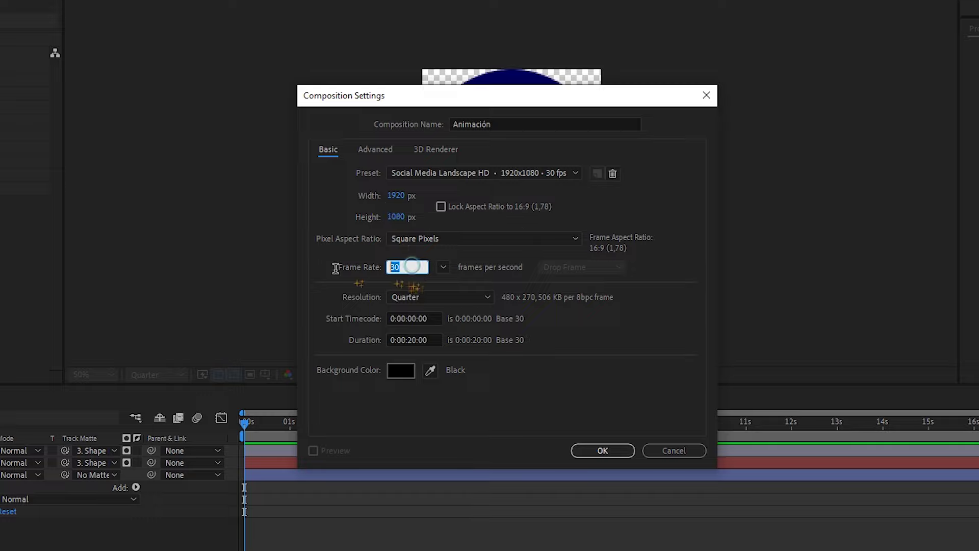
click(428, 340)
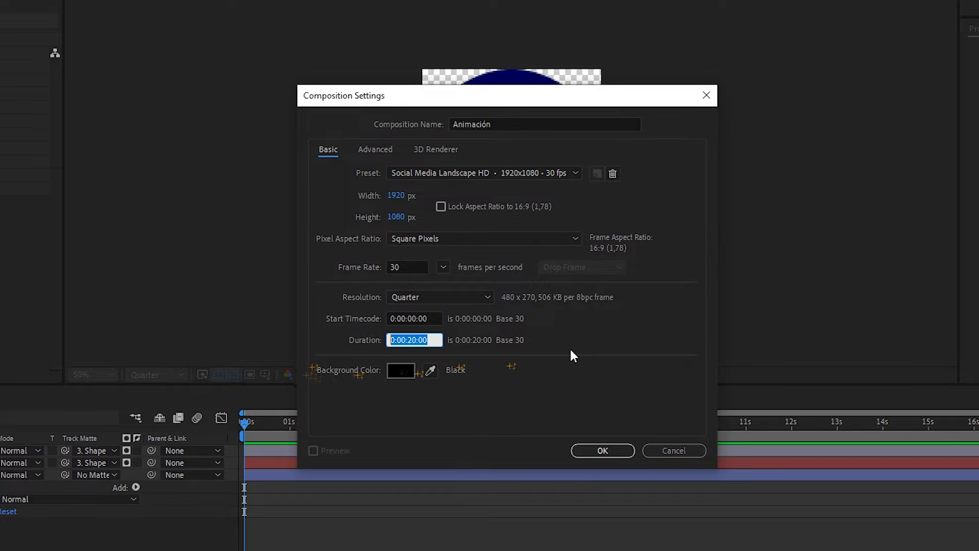
click(602, 449)
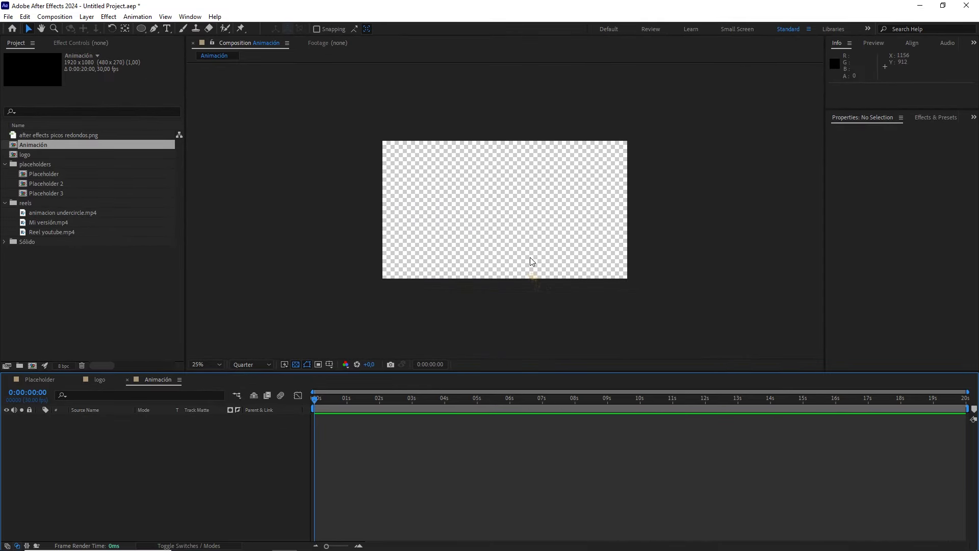
Turn off the transparency grid and type a '¡SUSCRÍBETE!' text layer
click(296, 364)
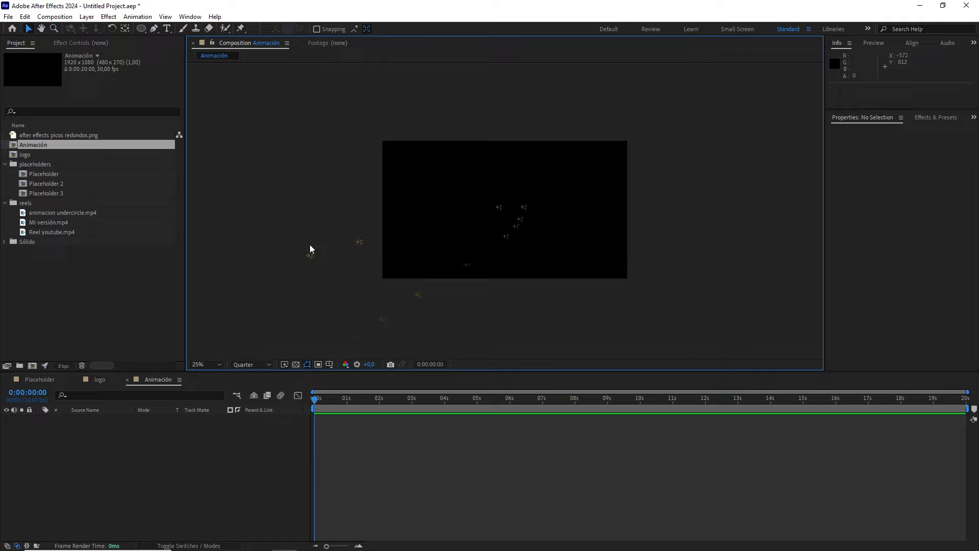
click(148, 446)
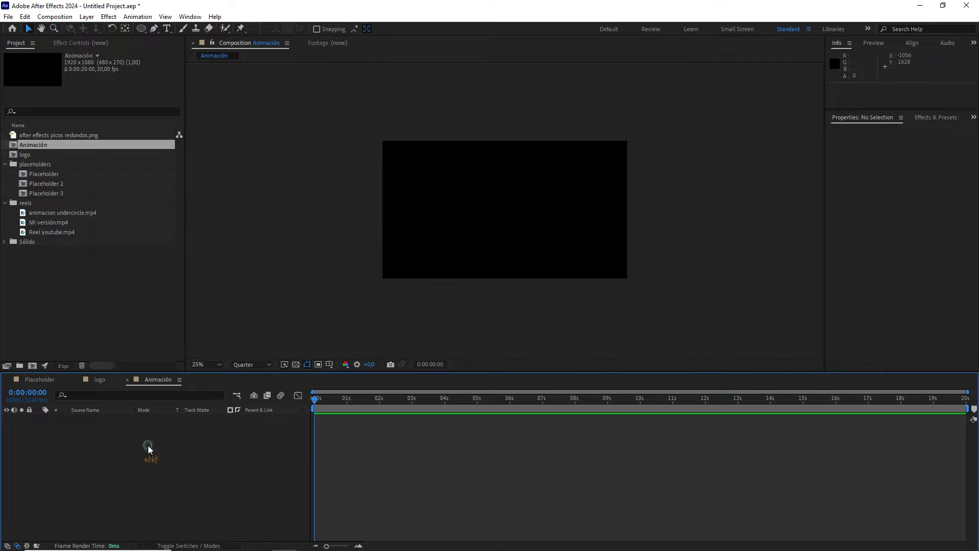
click(167, 28)
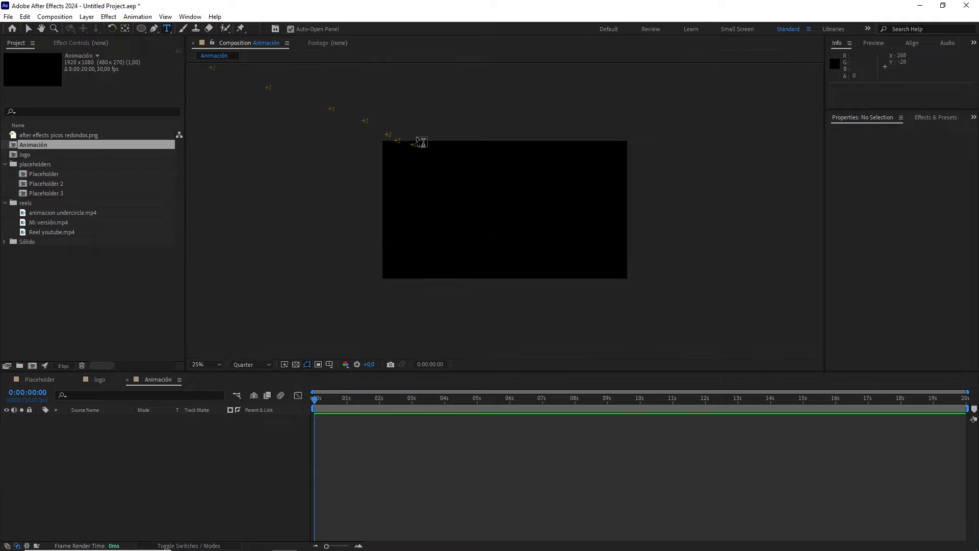
click(478, 186)
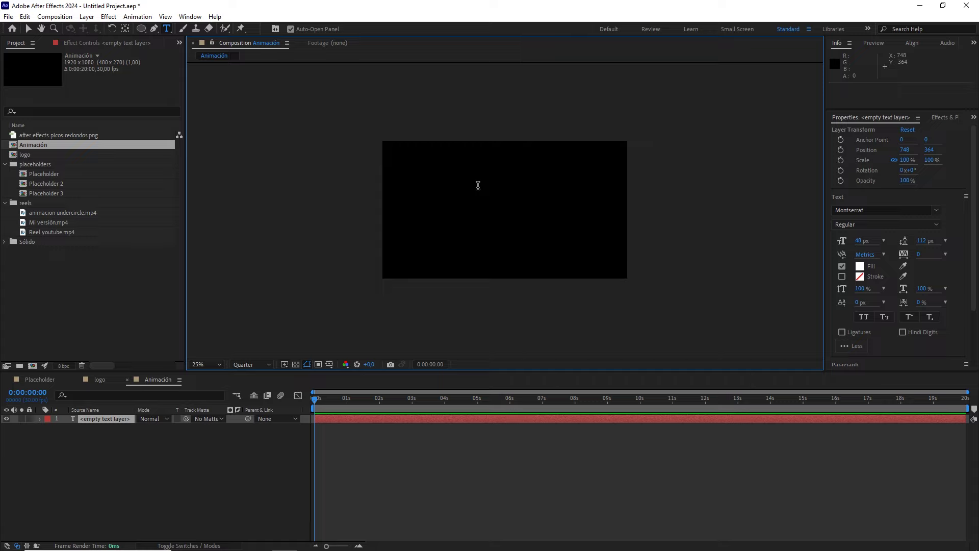
text(i)
text(!)
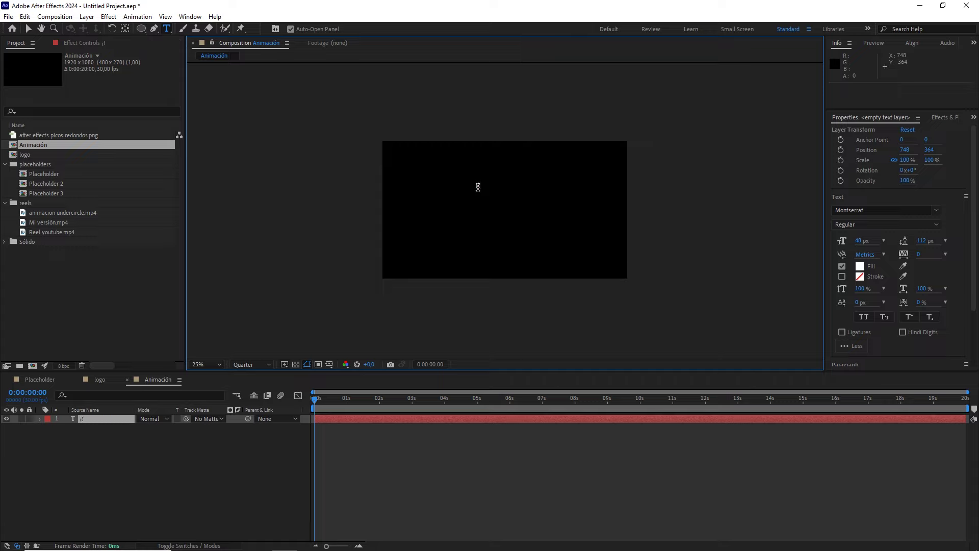
text(SUS)
text(CRÍBETE)
click(108, 418)
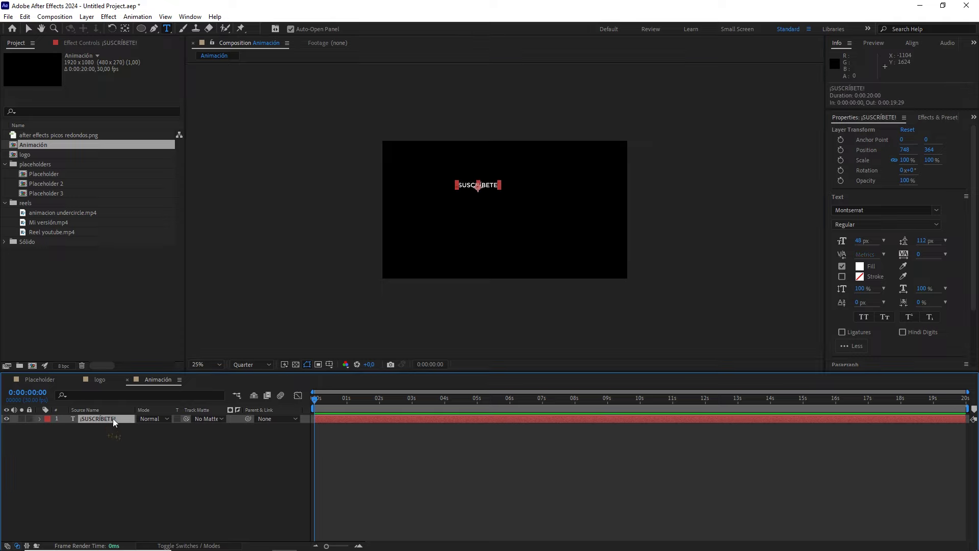
Centre the text's anchor point and position it at 960, 540
key(ctrl+alt+Home)
key(Caps_Lock)
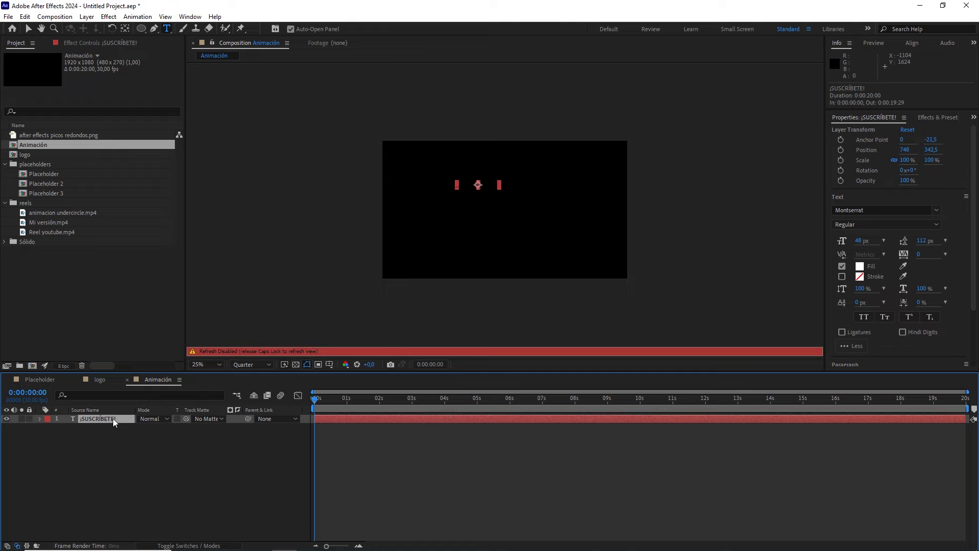
key(ctrl+Home)
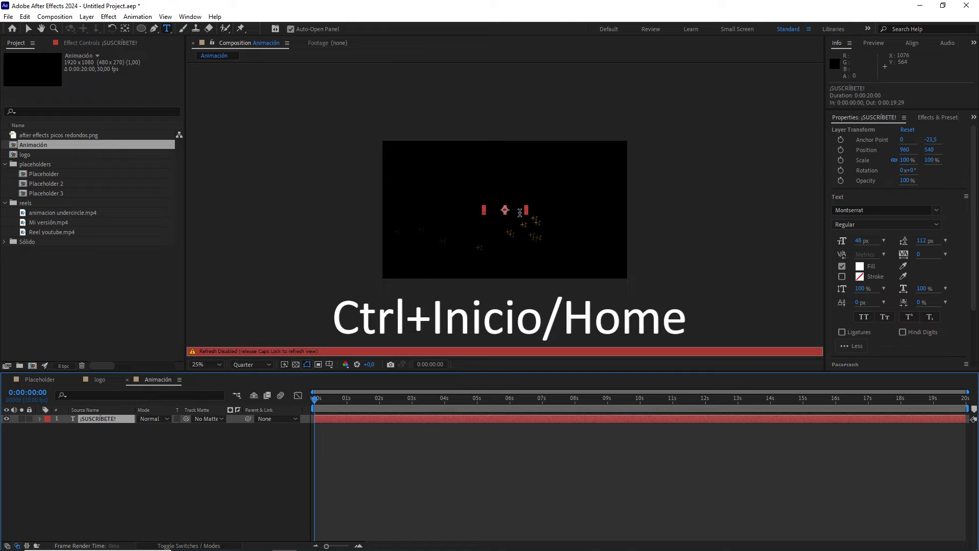
key(Caps_Lock)
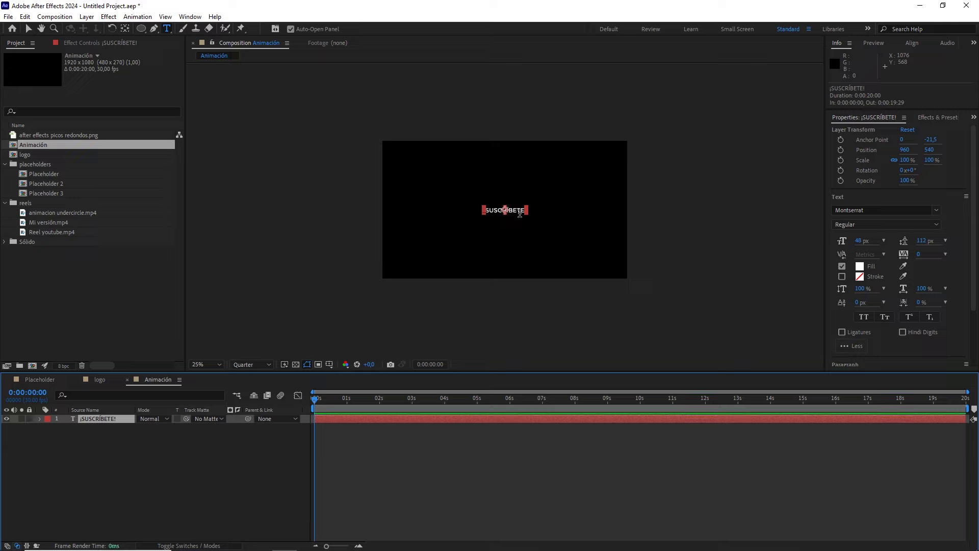
key(period)
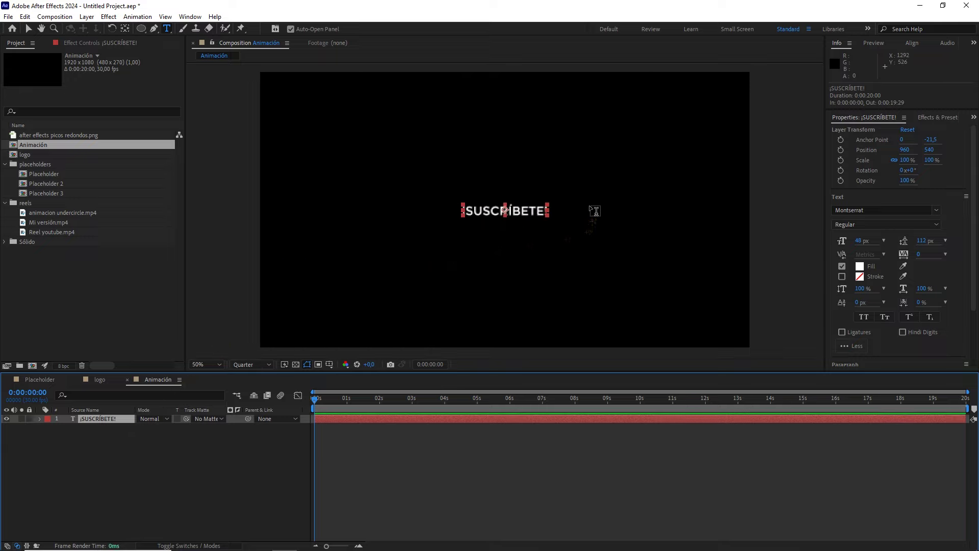
Set the ¡SUSCRÍBETE! font to Bebas Neue
click(887, 210)
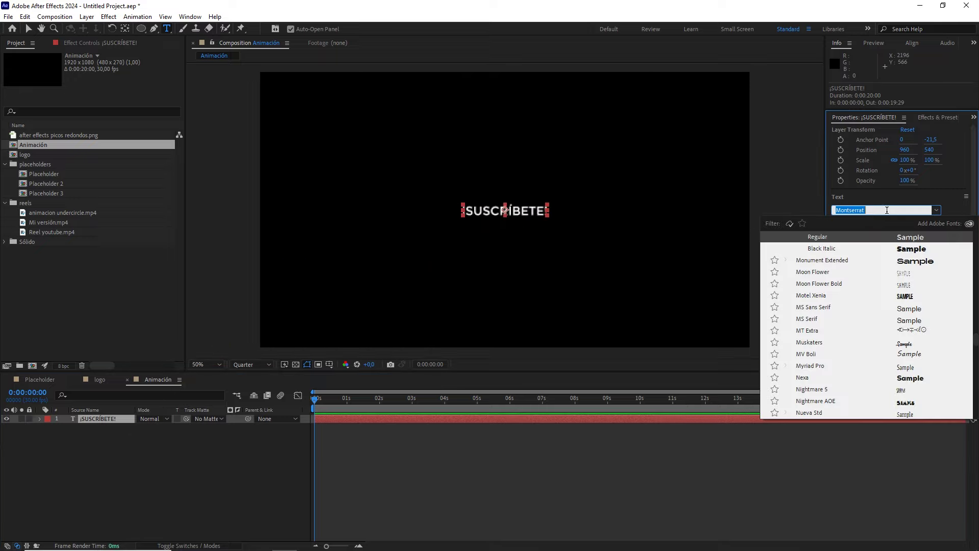
text(beb)
click(827, 240)
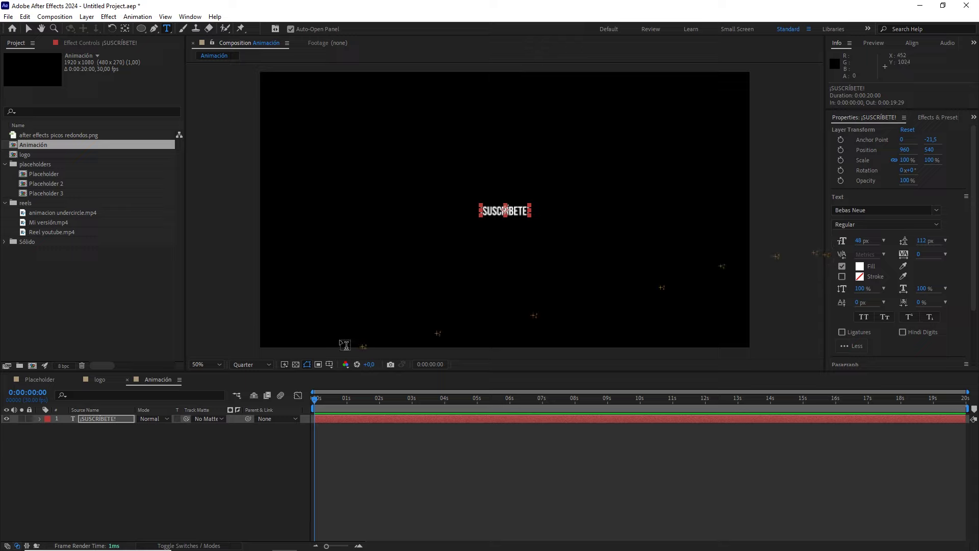
Scale the ¡SUSCRÍBETE! text layer up to 412%
click(129, 420)
key(s)
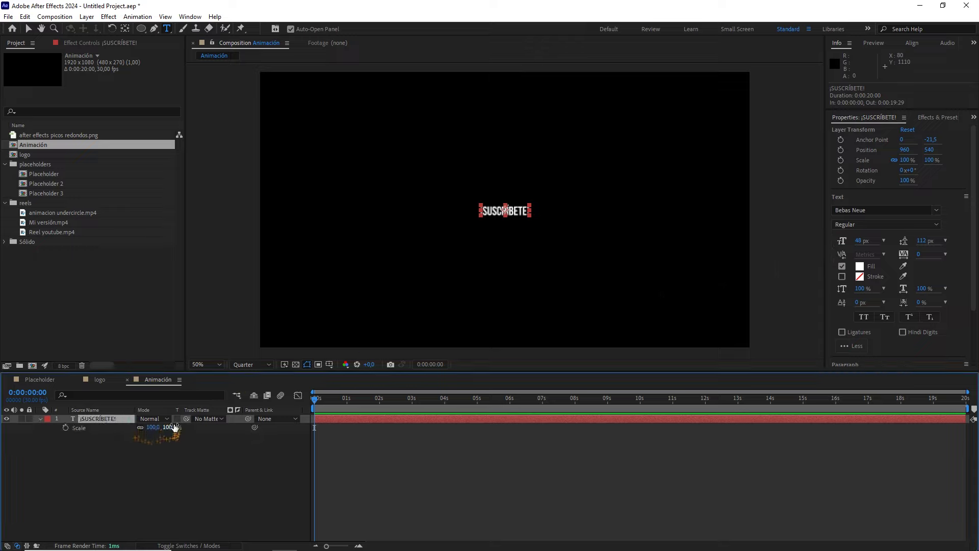
drag(151, 428, 336, 429)
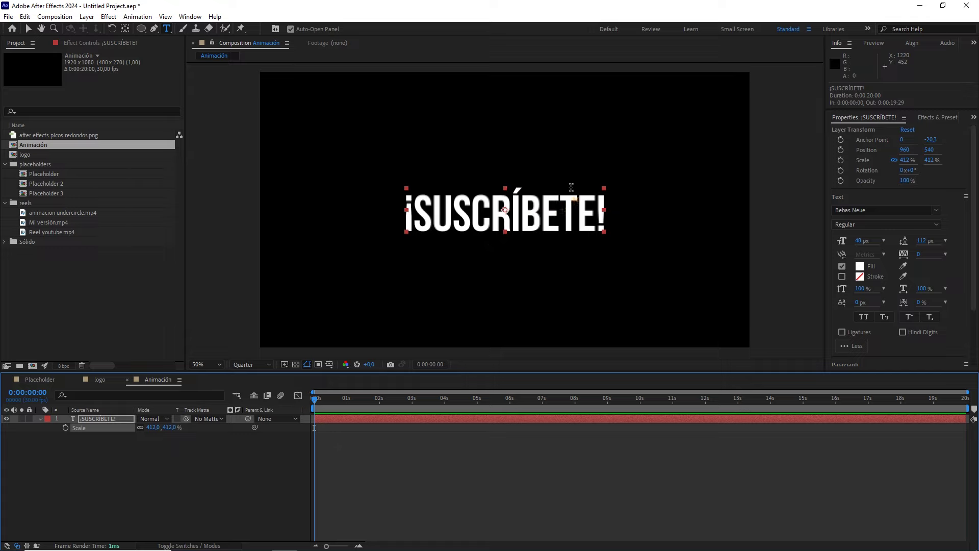
scroll(548, 208, down, 2)
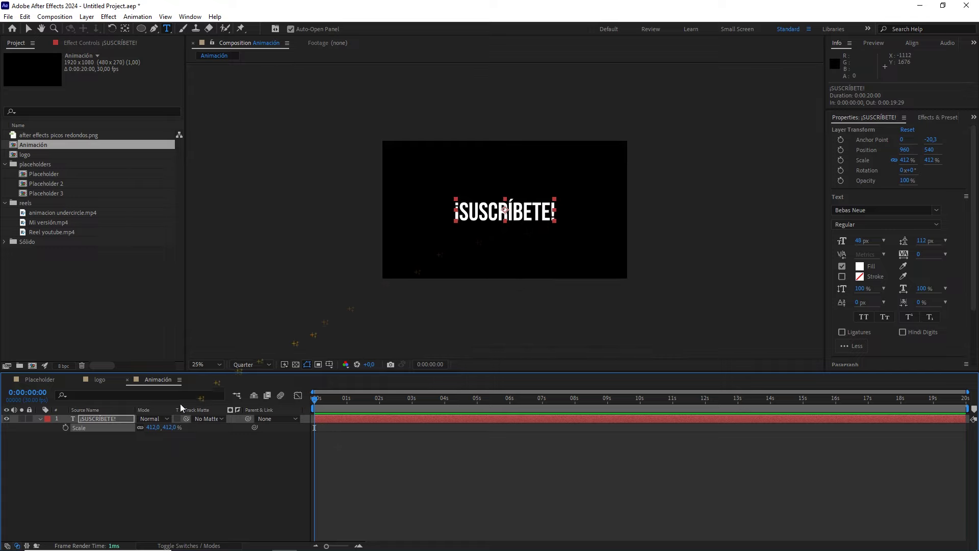
click(149, 442)
click(113, 419)
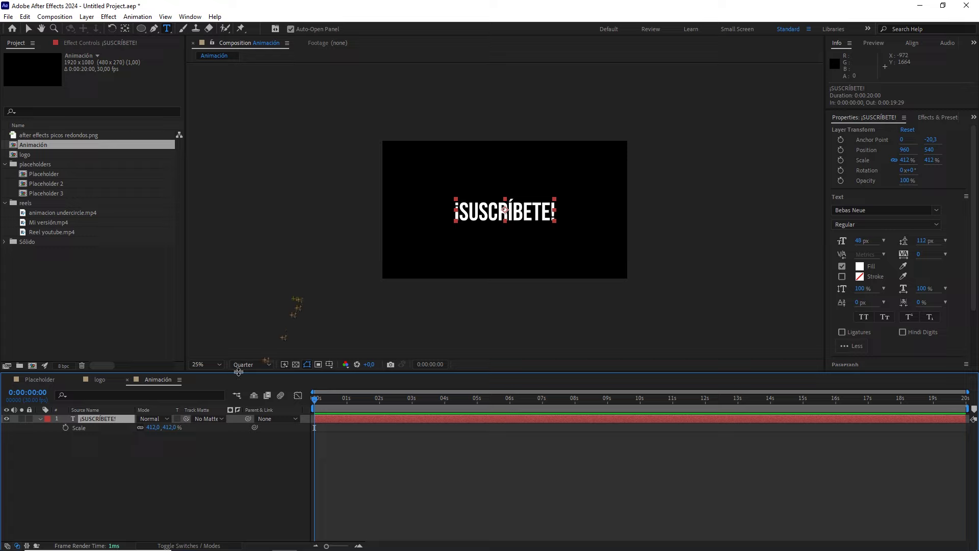
Make the ¡SUSCRÍBETE! text layer 3D
click(237, 415)
click(194, 418)
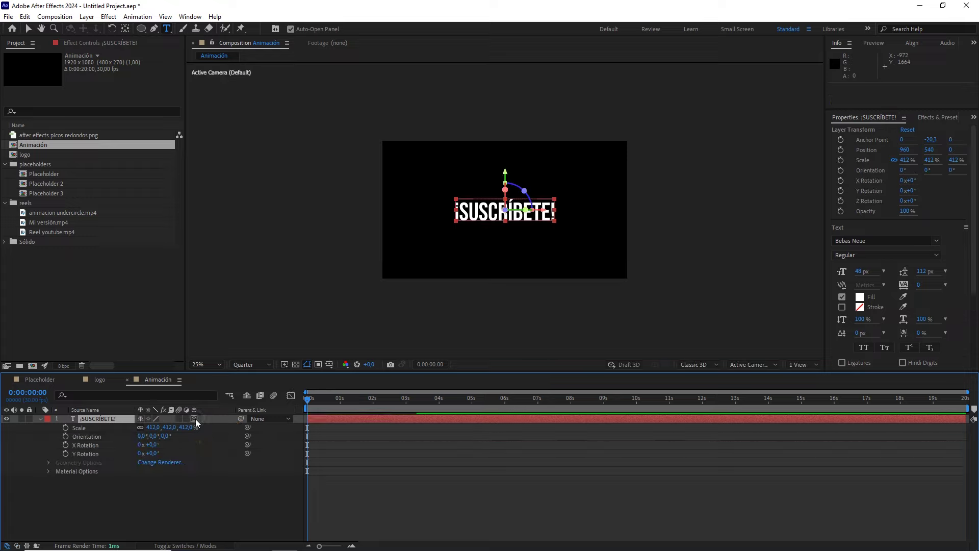
click(192, 499)
Add a one-node Camera 1 with the 50mm lens preset
right_click(149, 457)
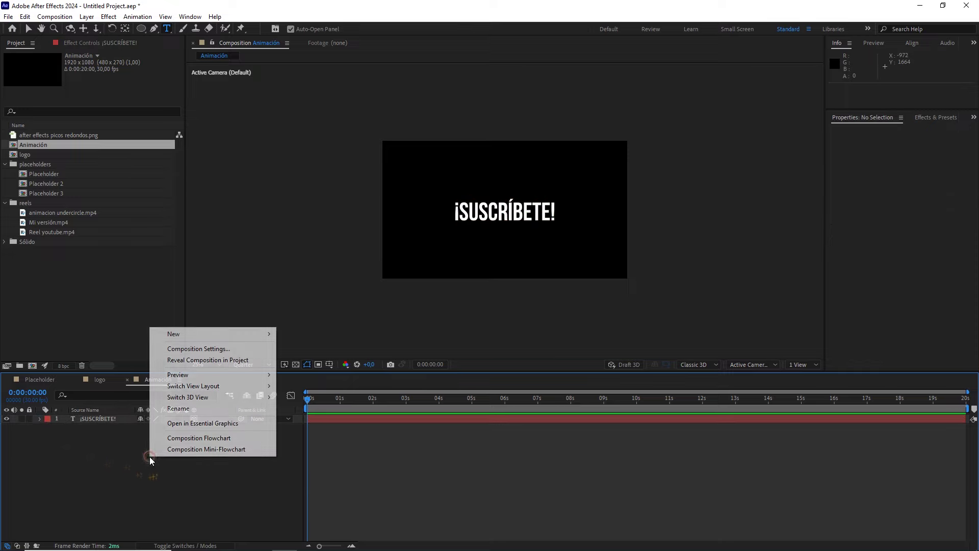
mouse_move(271, 333)
click(316, 382)
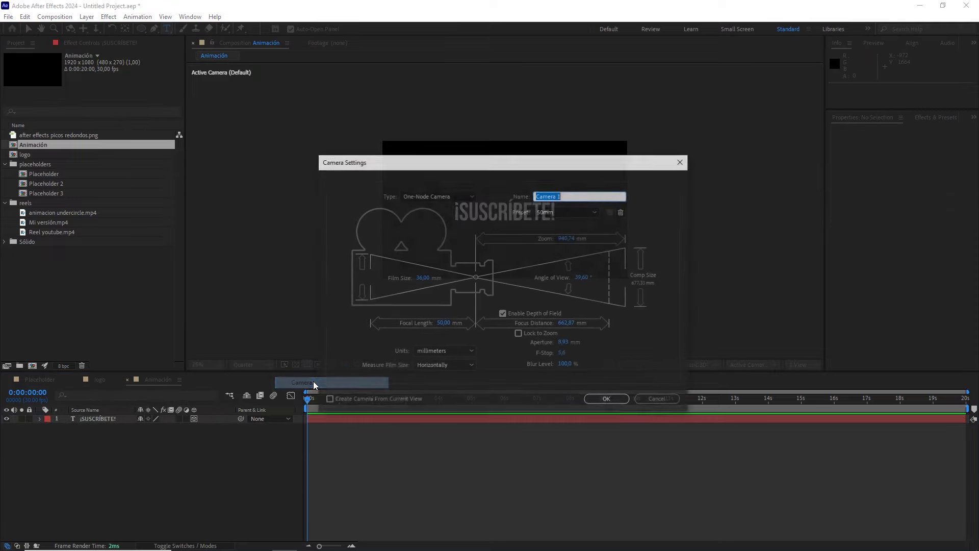
click(548, 211)
click(561, 292)
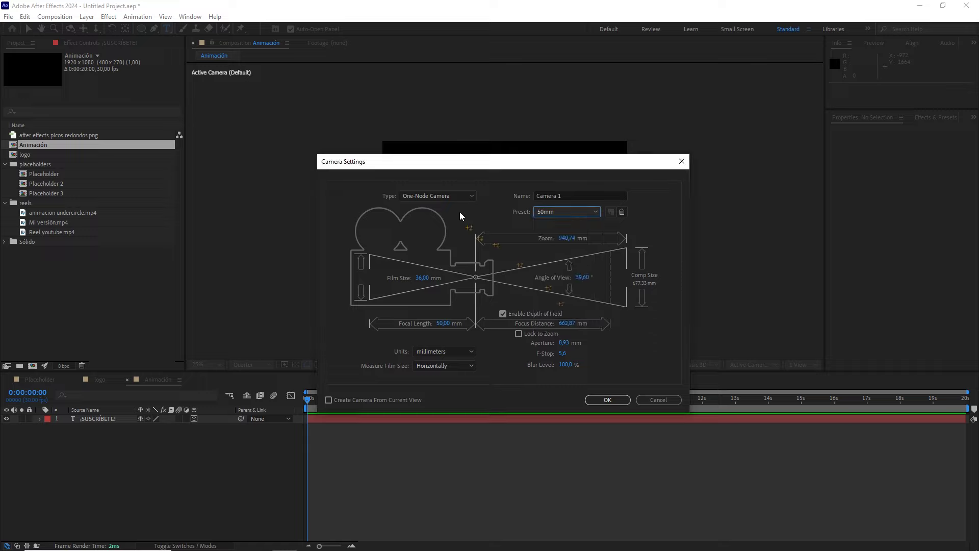
click(448, 199)
click(449, 199)
click(602, 400)
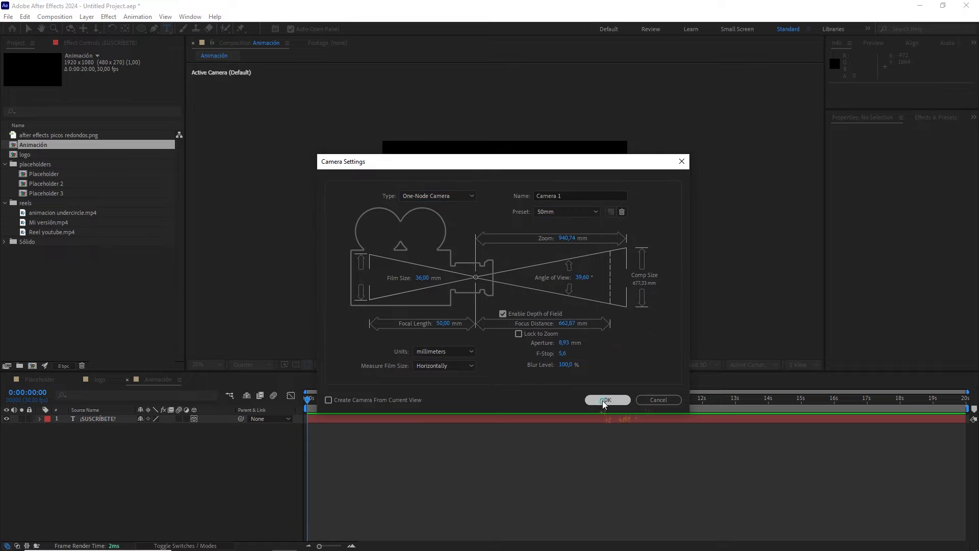
Add Null 1 and parent Camera 1 to it
right_click(177, 458)
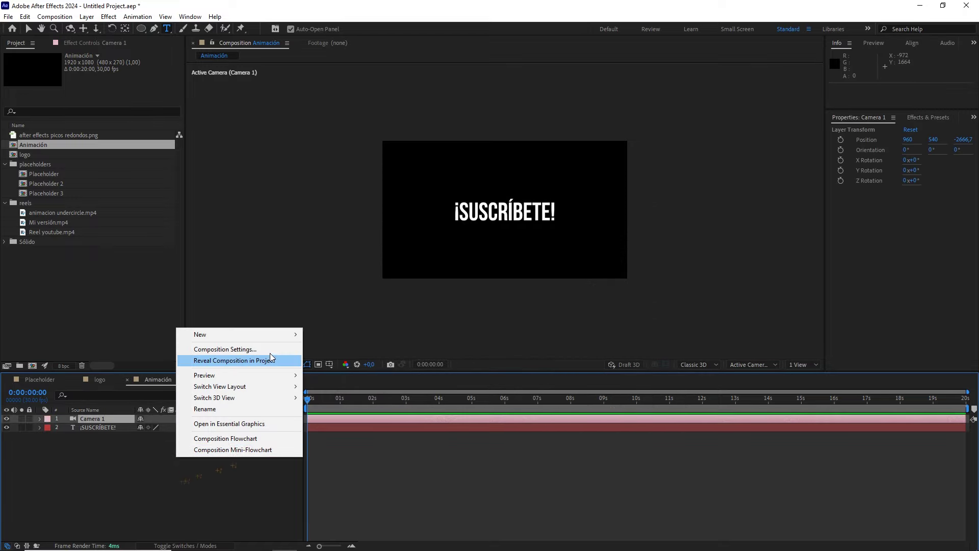
mouse_move(278, 335)
click(347, 394)
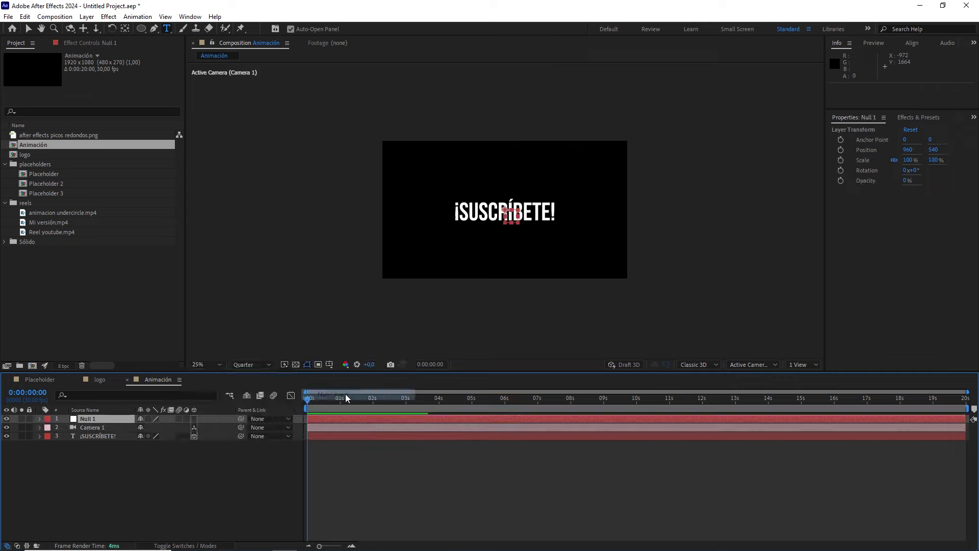
click(99, 429)
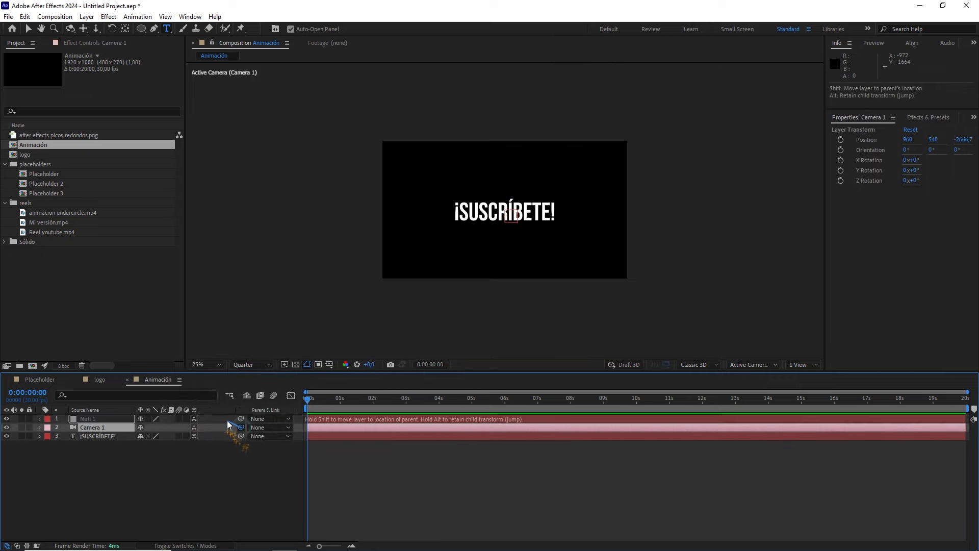
drag(246, 431, 108, 420)
click(102, 436)
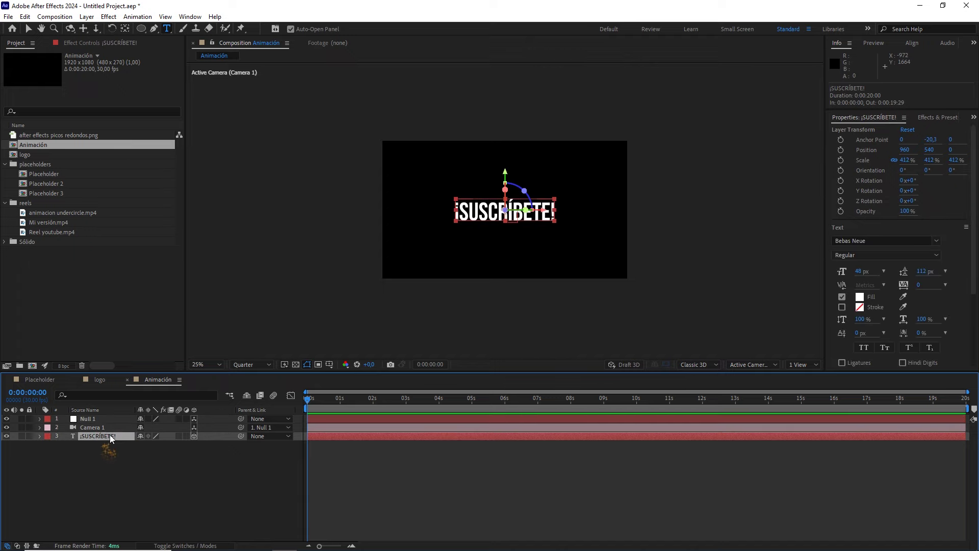
Add a text animator with Position and Opacity to the ¡SUSCRÍBETE! layer
click(39, 436)
click(229, 441)
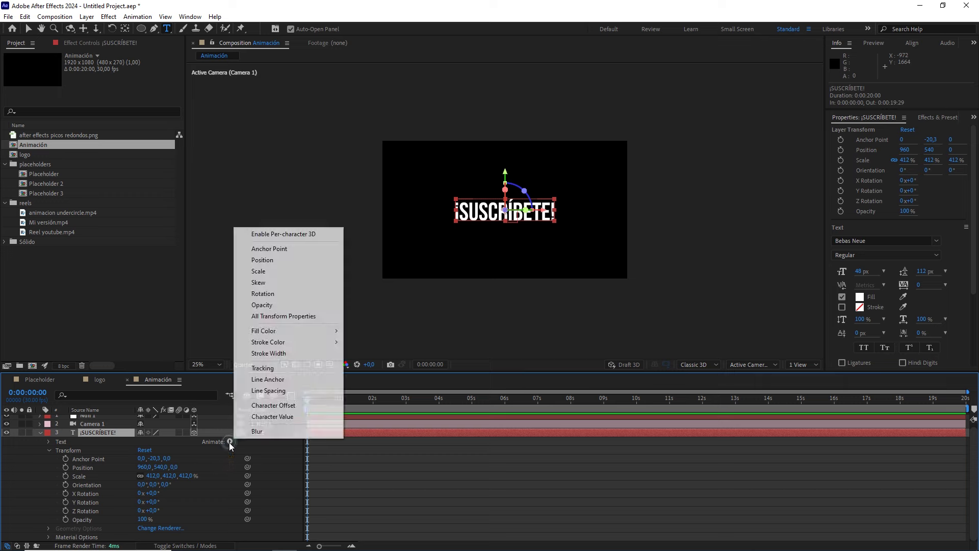
click(265, 262)
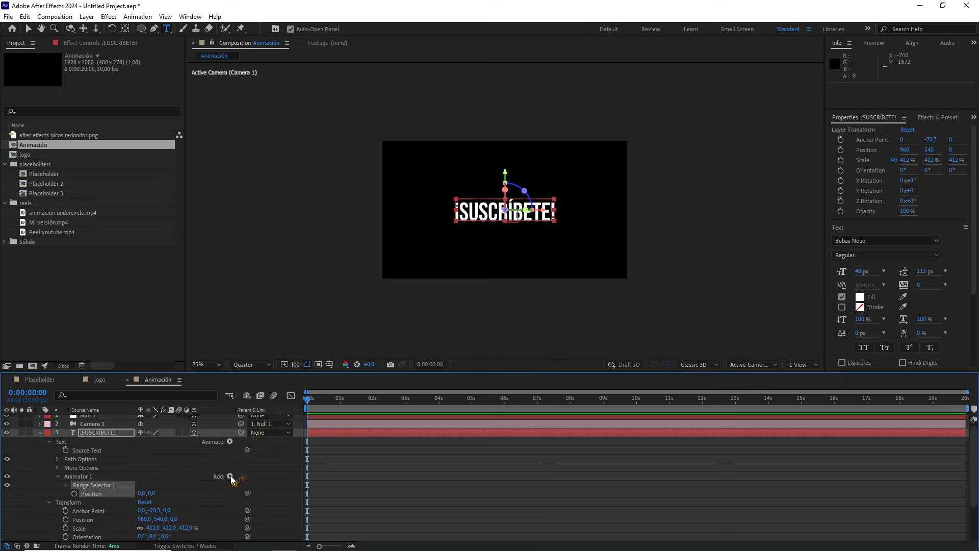
click(230, 476)
mouse_move(277, 479)
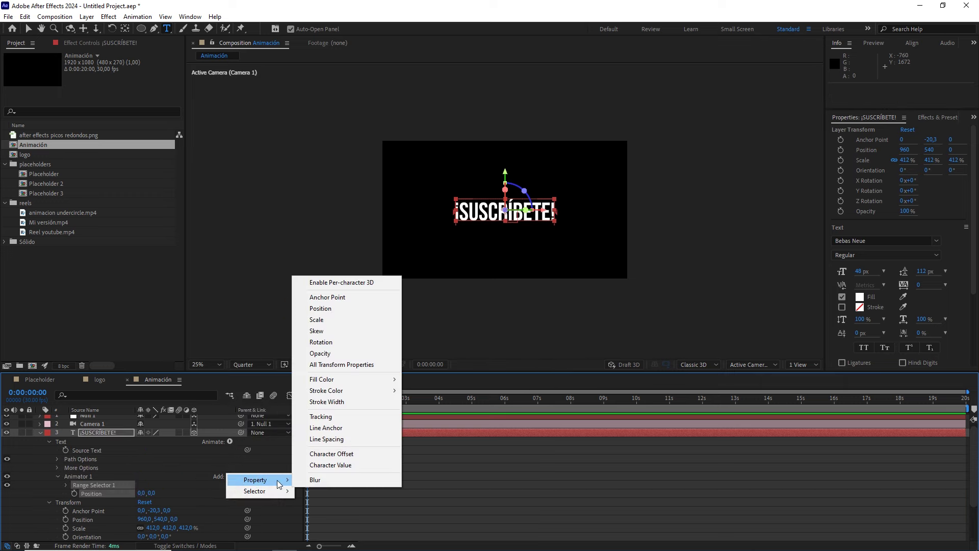
click(324, 353)
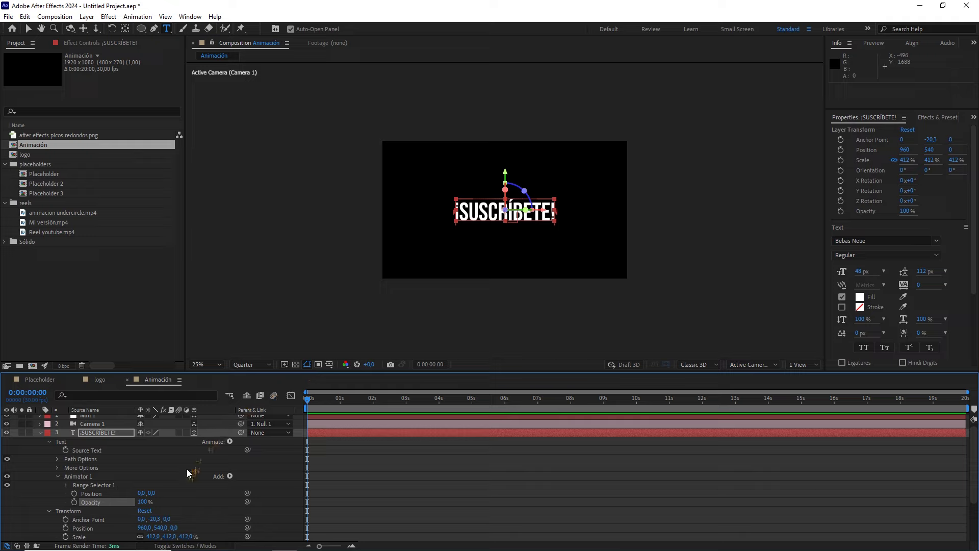
Set the animator Position to 0,100 and Opacity to 0%
drag(152, 493, 194, 494)
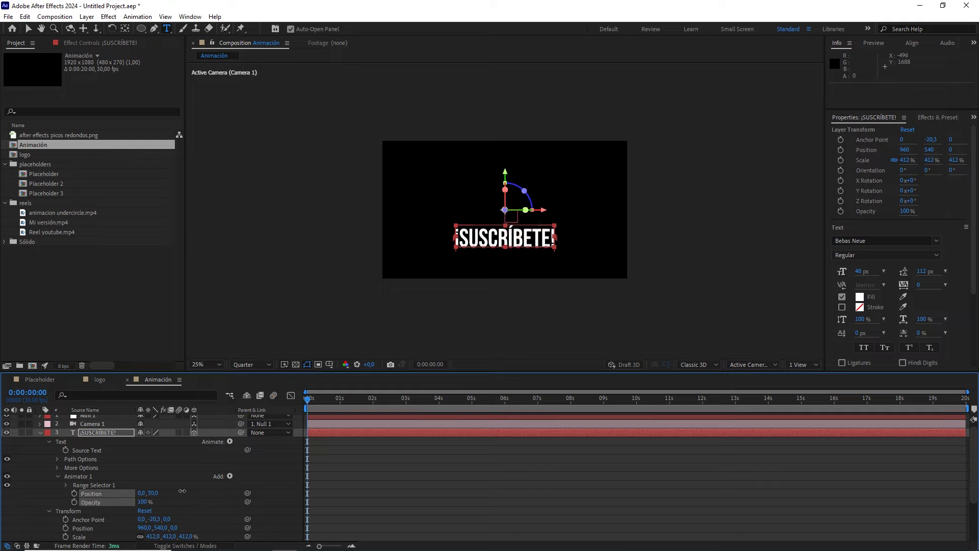
click(153, 493)
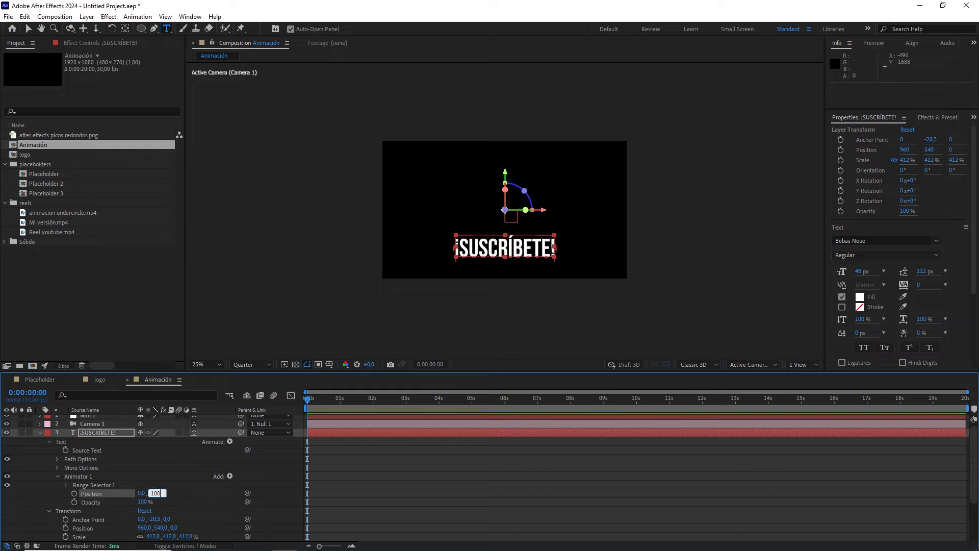
click(190, 478)
drag(144, 502, 84, 503)
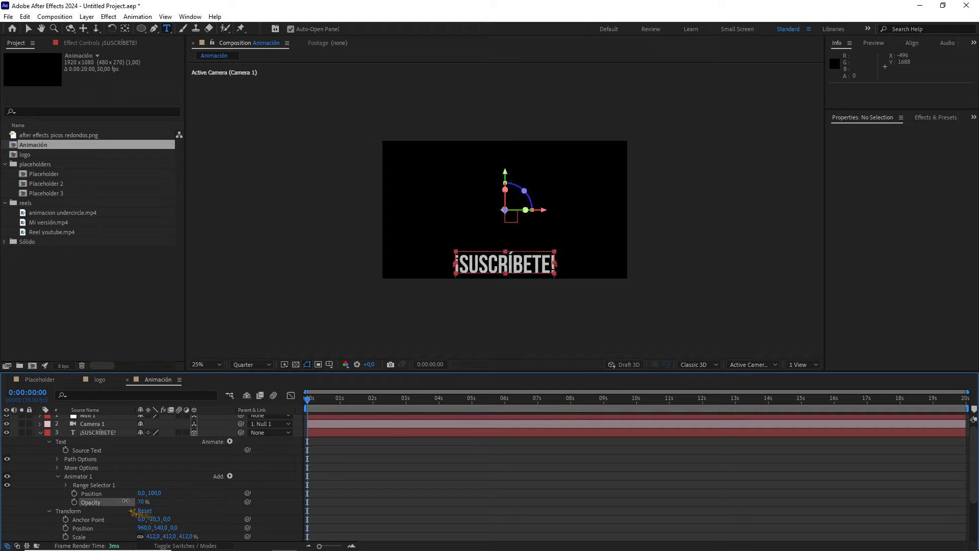
Set the range selector Offset to -100%
click(84, 501)
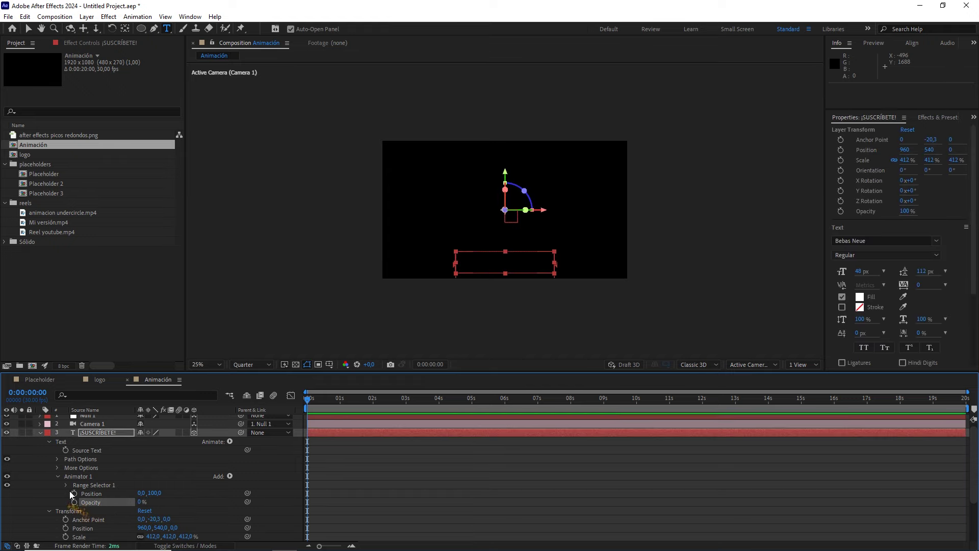
click(66, 485)
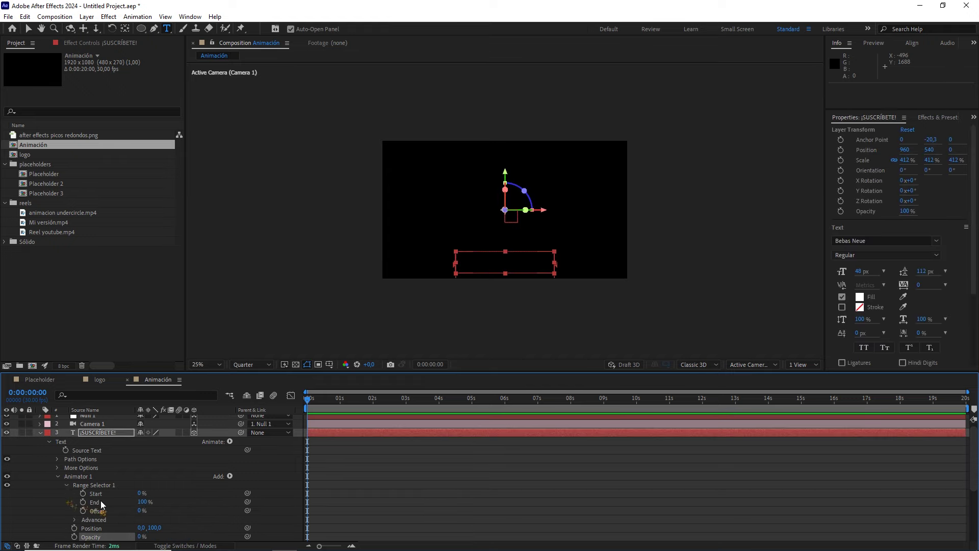
click(141, 510)
text(-100)
key(Return)
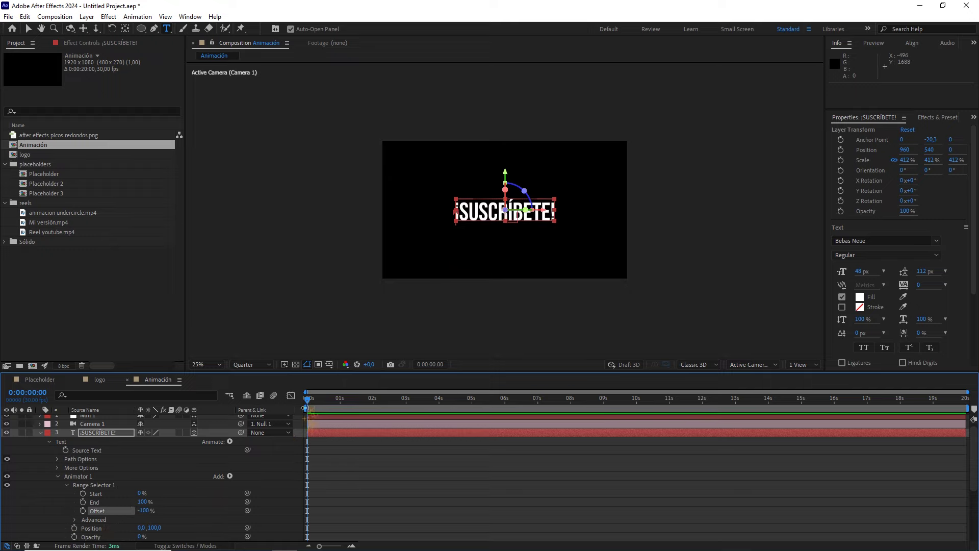
Keyframe the range Offset from -100% at 0s to 100% at 2s
click(82, 511)
drag(308, 398, 372, 410)
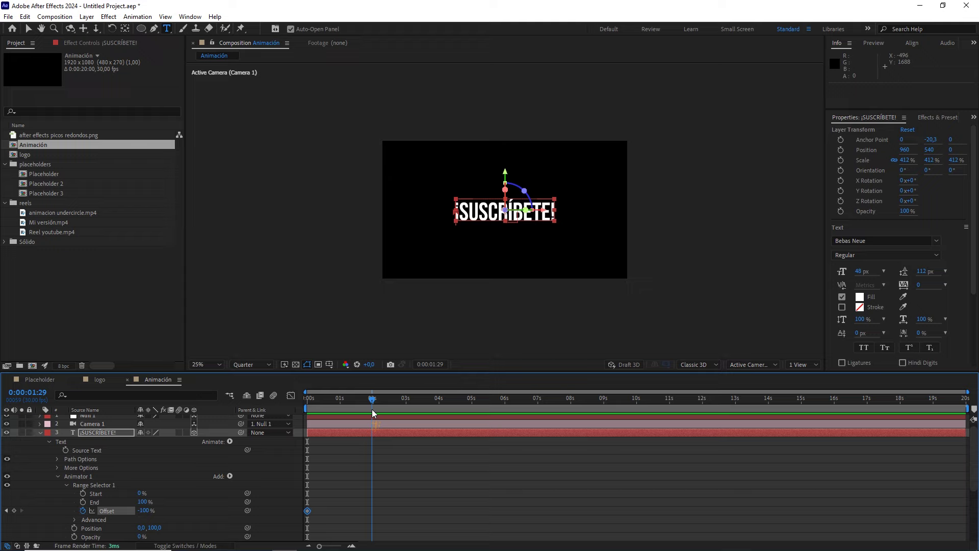
drag(147, 513, 301, 498)
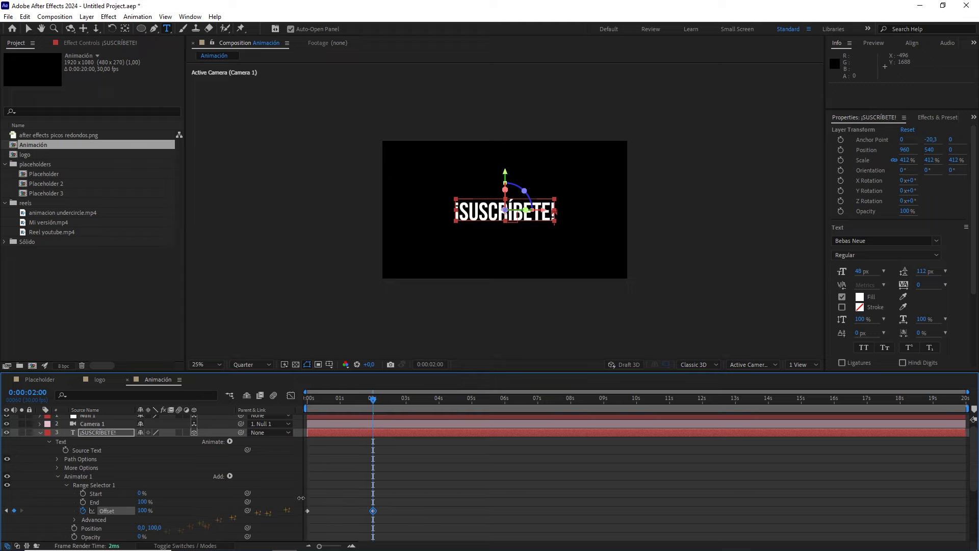
Preview the letter reveal and apply Easy Ease to the 2s Offset keyframe
key(space)
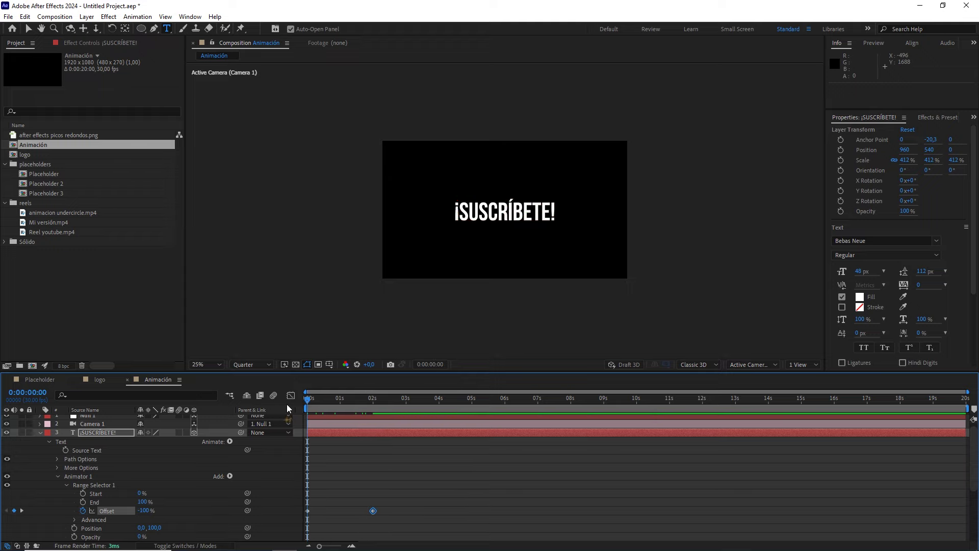
click(355, 403)
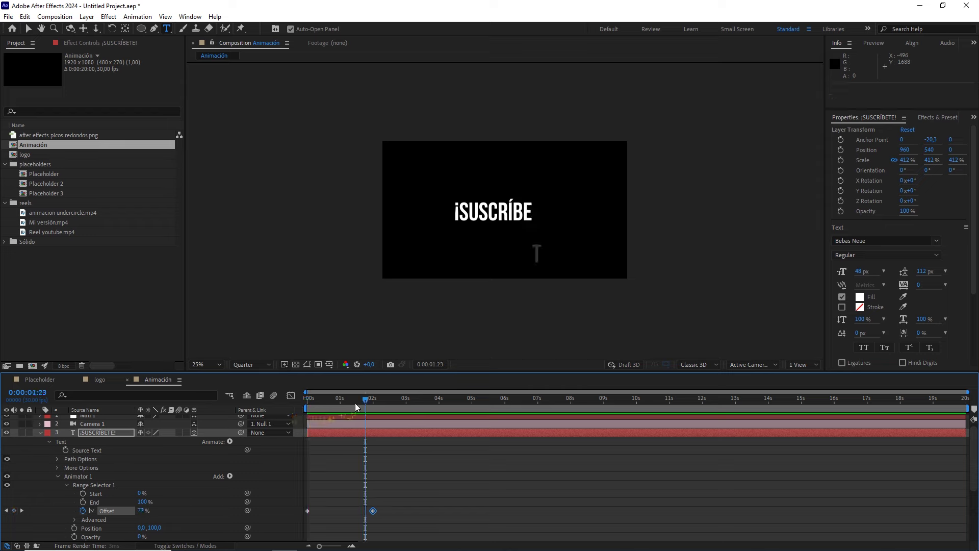
drag(355, 403, 353, 403)
drag(444, 481, 343, 518)
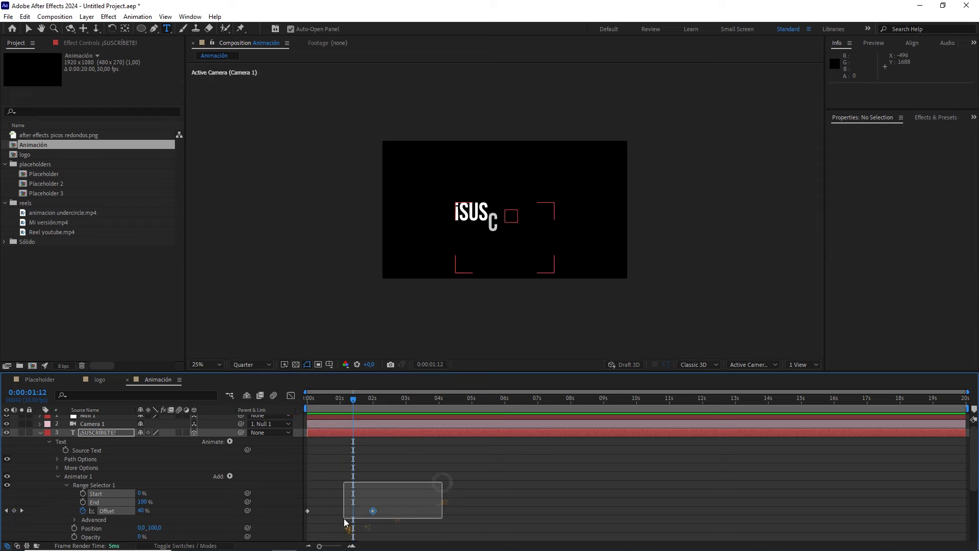
key(F9)
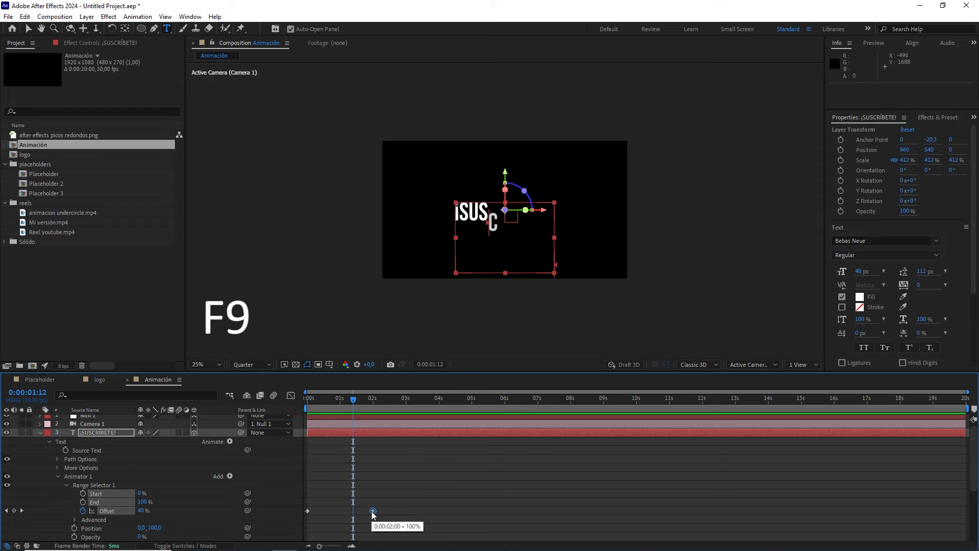
Lengthen the incoming ease of the last Offset keyframe in the speed graph
drag(428, 503, 351, 526)
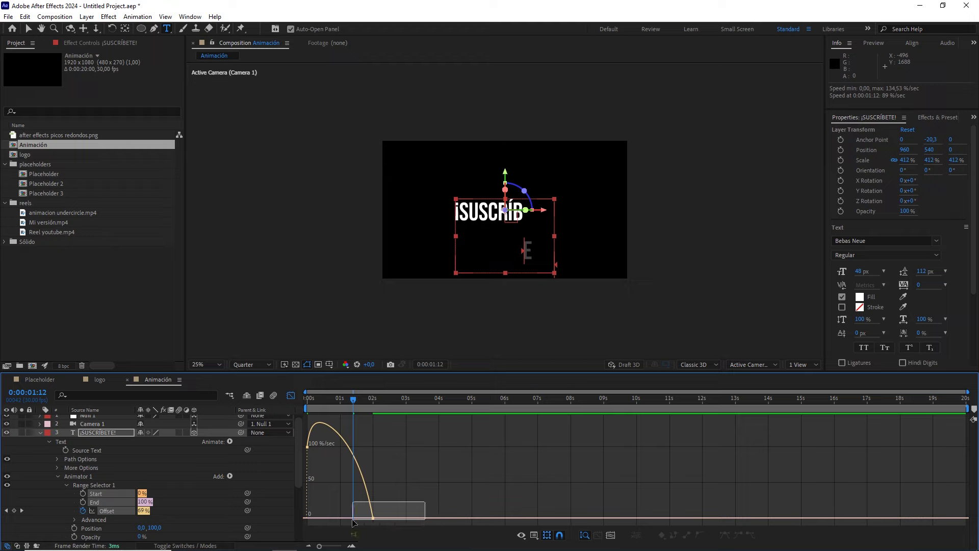
click(307, 447)
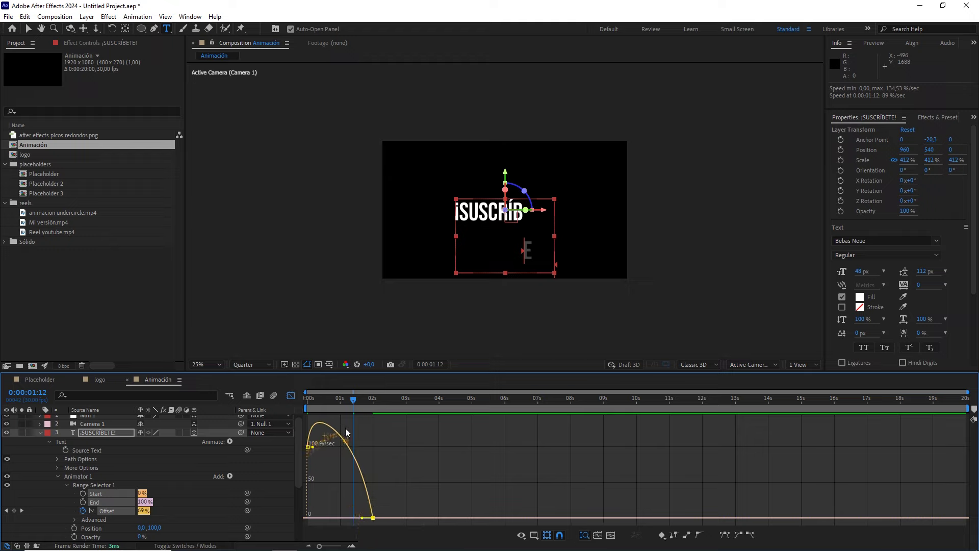
click(520, 534)
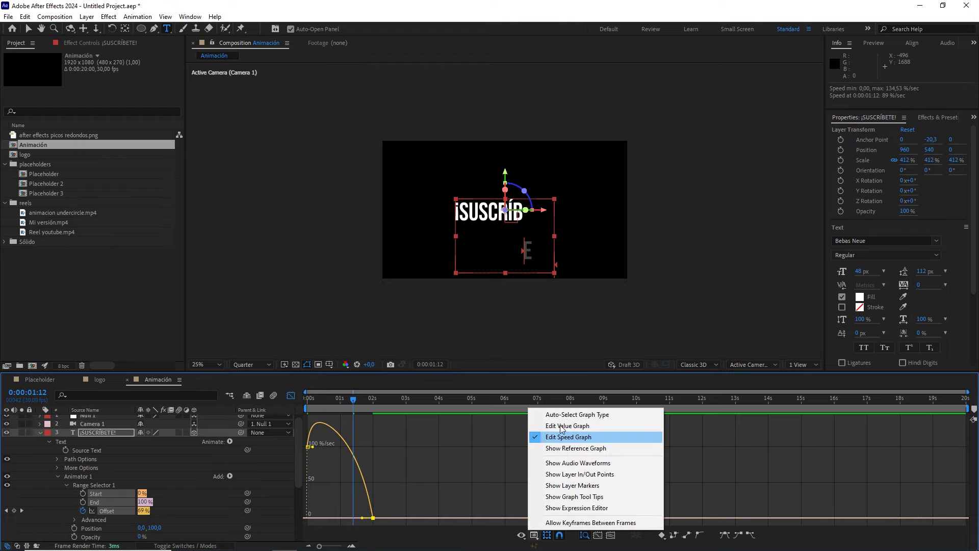
click(359, 520)
drag(362, 518, 349, 520)
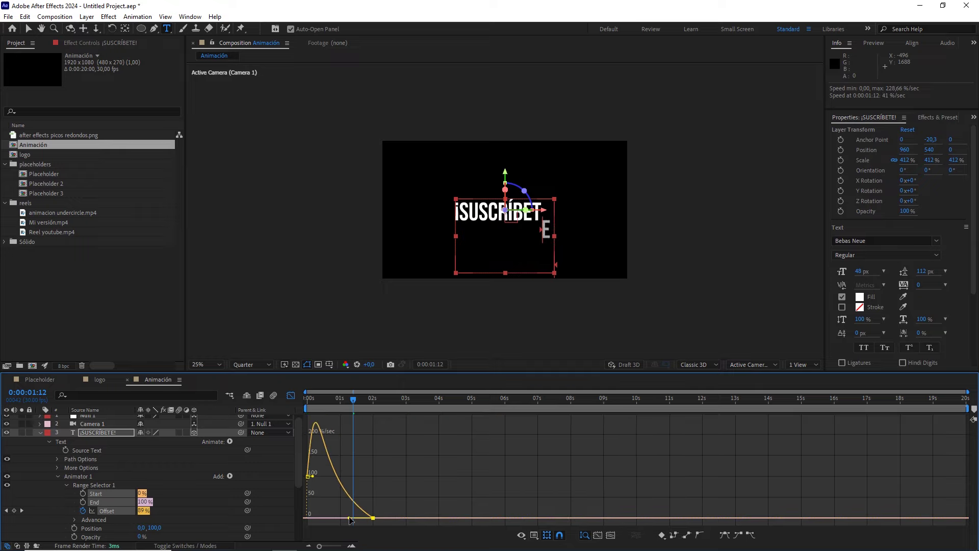
Preview the re-eased ¡SUSCRÍBETE! reveal from the start
key(Home)
key(space)
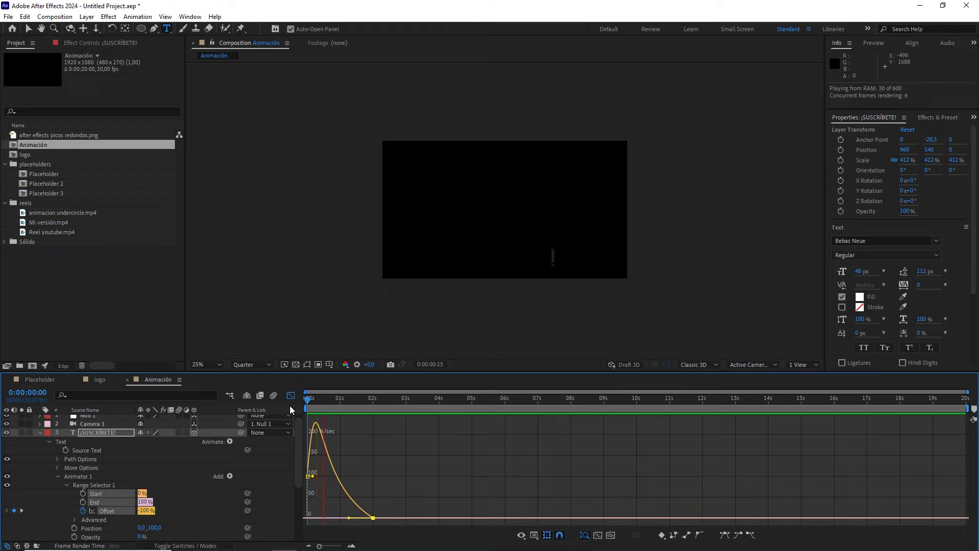
key(space)
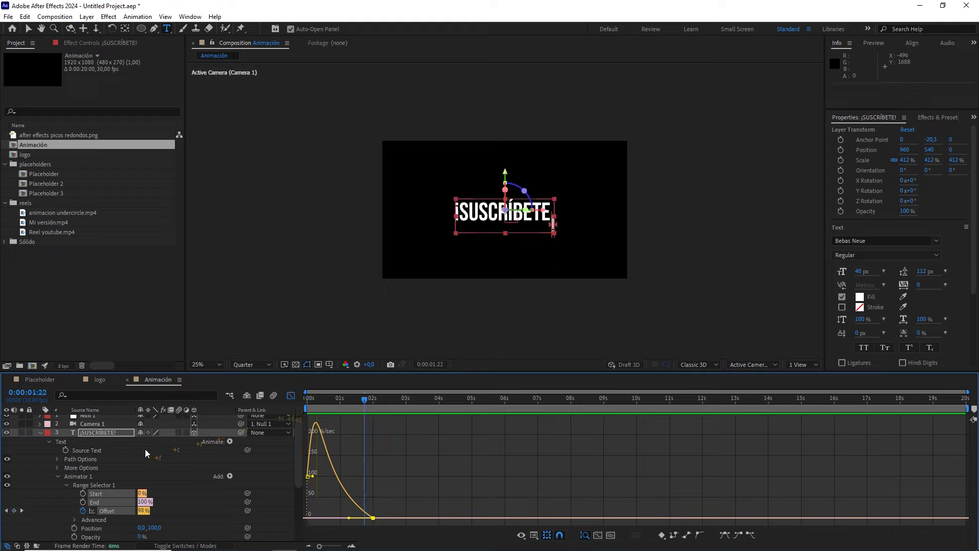
Set the range selector's Advanced shape to Ramp Up and preview the cascade from the start
click(75, 519)
click(168, 503)
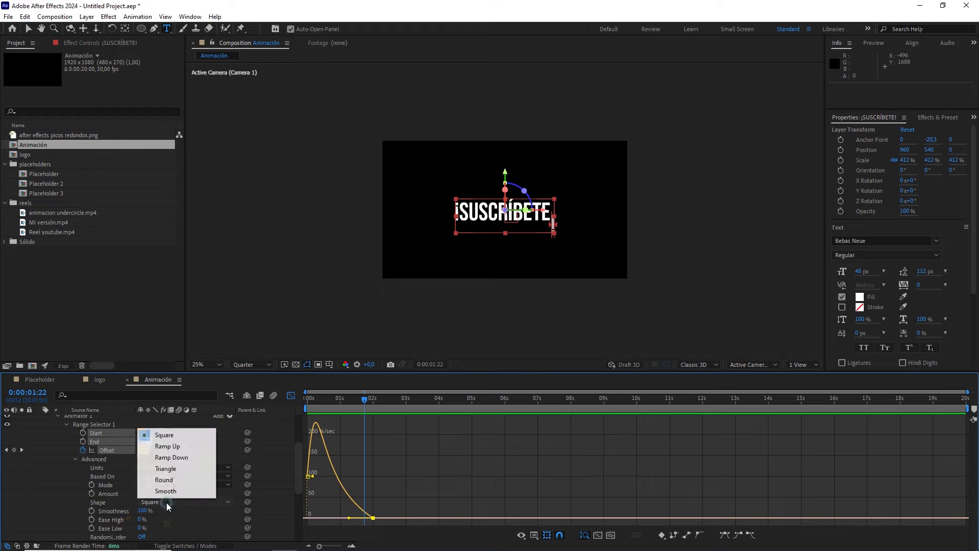
click(181, 446)
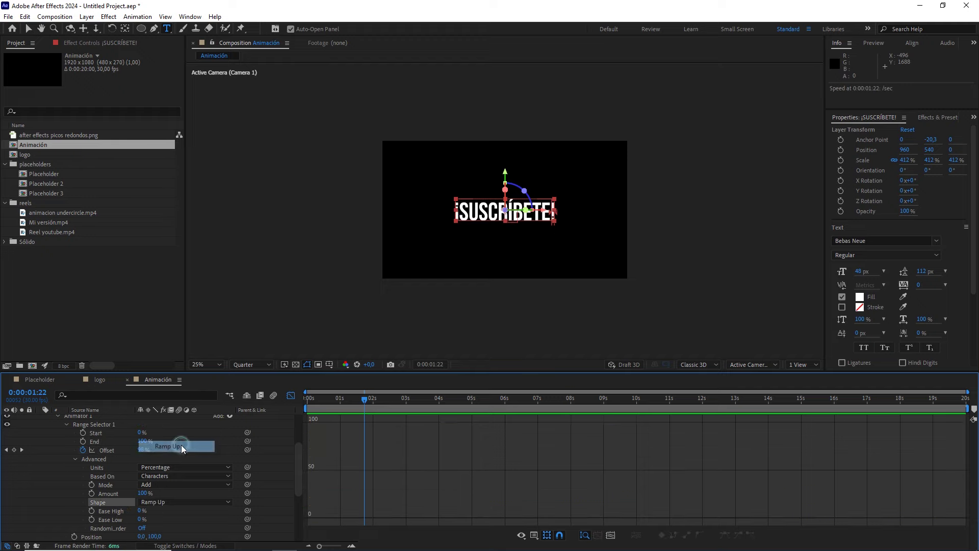
drag(338, 402, 308, 405)
key(space)
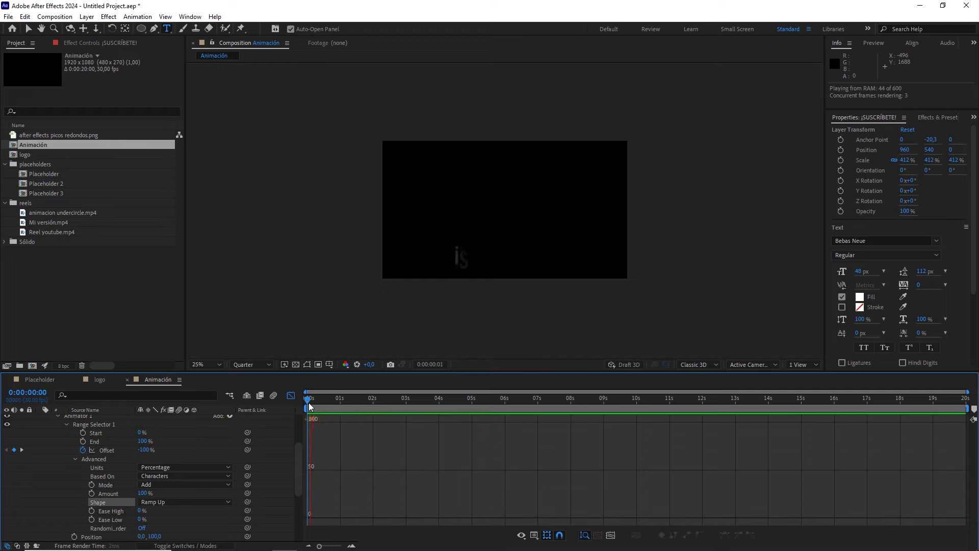
key(space)
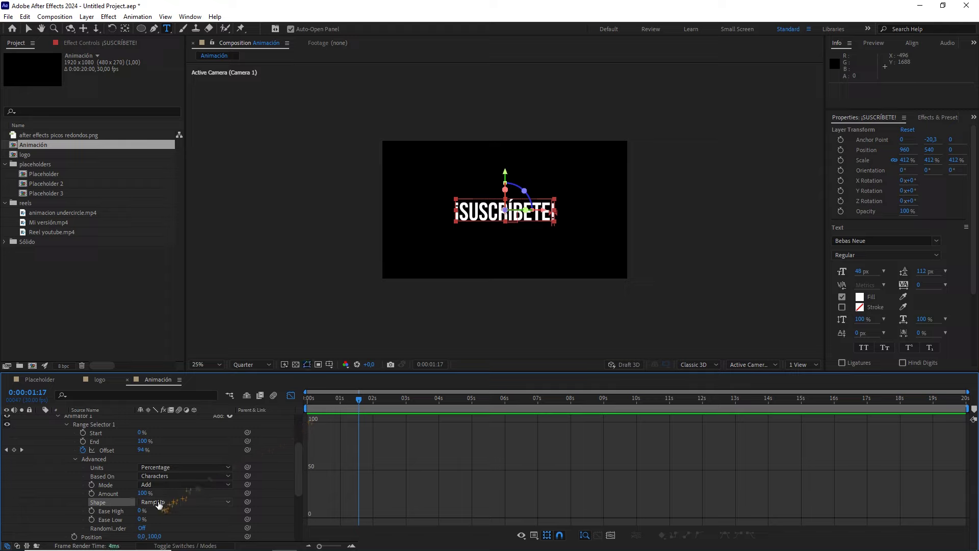
Set Ease High and Ease Low to 50% and preview the eased character cascade
click(143, 510)
text(50)
click(200, 521)
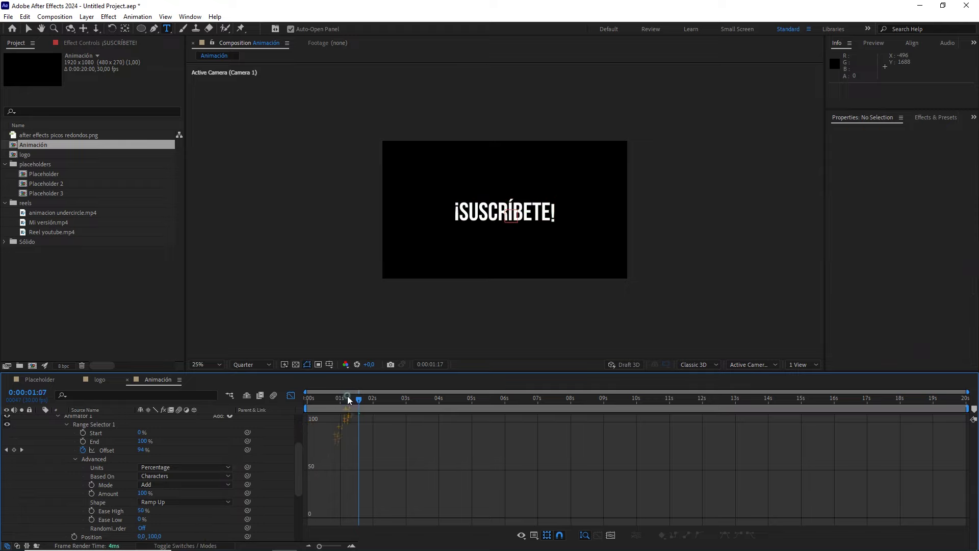
drag(347, 396, 335, 398)
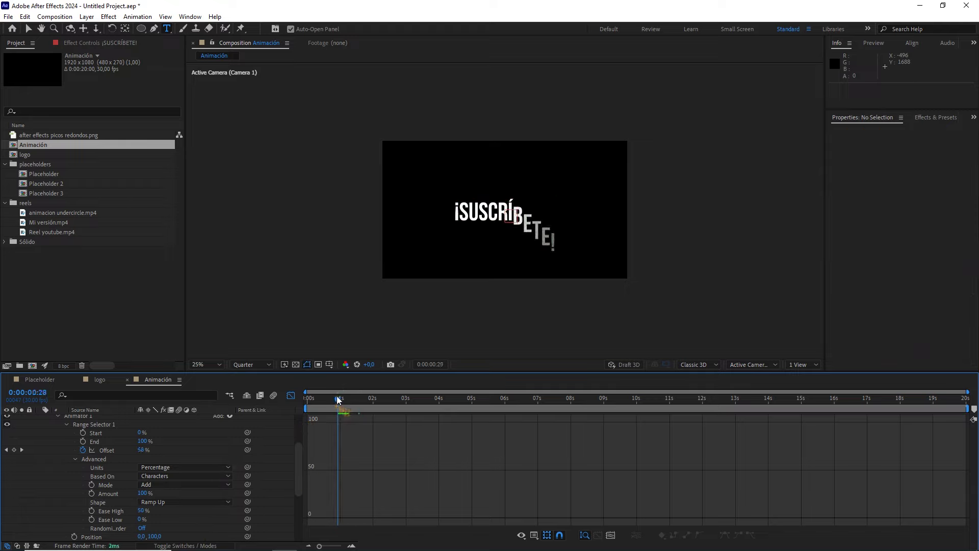
click(140, 519)
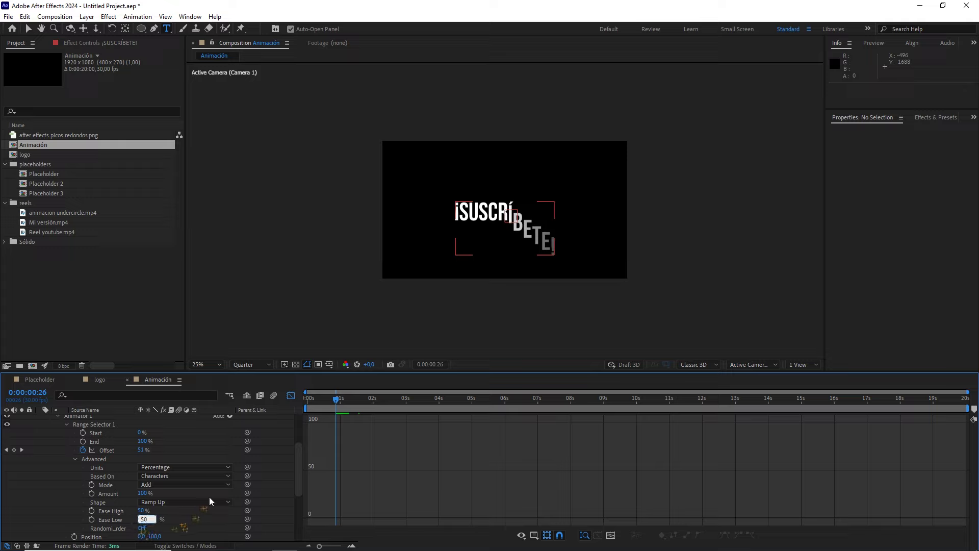
key(Return)
key(space)
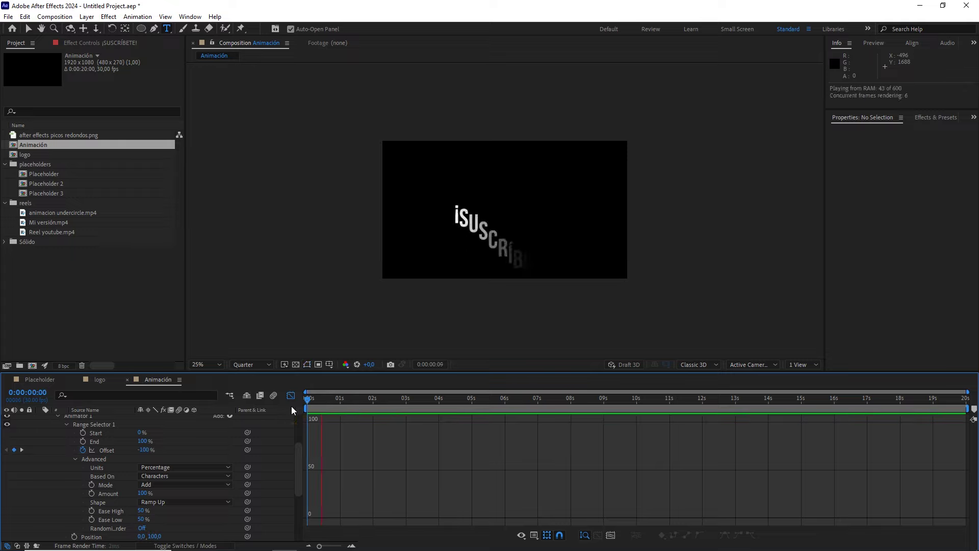
key(space)
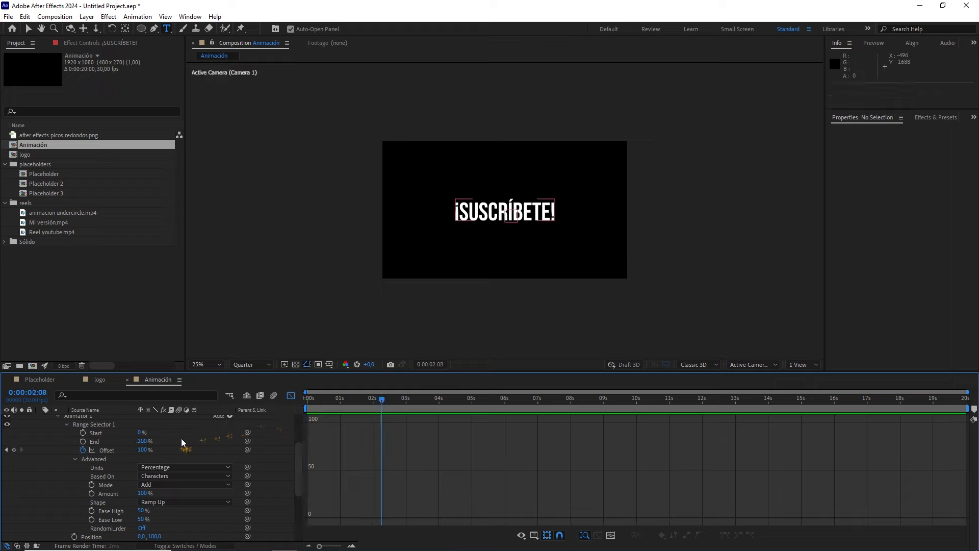
scroll(128, 437, up, 5)
Select Null 1 and add a Position keyframe at 2 seconds
click(39, 436)
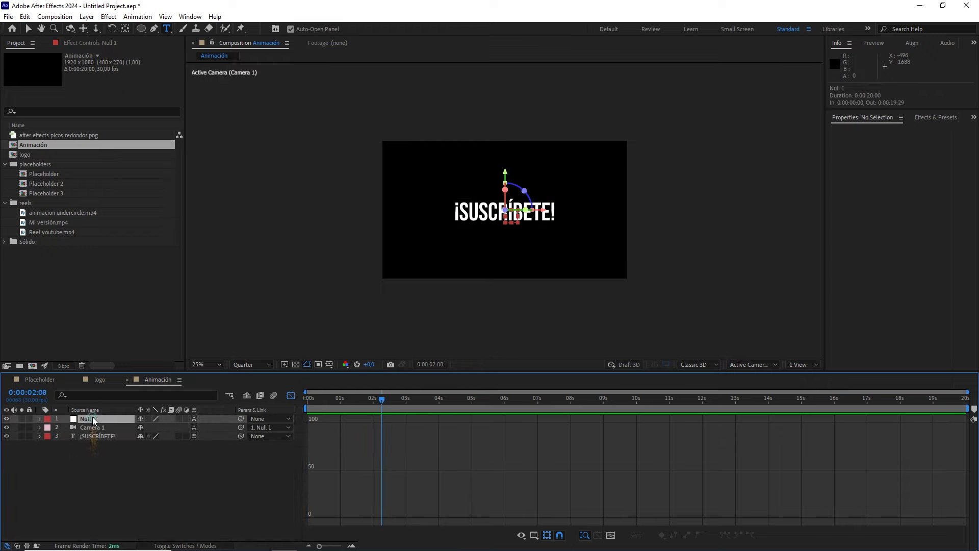
click(93, 418)
click(290, 396)
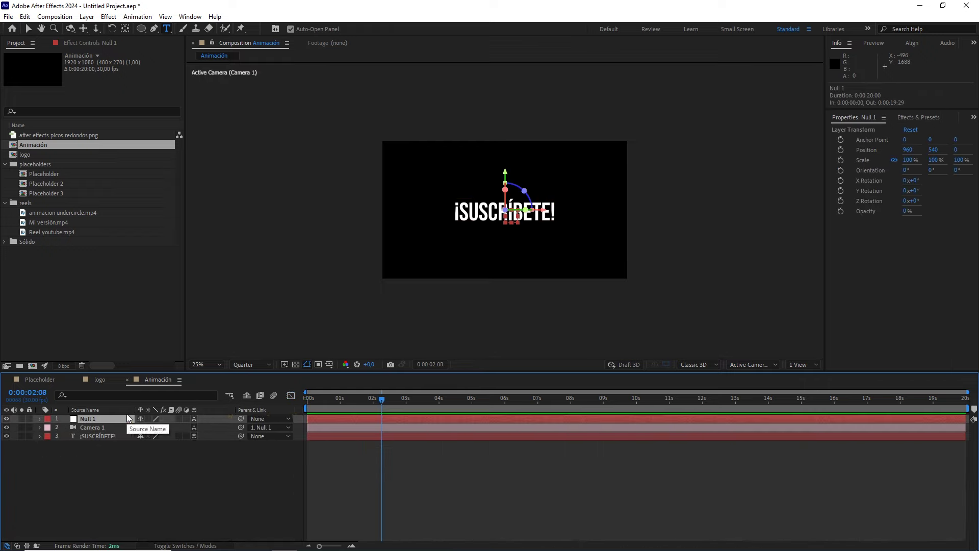
key(p)
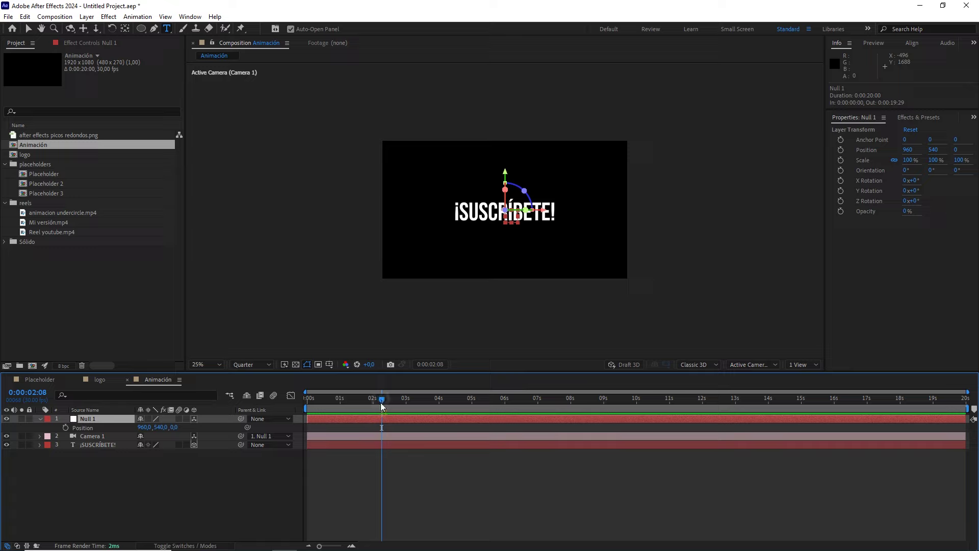
drag(380, 402, 373, 408)
click(65, 428)
Set Null 1's Z position to 800 at 0 seconds and easy-ease both keyframes
drag(345, 400, 284, 403)
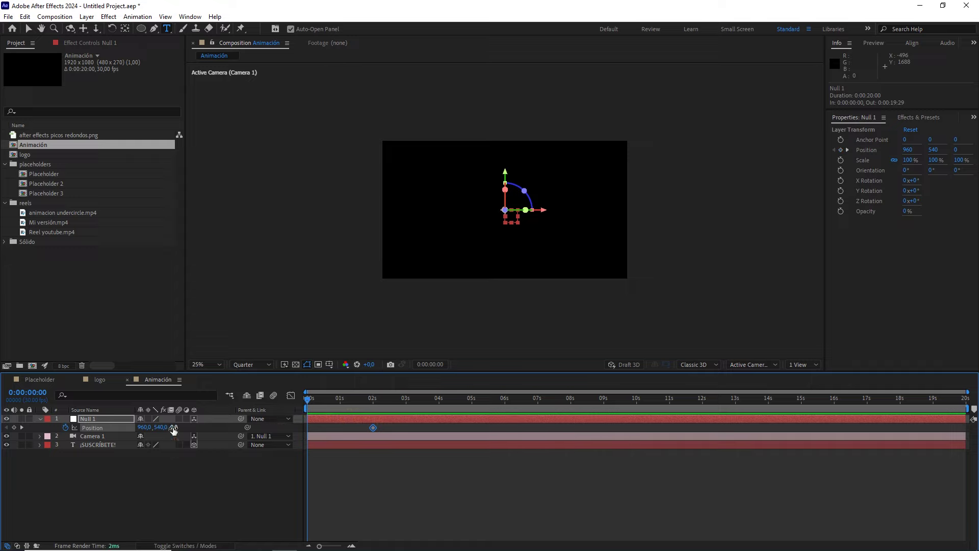
drag(173, 428, 182, 427)
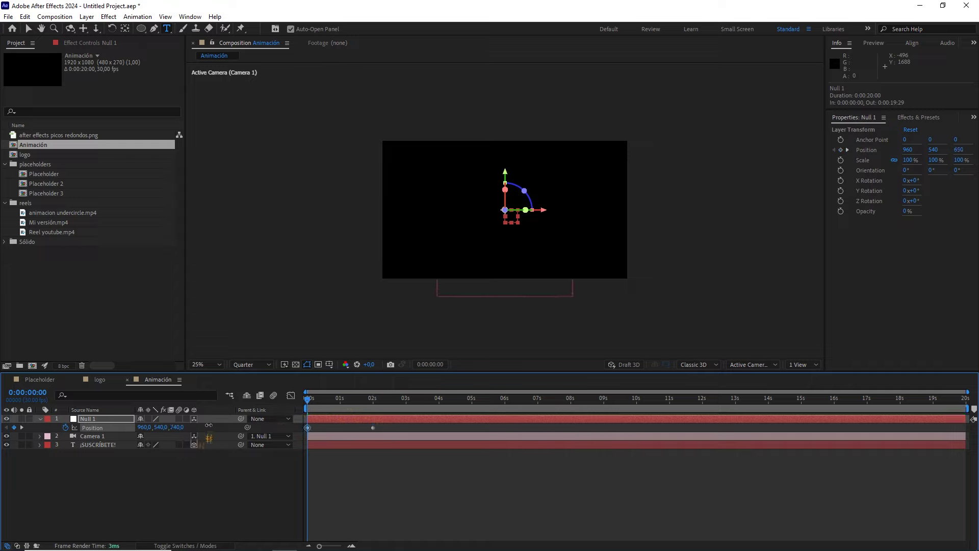
click(182, 427)
text(800)
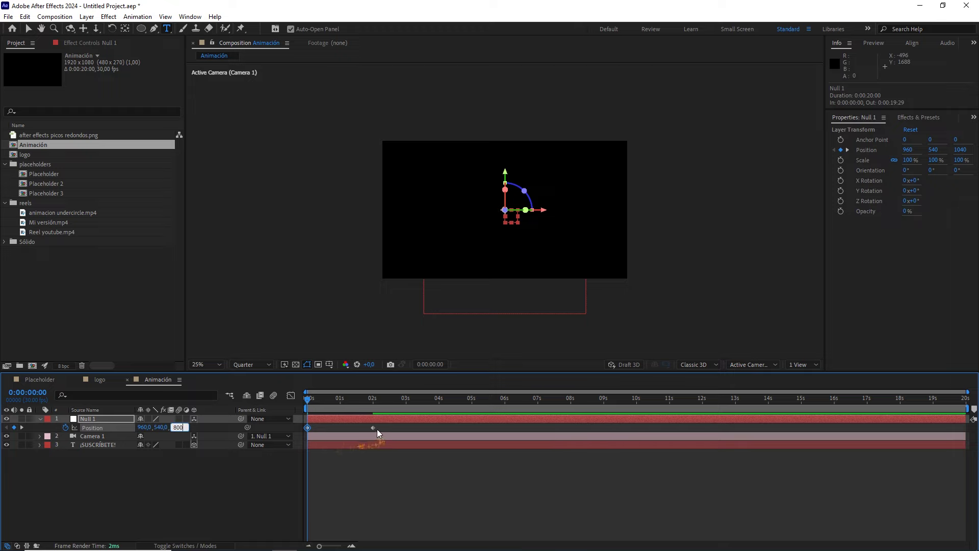
drag(378, 429, 290, 439)
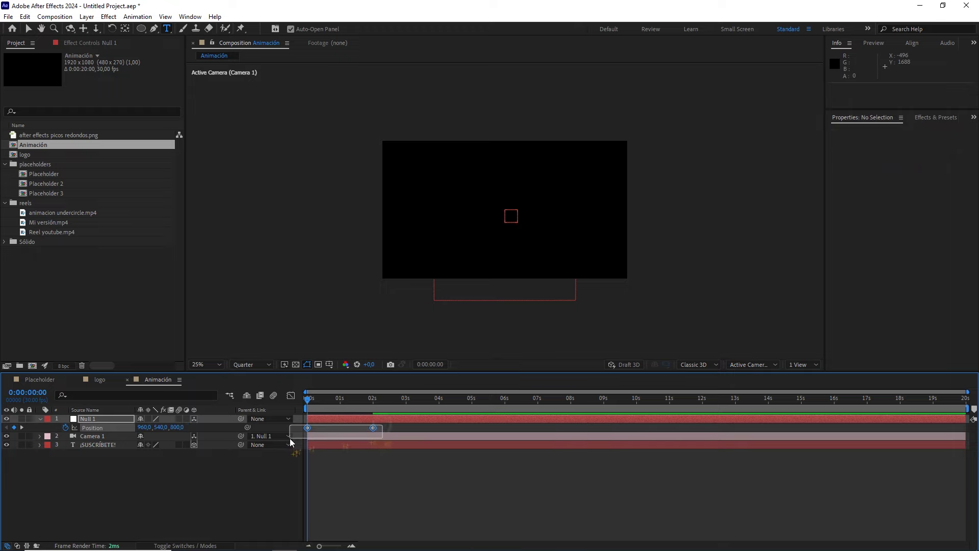
key(F9)
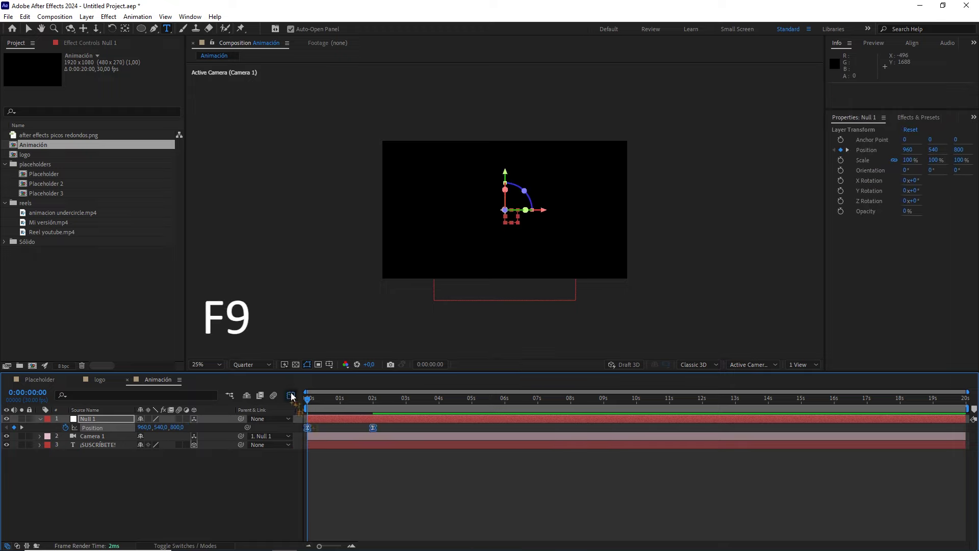
Drag Null 1's Position influence handles in the Graph Editor so speed spikes early, then preview
click(291, 396)
click(367, 518)
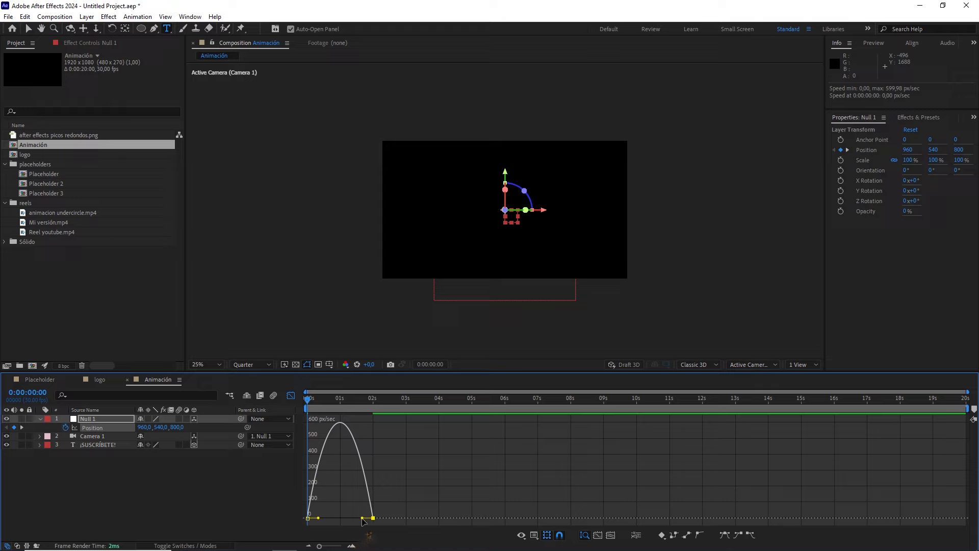
drag(362, 517, 331, 522)
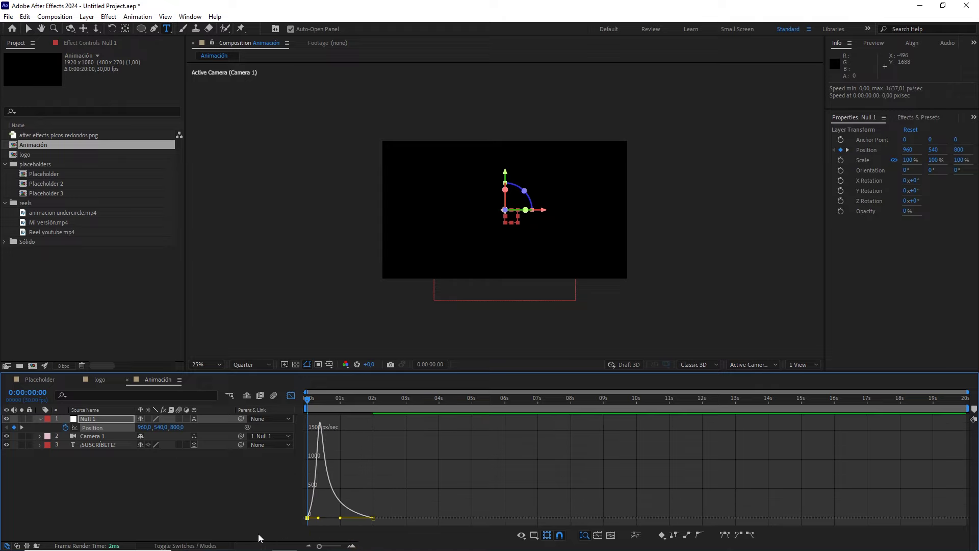
click(292, 396)
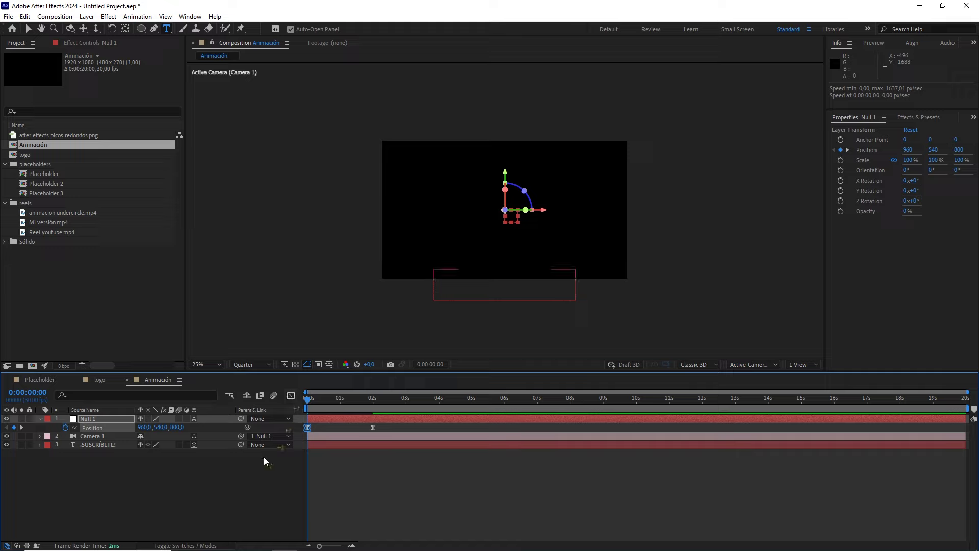
click(250, 482)
key(space)
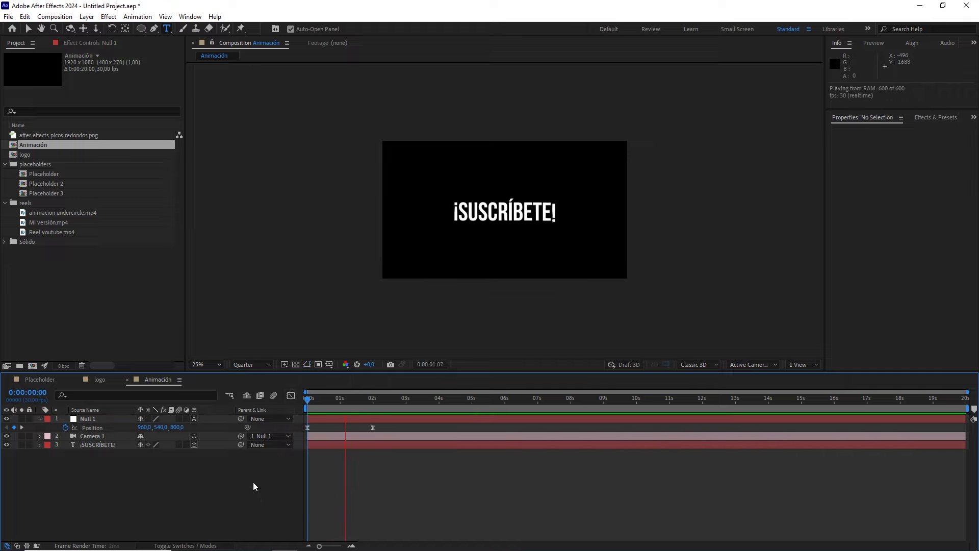
click(378, 401)
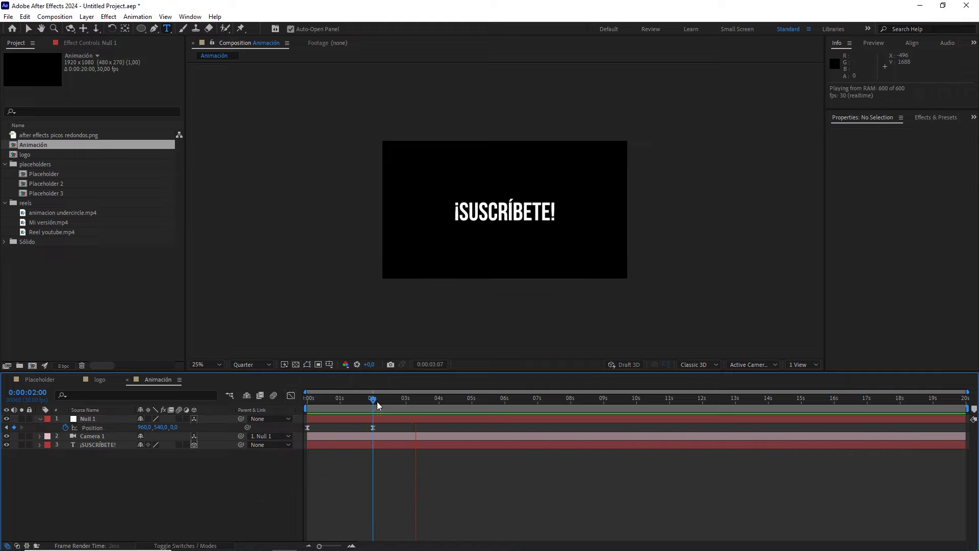
key(space)
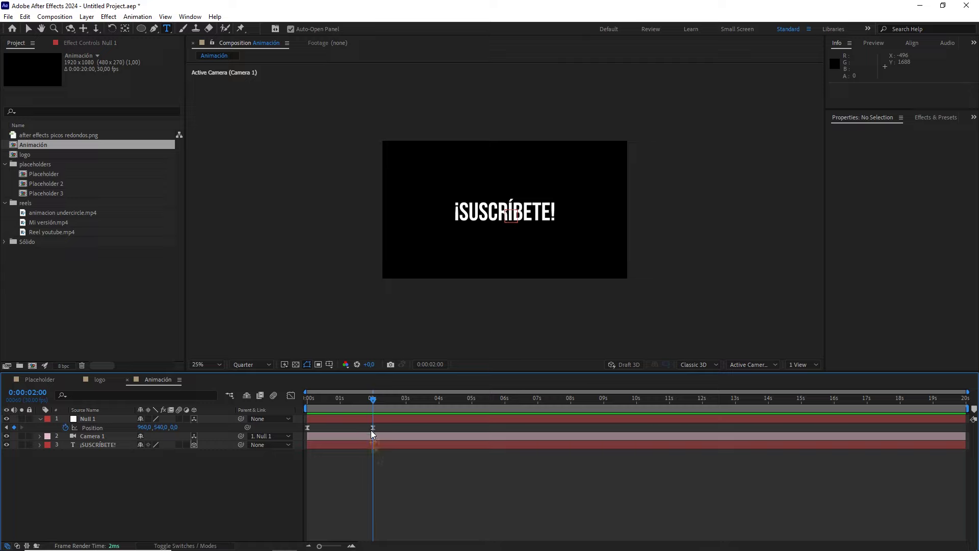
Add a centred 3D Null 2 and parent Null 1 to it
right_click(186, 484)
mouse_move(295, 361)
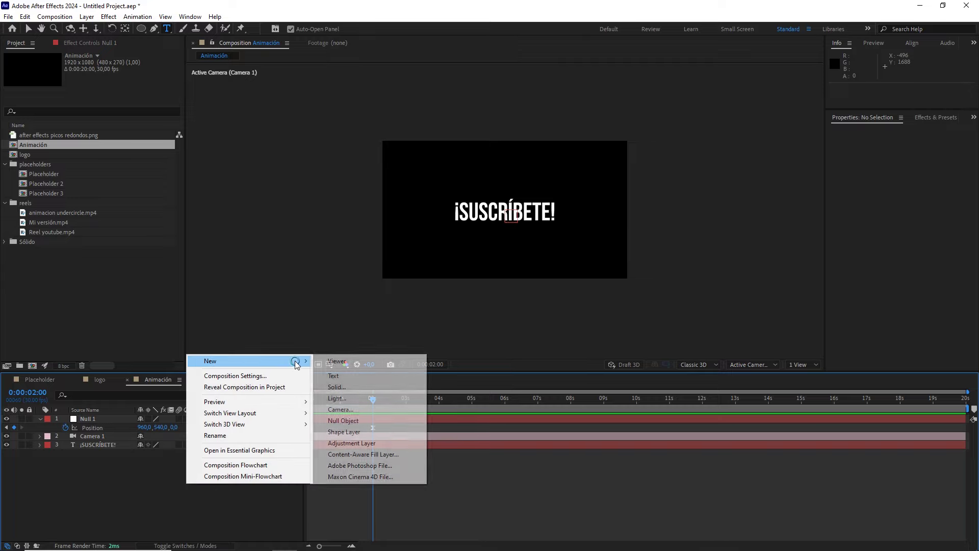
click(365, 422)
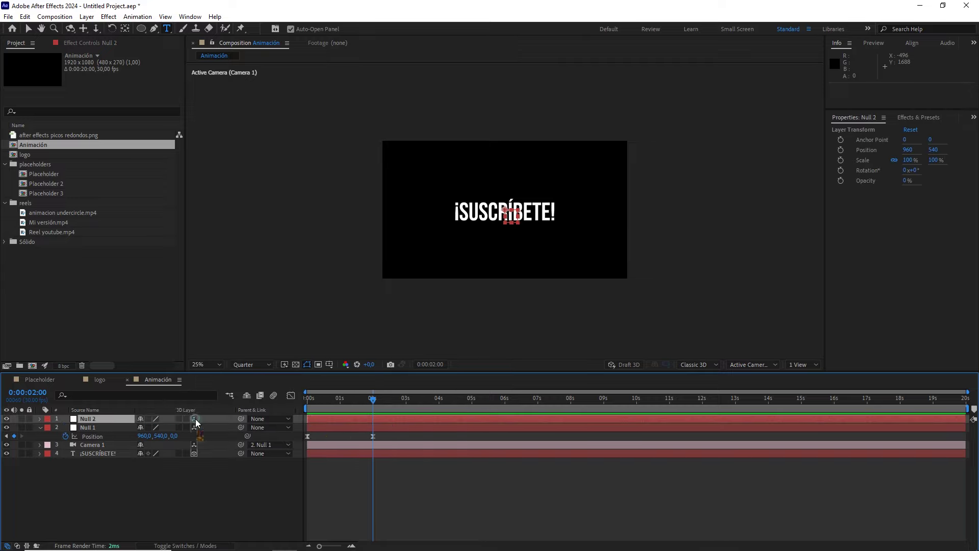
click(194, 419)
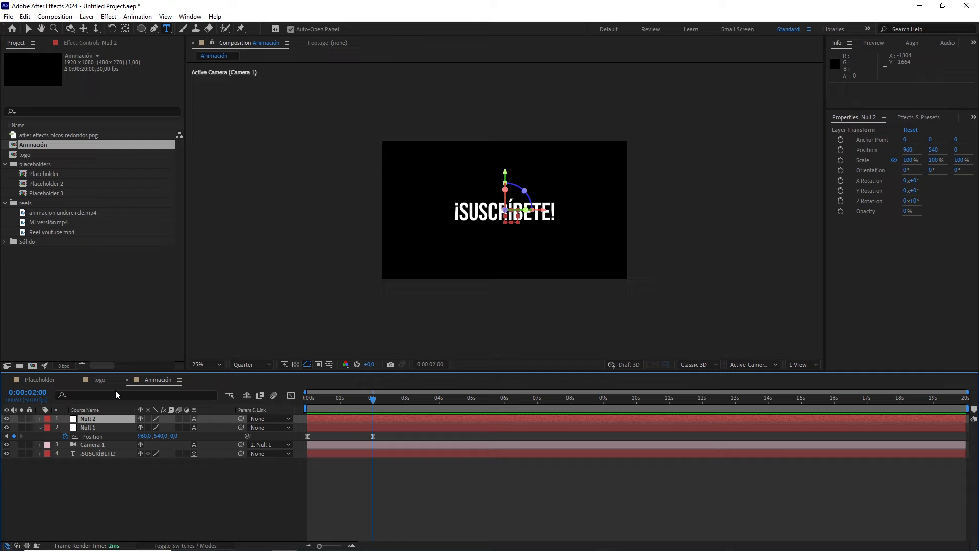
key(ctrl+alt+Home)
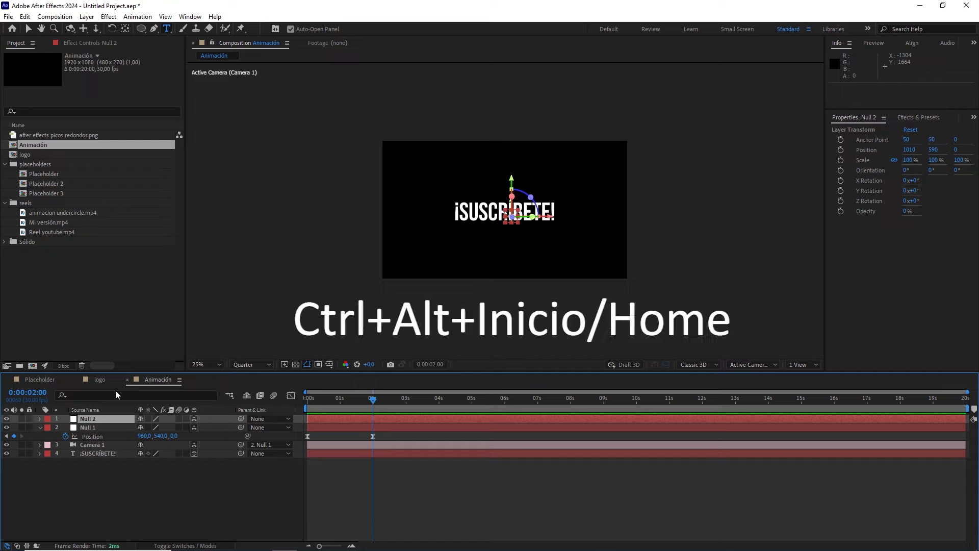
key(ctrl+Home)
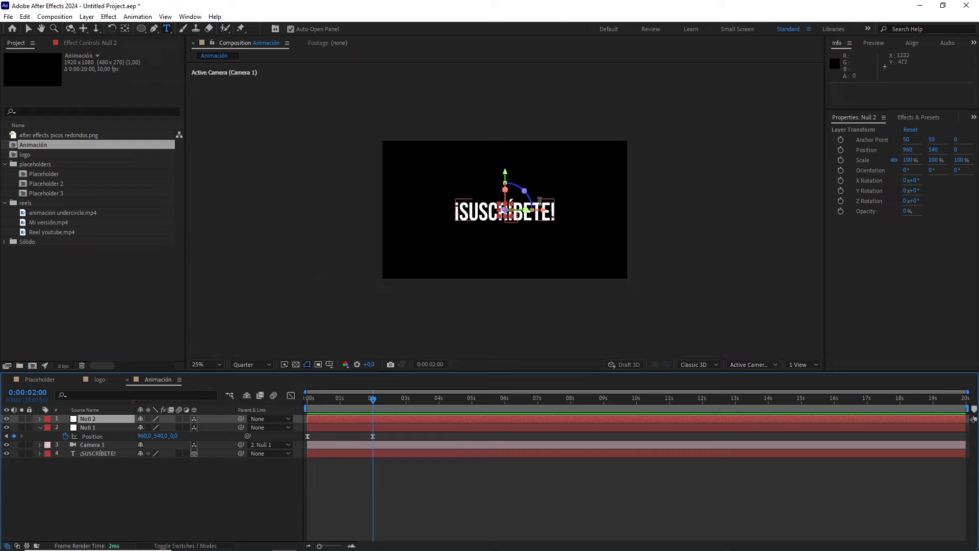
click(101, 427)
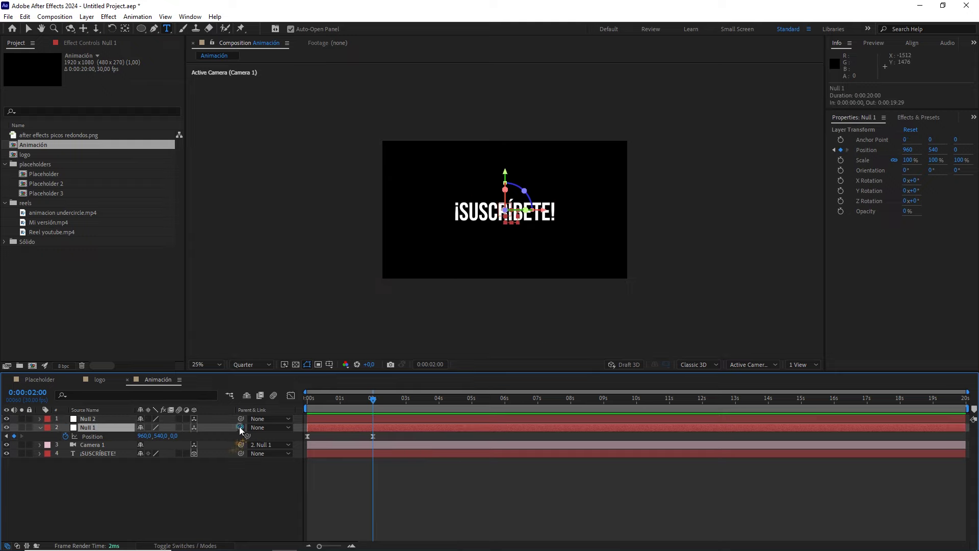
drag(241, 427, 130, 420)
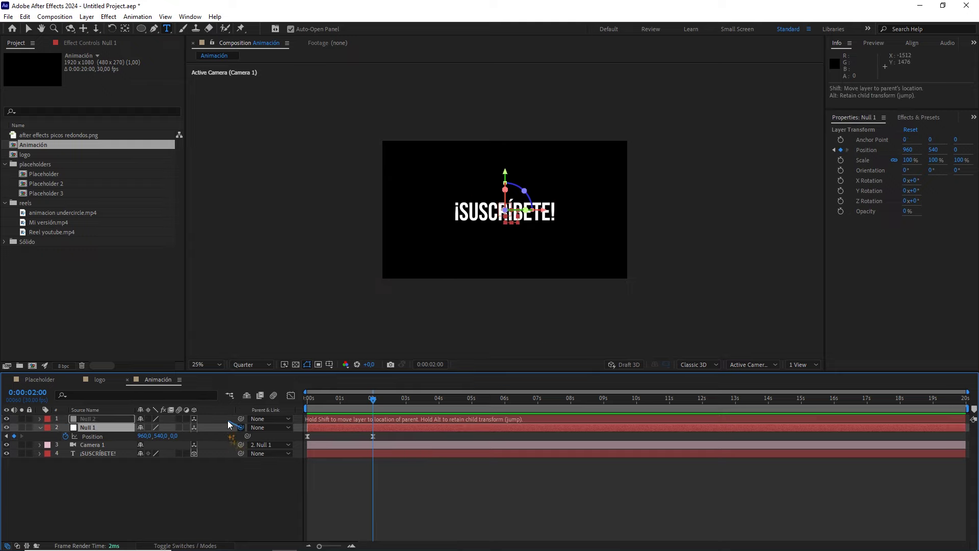
Set a Null 2 Position keyframe at 1 second
click(130, 419)
key(p)
drag(364, 406, 339, 408)
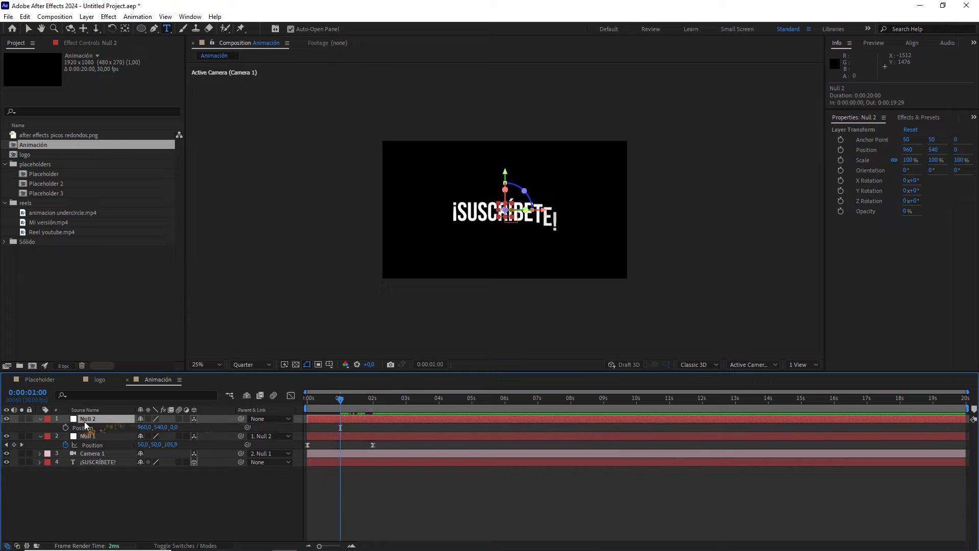
click(65, 428)
At 3 seconds, set Null 2's Position to 960, 970, -1500 and select both keyframes
drag(340, 402, 406, 412)
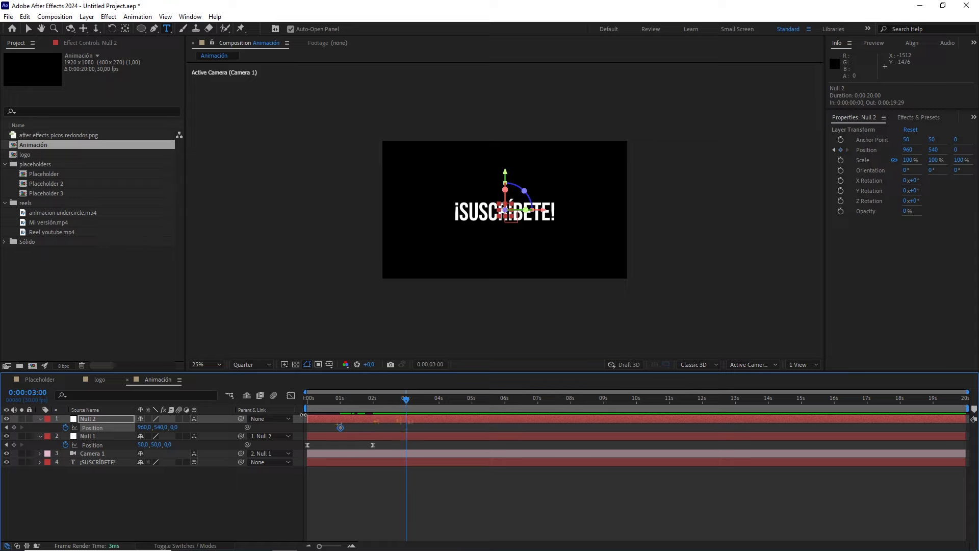
drag(176, 428, 185, 428)
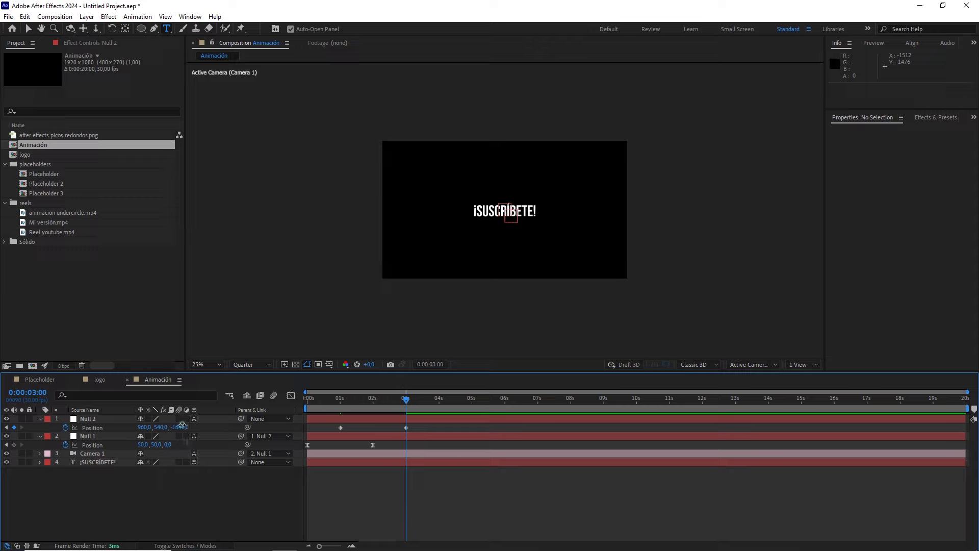
click(185, 428)
text(-1500)
key(Return)
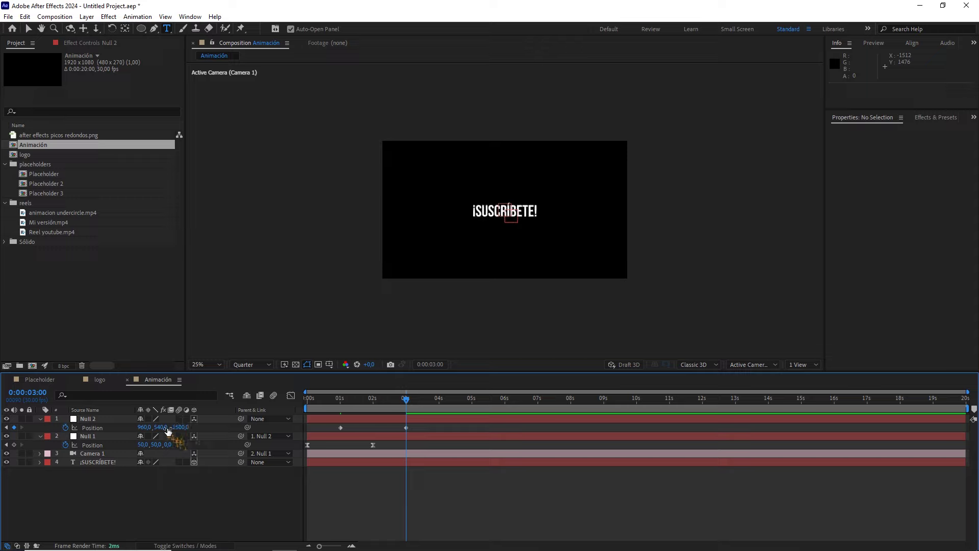
mouse_move(160, 428)
mouse_down()
mouse_move(225, 426)
mouse_move(255, 440)
mouse_up()
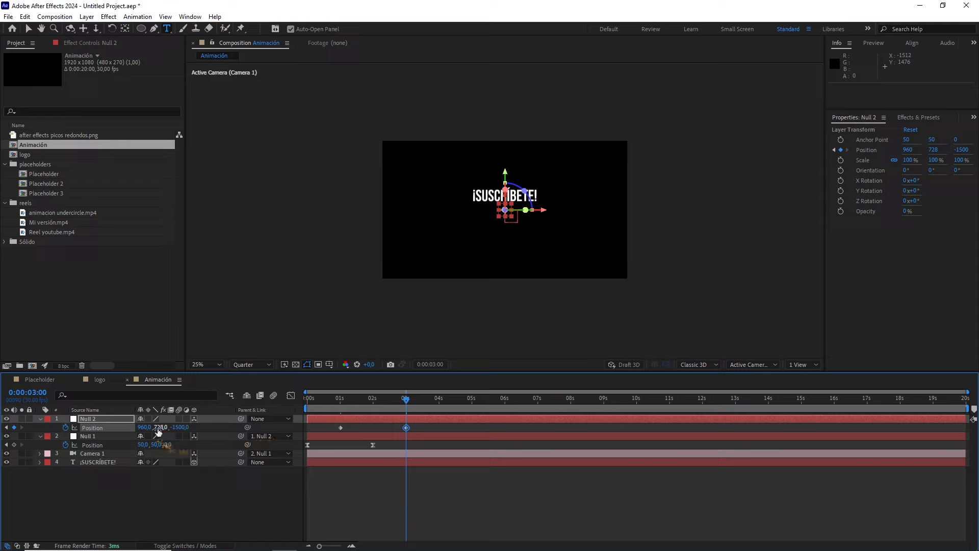
click(161, 427)
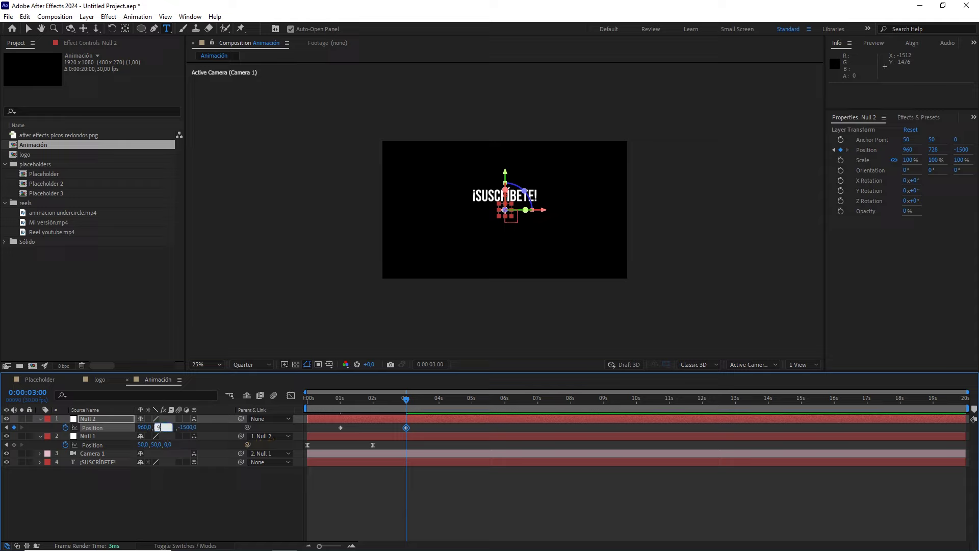
click(219, 432)
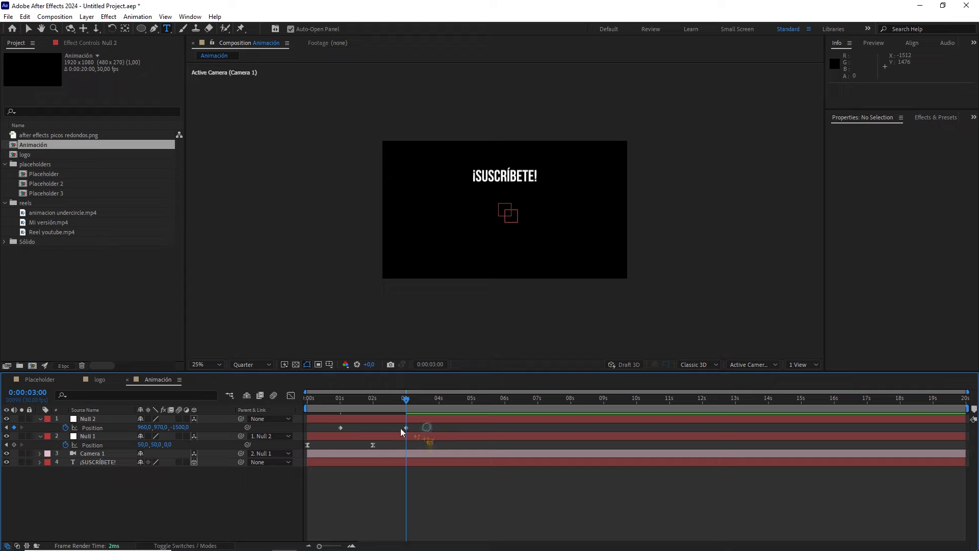
drag(427, 428, 334, 435)
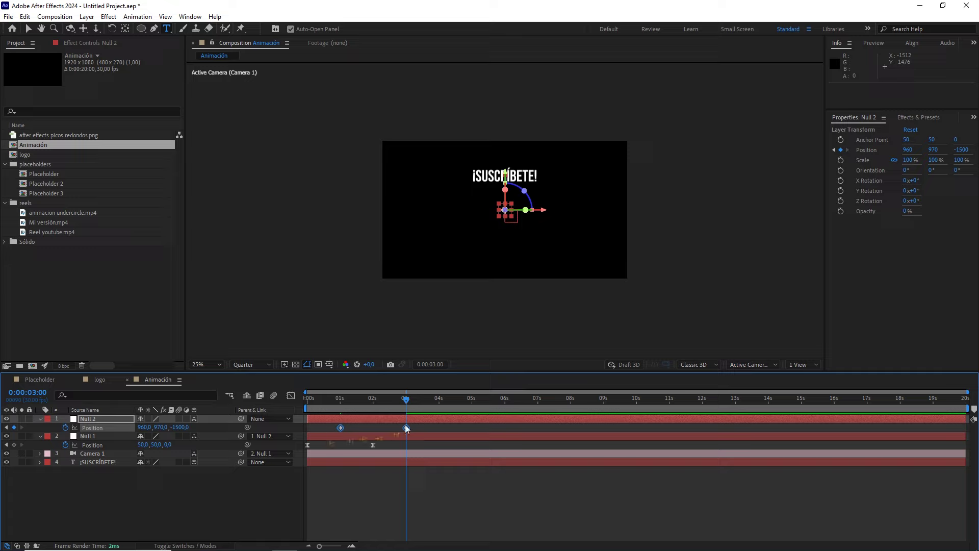
Easy-ease Null 2's Position keyframes with 65% incoming and outgoing influence
key(F9)
right_click(340, 427)
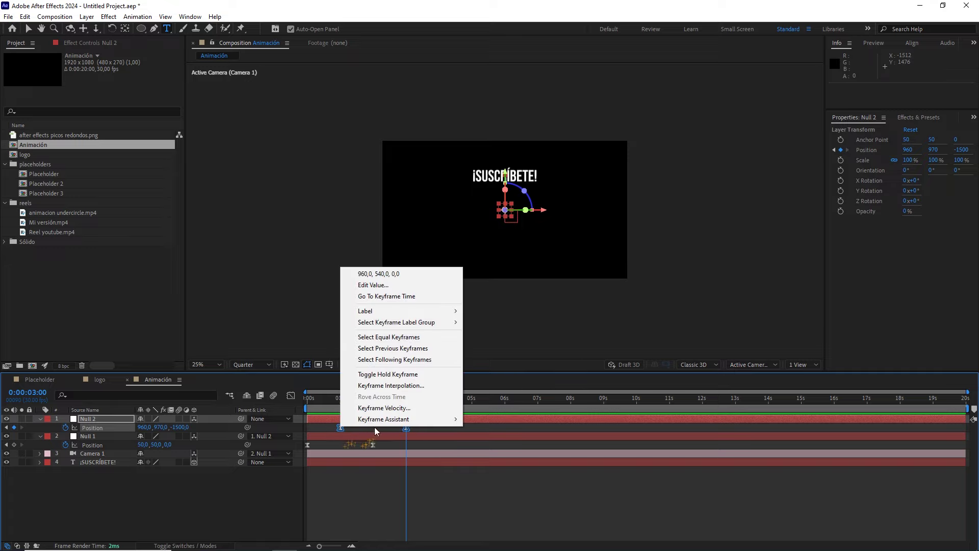
click(395, 407)
click(469, 253)
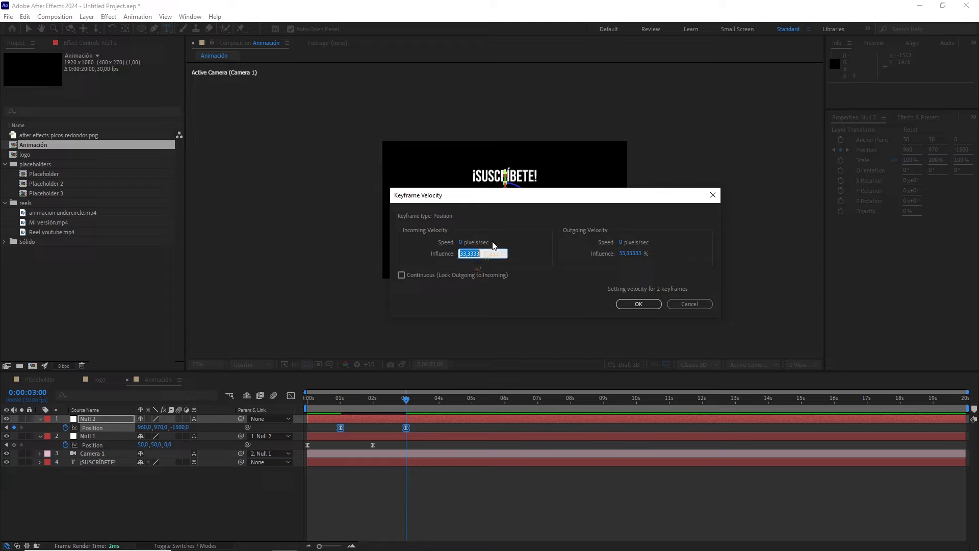
text(65)
click(635, 253)
text(65)
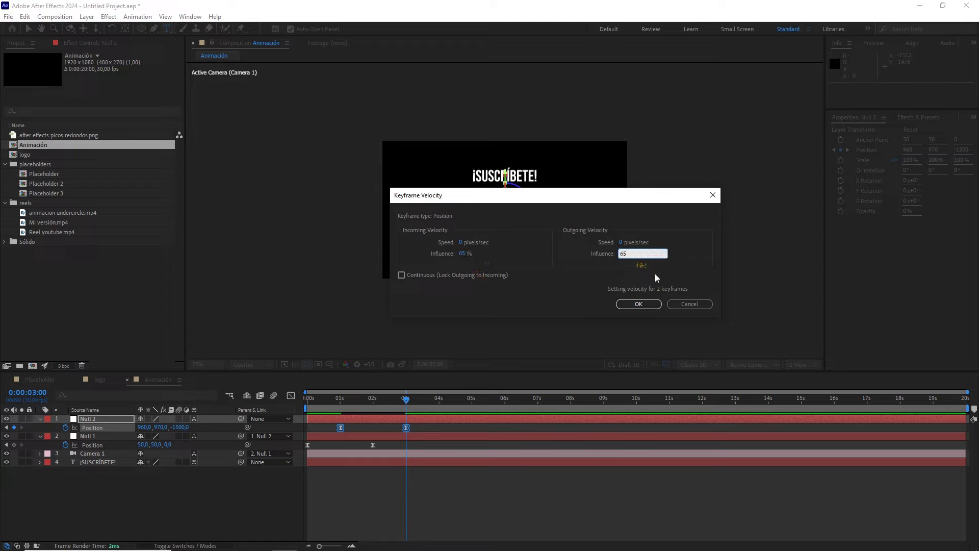
click(639, 303)
Preview the animation, then duplicate the ¡SUSCRÍBETE! text layer at 3 seconds
key(space)
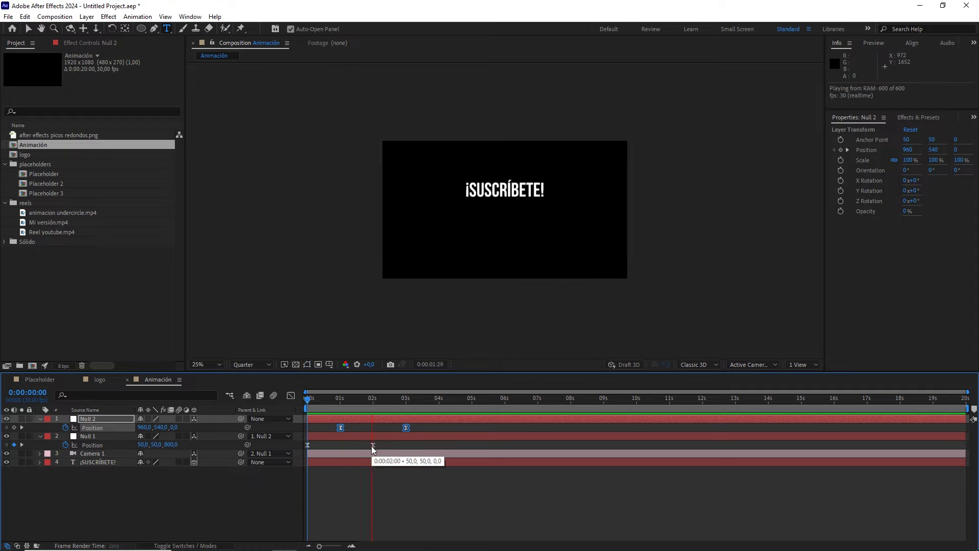
key(space)
click(402, 398)
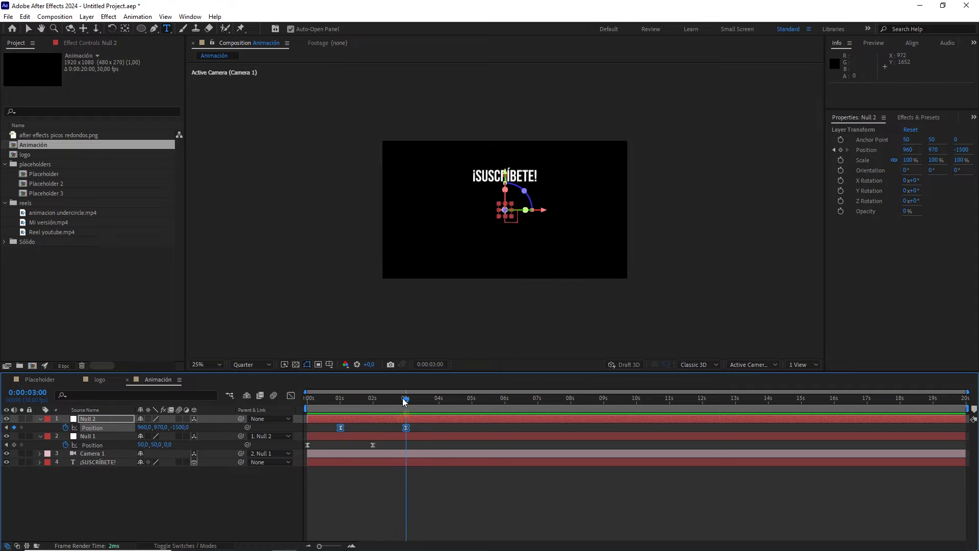
click(195, 510)
click(114, 461)
key(ctrl+d)
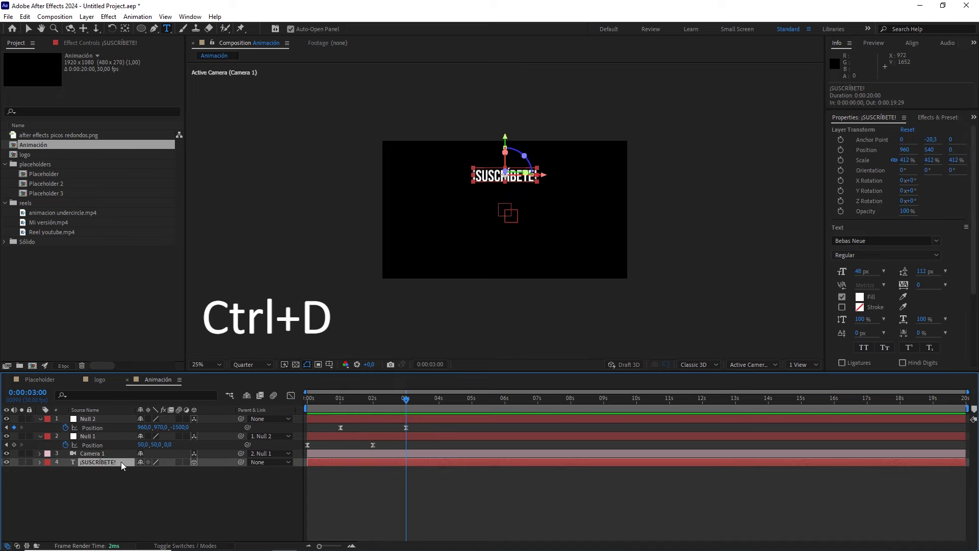
key(ctrl+d)
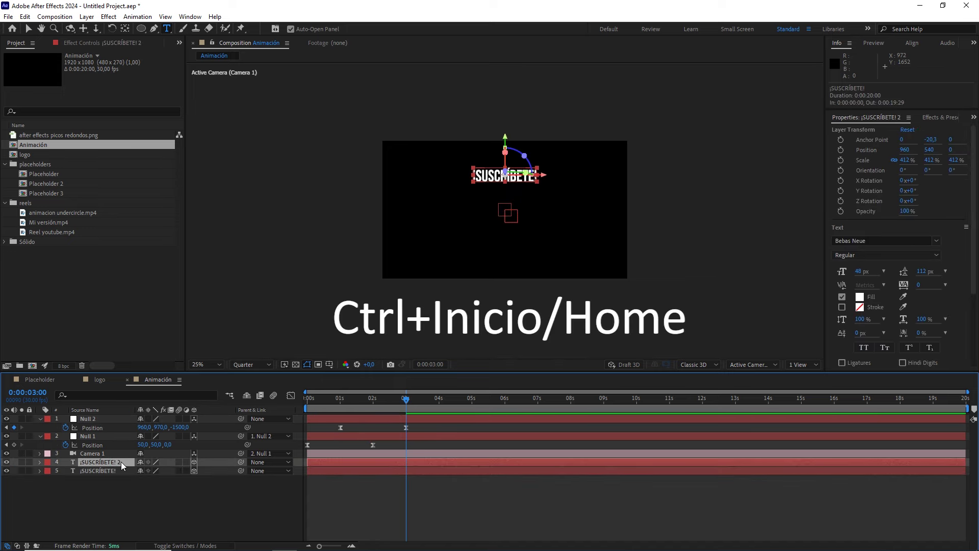
Centre the duplicate text and retype it as 'SI TE GUSTAN LOS TUTORIALES'
key(ctrl+Home)
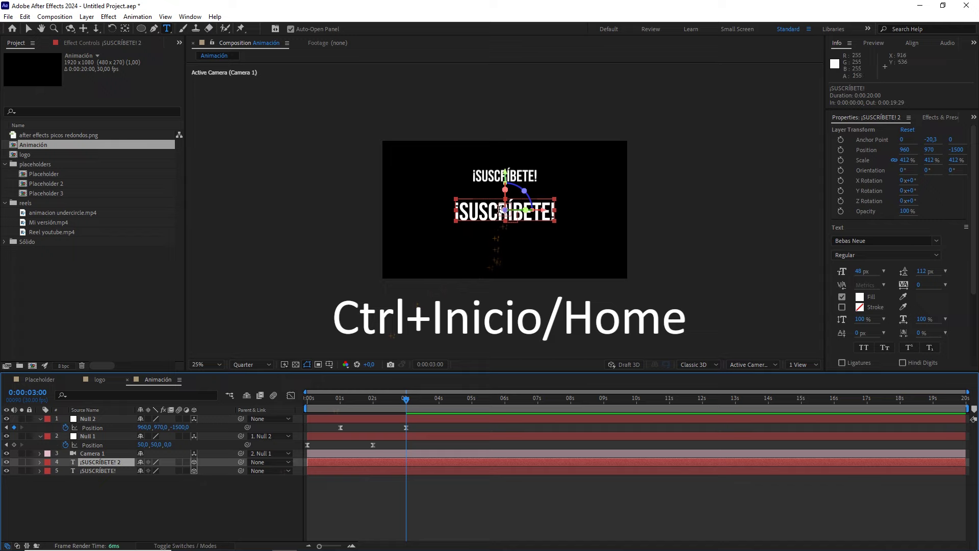
double_click(479, 215)
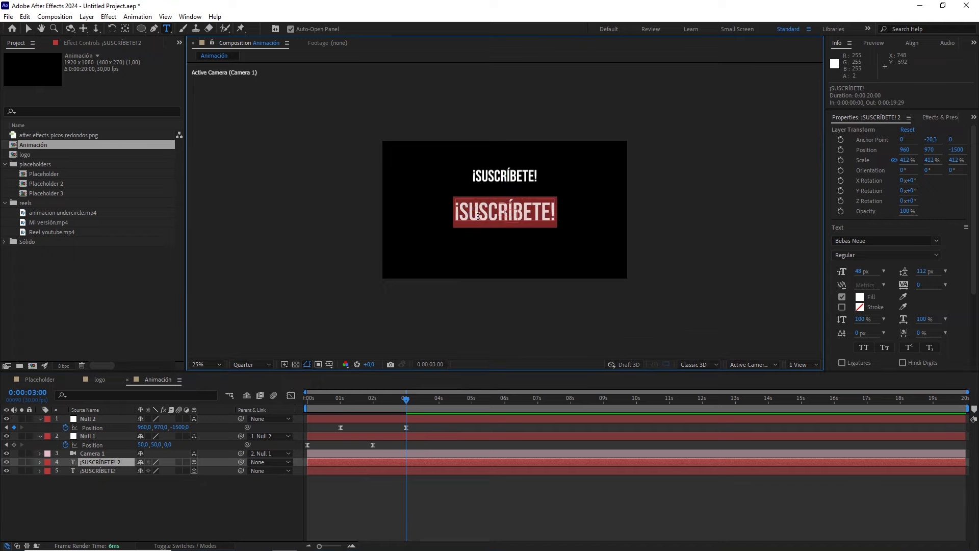
text(SI TE GUSTA)
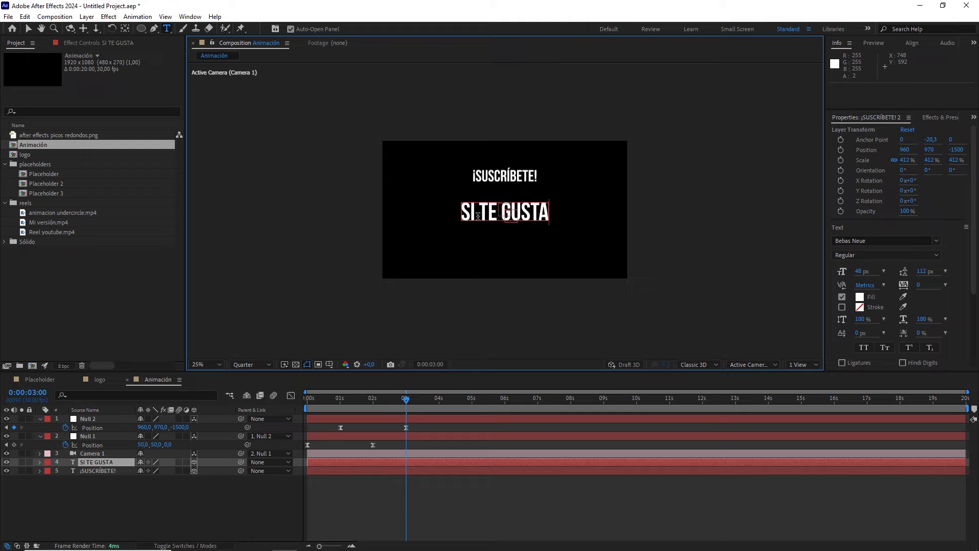
text(N LOS TUTO)
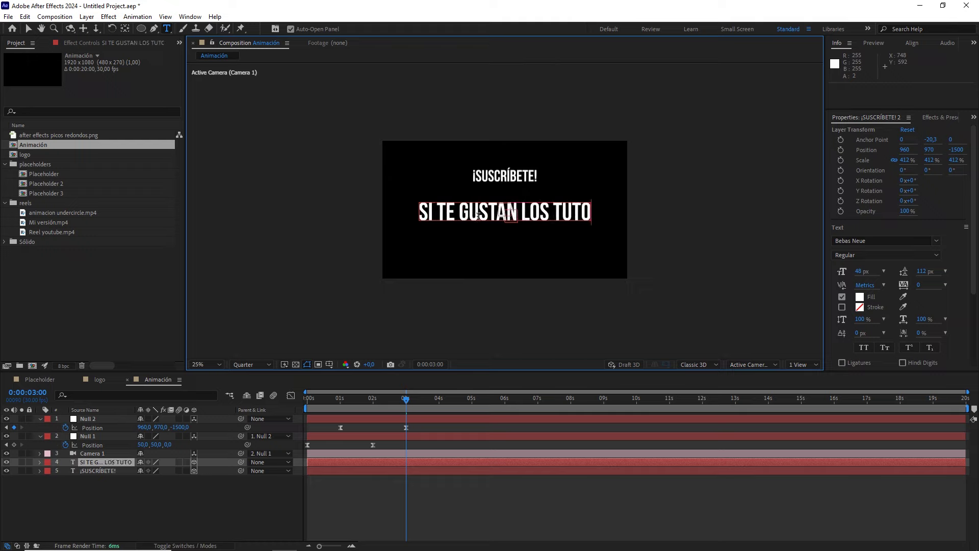
text(RIALES)
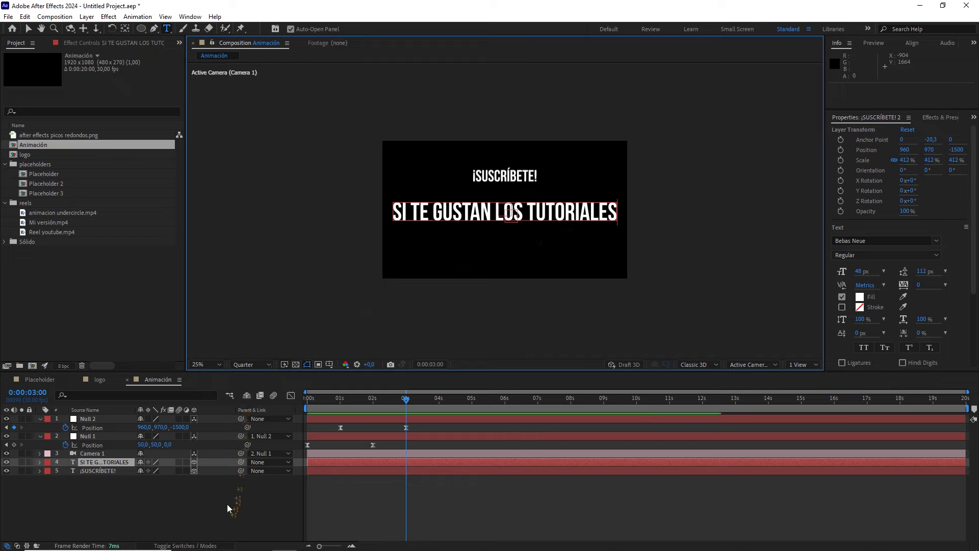
Preview the animation from the start and return to 3 seconds
click(226, 504)
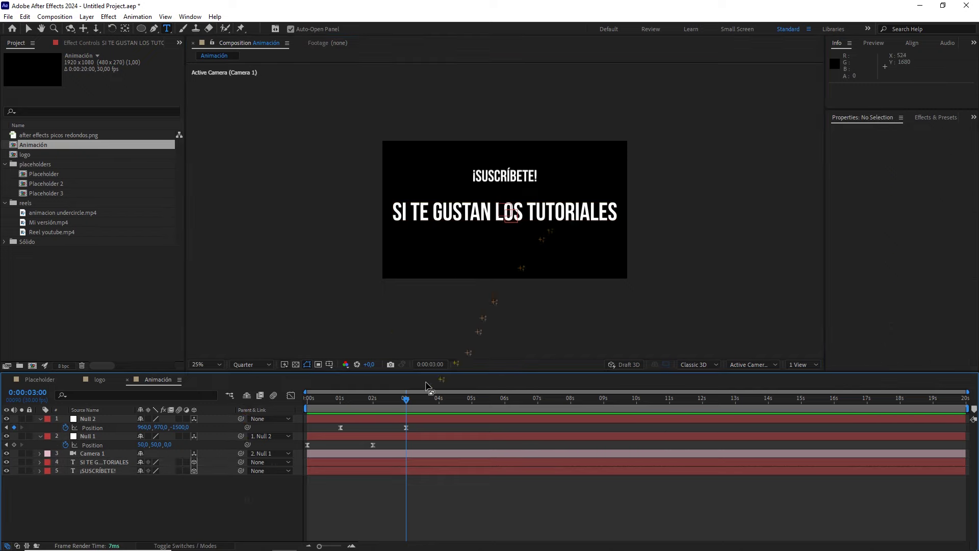
drag(406, 399, 359, 399)
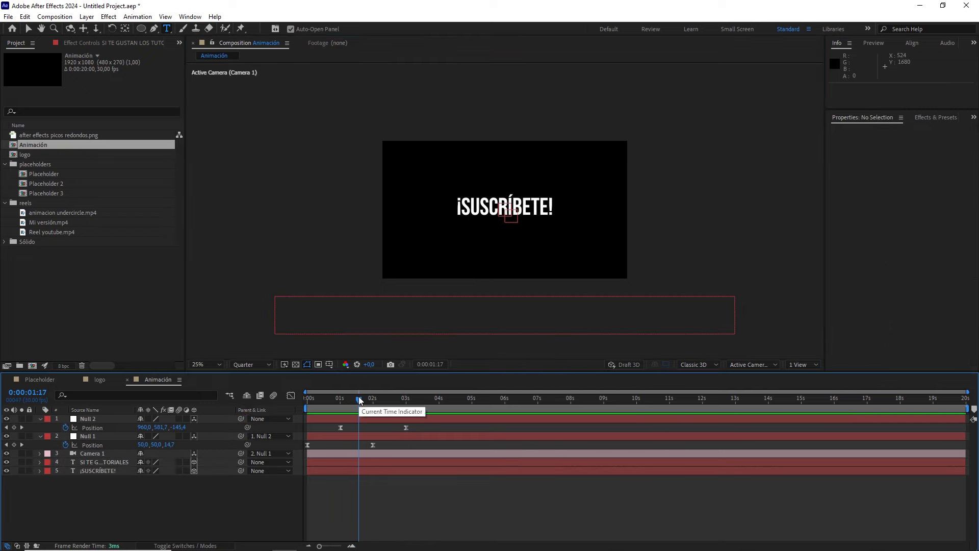
key(Home)
key(space)
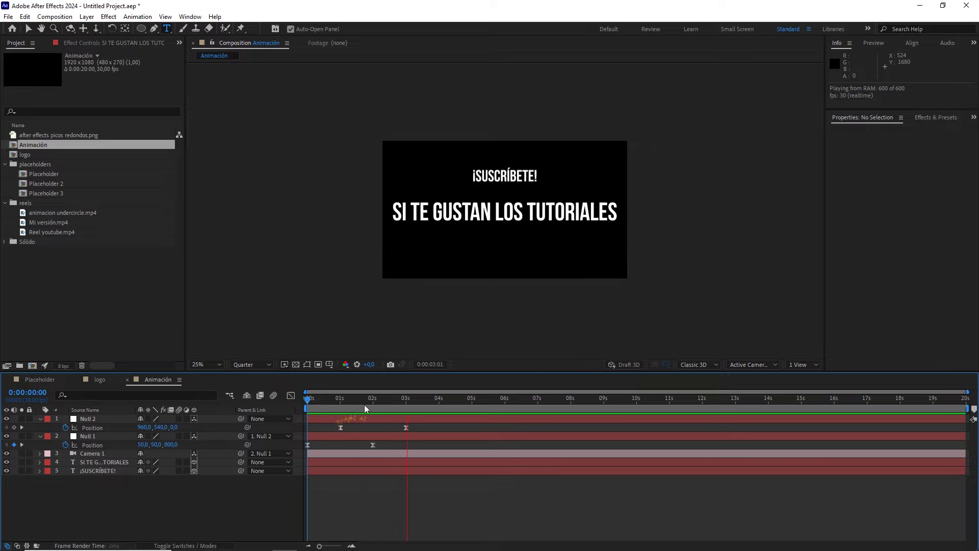
drag(378, 404, 399, 406)
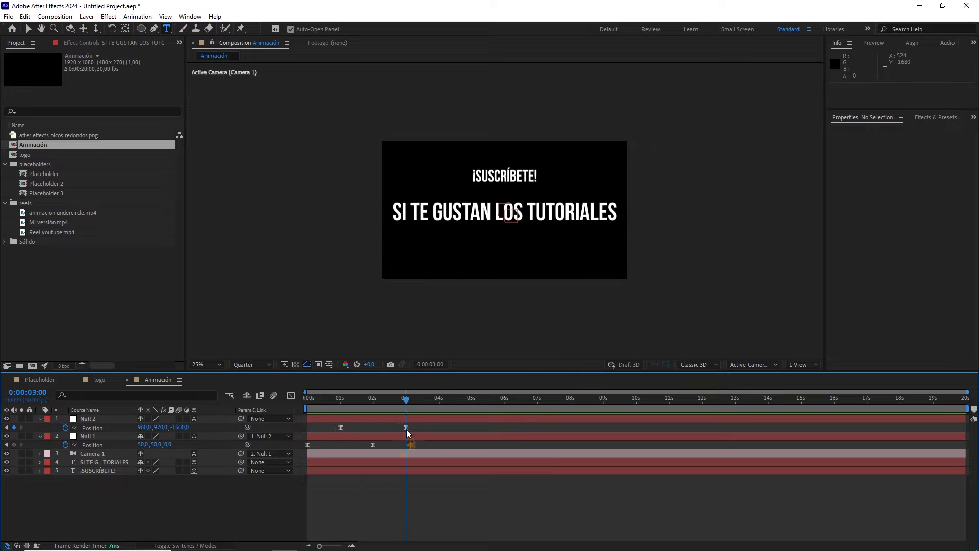
Add a centred Null 3 and parent Null 2 to it
right_click(219, 495)
mouse_move(322, 370)
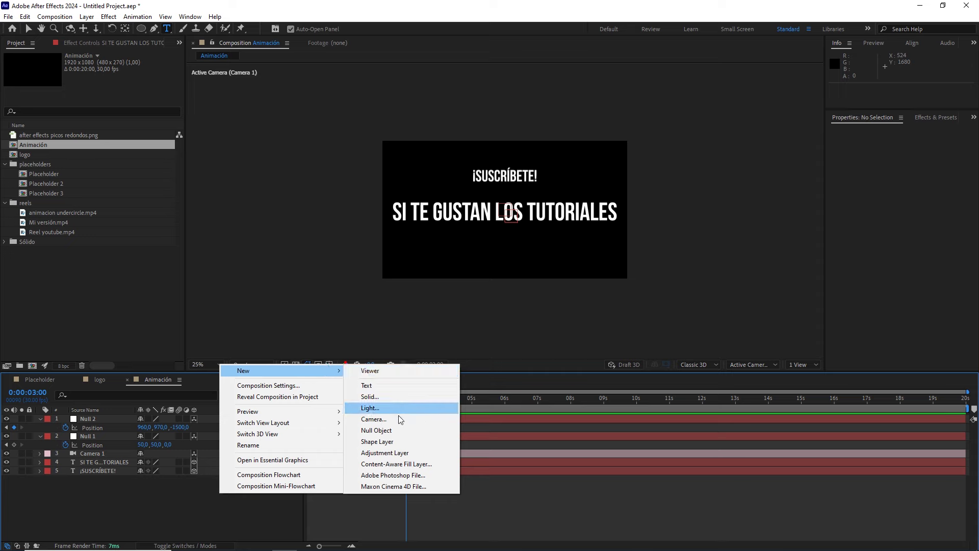
click(391, 431)
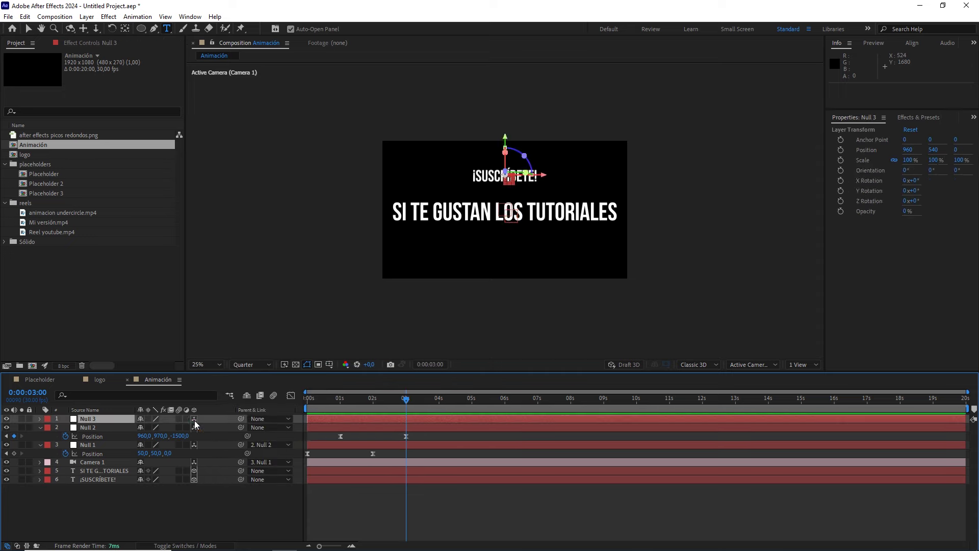
key(ctrl+alt+Home)
key(ctrl+Home)
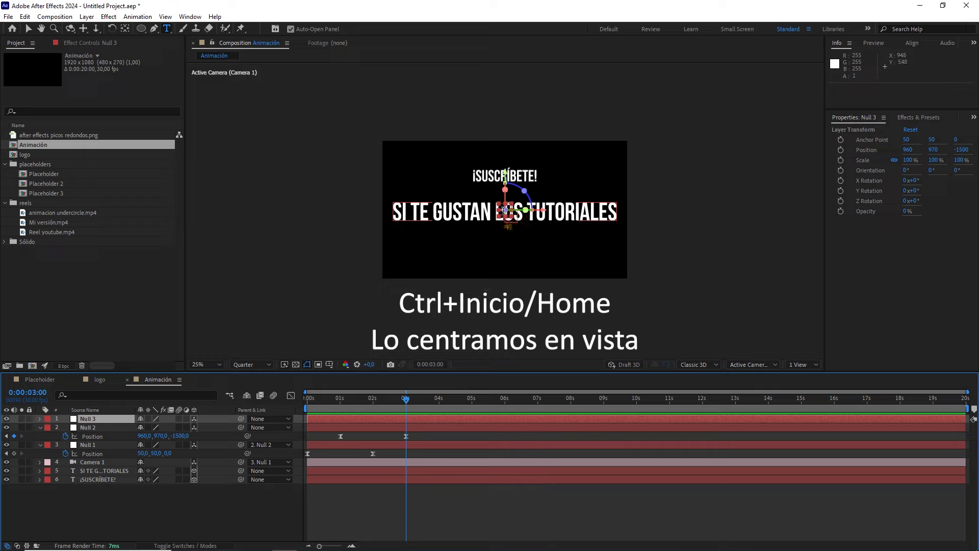
click(174, 428)
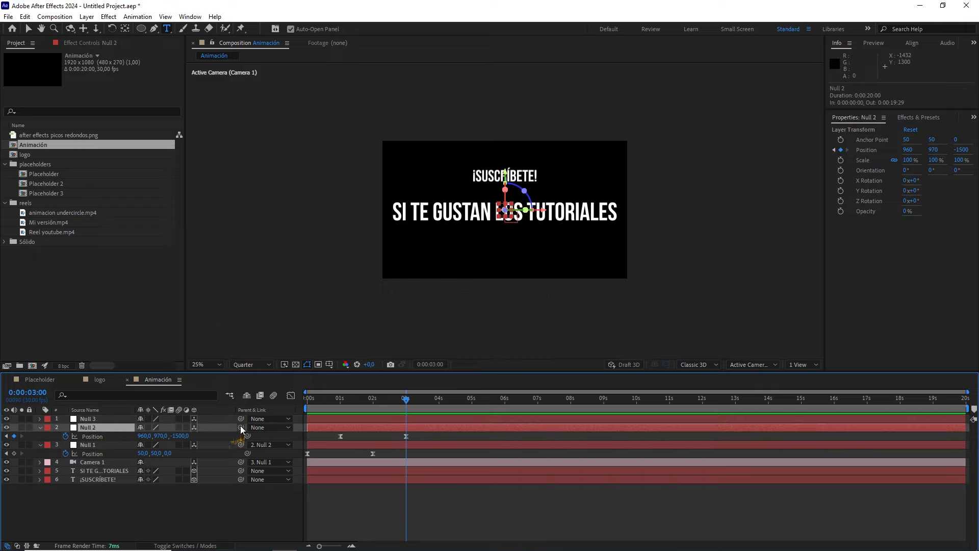
drag(240, 428, 129, 417)
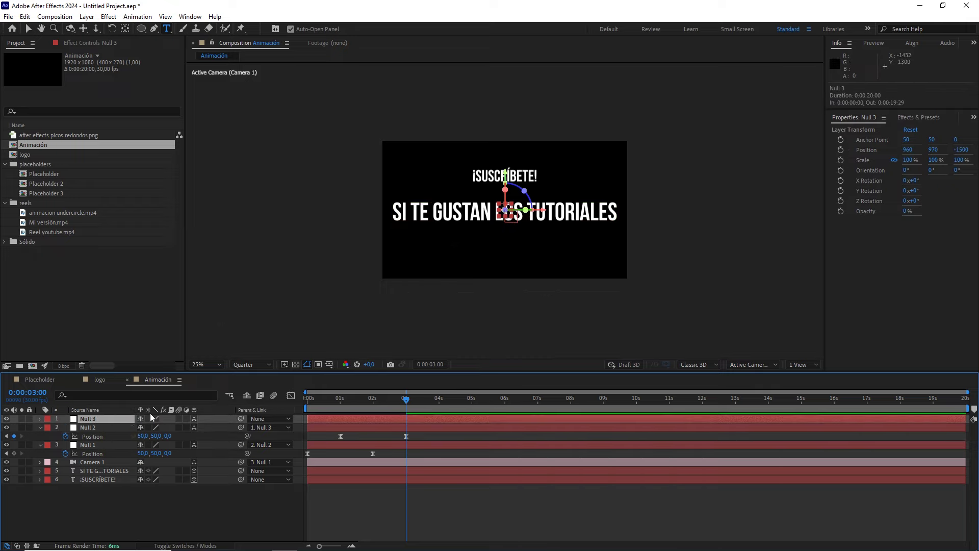
Add a Null 3 Position keyframe at 2 seconds
key(p)
click(386, 404)
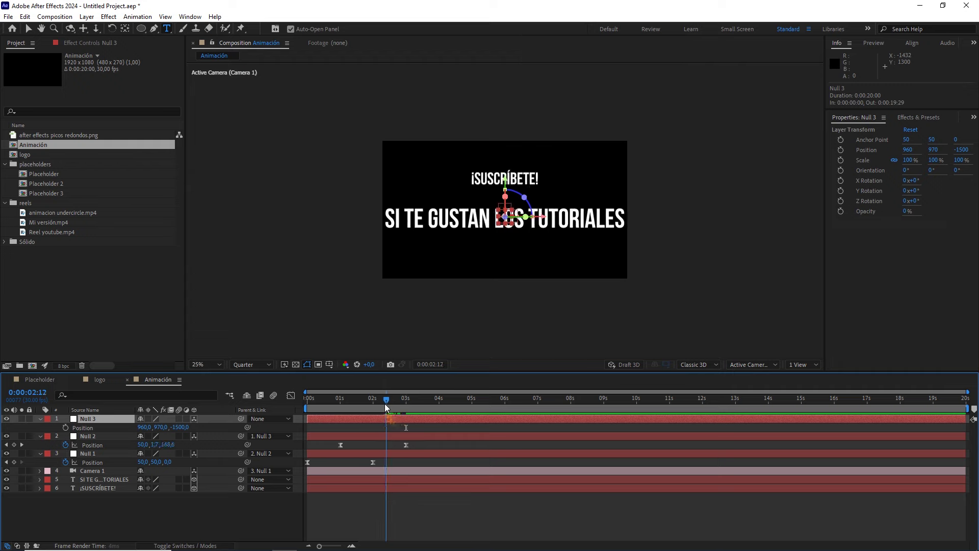
drag(386, 407, 373, 408)
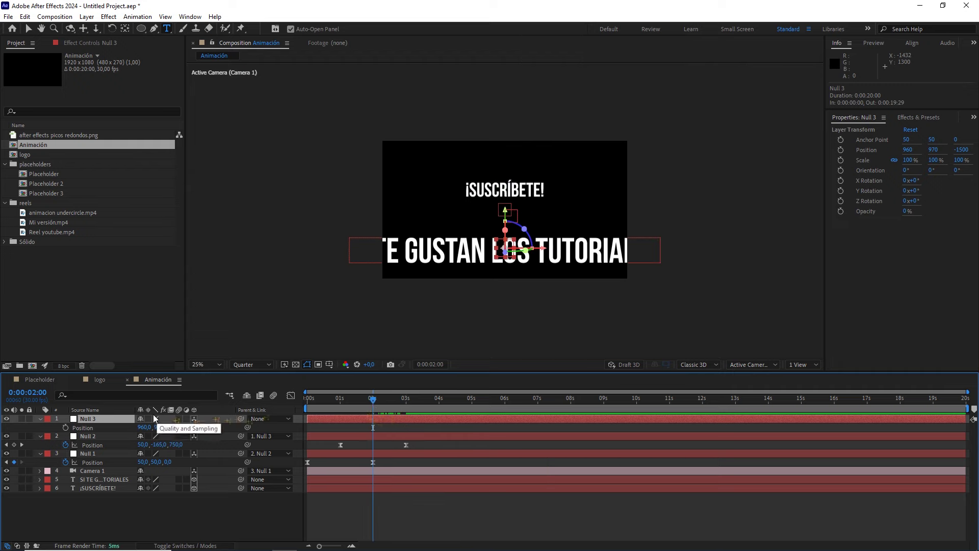
click(66, 427)
drag(392, 405, 472, 413)
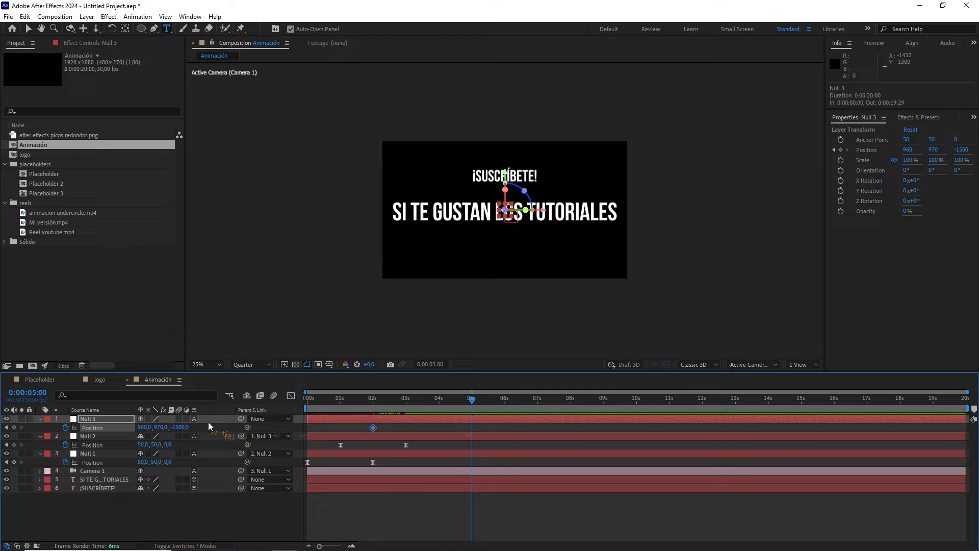
Add a 5-second Null 3 Position keyframe at 960, 1210, -3000 and select both keyframes
key(alt+shift+p)
drag(178, 427, 173, 428)
click(174, 428)
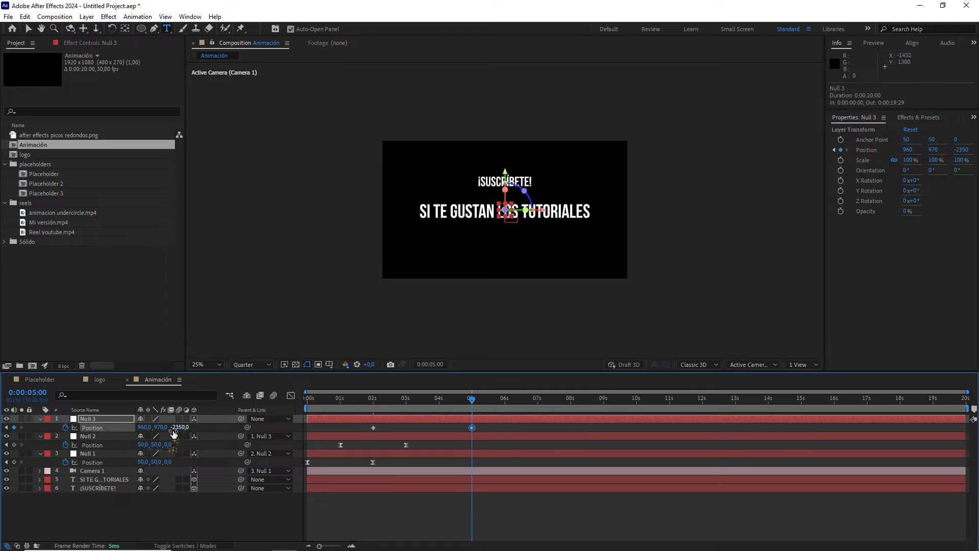
text(-300)
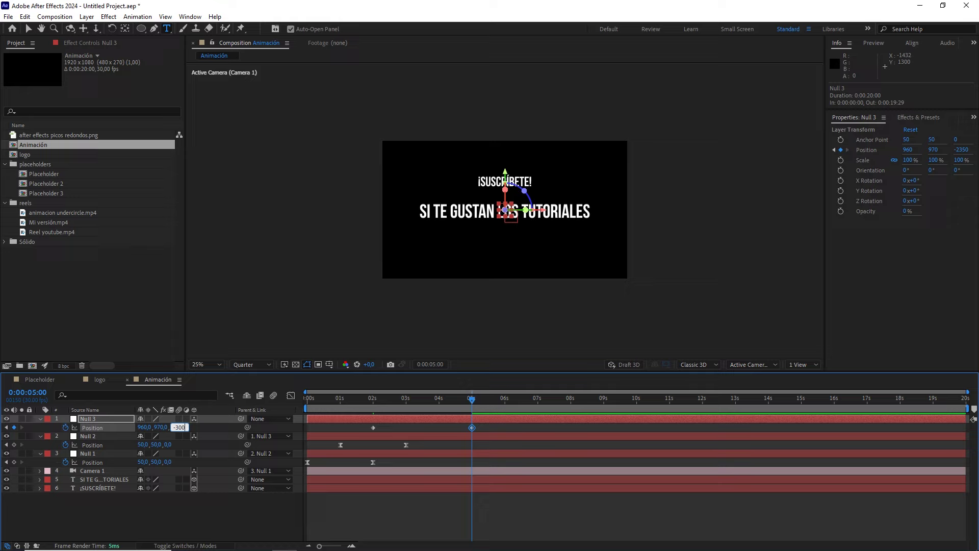
key(Return)
mouse_move(153, 427)
mouse_down()
mouse_move(261, 429)
mouse_move(181, 423)
mouse_up()
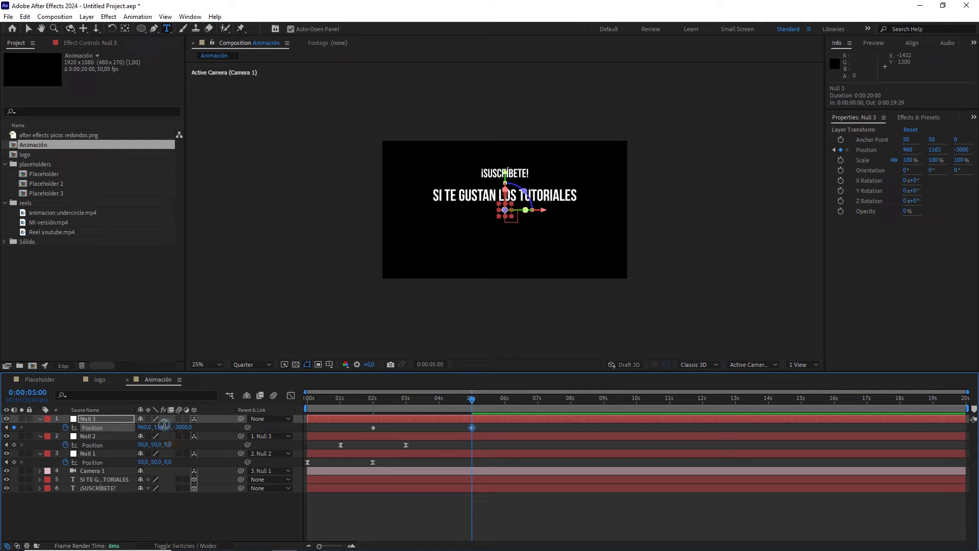
click(165, 428)
drag(492, 426, 366, 436)
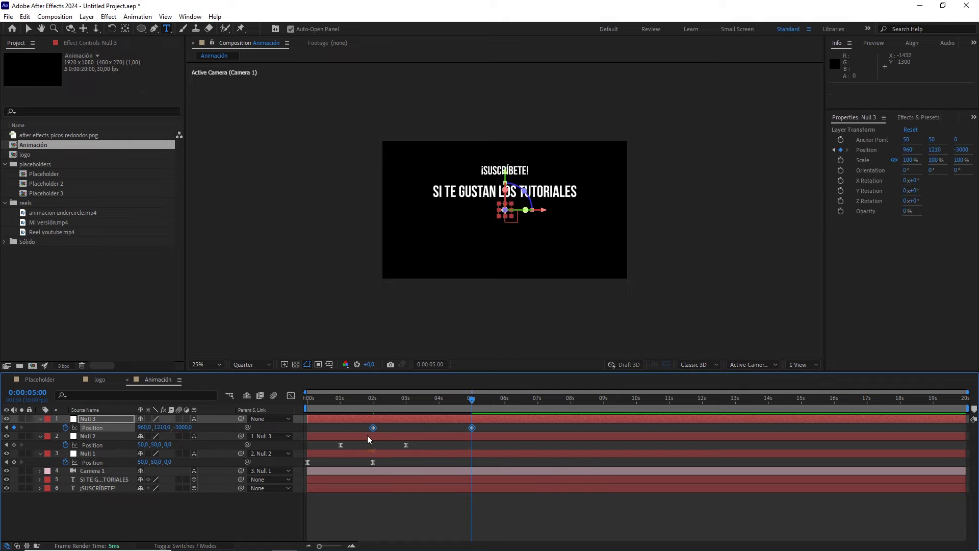
Set both Null 3 keyframes to 65% incoming and outgoing influence in Keyframe Velocity
right_click(373, 428)
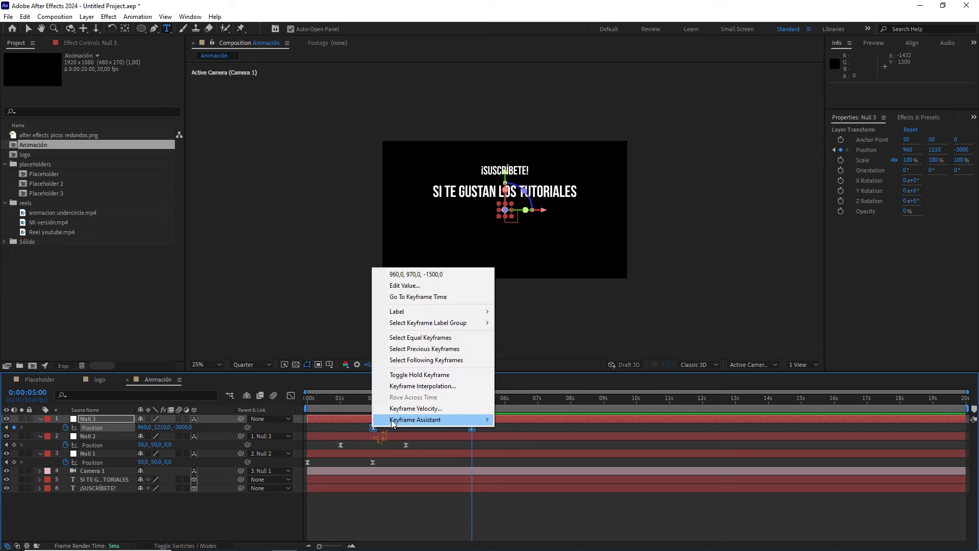
click(419, 409)
click(470, 255)
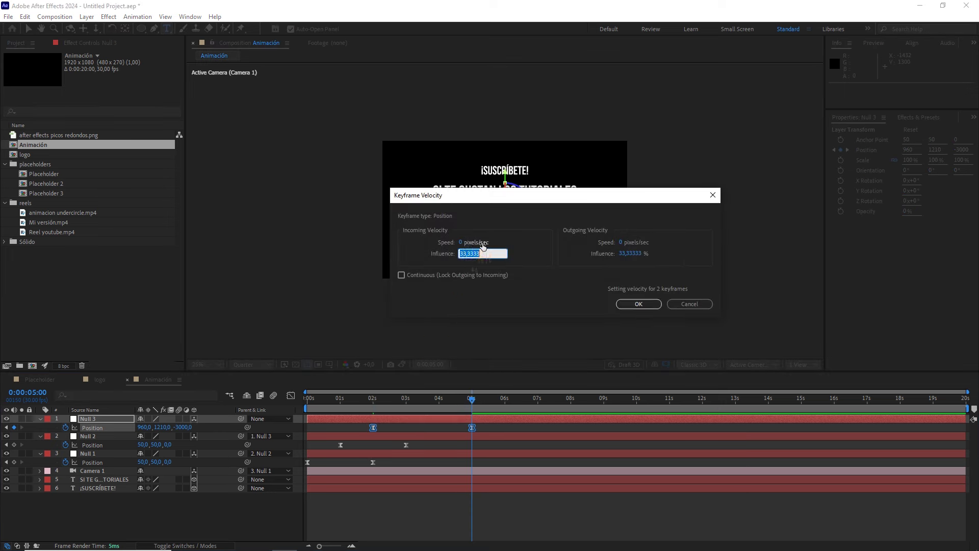
click(633, 253)
text(65)
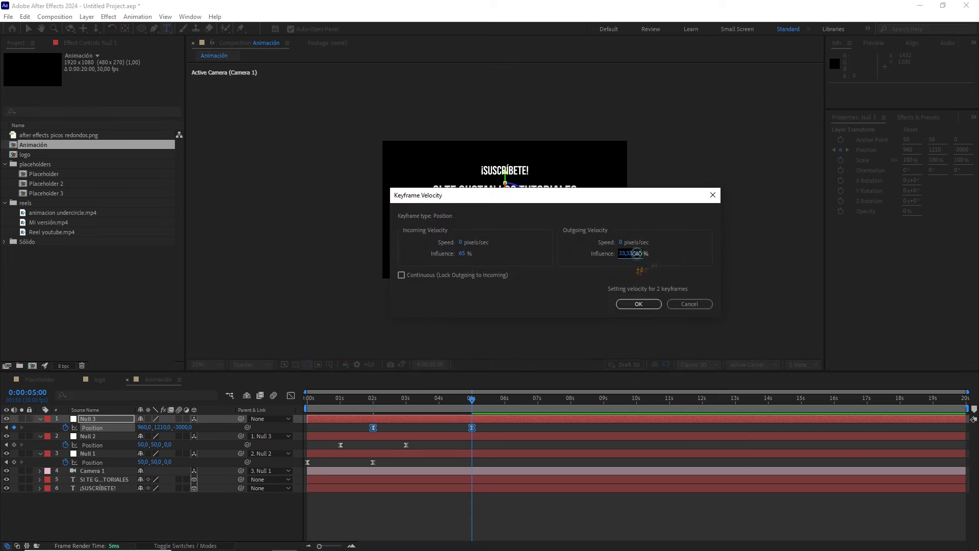
click(637, 303)
Preview the animation from 1 second 20 frames to the 5-second keyframe
click(362, 400)
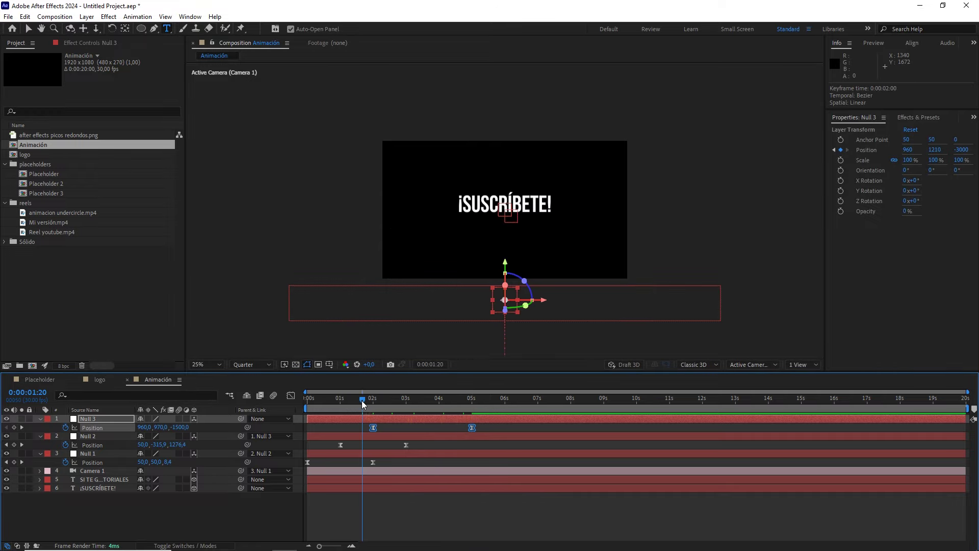
key(space)
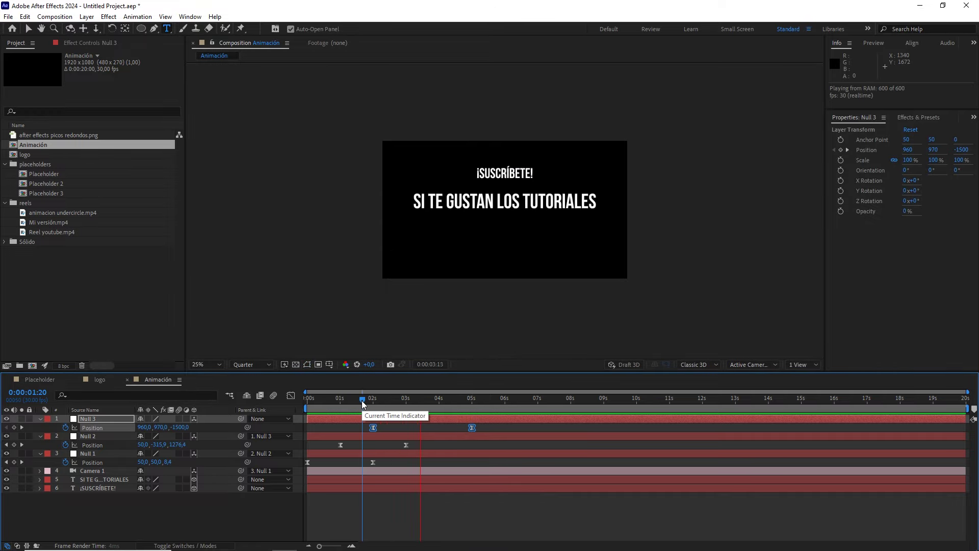
click(471, 400)
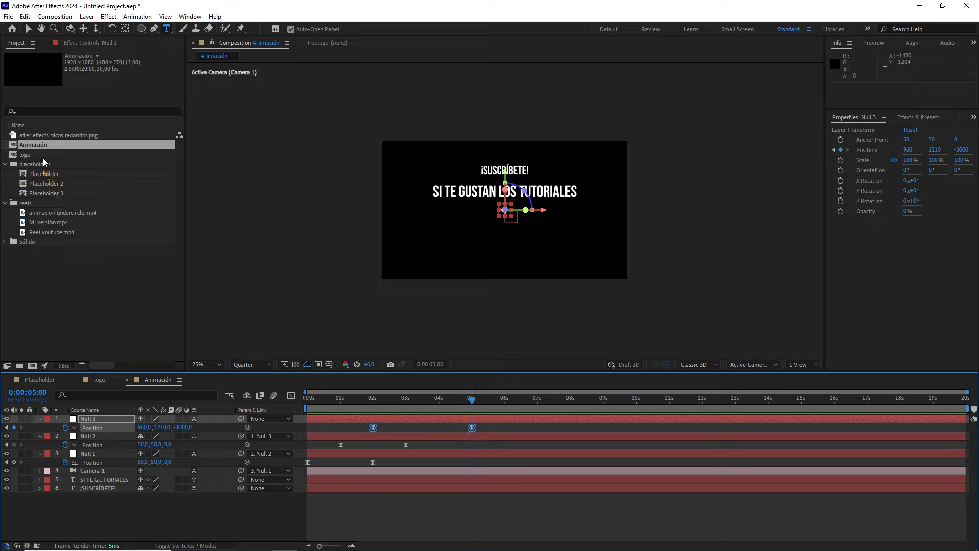
Add the logo comp as a green-labelled 3D layer with Null 3's position pasted
mouse_move(25, 155)
mouse_down()
mouse_move(127, 352)
mouse_move(45, 419)
mouse_up()
click(45, 419)
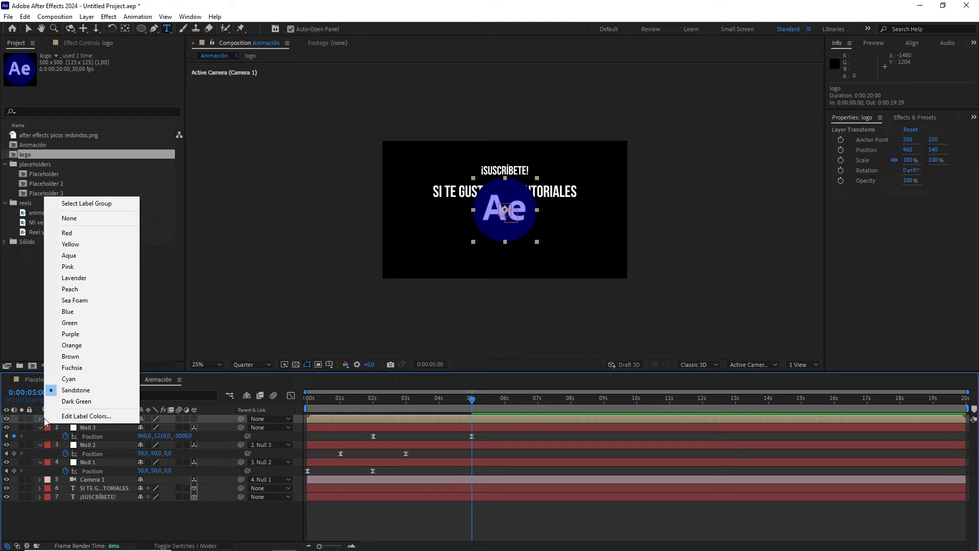
click(77, 323)
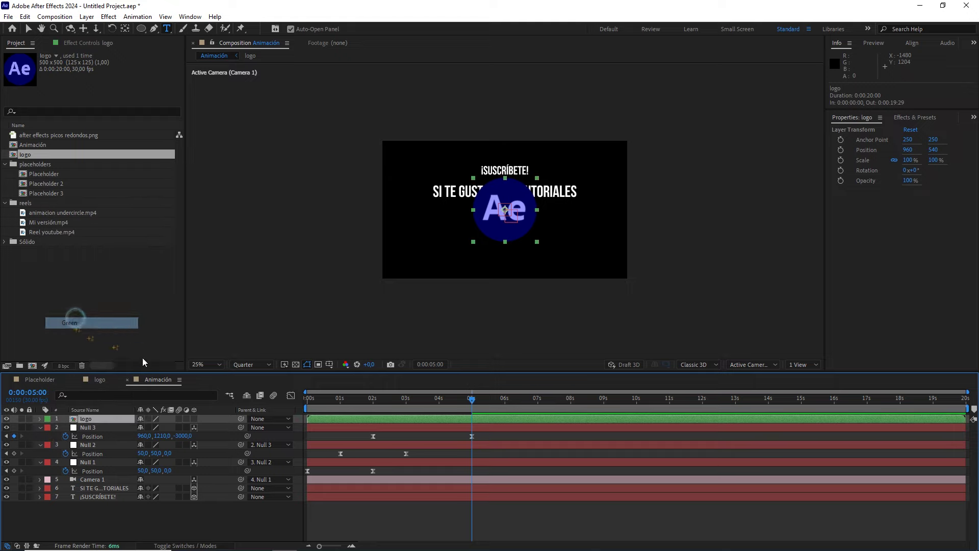
click(195, 418)
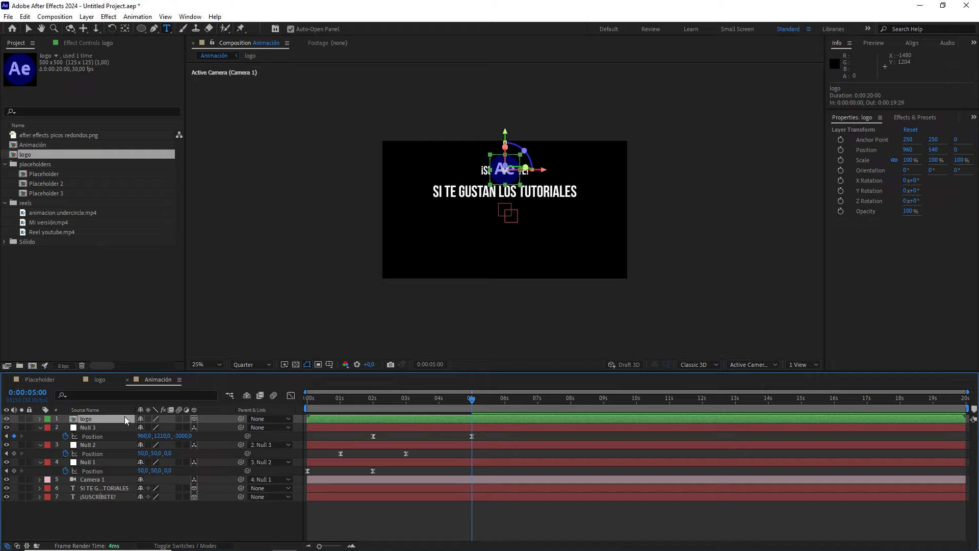
key(ctrl+v)
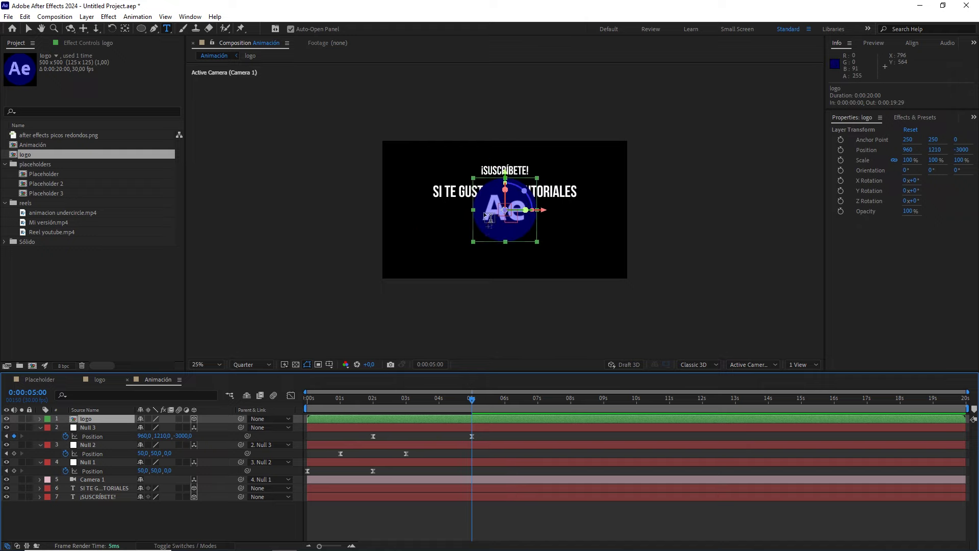
Scale the logo to 74.4% and lower it to Y 1320 beneath the title
key(v)
drag(537, 178, 525, 186)
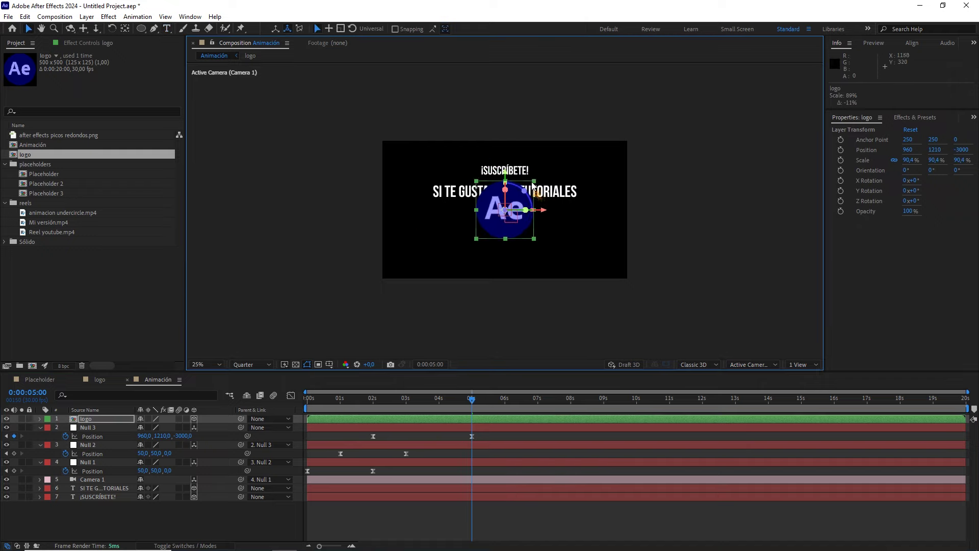
scroll(525, 186, up, 2)
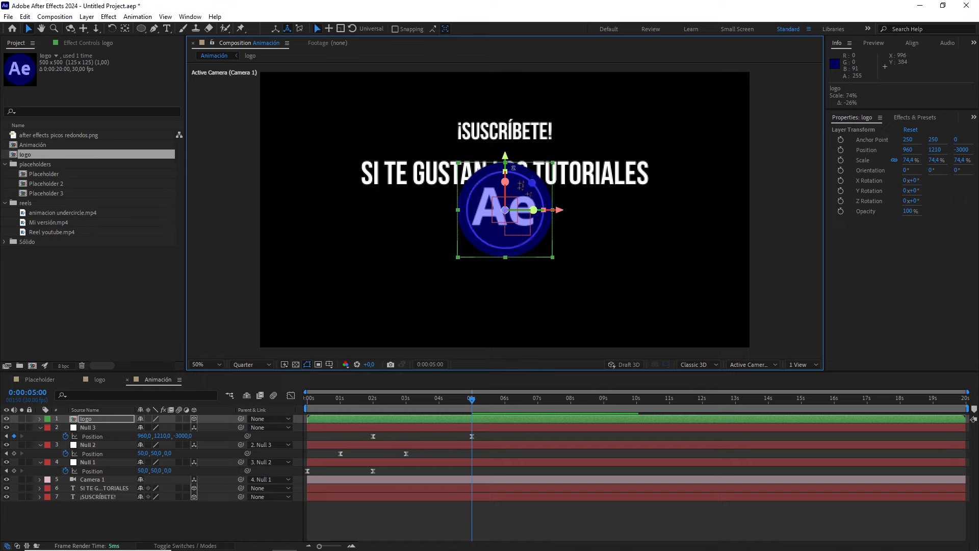
drag(506, 164, 505, 246)
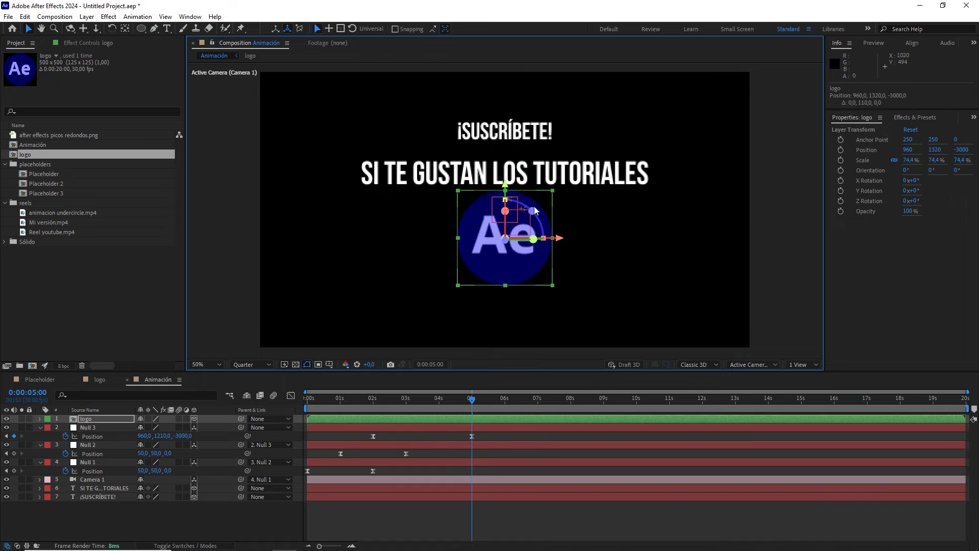
Show the Title/Action Safe guides over the composition
click(329, 364)
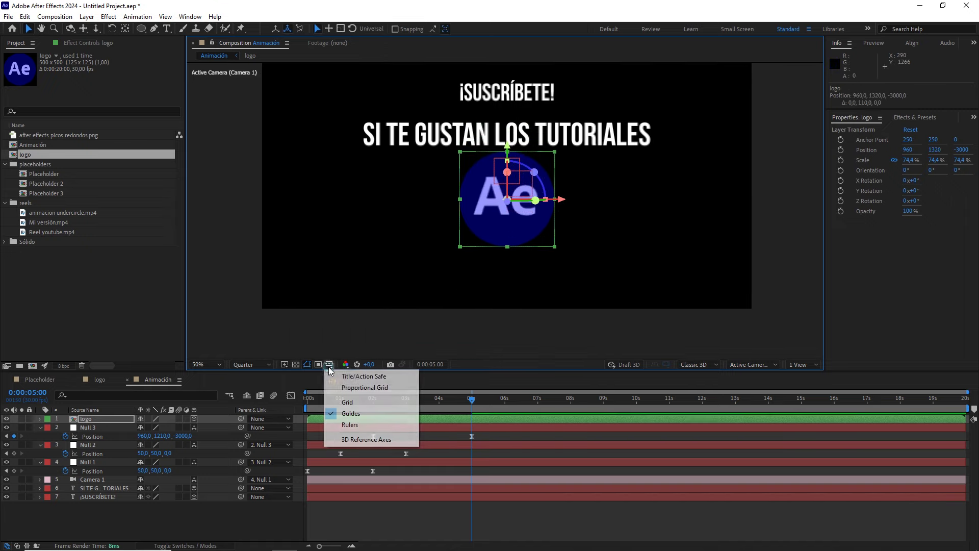
click(355, 377)
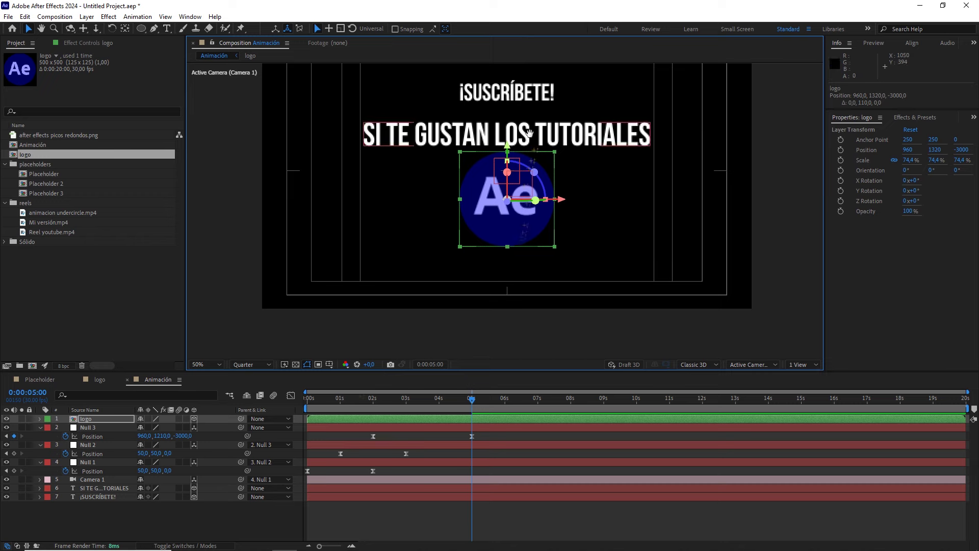
scroll(495, 158, down, 2)
drag(377, 128, 655, 281)
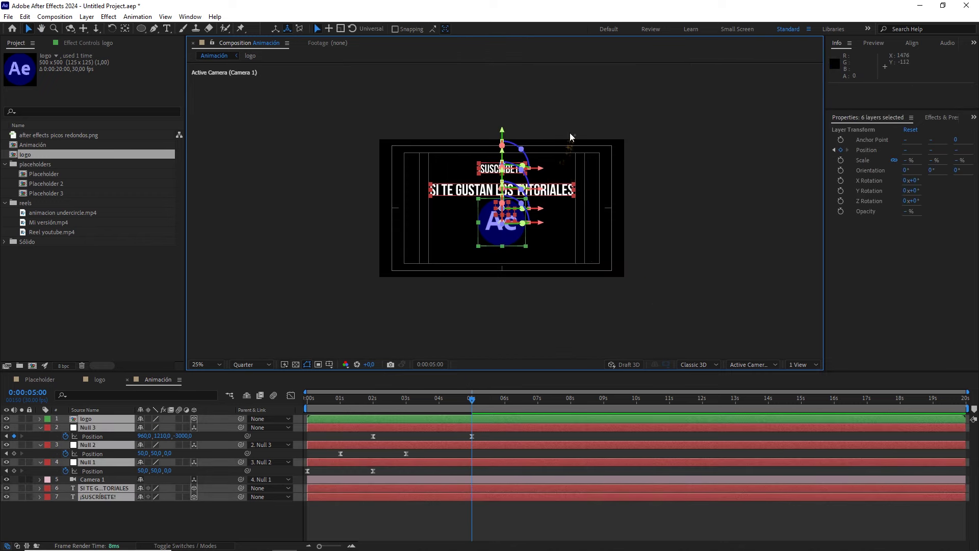
click(579, 96)
Scale the Ae logo down to 64.8% and move it up to Y 1310
scroll(519, 215, up, 2)
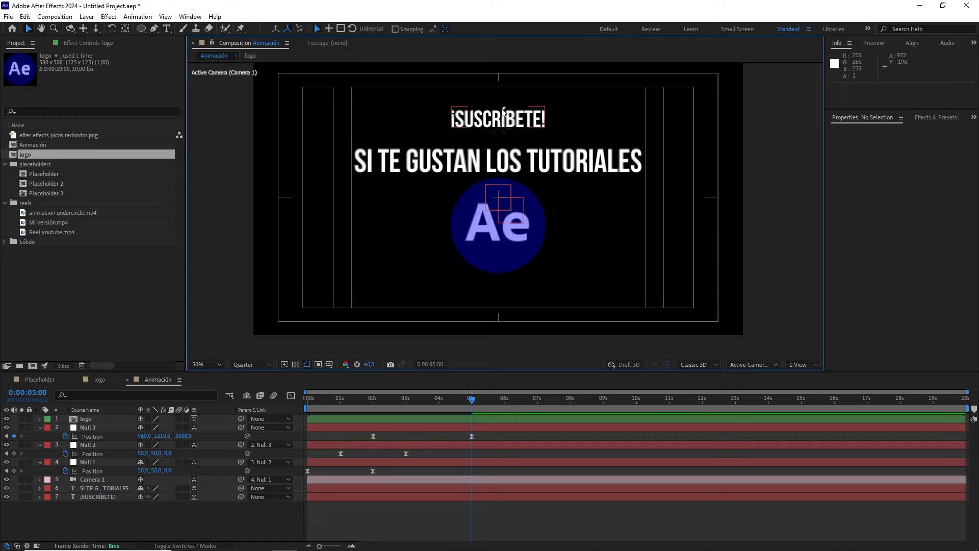
click(505, 236)
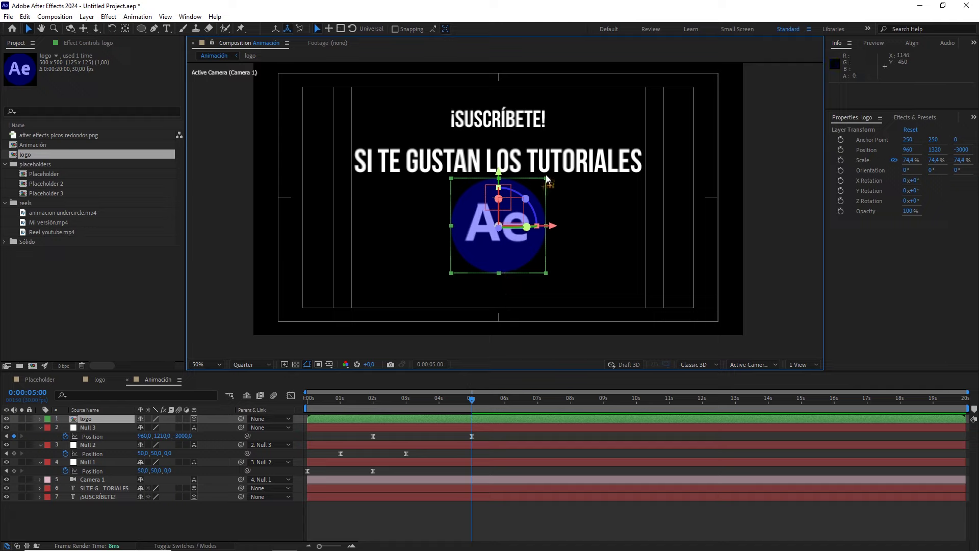
drag(544, 179, 498, 170)
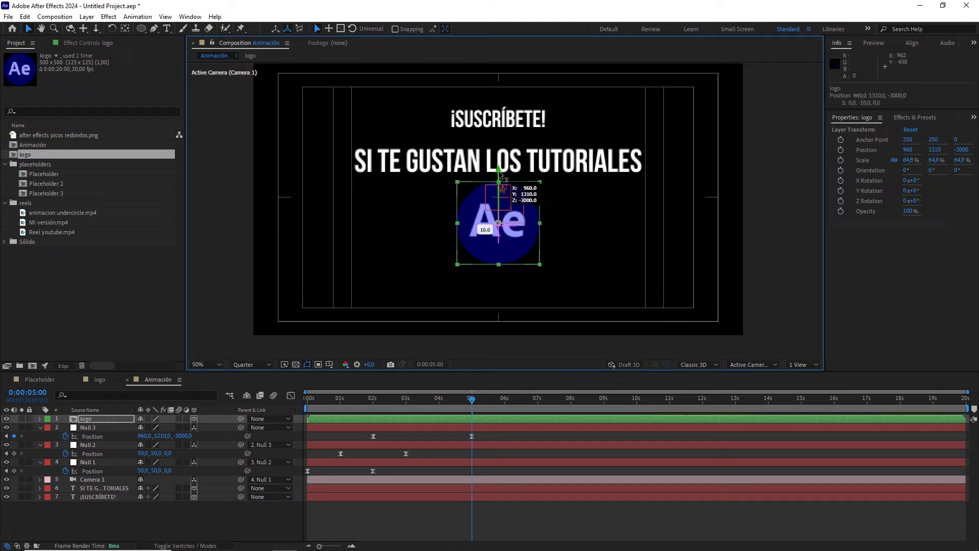
click(511, 124)
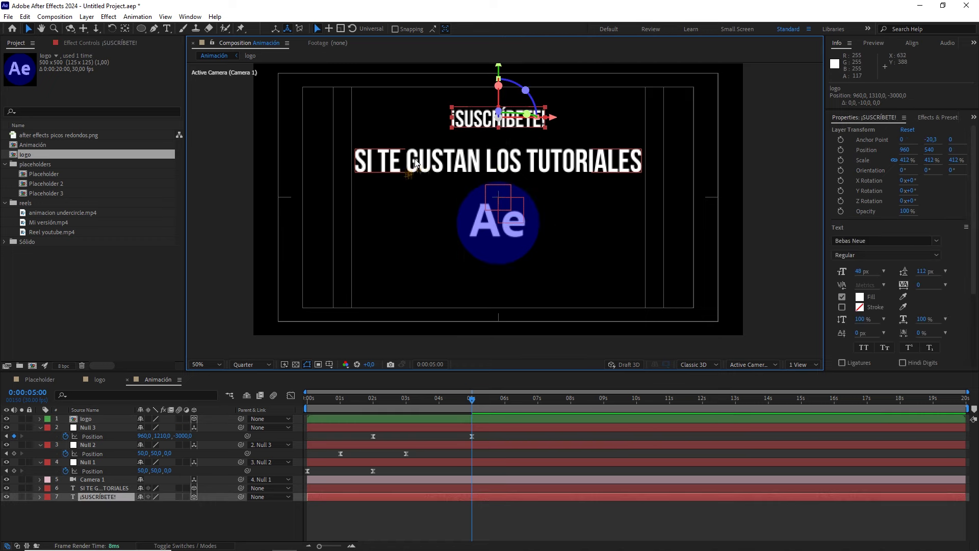
Duplicate the ¡SUSCRÍBETE! layer, paste Null 3's position, and move the copy below the logo
key(ctrl+d)
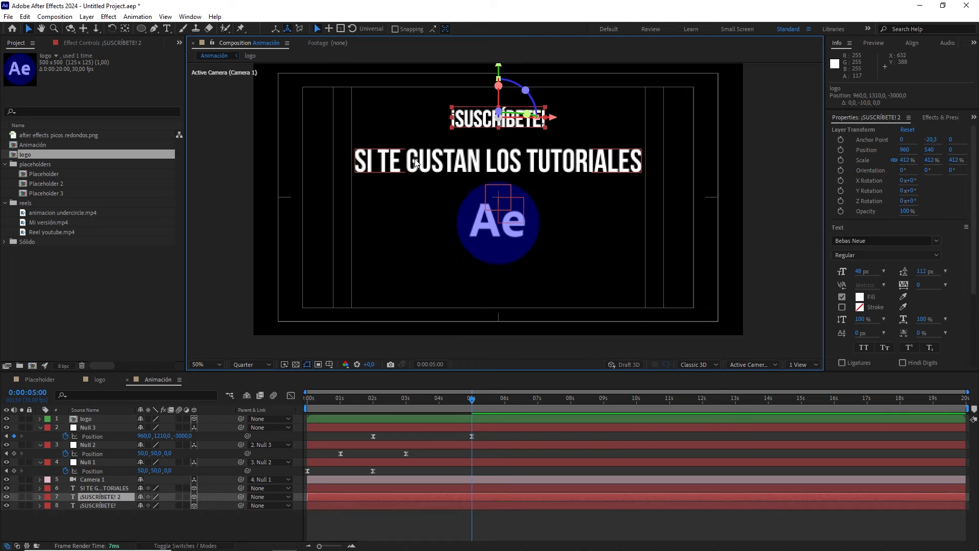
key(ctrl+v)
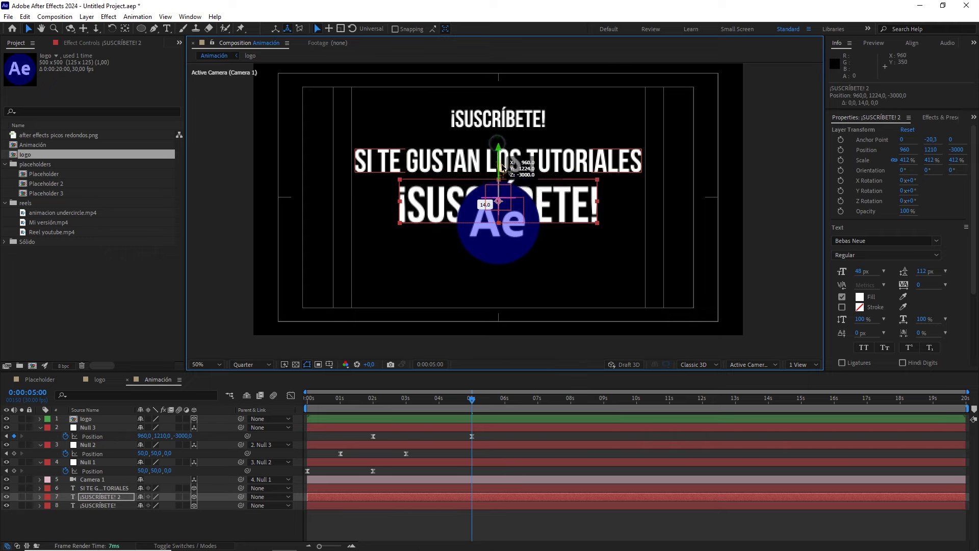
drag(507, 155, 508, 237)
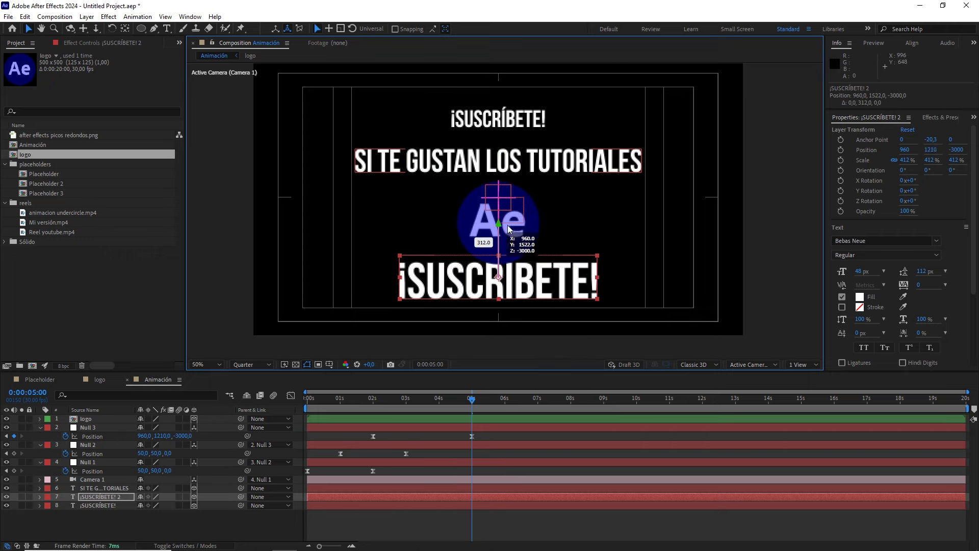
Set the copy's font to Montserrat Regular and retype it as 'De After Effects'
double_click(570, 274)
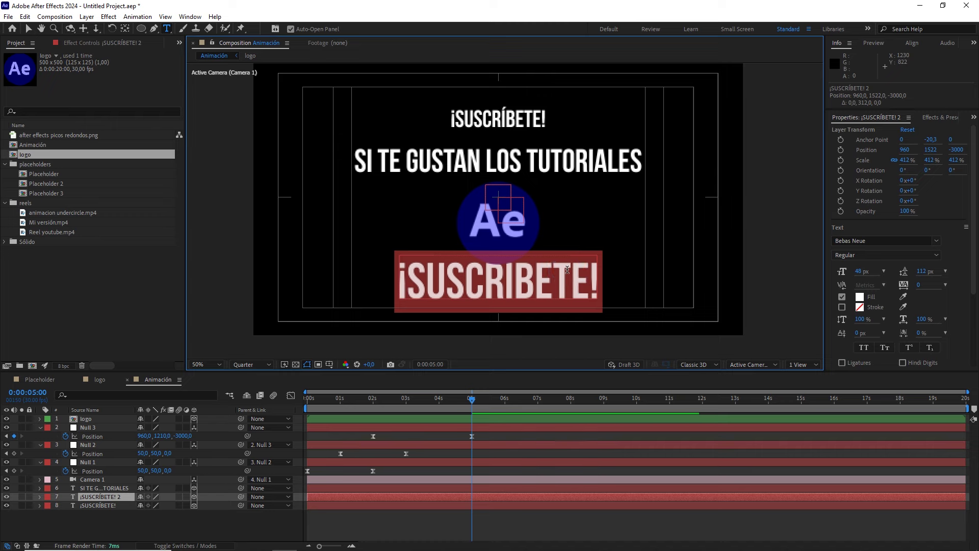
click(886, 241)
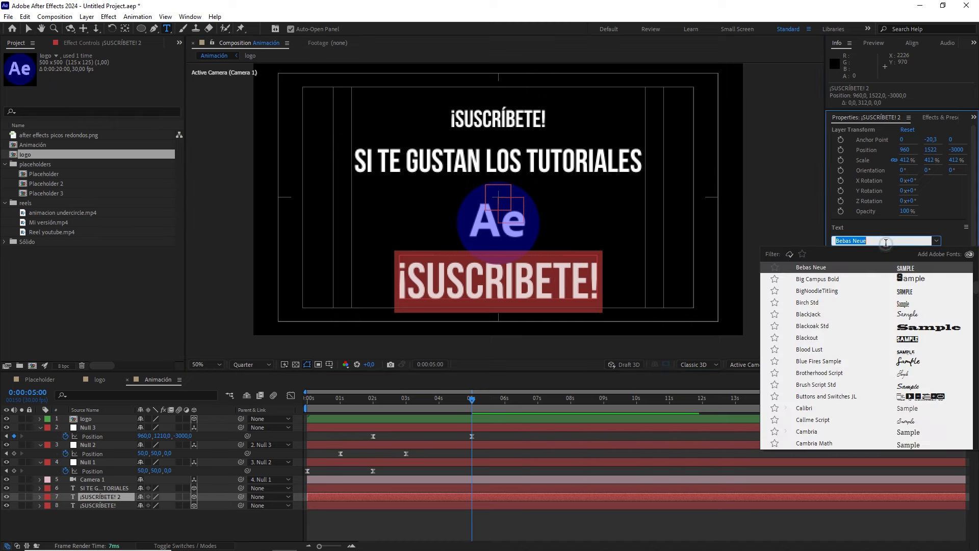
text(mont)
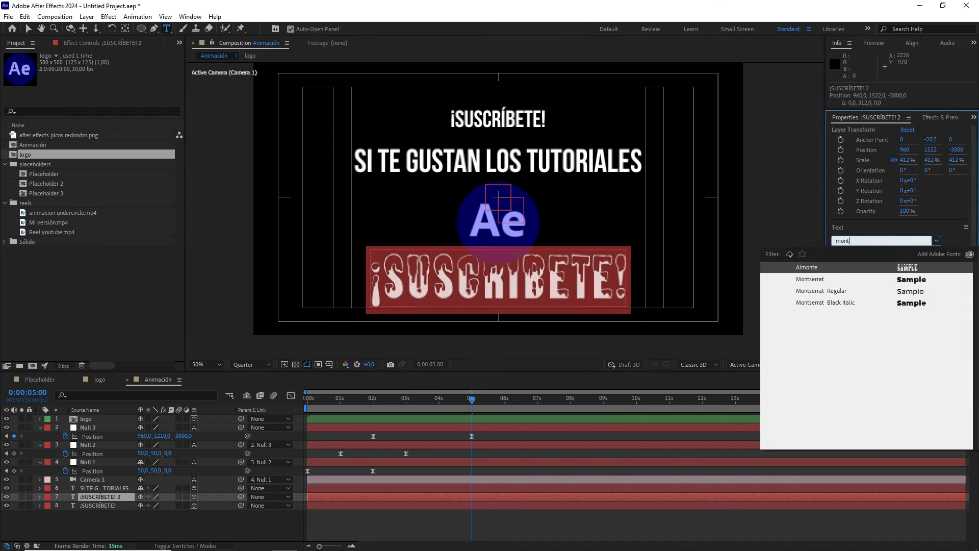
click(830, 290)
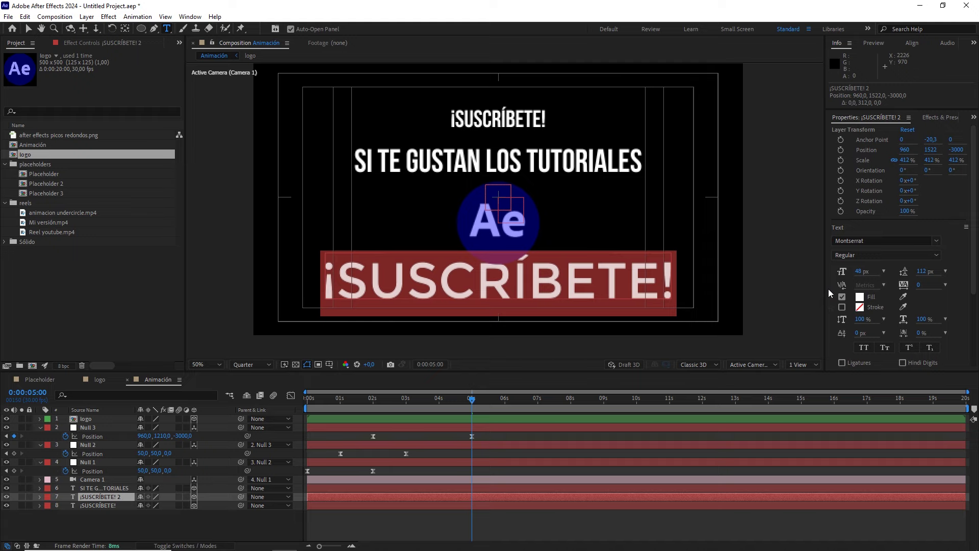
text(De A)
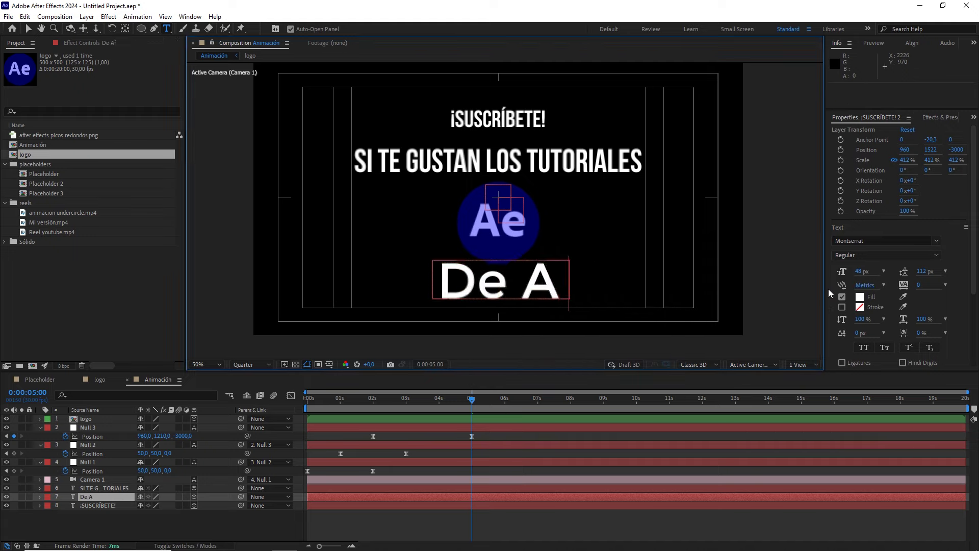
text(fter Effec)
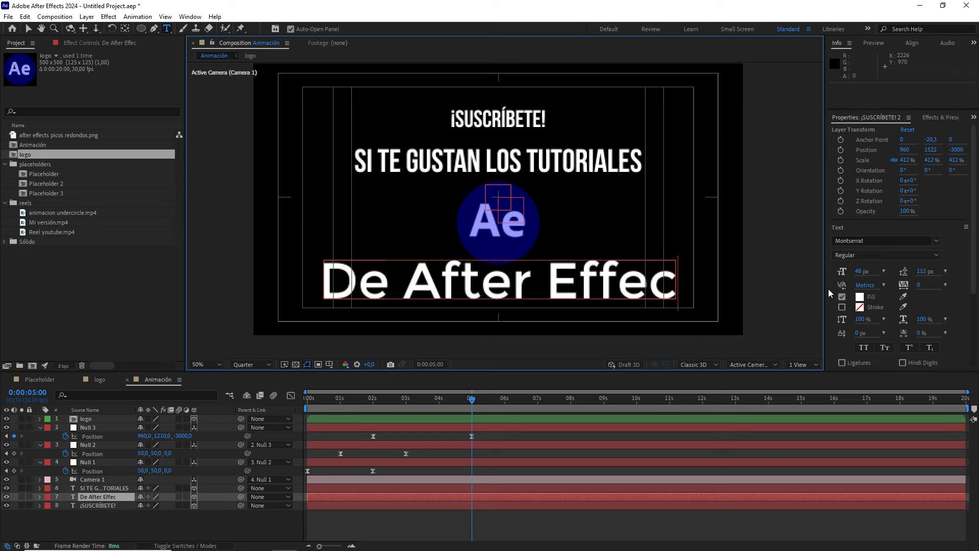
text(ts)
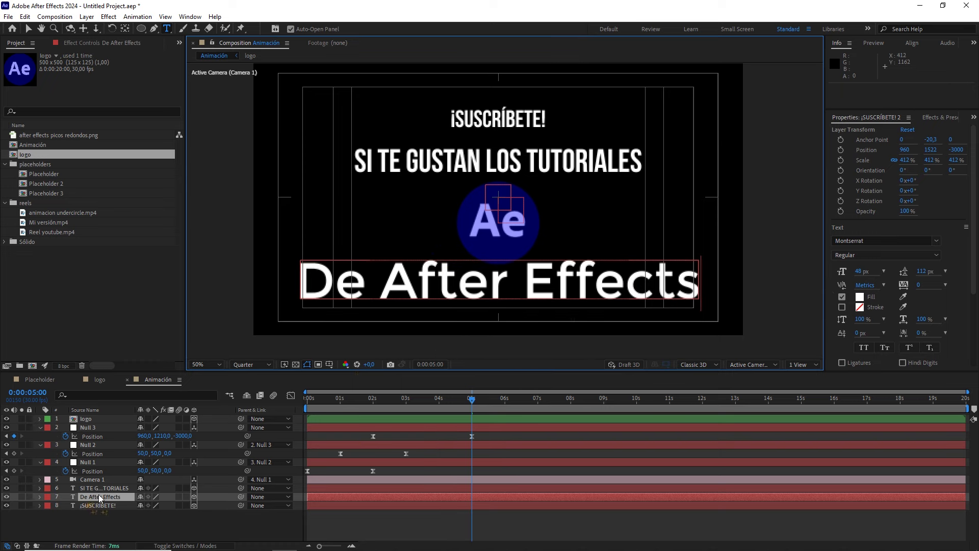
Scale the 'De After Effects' text to 143% and lower it slightly to Y 1534
click(102, 496)
key(s)
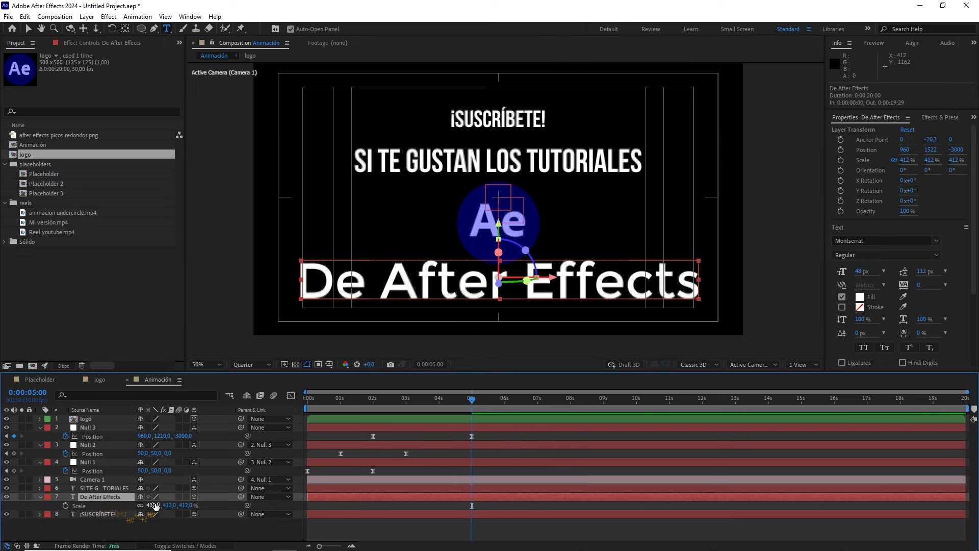
drag(184, 506, 43, 506)
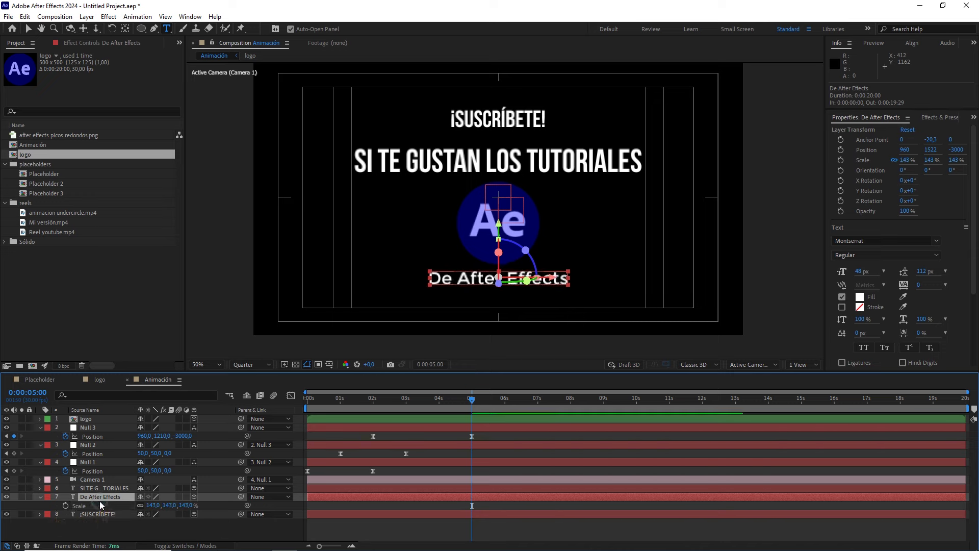
click(29, 29)
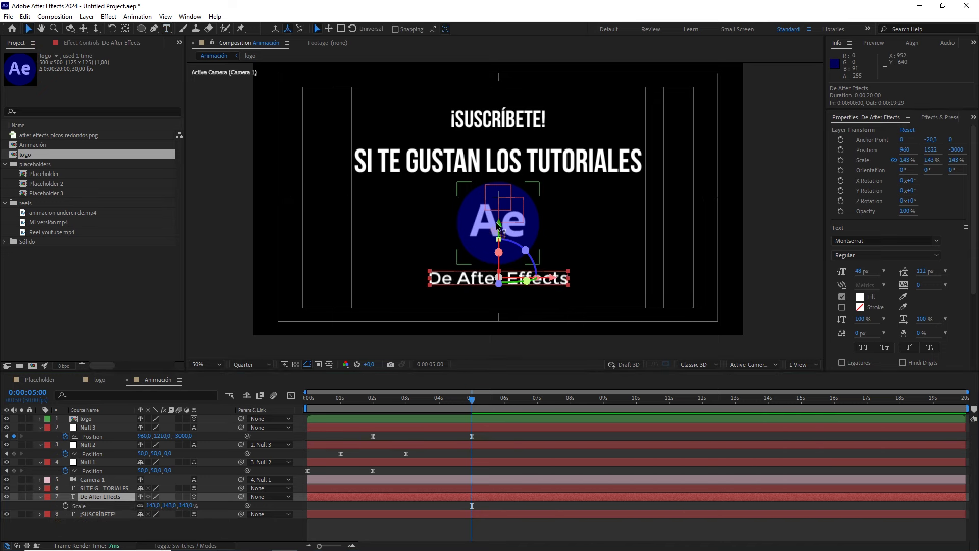
drag(499, 230, 499, 226)
click(536, 433)
key(comma)
key(comma)
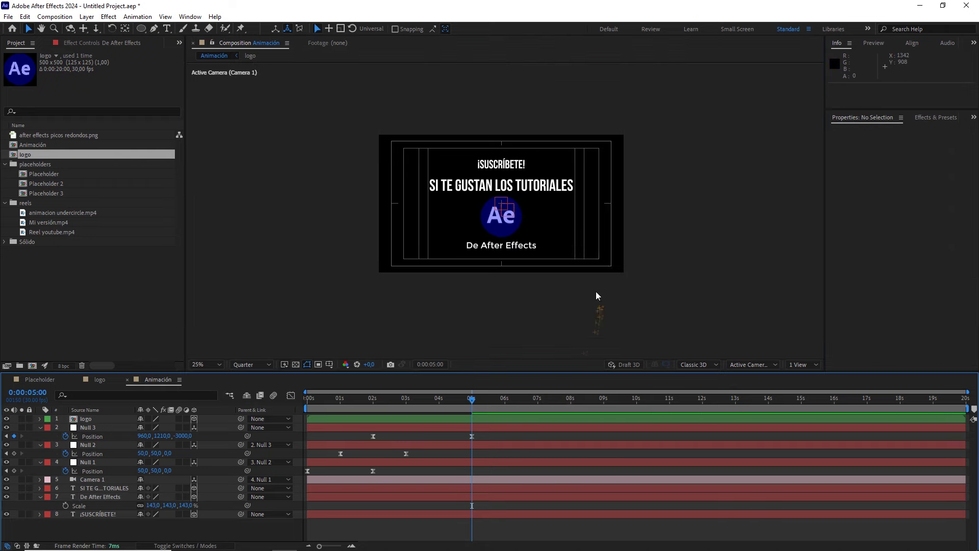
drag(459, 407, 308, 403)
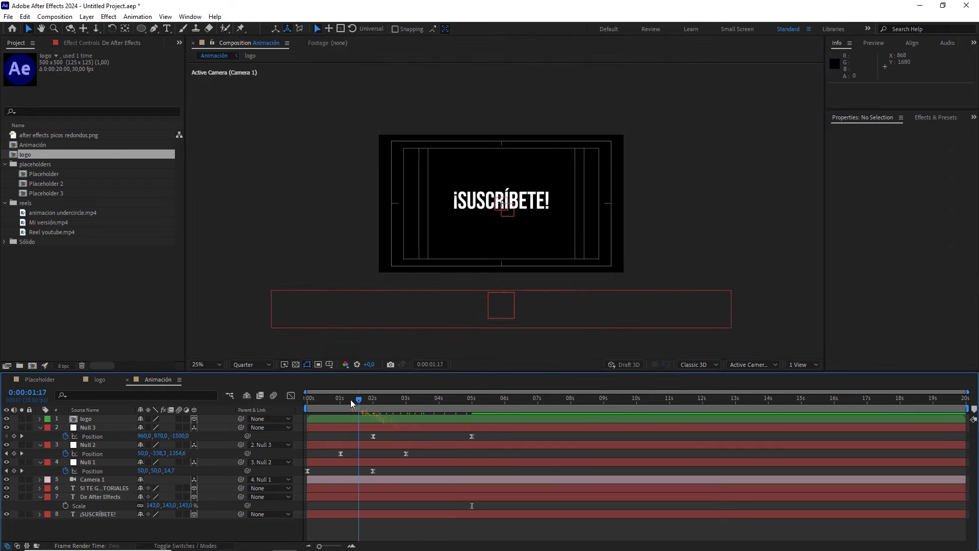
key(space)
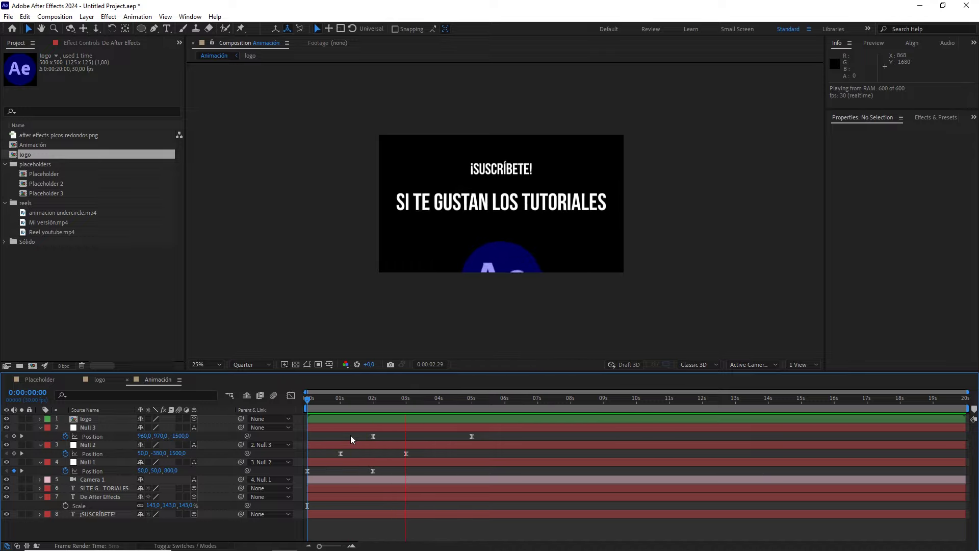
key(space)
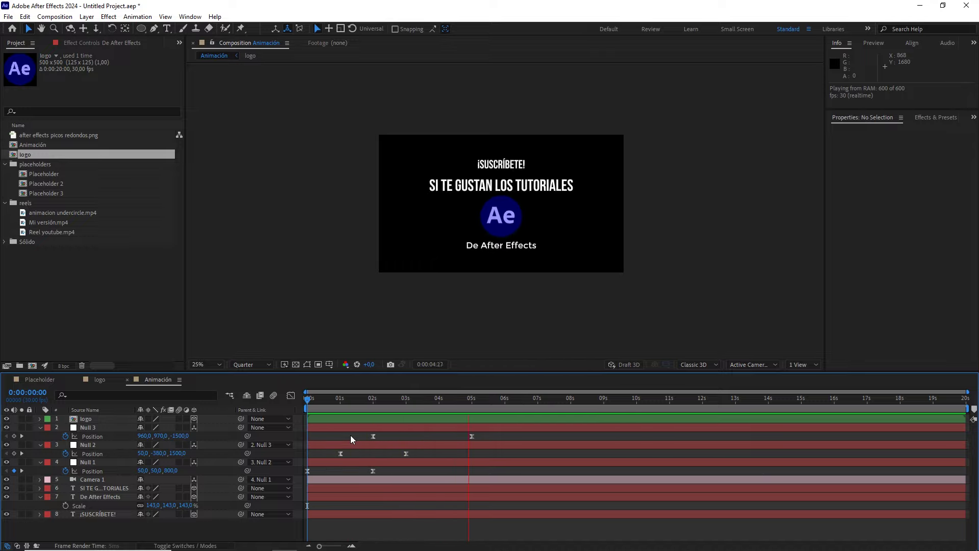
drag(440, 402, 472, 402)
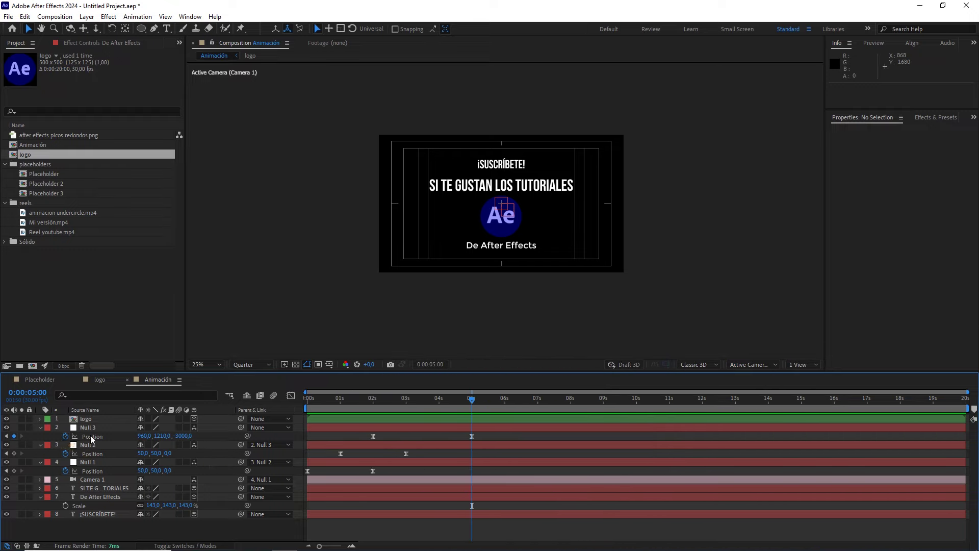
Add a 3D null object, Null 4, placed below the logo layer
right_click(209, 532)
mouse_move(336, 404)
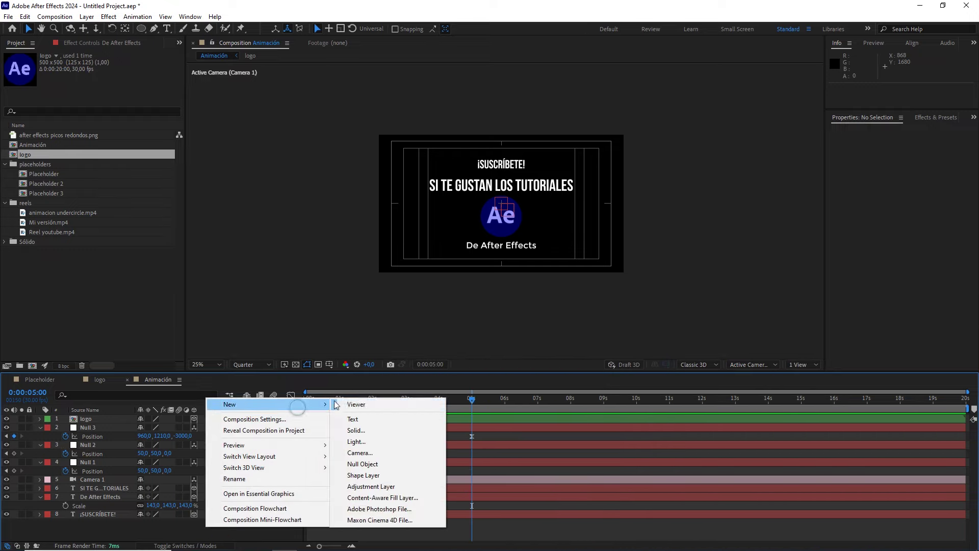
click(381, 464)
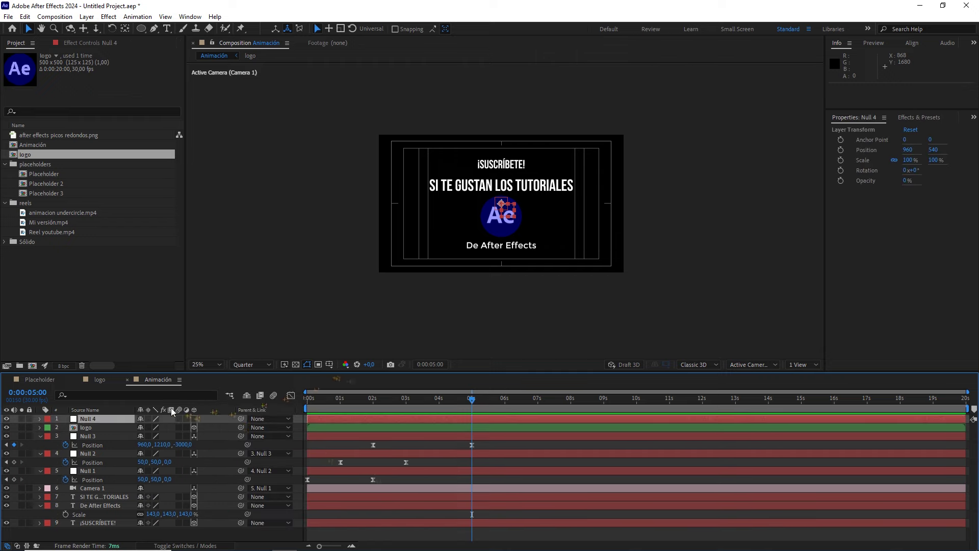
drag(121, 422, 117, 434)
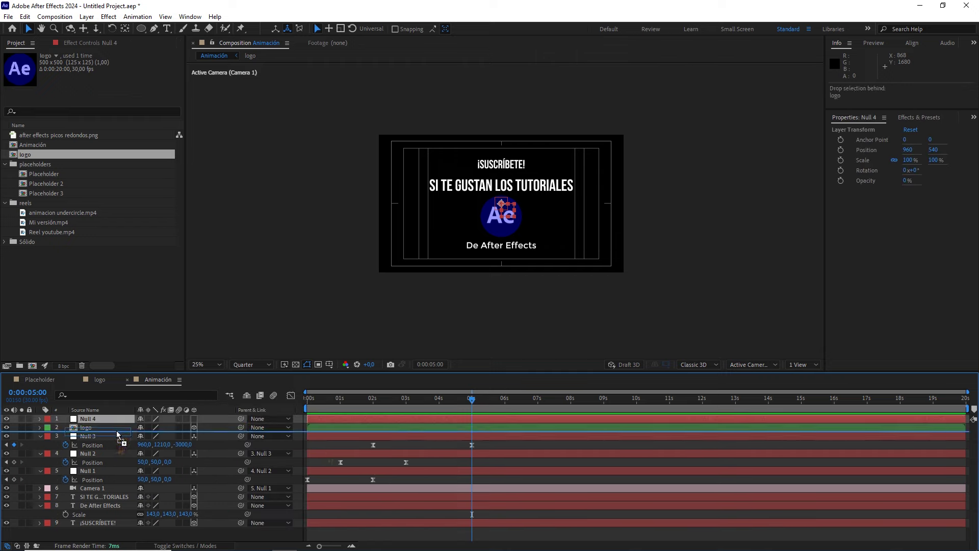
click(194, 429)
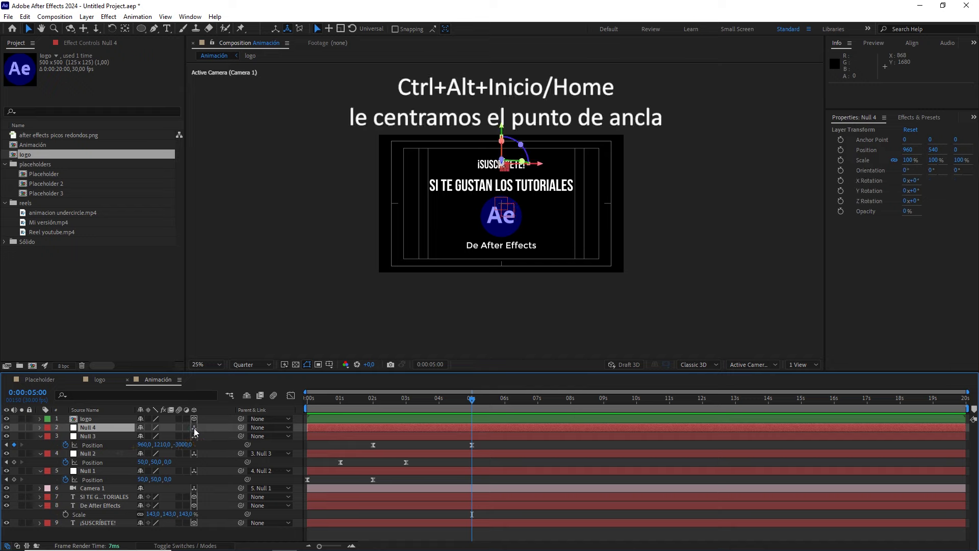
Center Null 4's anchor, position it at 960, 1210, -3000, and parent Null 3 to it
key(ctrl+alt+Home)
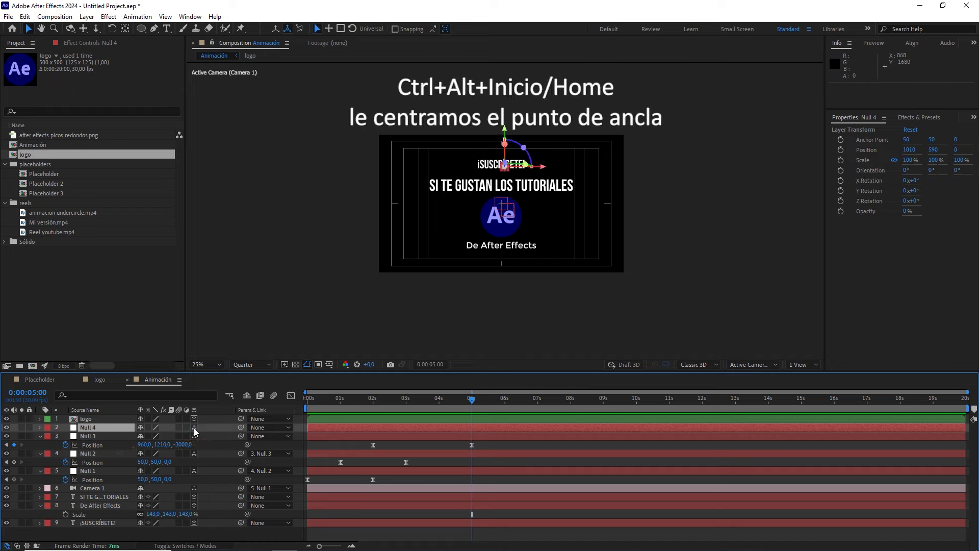
key(ctrl+Home)
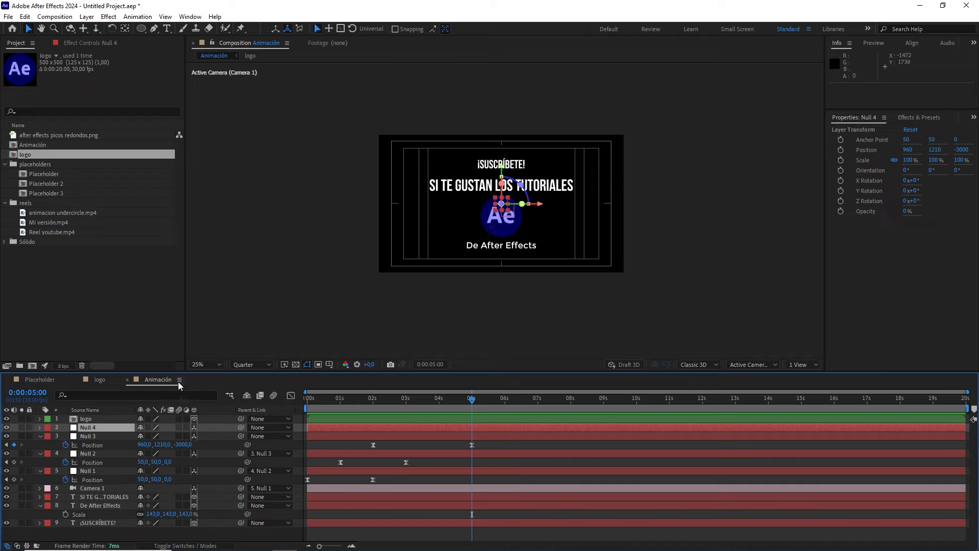
click(95, 436)
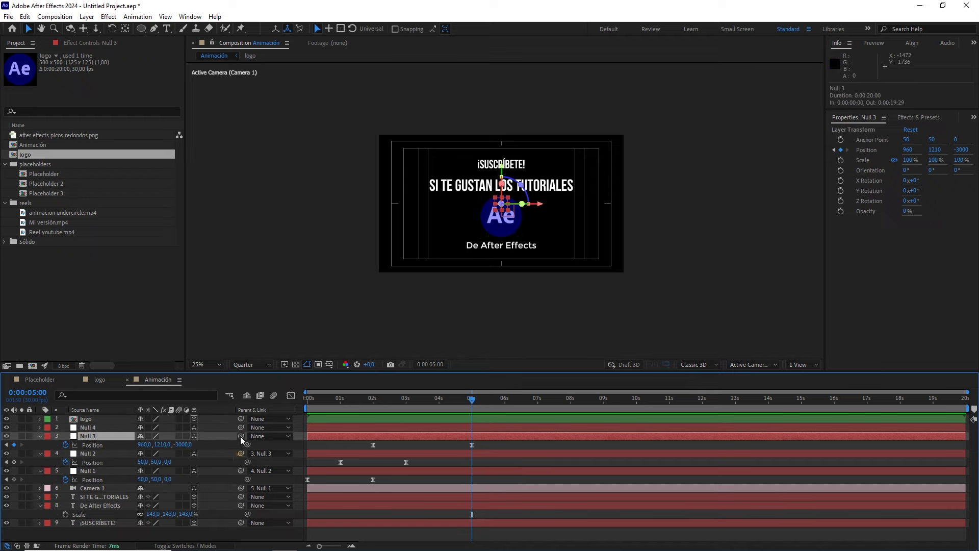
drag(241, 436, 105, 427)
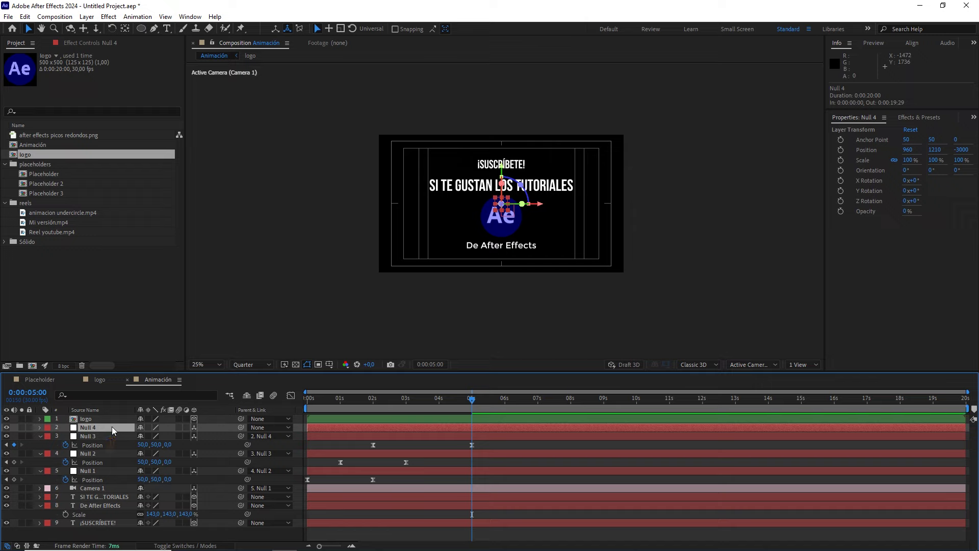
Set a Position keyframe on Null 4 at 4 s (960, 1210, -3000)
key(p)
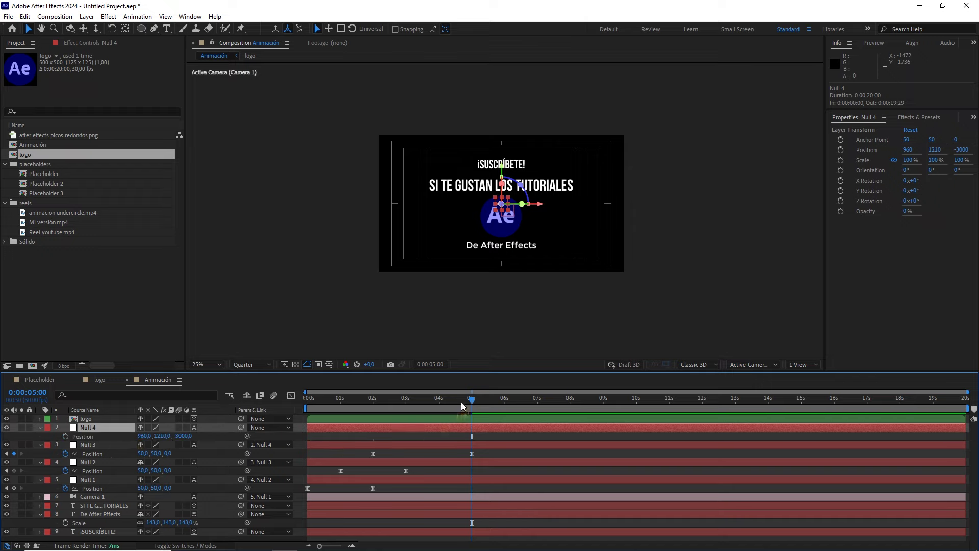
mouse_move(461, 402)
mouse_down()
mouse_move(434, 404)
mouse_move(441, 419)
mouse_up()
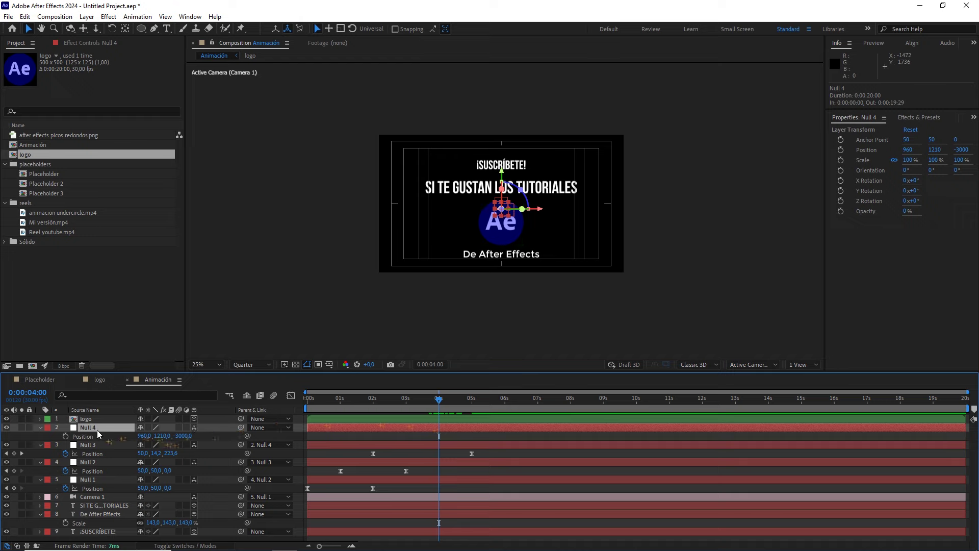
click(67, 436)
At 7 s, set Null 4's Position to Z -4000 and Y 2350
drag(469, 403, 538, 408)
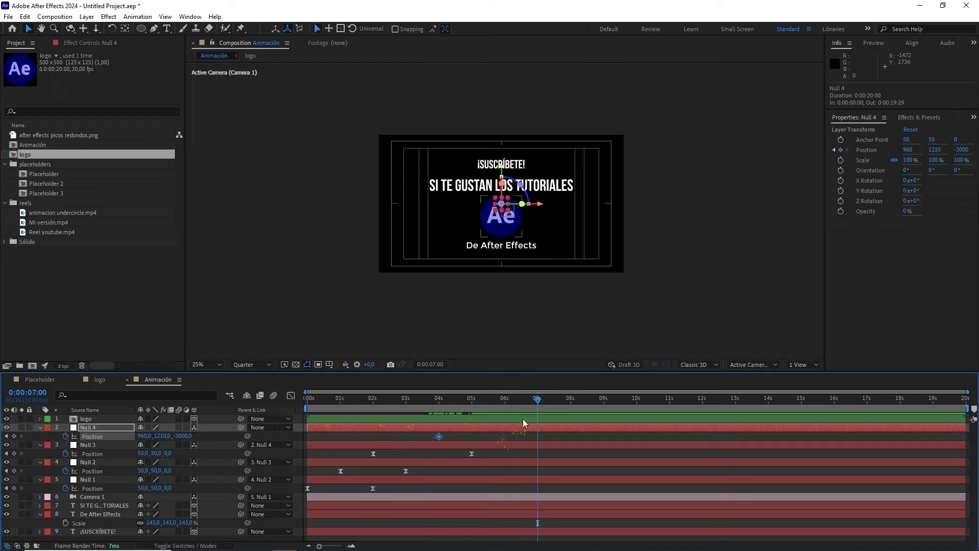
click(182, 436)
text(-4000)
key(Return)
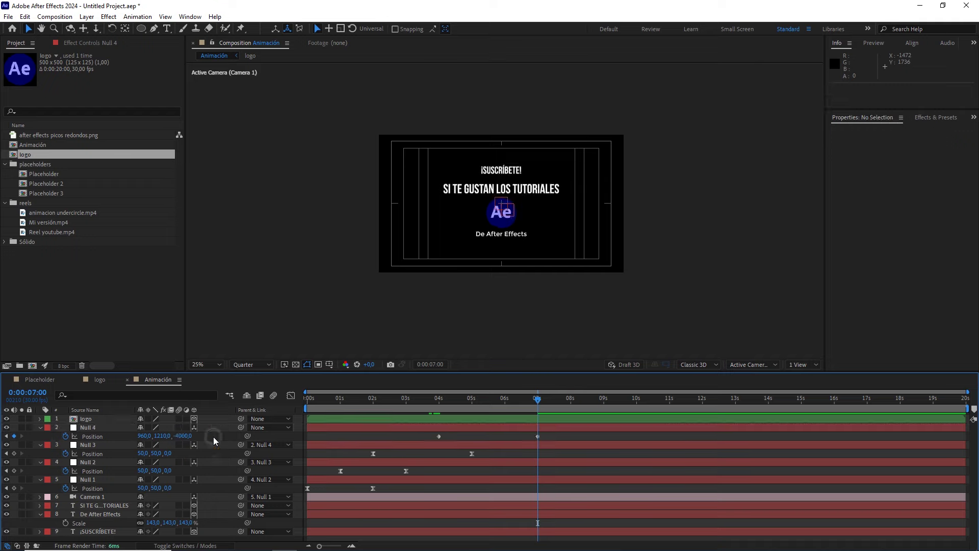
drag(189, 436, 573, 398)
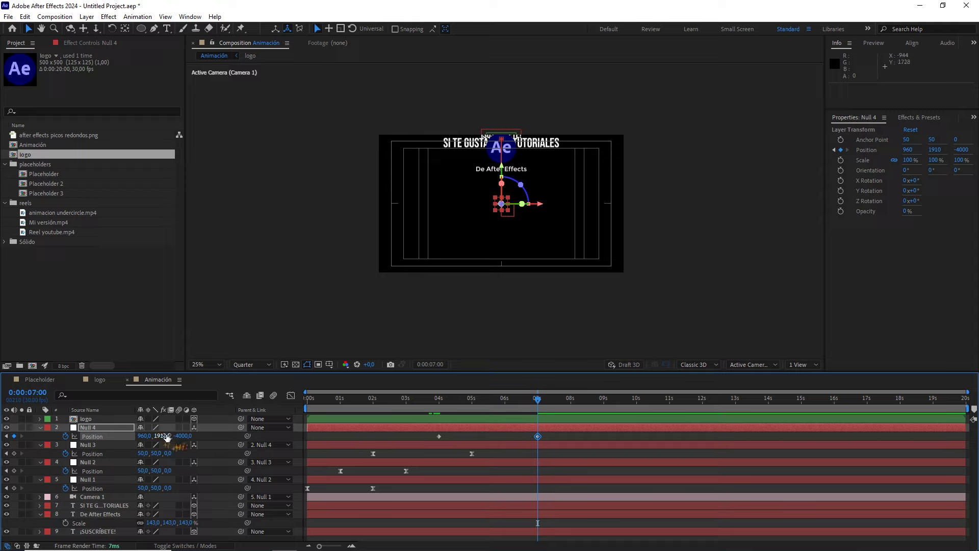
drag(161, 437, 429, 395)
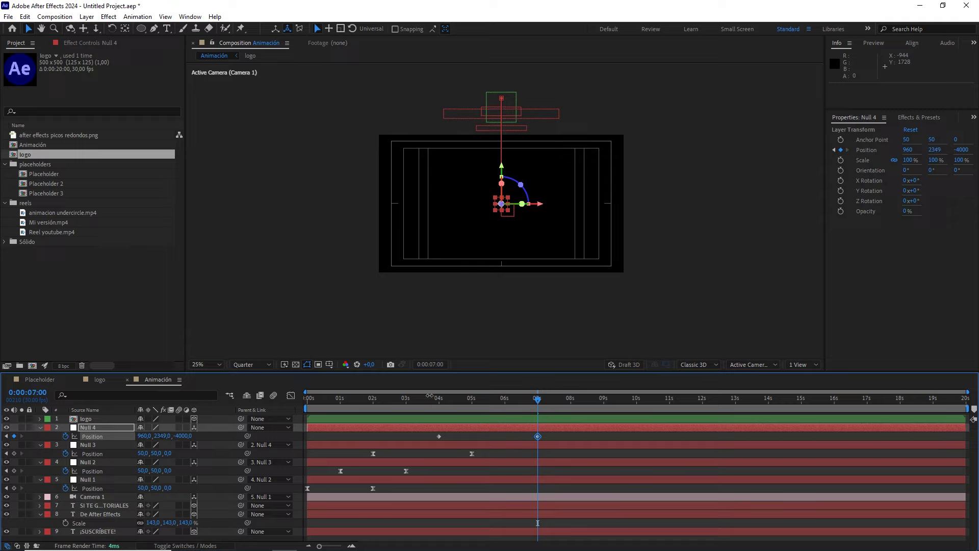
click(164, 436)
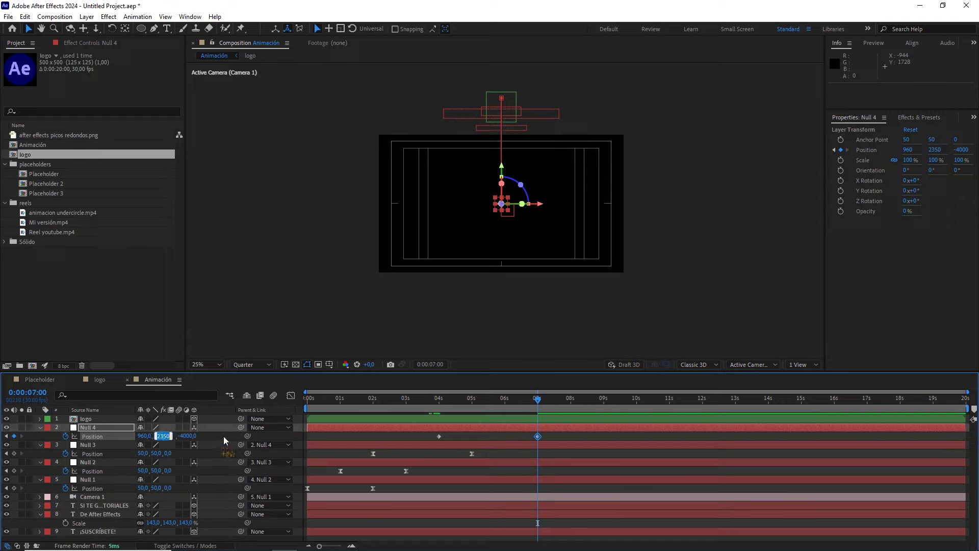
drag(548, 435, 432, 439)
Ease both Null 4 Position keyframes with velocity influence set to 65%
right_click(438, 437)
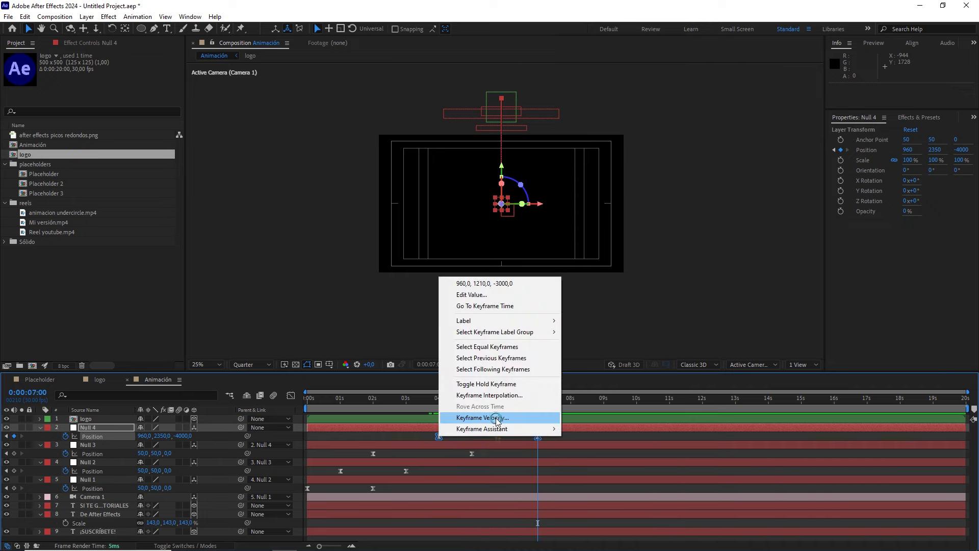
click(469, 479)
click(480, 254)
text(65)
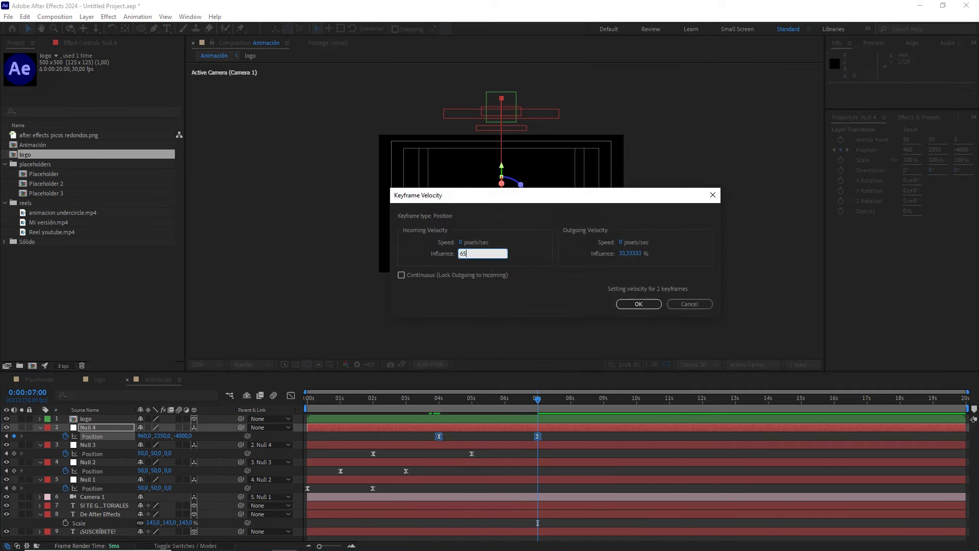
click(642, 252)
text(65)
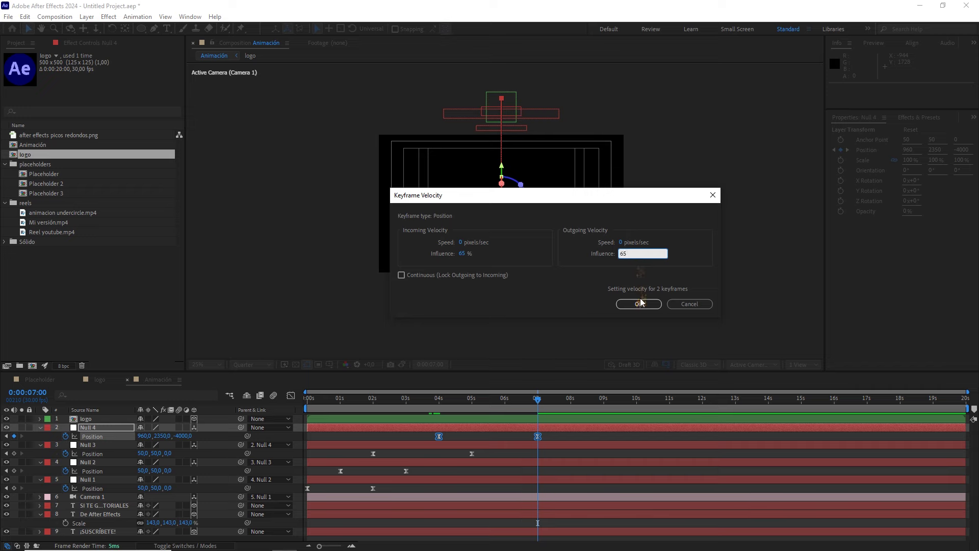
click(639, 304)
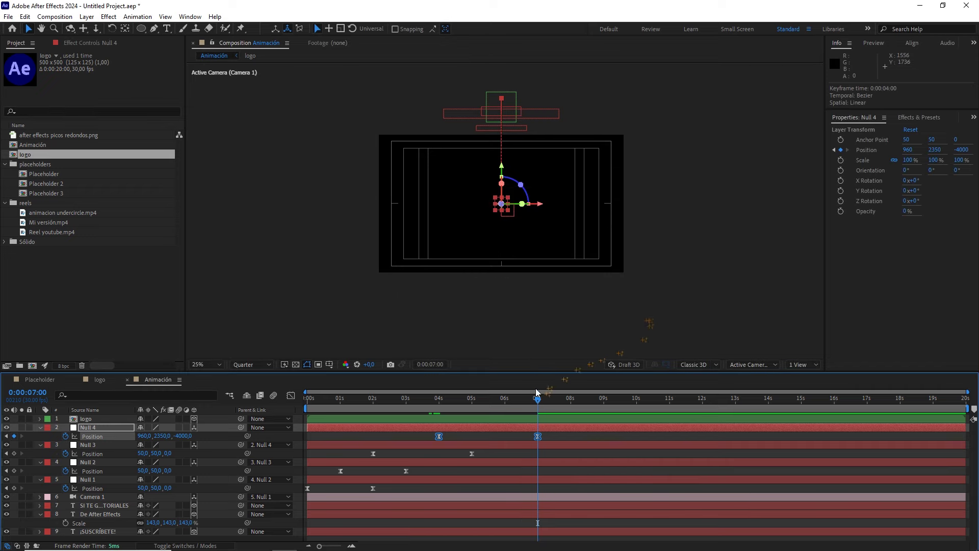
Preview the eased move from before 4 s through 7 s
drag(537, 398, 427, 398)
key(space)
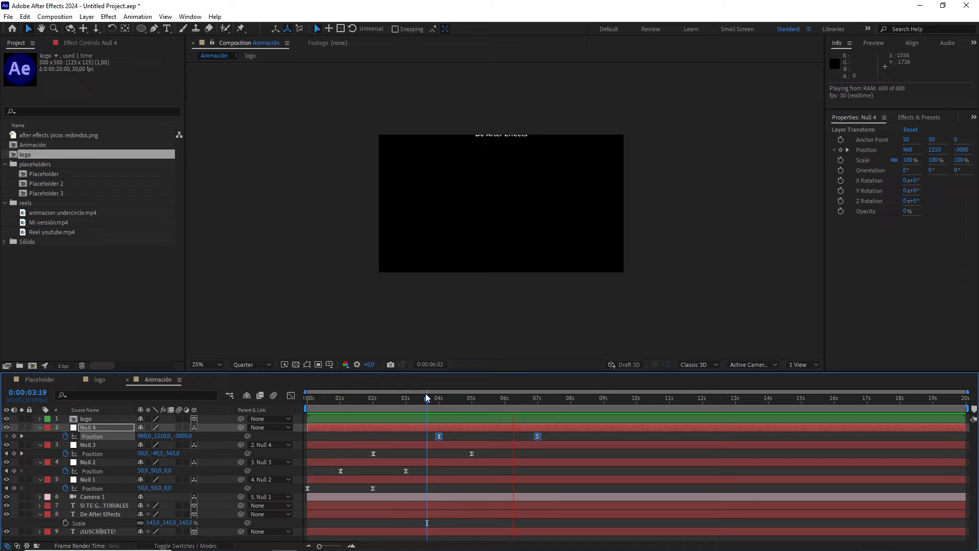
key(space)
drag(512, 405, 537, 406)
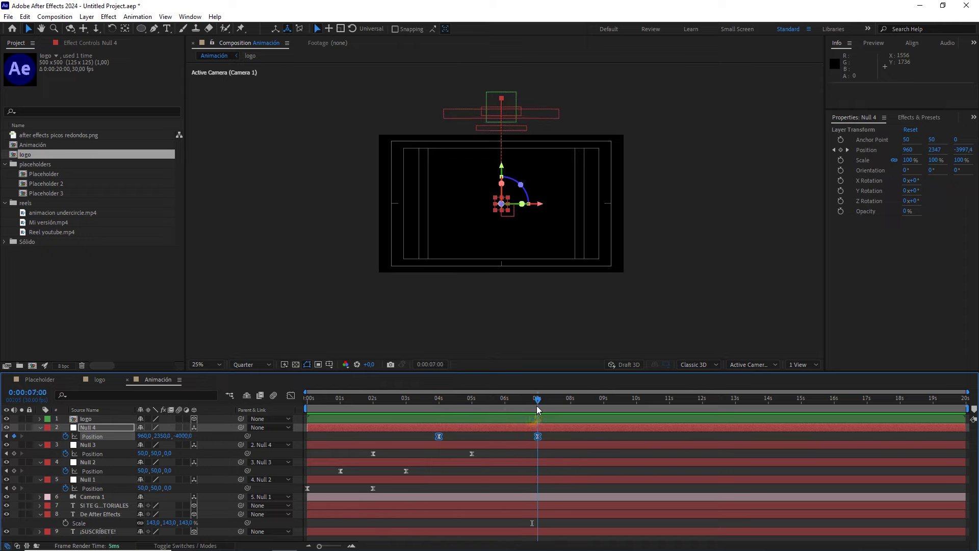
Add the Placeholder composition to the Animación comp as a layer
click(564, 435)
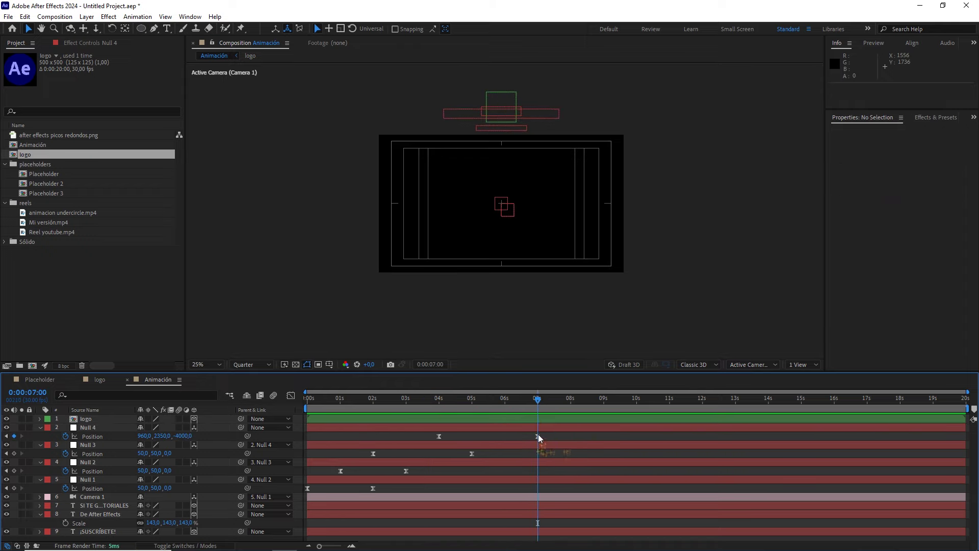
click(61, 174)
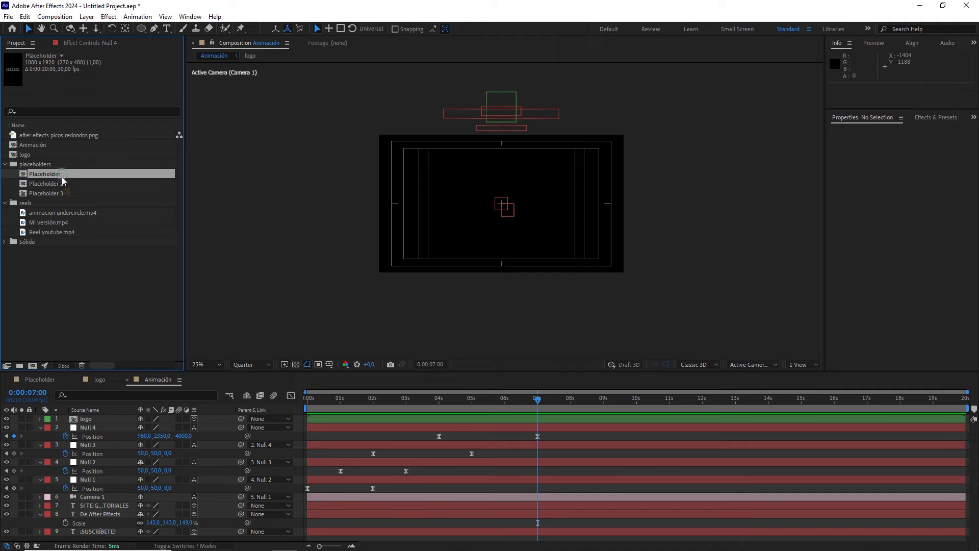
drag(62, 177, 107, 418)
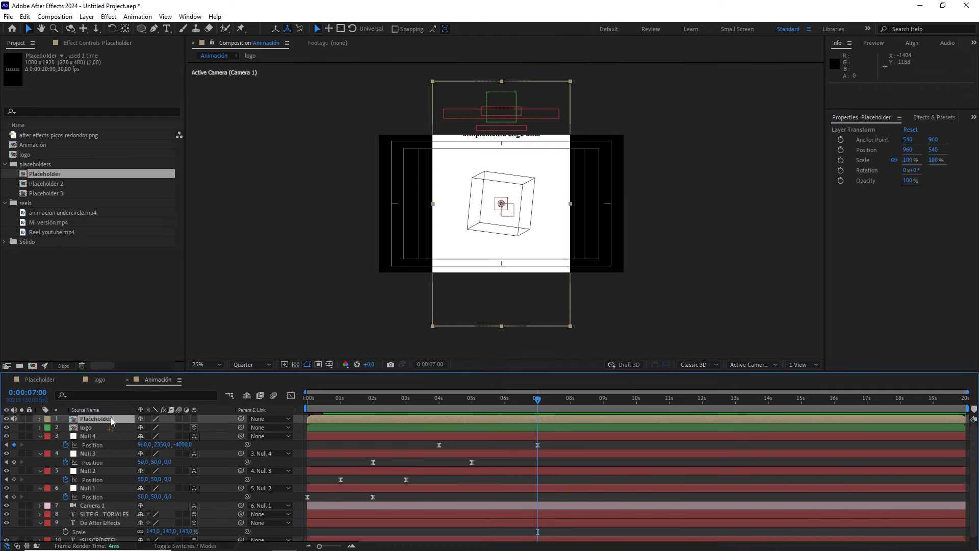
Add Placeholder 2 and 3 to the comp and give all three placeholder layers yellow labels
click(48, 419)
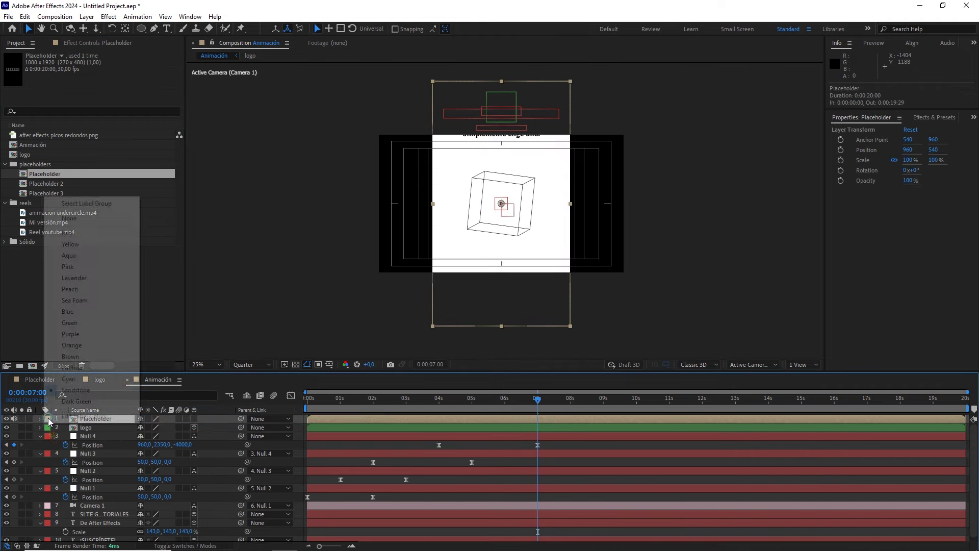
click(84, 245)
click(59, 184)
shift+click(58, 191)
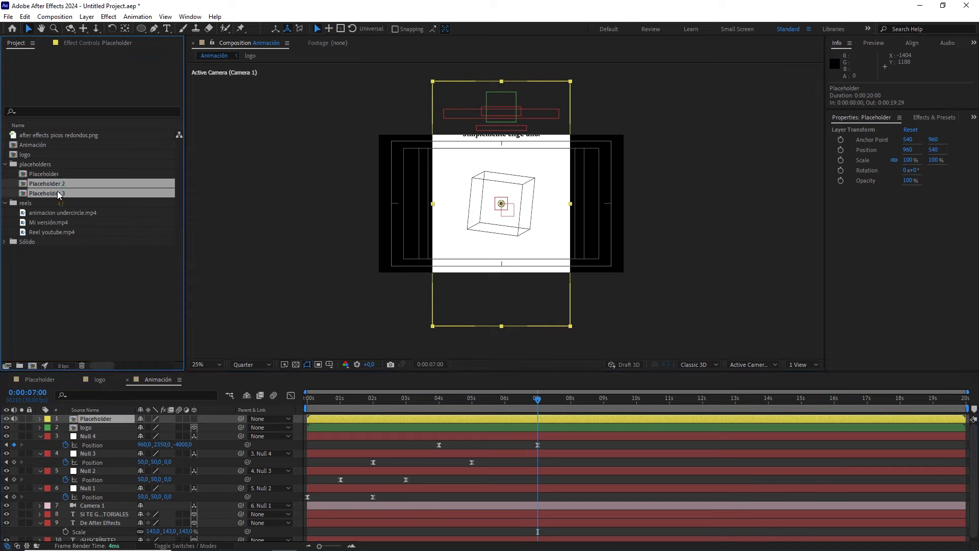
drag(60, 194, 98, 406)
drag(90, 416, 89, 416)
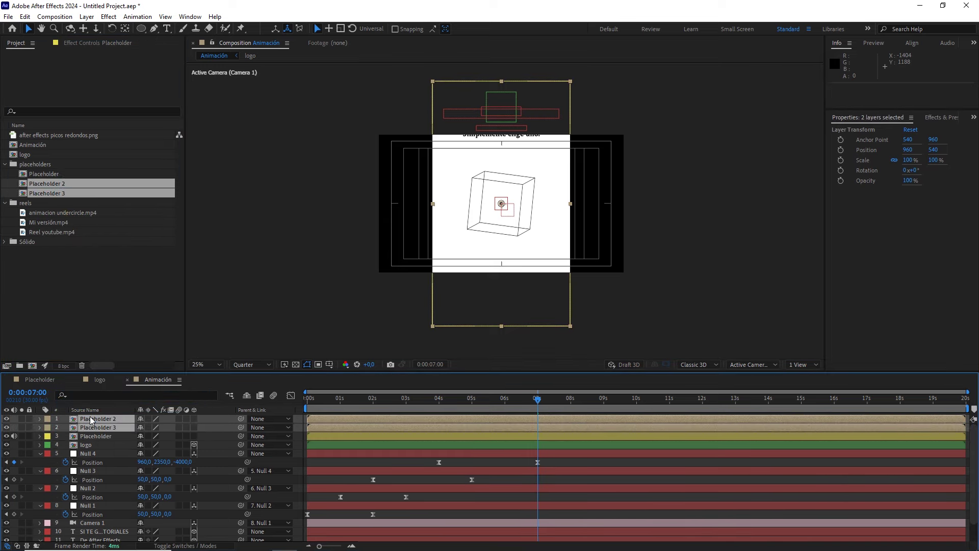
click(46, 418)
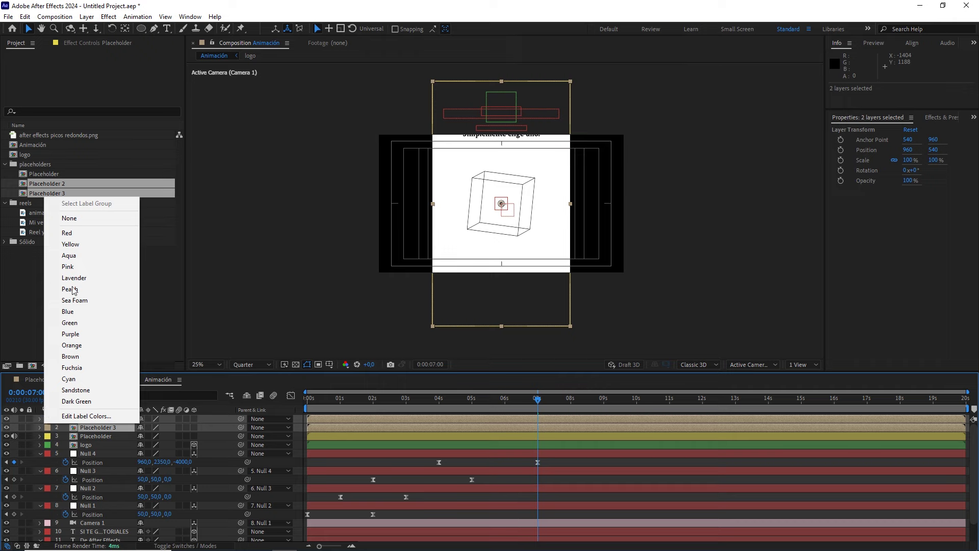
click(81, 244)
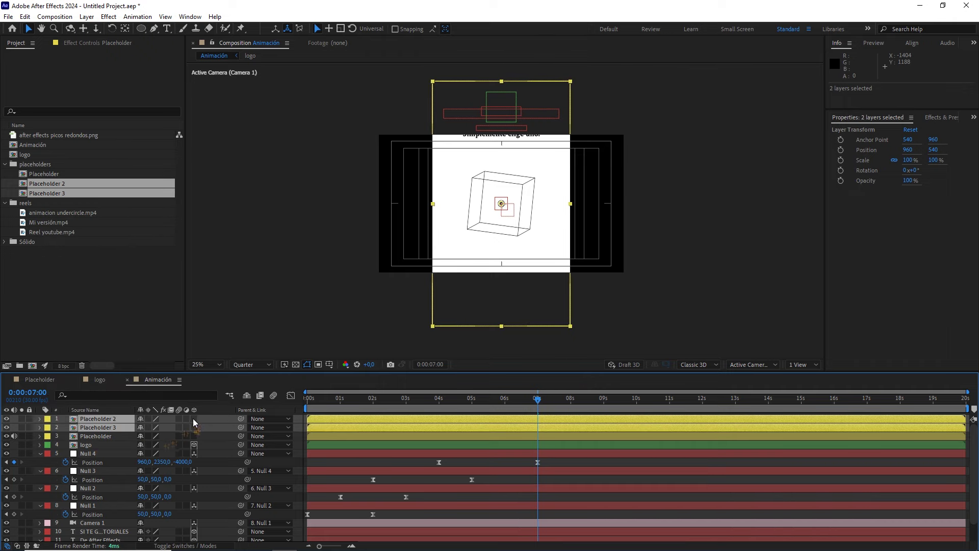
Make all three placeholders 3D and paste Null 4's position (960, 2350, -4000) into Placeholder 2
ctrl+click(102, 436)
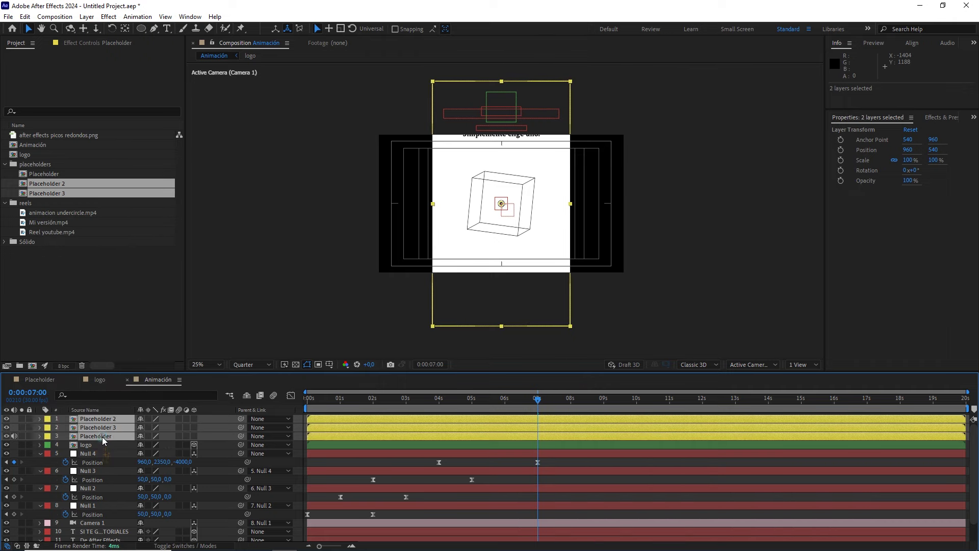
click(197, 418)
click(323, 460)
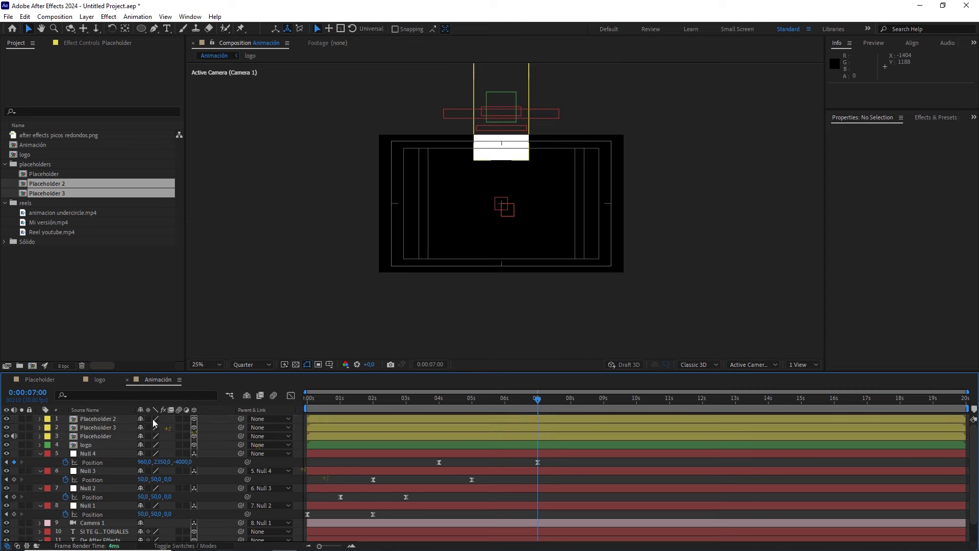
click(107, 419)
key(ctrl+v)
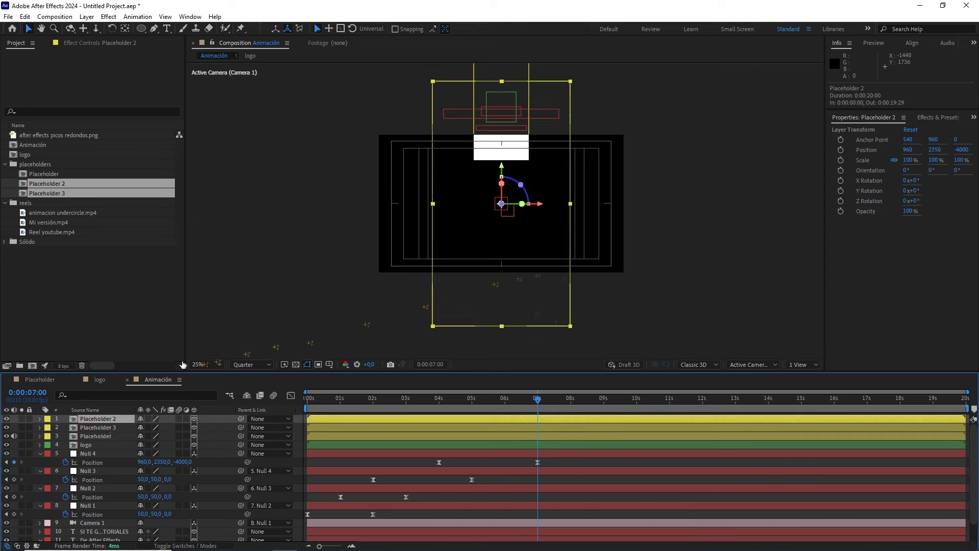
Place the Mi versión.mp4 clip inside the Placeholder 2 composition
double_click(103, 420)
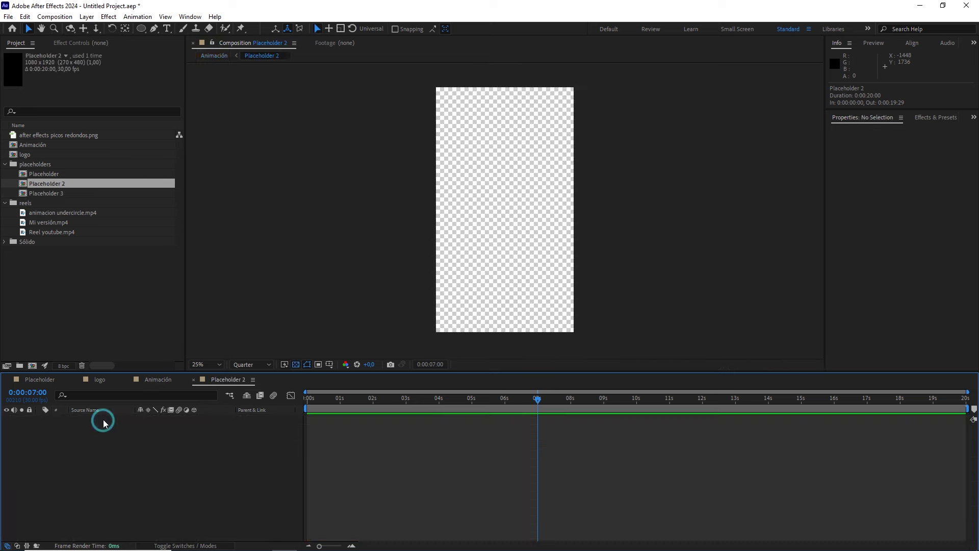
click(71, 224)
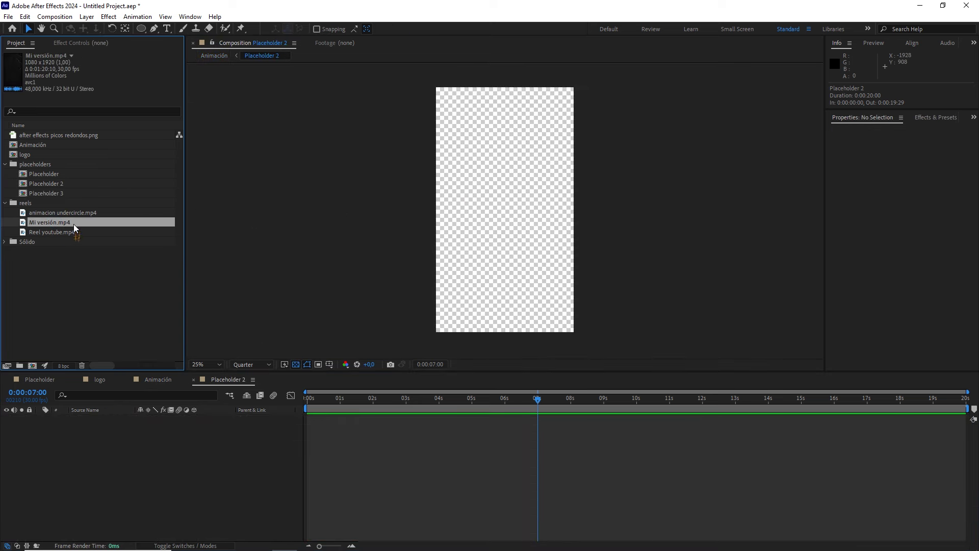
drag(71, 224, 136, 434)
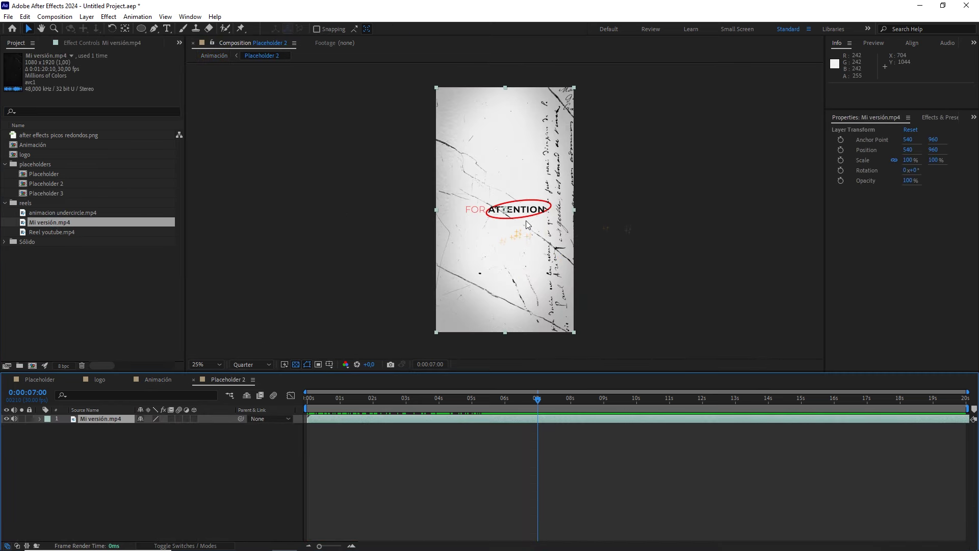
Place the Reel youtube.mp4 clip inside the Placeholder 3 composition
click(41, 194)
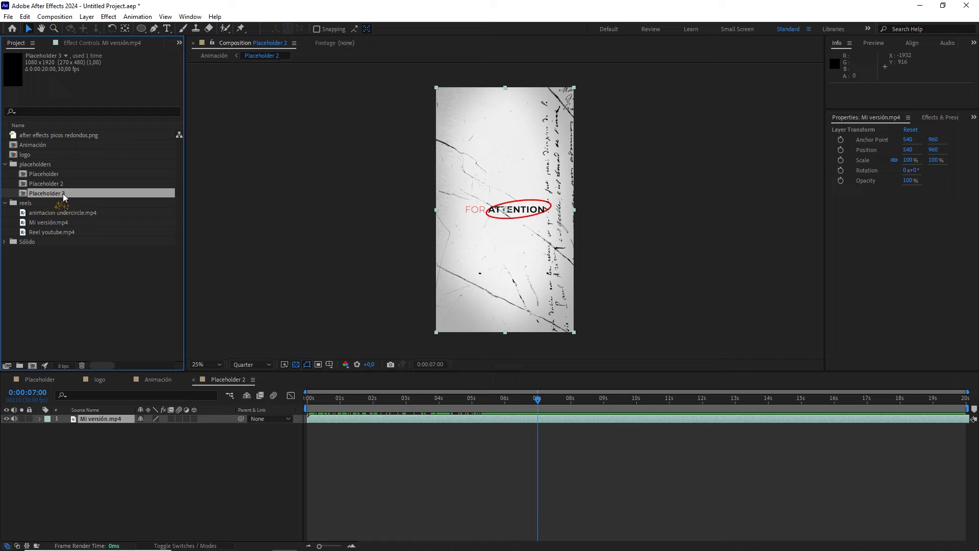
double_click(62, 194)
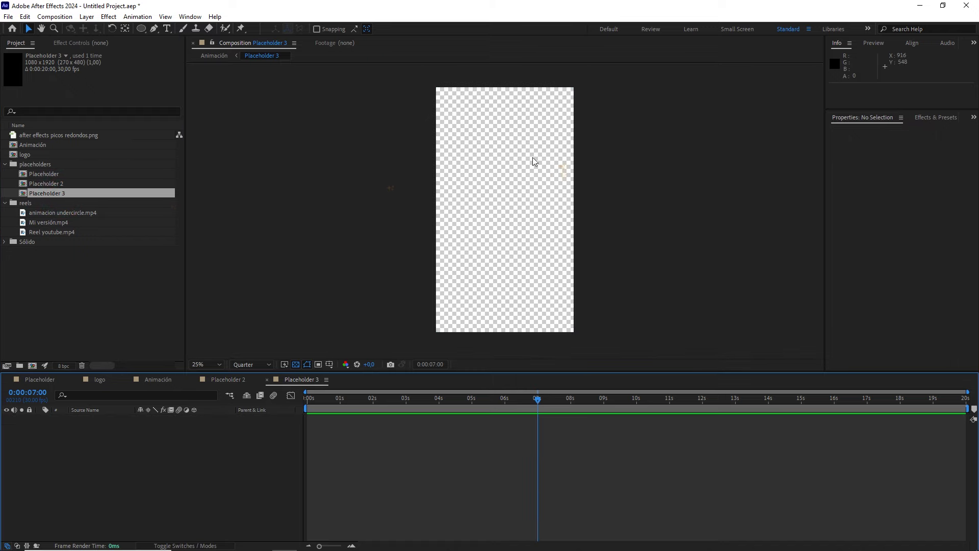
drag(72, 229, 148, 445)
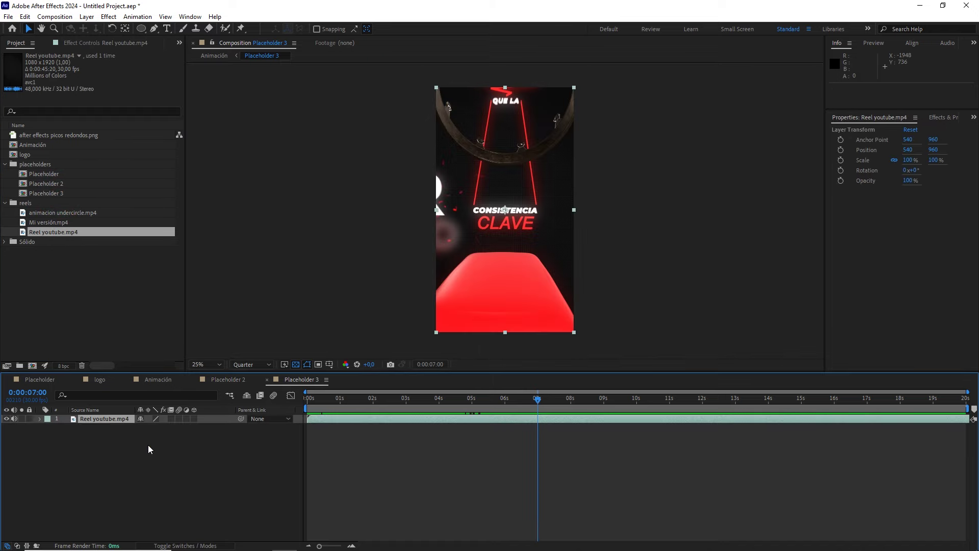
drag(528, 406, 503, 399)
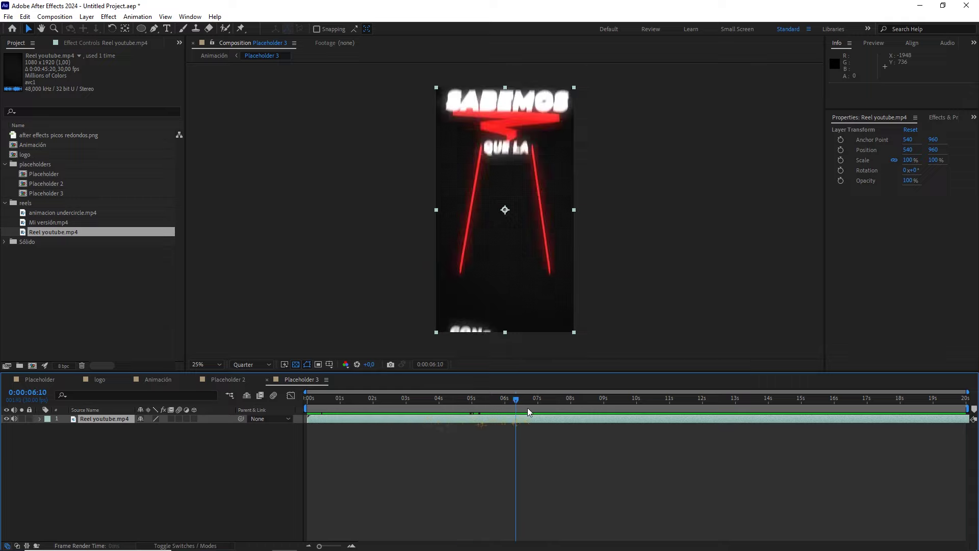
Back in Animación, scale Placeholder 2 to 40%
click(154, 379)
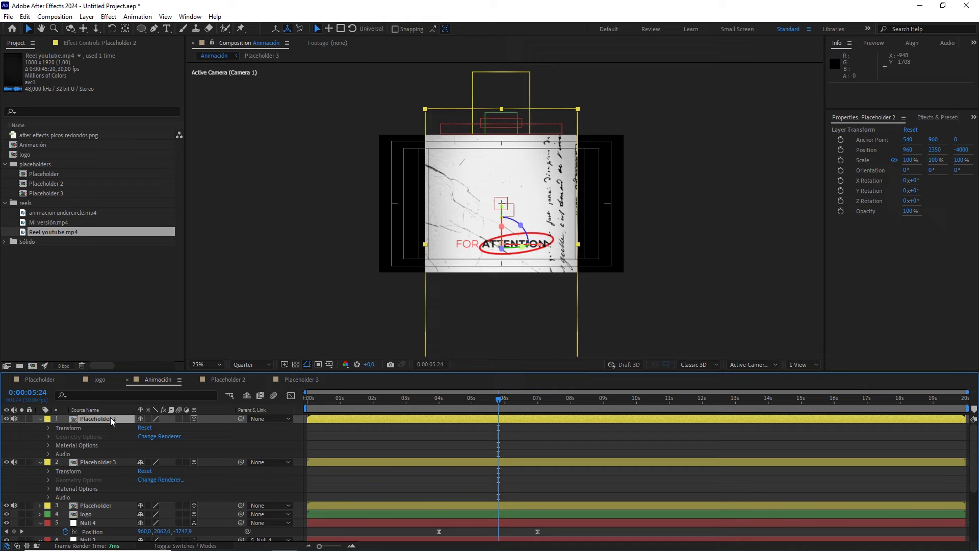
key(s)
drag(180, 427, 162, 429)
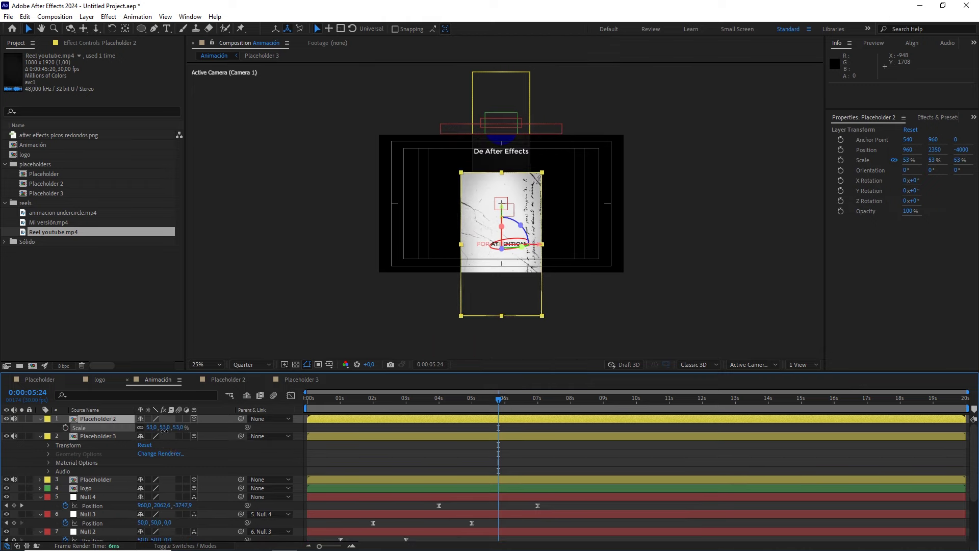
click(180, 427)
text(40)
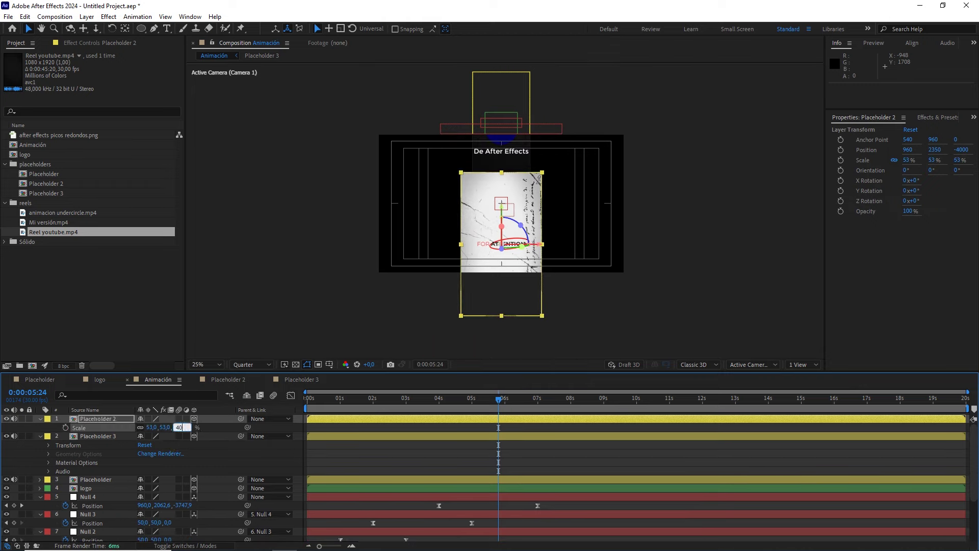
click(117, 421)
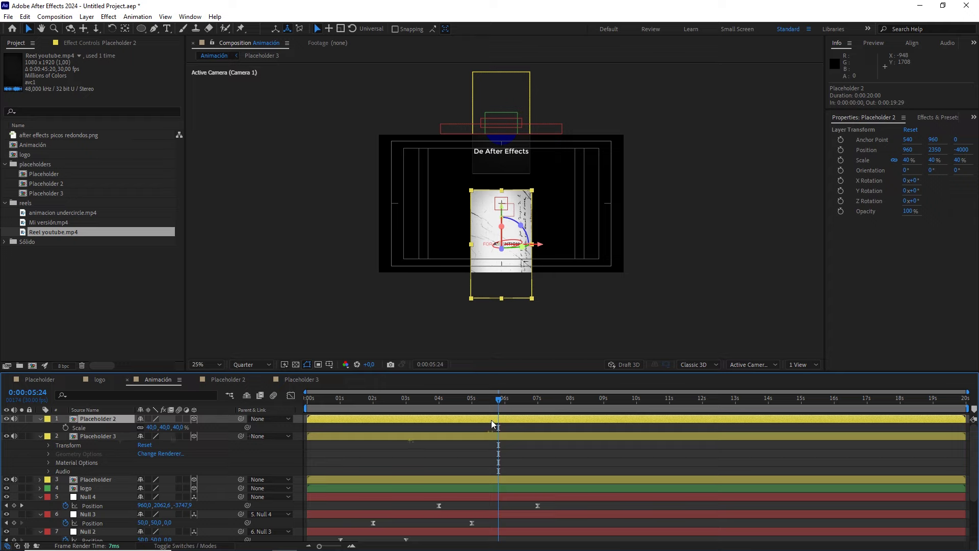
drag(513, 403, 536, 404)
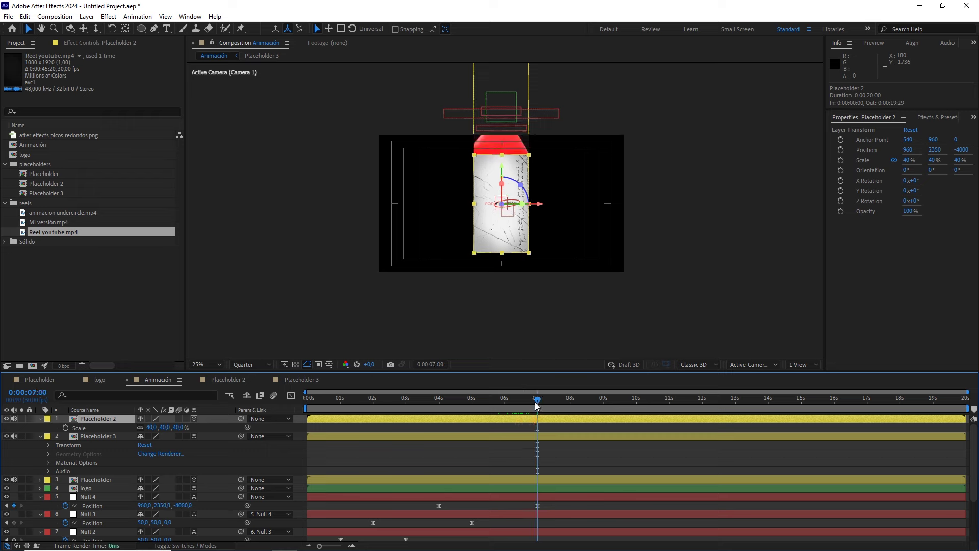
Paste Null 4's position into Placeholder 3 and scale it to 40%
click(100, 439)
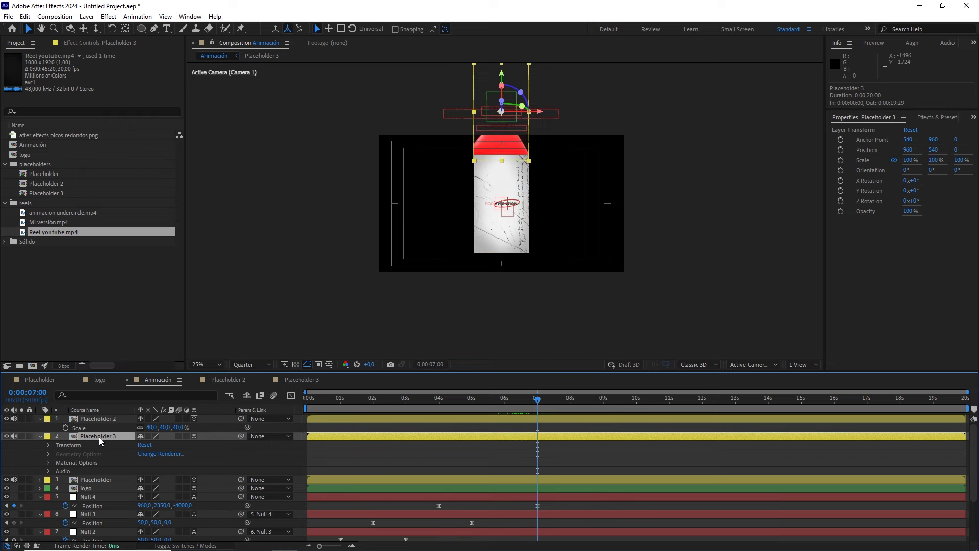
key(ctrl+v)
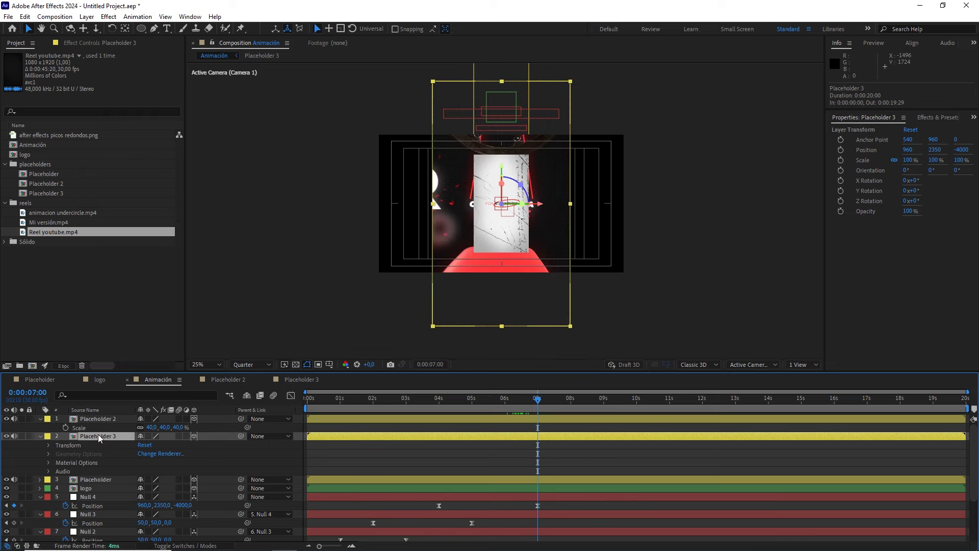
key(s)
click(188, 445)
text(40)
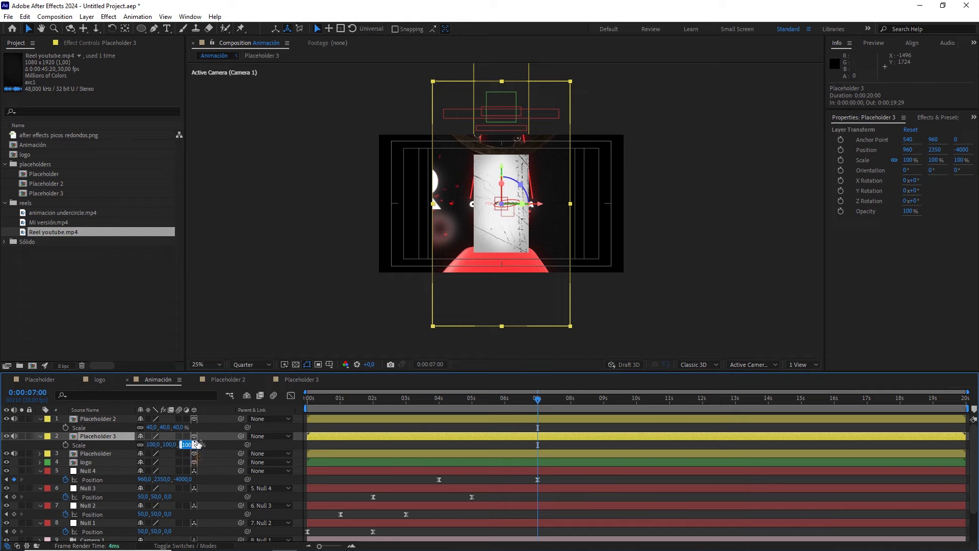
click(110, 454)
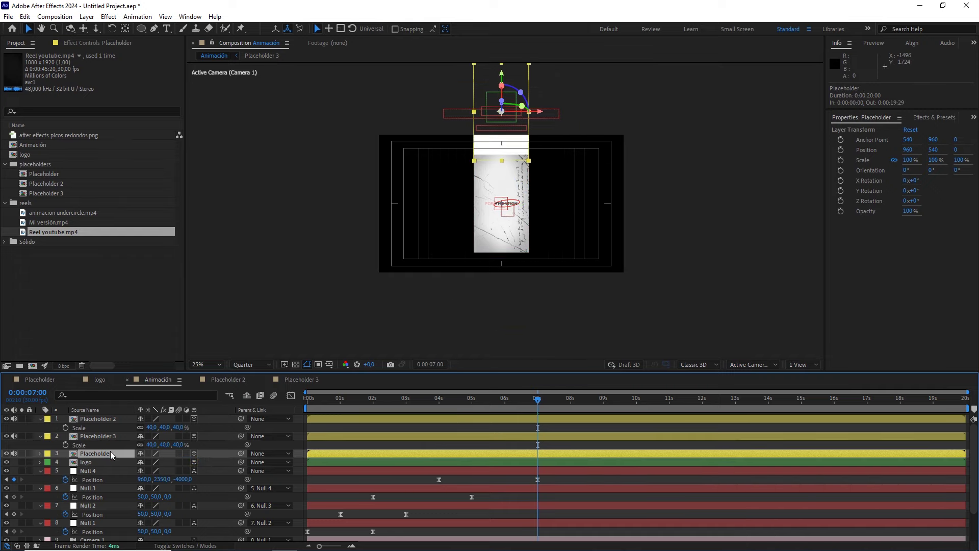
Paste Null 4's position into the Placeholder layer and scale it to 40%
key(ctrl+v)
key(s)
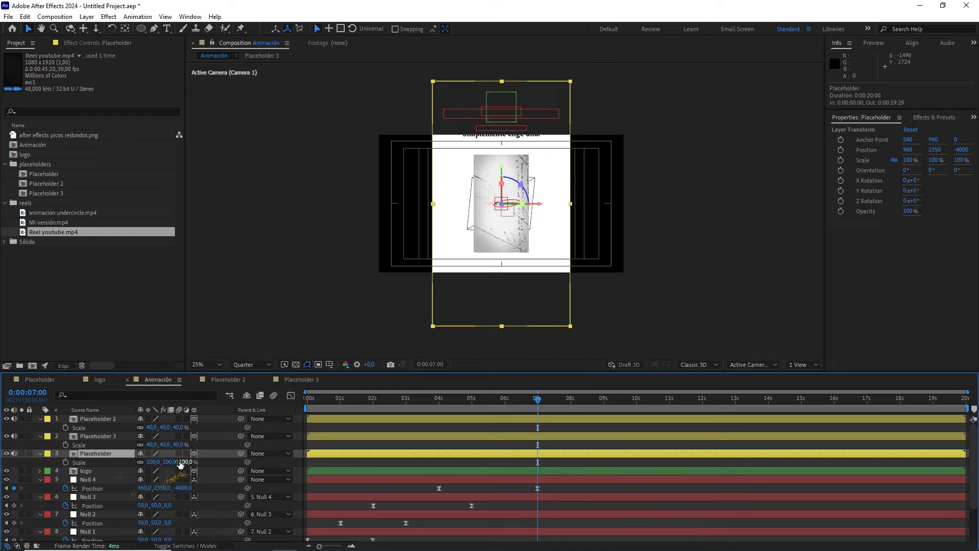
click(182, 462)
text(40)
click(117, 436)
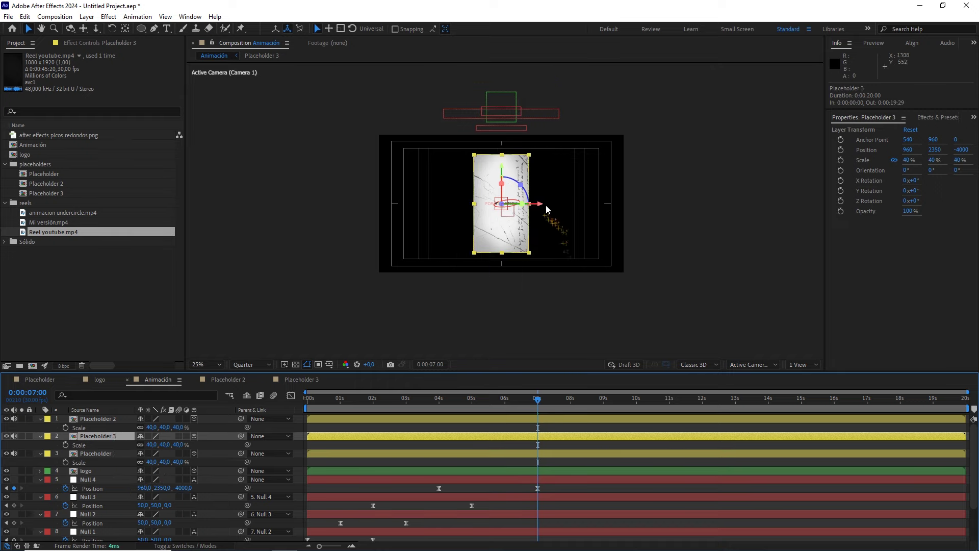
Slide Placeholder 3 left along X to 410, beside the middle reel
drag(542, 204, 507, 212)
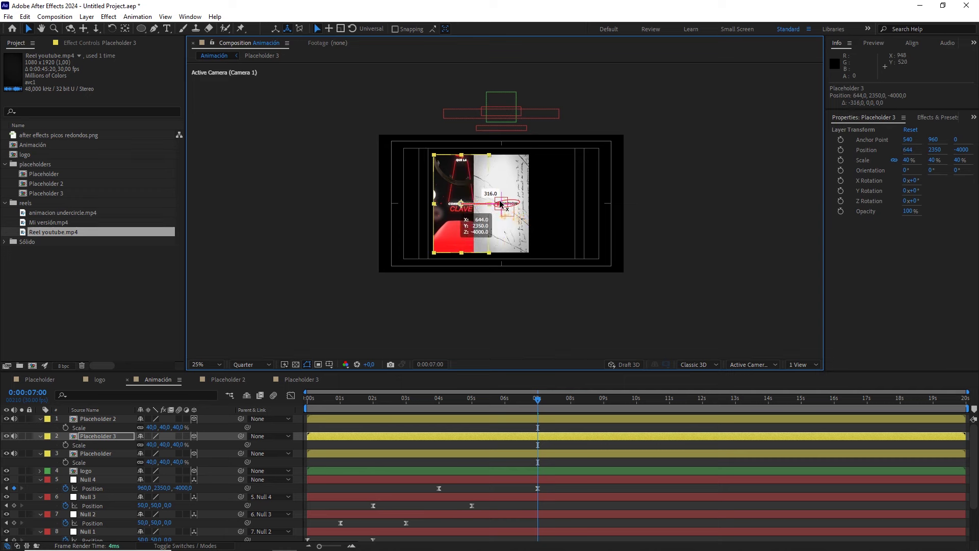
scroll(509, 216, up, 1)
scroll(509, 223, up, 1)
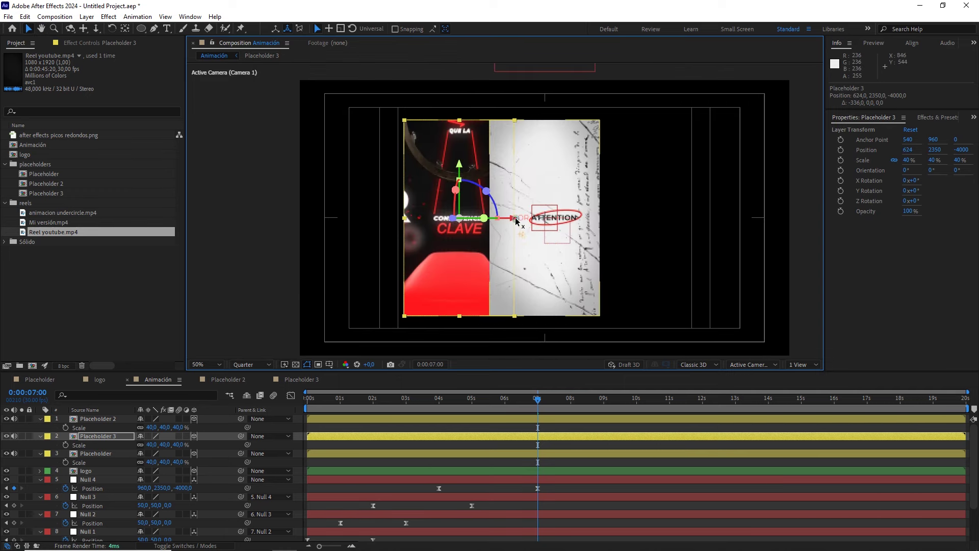
drag(515, 219, 505, 220)
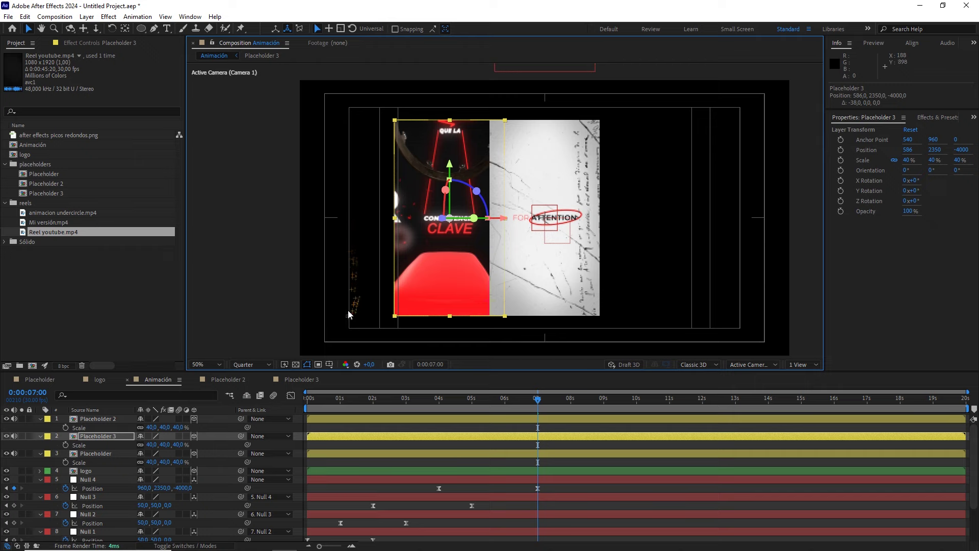
drag(502, 219, 458, 218)
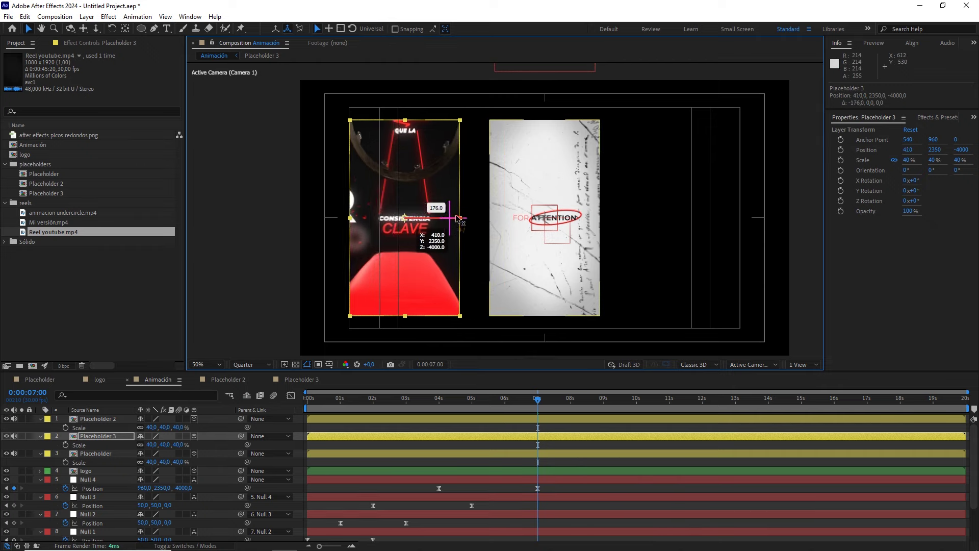
Slide Placeholder 2 right along X to 1508
click(116, 419)
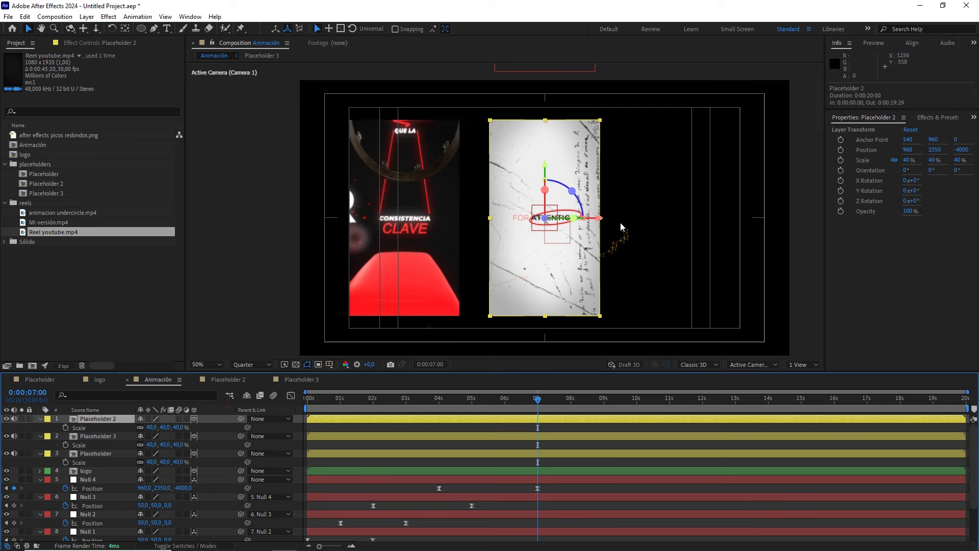
drag(601, 218, 743, 218)
key(comma)
key(comma)
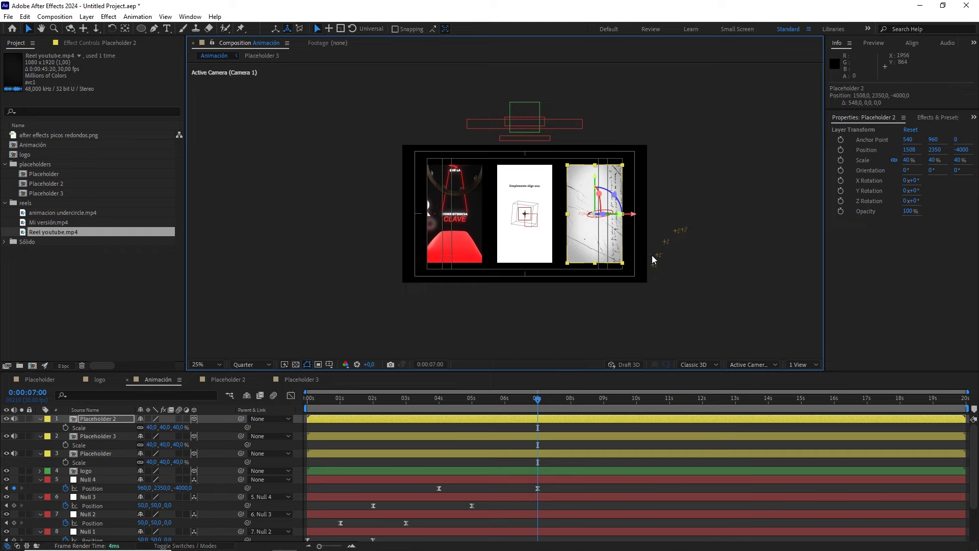
drag(546, 397, 312, 417)
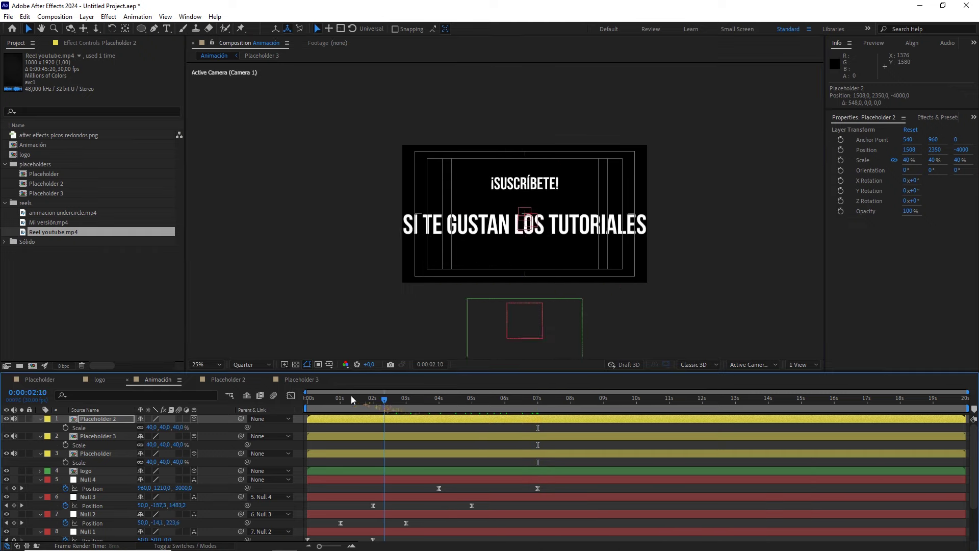
End the work area at 0:00:09:06, fit the viewer up to 100%, and preview from the start
click(490, 410)
mouse_move(594, 401)
mouse_down()
mouse_move(612, 404)
mouse_move(308, 403)
mouse_up()
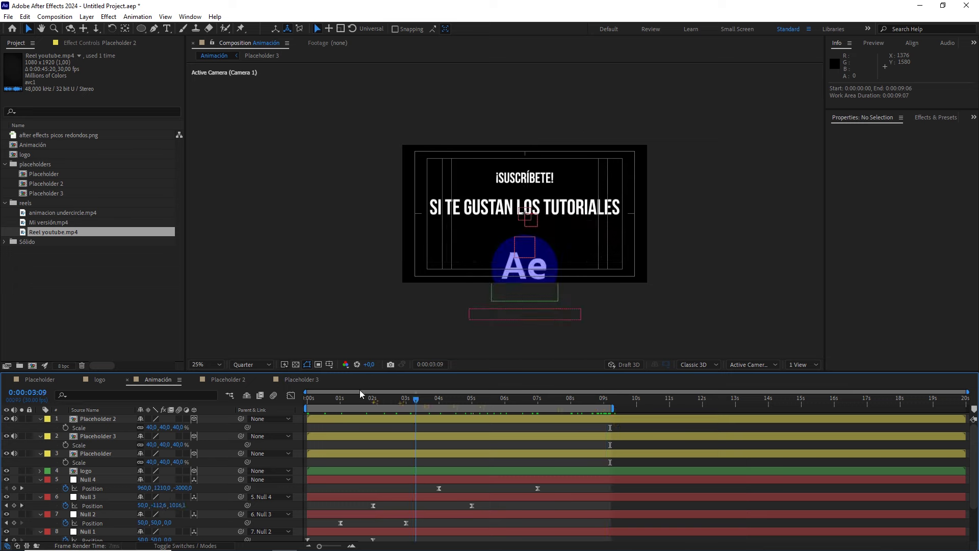
click(207, 364)
click(212, 195)
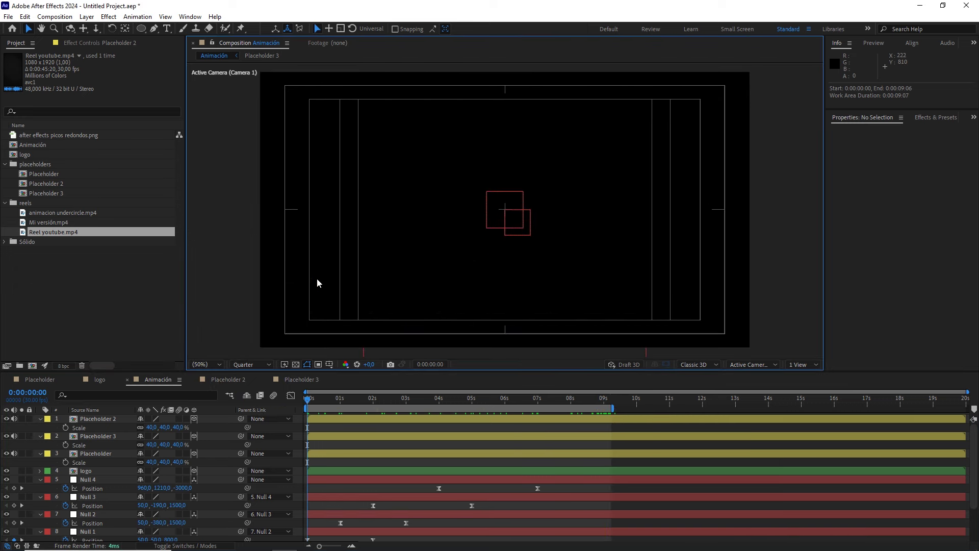
key(space)
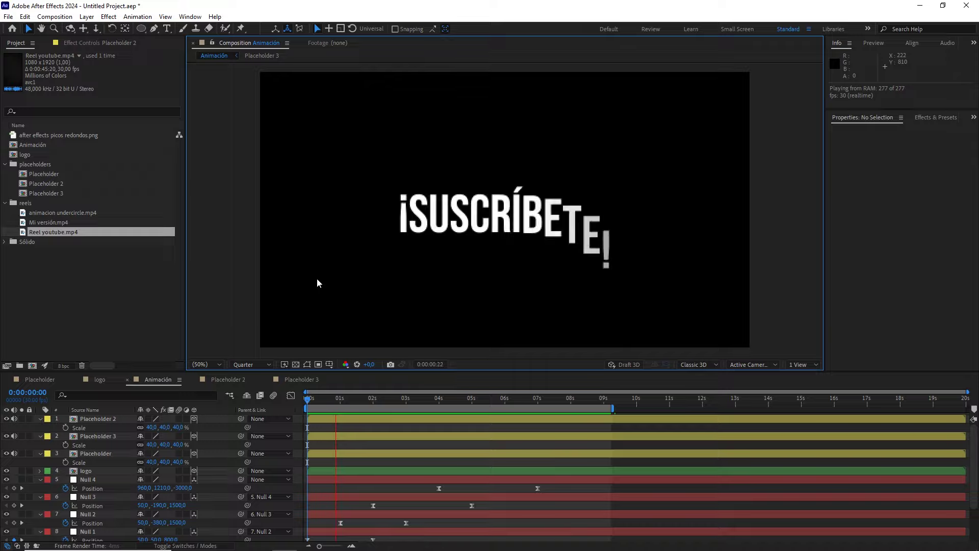
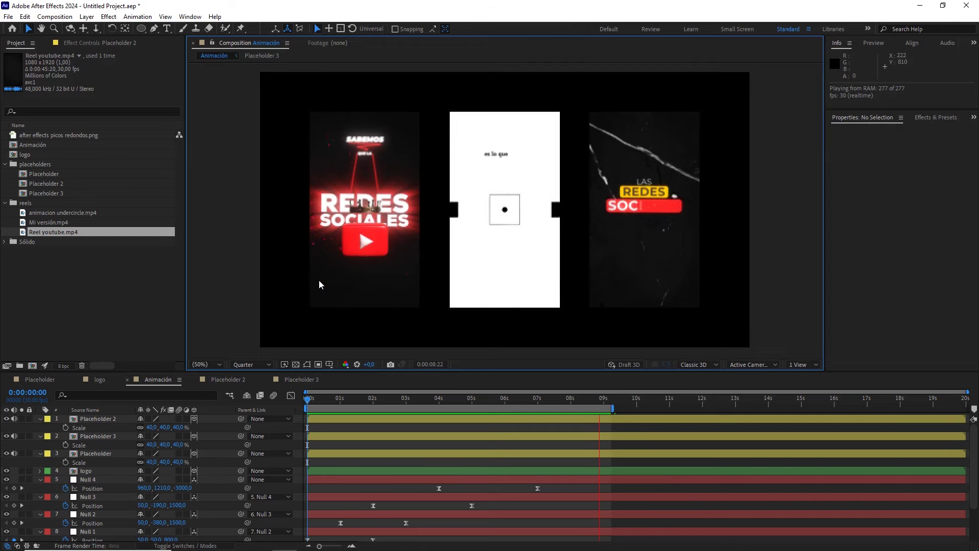
Stop the preview and hide the Scale properties of the three Placeholder layers
key(space)
drag(603, 399, 409, 399)
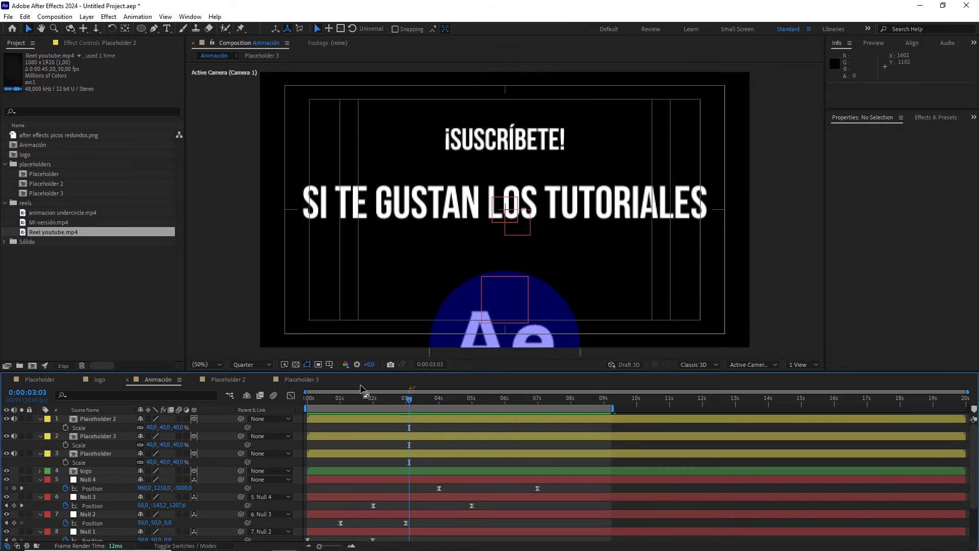
click(97, 452)
shift+click(97, 419)
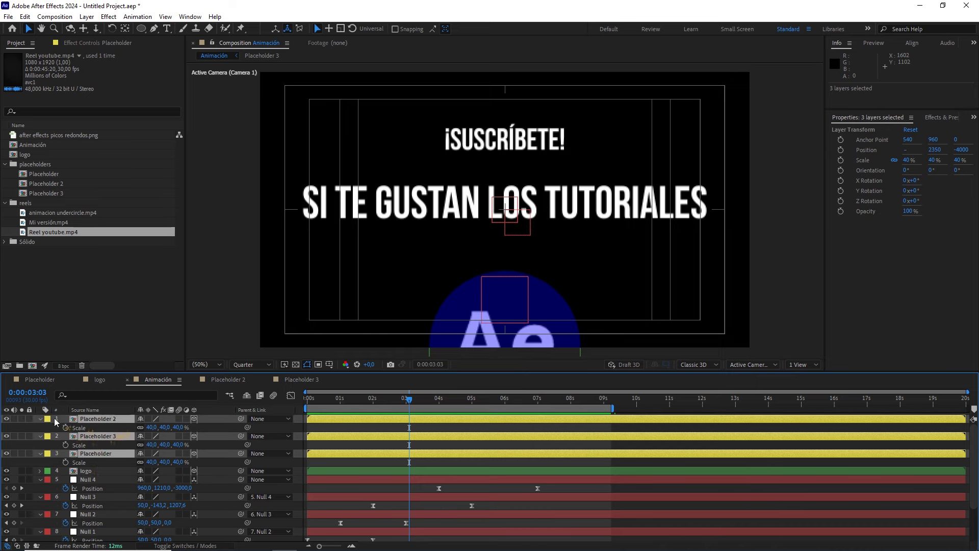
key(s)
Go to the 7-second keyframe showing three reels, with the comp view zoomed out to 25%
click(516, 464)
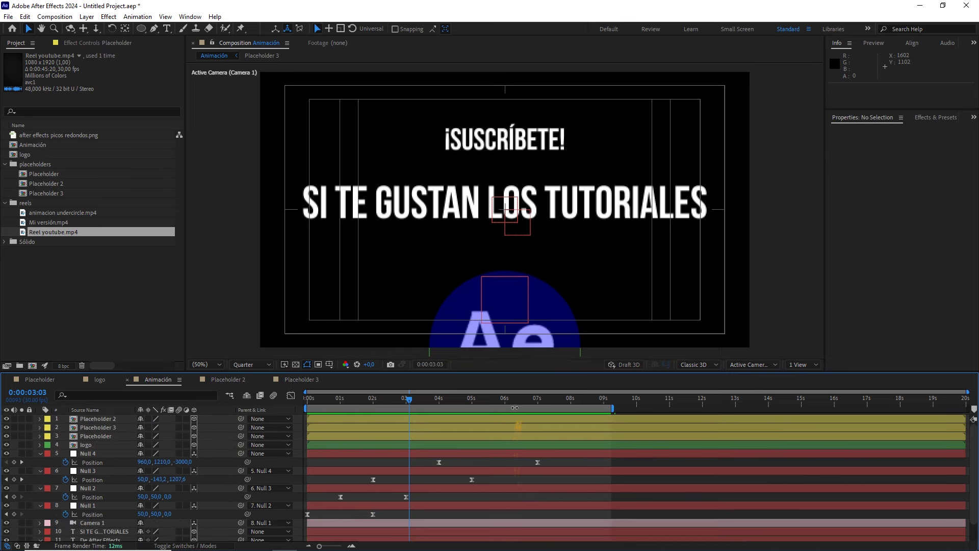
drag(515, 403, 537, 403)
key(comma)
key(comma)
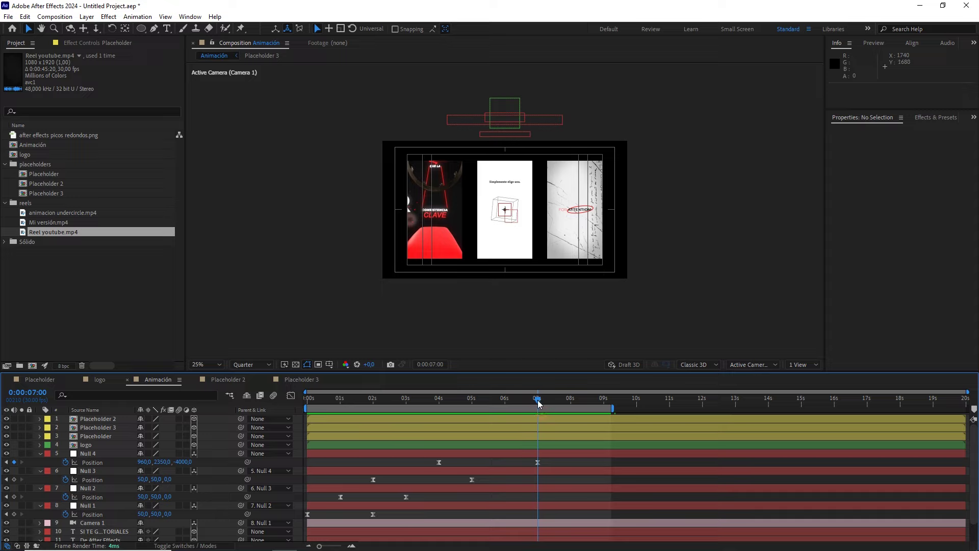
mouse_move(539, 404)
mouse_down()
mouse_move(501, 394)
mouse_move(534, 404)
mouse_up()
Create a new 2500 px wide light blue-violet (9898F7) solid, Medium Blue Solid 1
right_click(219, 460)
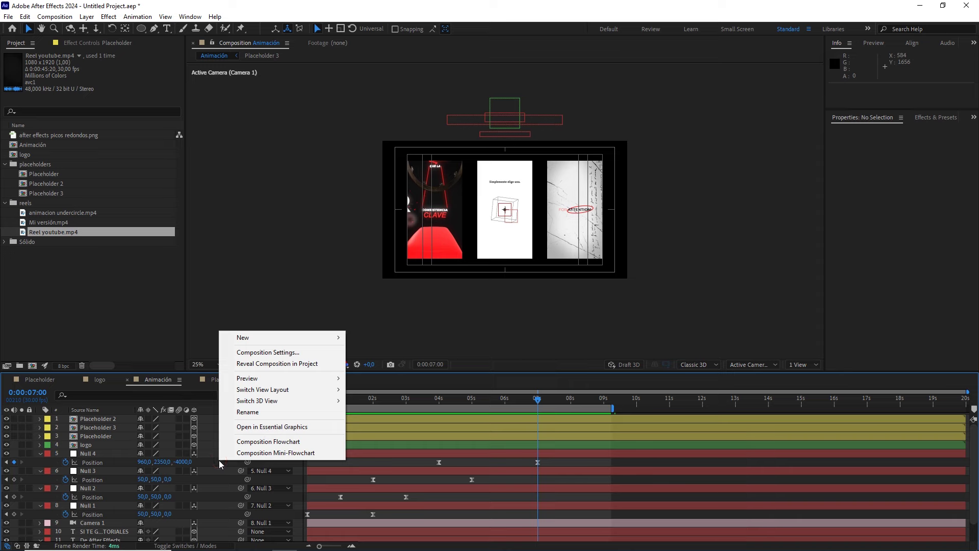
mouse_move(344, 342)
click(369, 363)
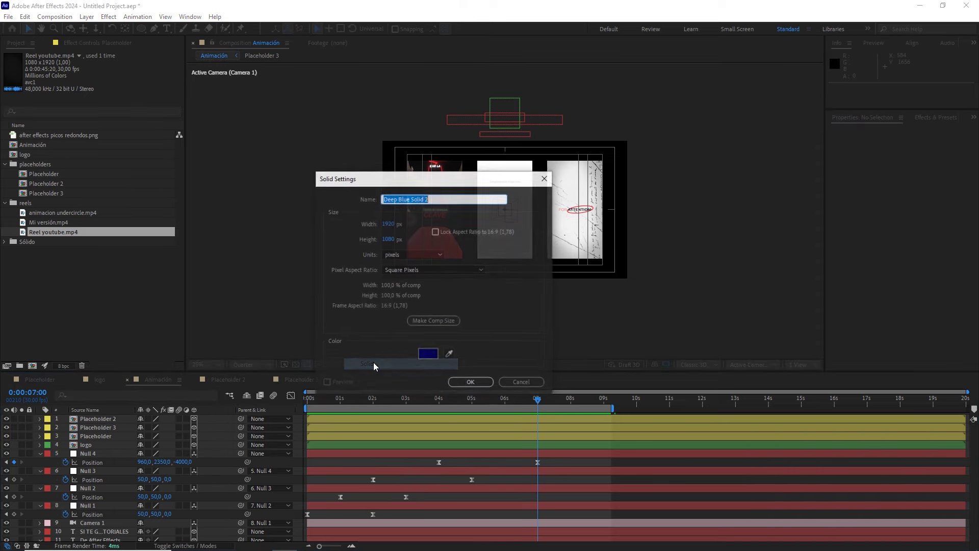
click(393, 223)
text(25)
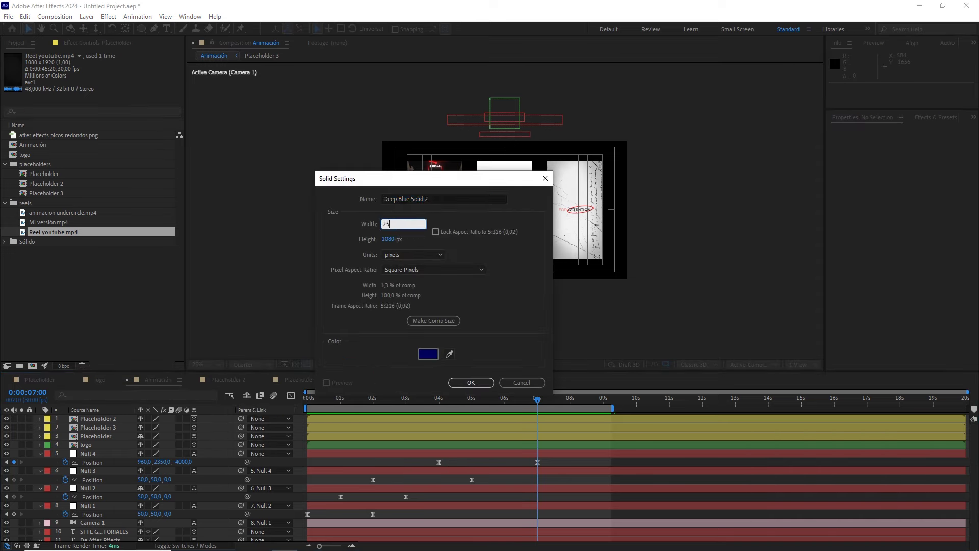
text(00)
click(389, 239)
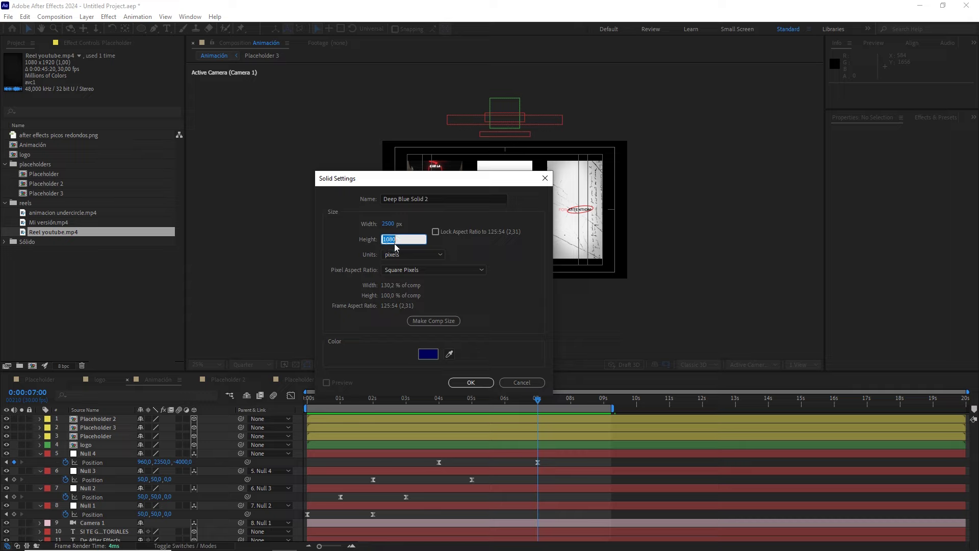
text(2500)
click(428, 354)
click(193, 139)
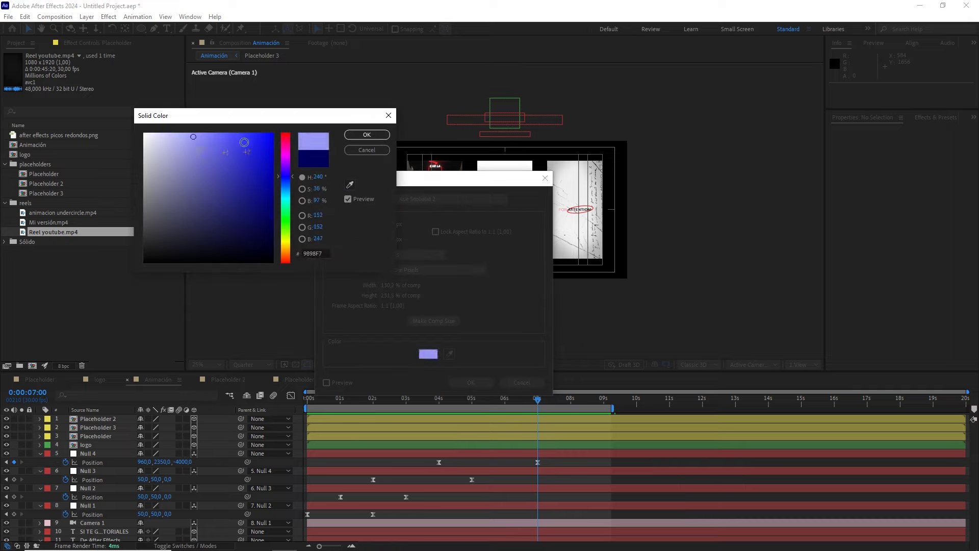
click(371, 135)
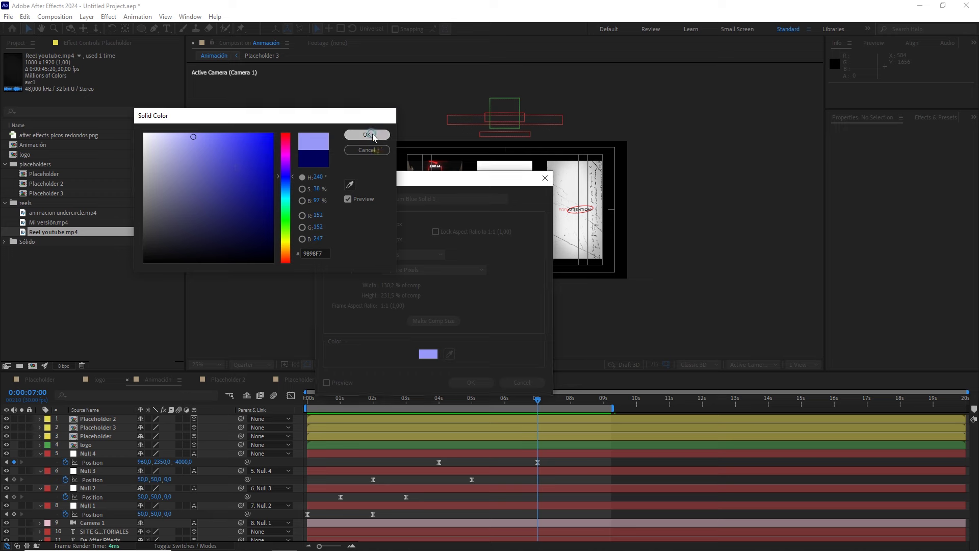
click(470, 382)
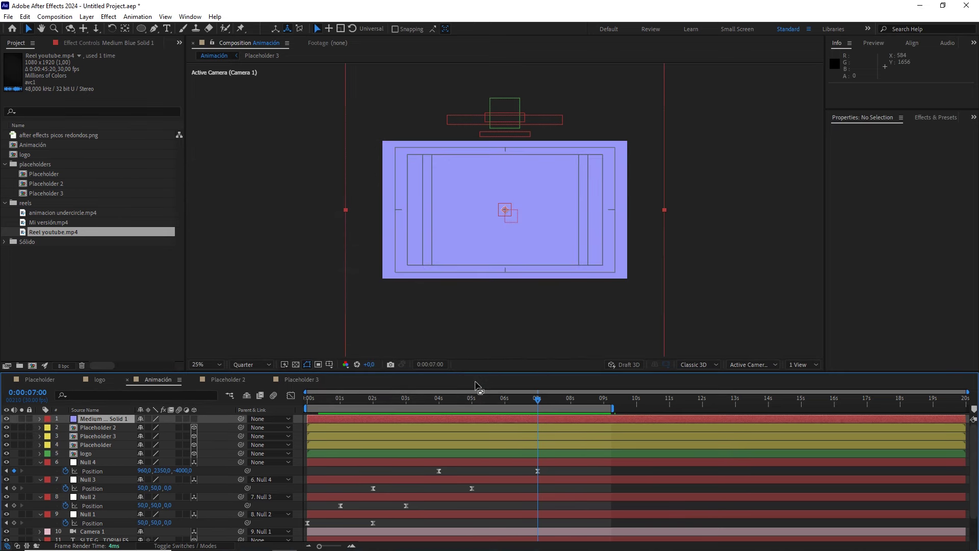
Make the solid 3D, centre it with Ctrl+Home, and lower its opacity to 33%
click(195, 420)
key(ctrl+Home)
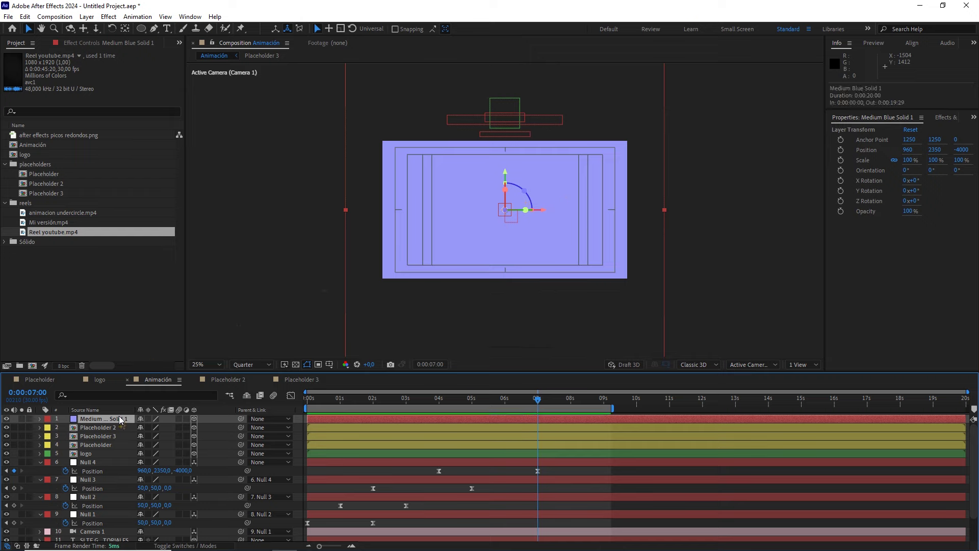
key(t)
drag(142, 427, 120, 431)
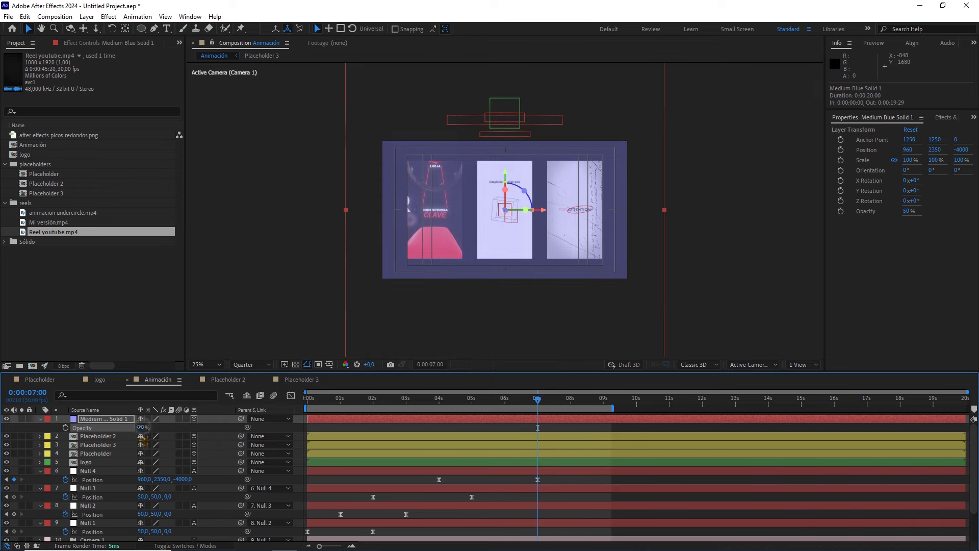
drag(141, 428, 136, 428)
key(period)
key(period)
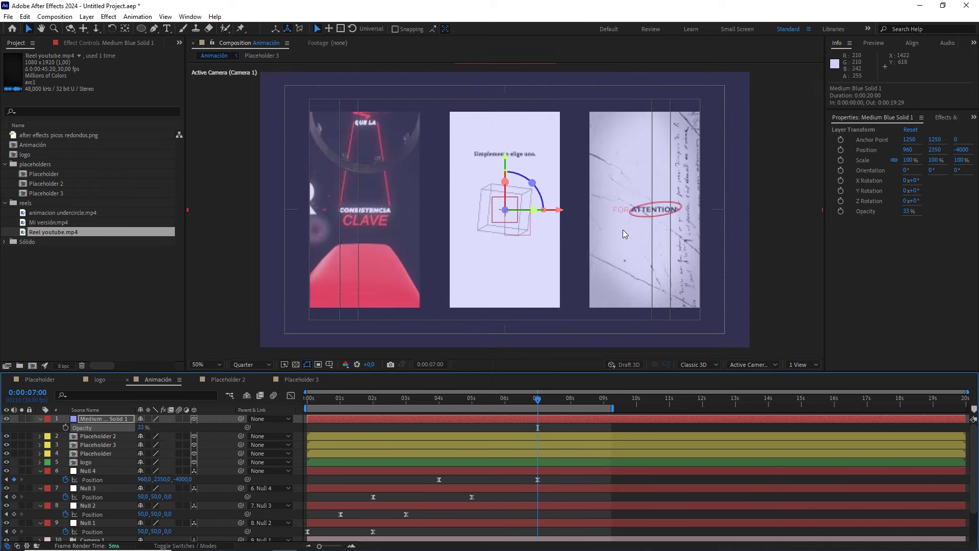
drag(675, 175, 581, 176)
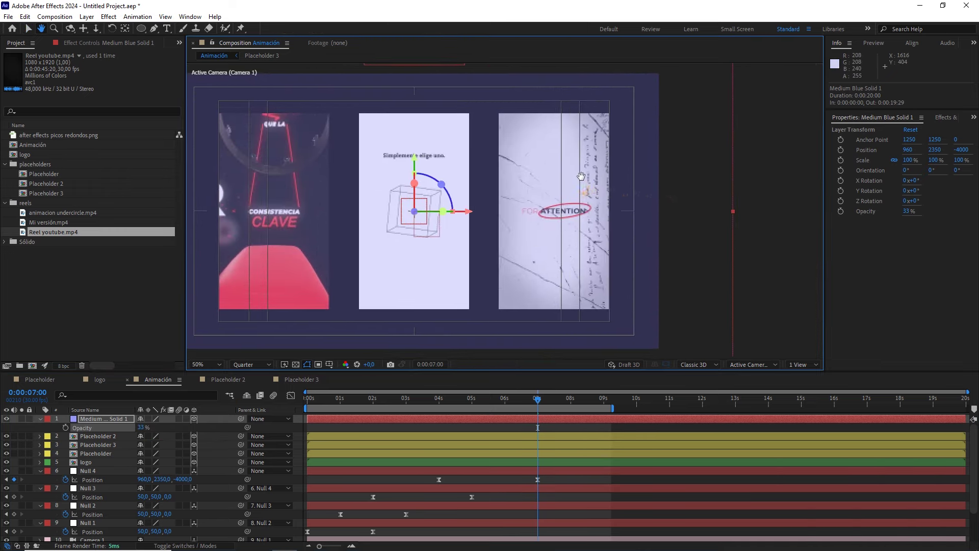
click(110, 418)
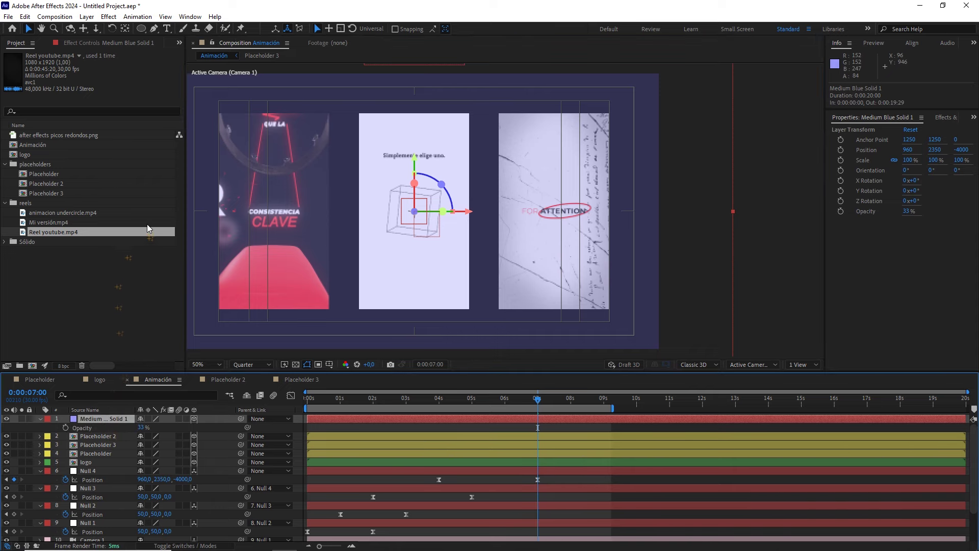
Draw a rectangle mask over the right-hand reel and restore the solid's opacity to 100%
drag(141, 29, 191, 28)
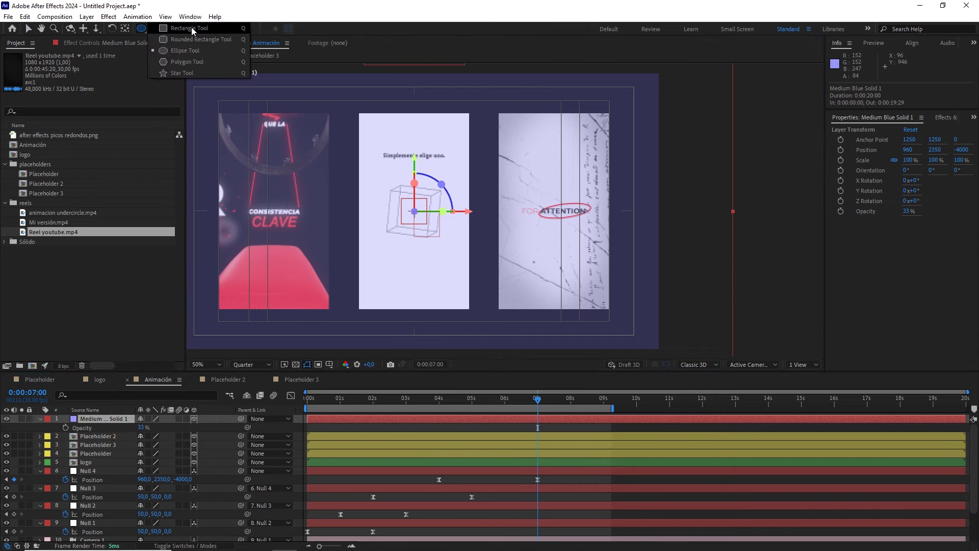
scroll(514, 153, up, 2)
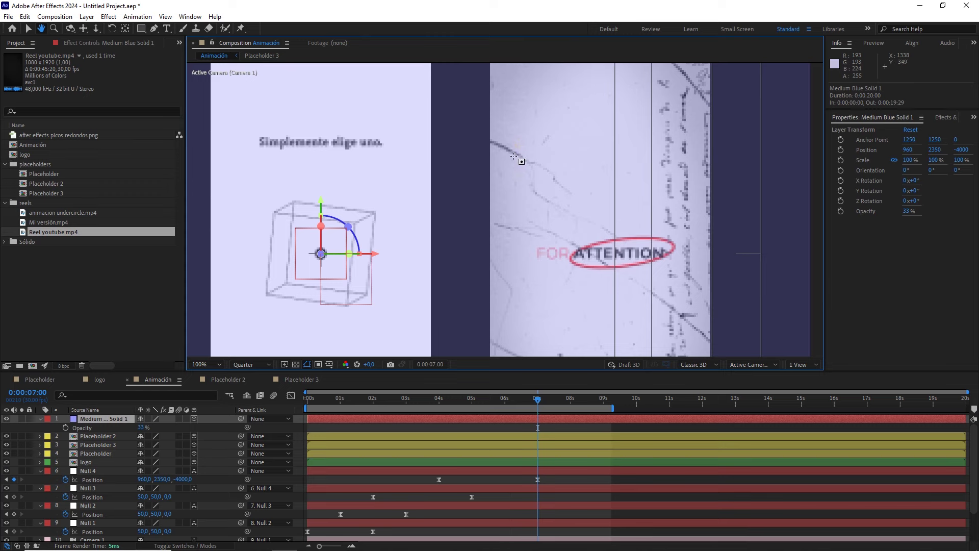
scroll(514, 156, down, 2)
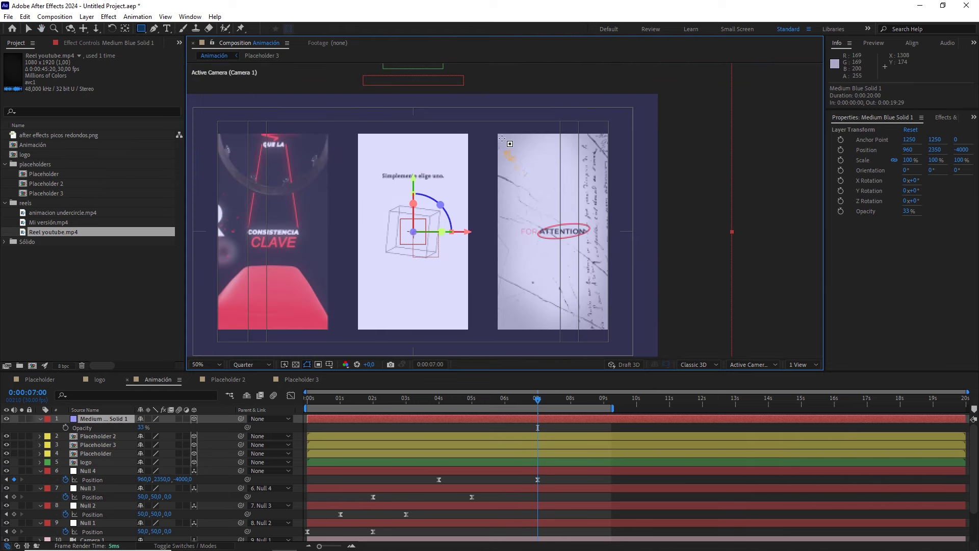
mouse_move(498, 134)
mouse_down()
mouse_move(615, 322)
mouse_move(608, 329)
mouse_up()
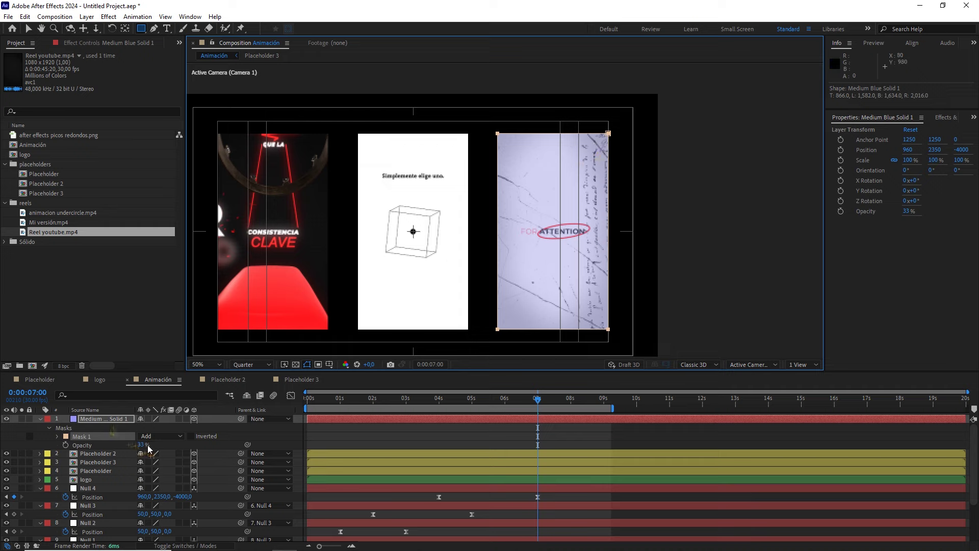
drag(142, 444, 256, 444)
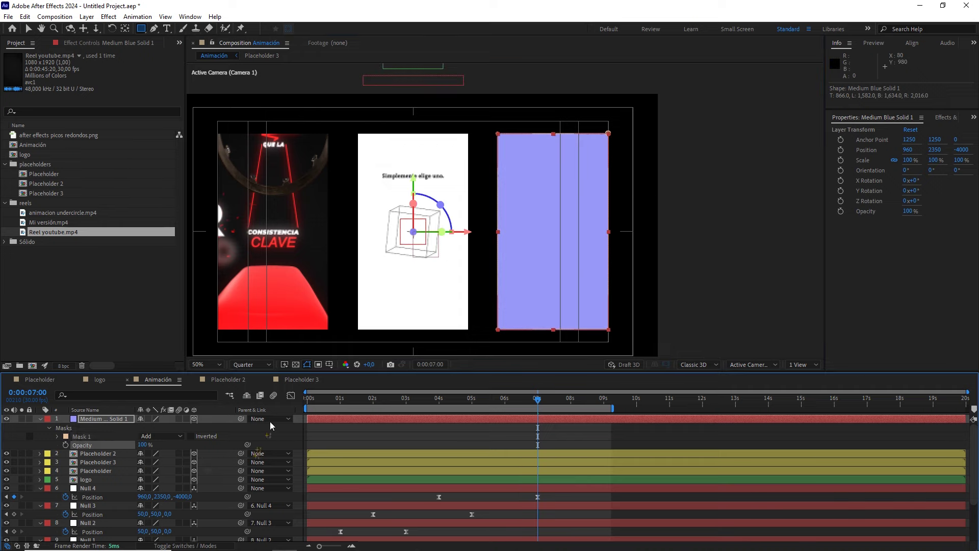
click(105, 418)
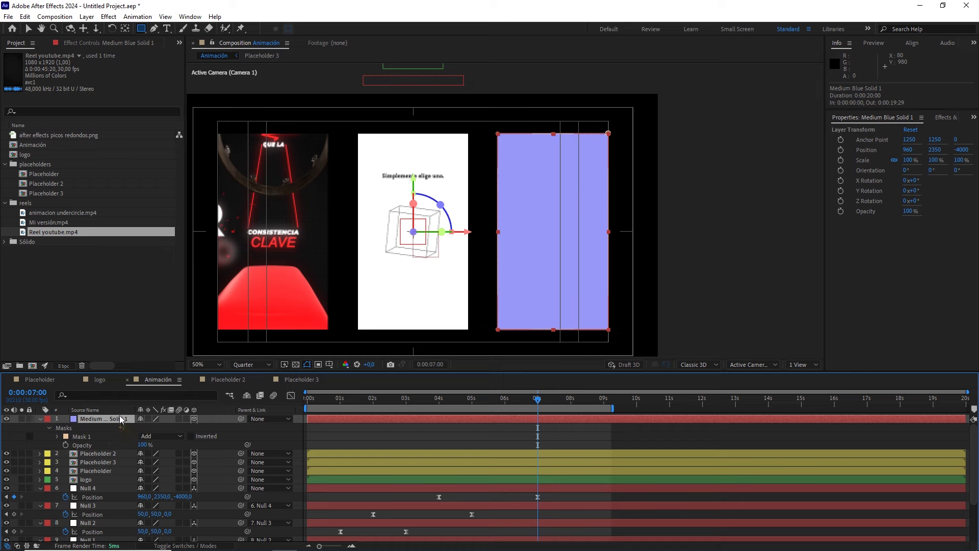
Apply the Video Copilot Saber effect to Medium Blue Solid 1
click(108, 16)
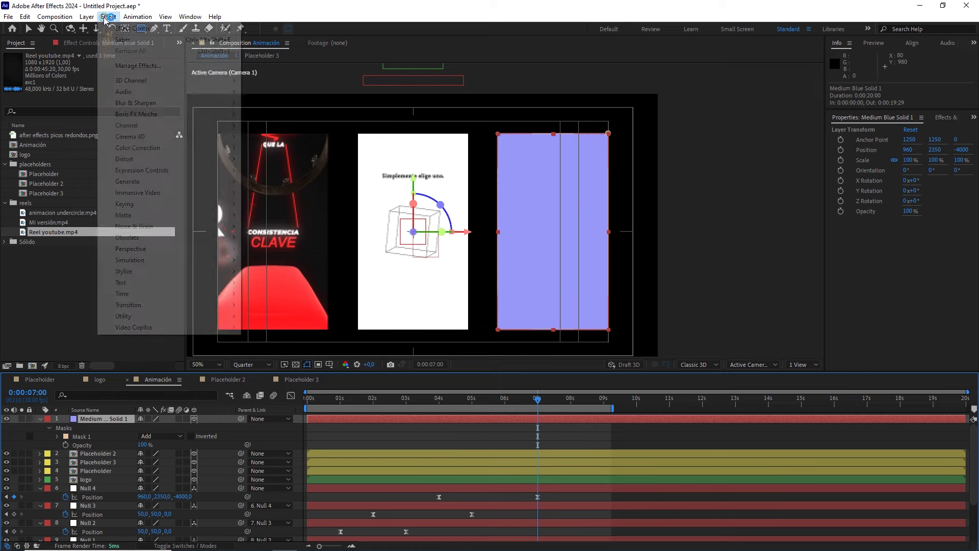
mouse_move(215, 329)
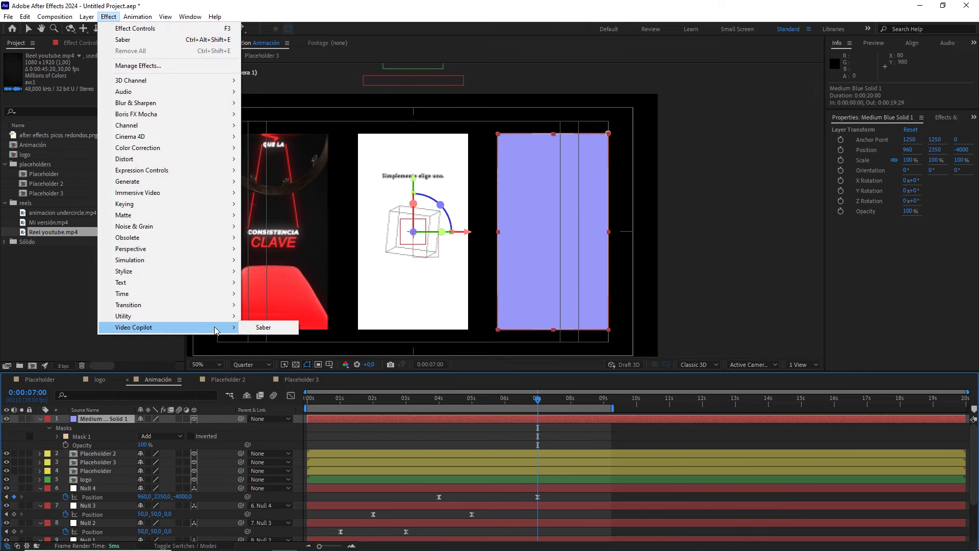
click(260, 329)
key(comma)
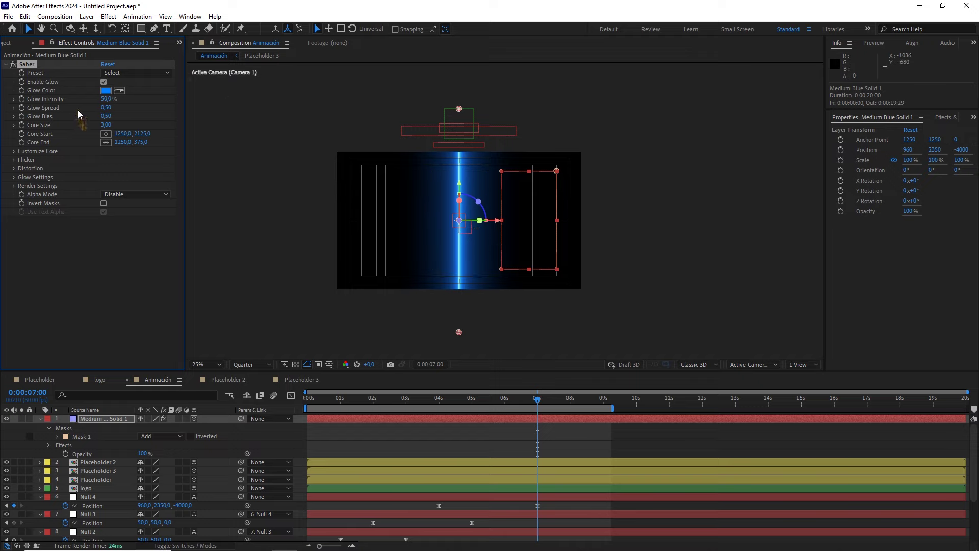
Set Saber's Core Type to Layer Masks and reveal the Modes column with F4
click(14, 151)
click(133, 160)
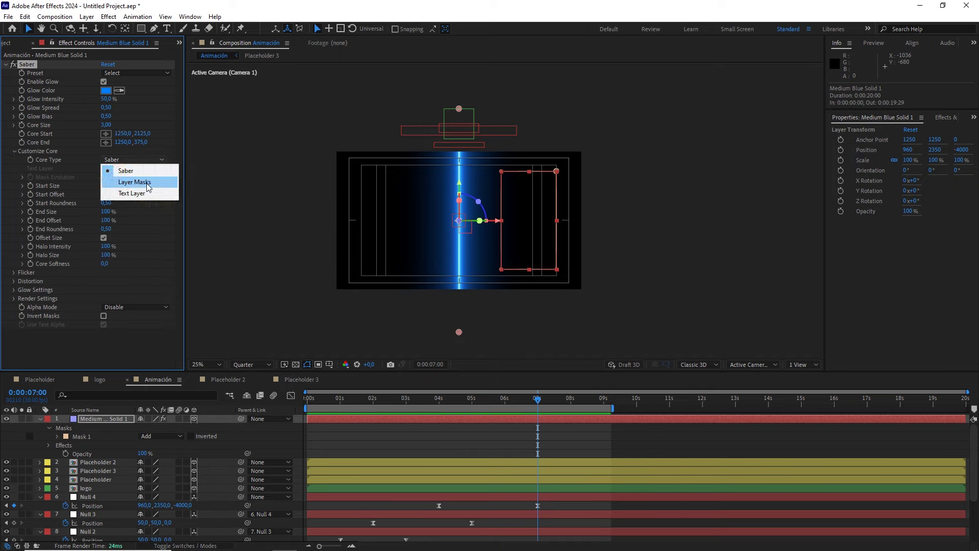
click(147, 184)
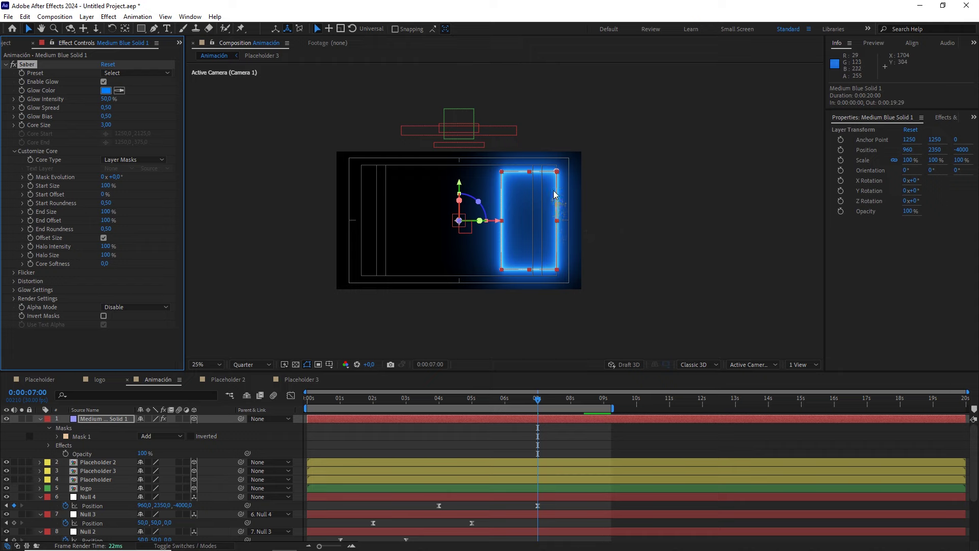
key(period)
key(period)
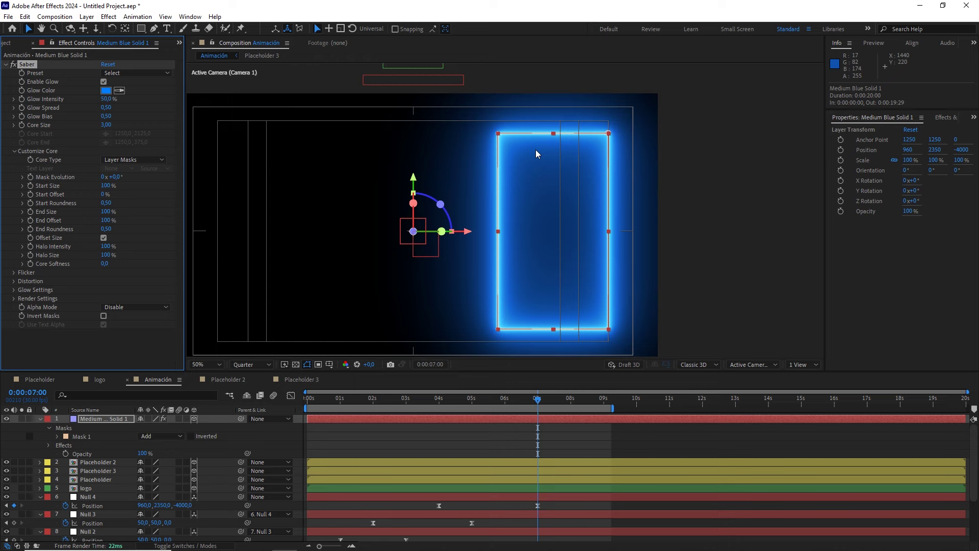
click(106, 419)
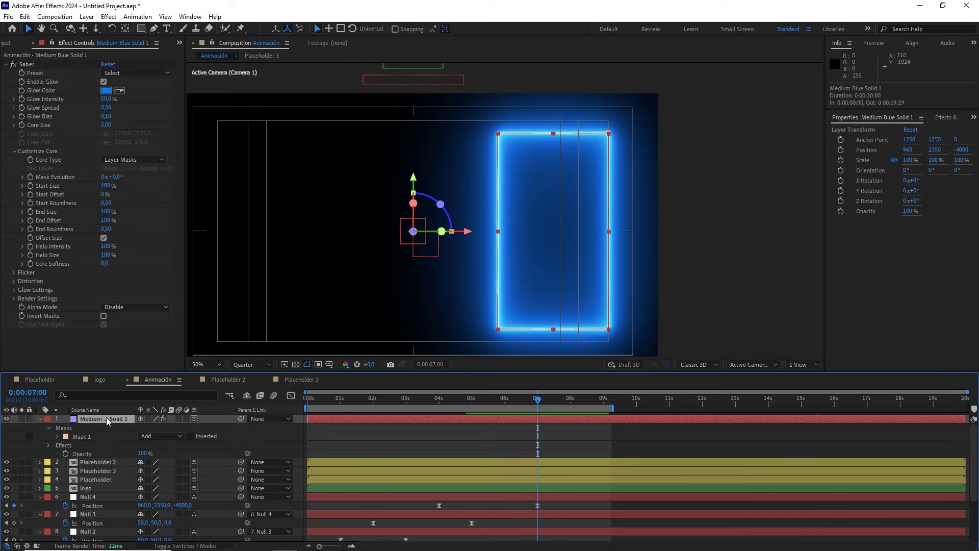
key(F4)
Set the Saber solid's blending mode to Add
click(152, 420)
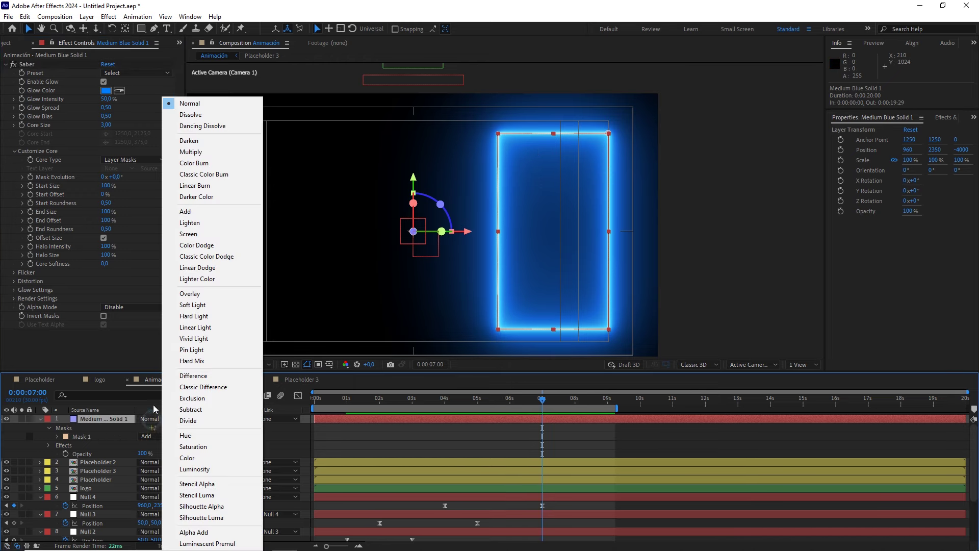
click(194, 212)
scroll(572, 248, down, 2)
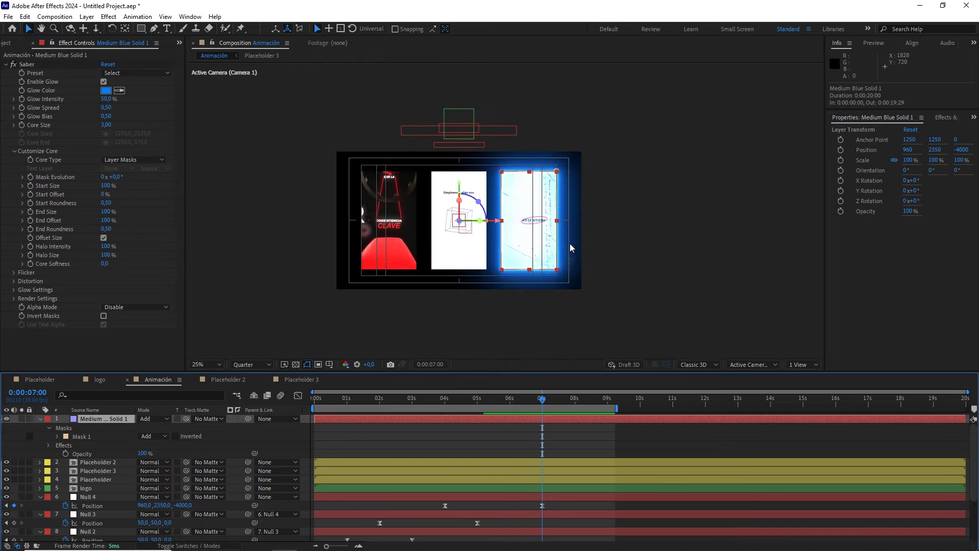
click(495, 438)
scroll(565, 224, up, 2)
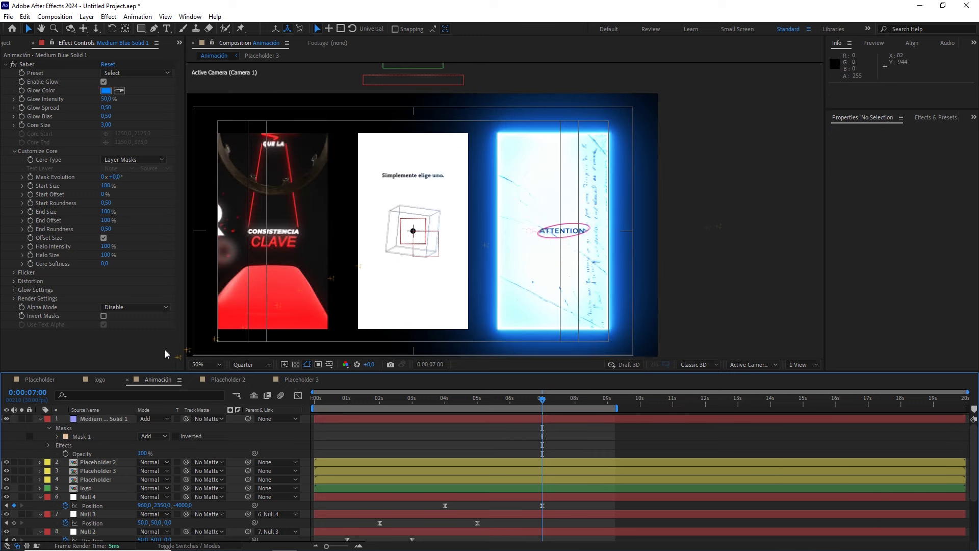
Try the Energize and Firestorm Saber presets, then settle on Simple Orange
click(103, 418)
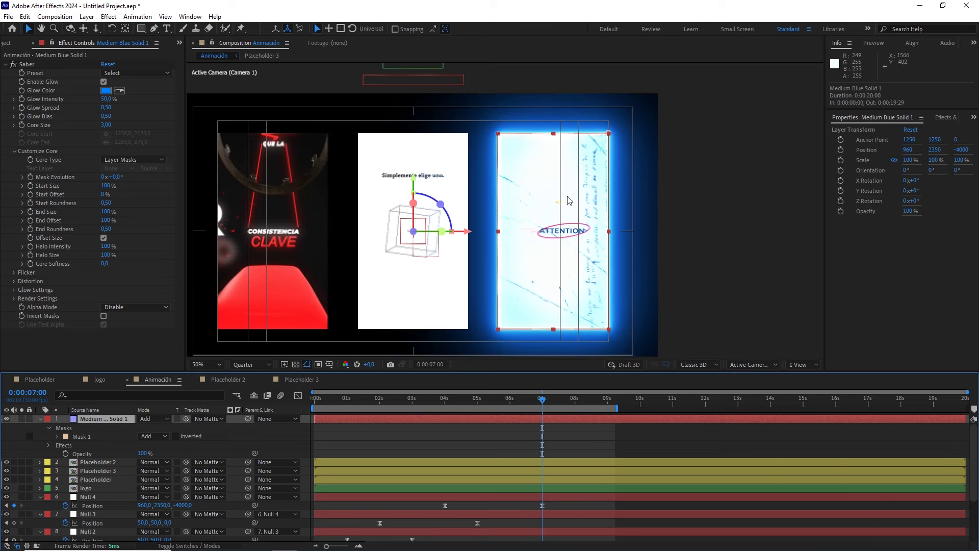
click(124, 75)
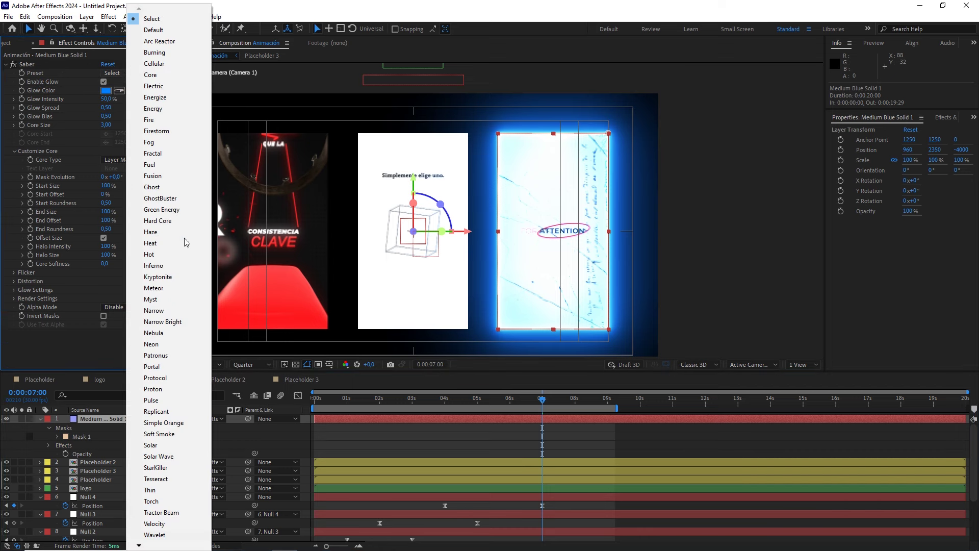
click(166, 97)
click(144, 76)
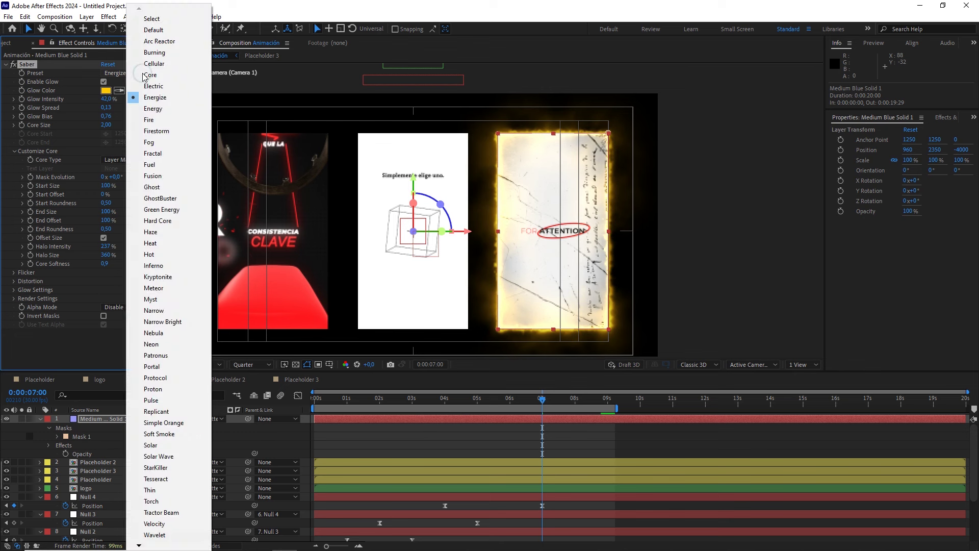
click(153, 131)
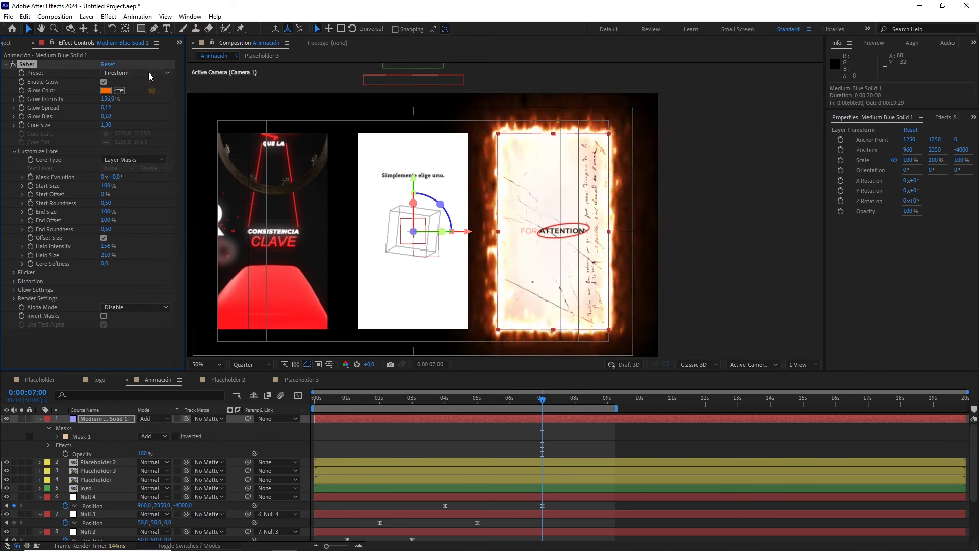
mouse_move(536, 401)
mouse_down()
mouse_move(520, 403)
mouse_move(542, 401)
mouse_up()
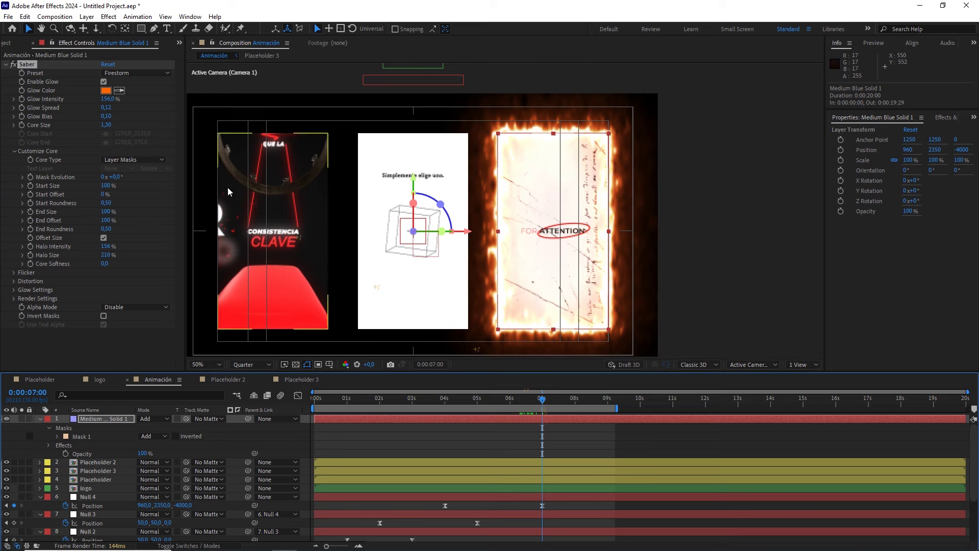
click(137, 74)
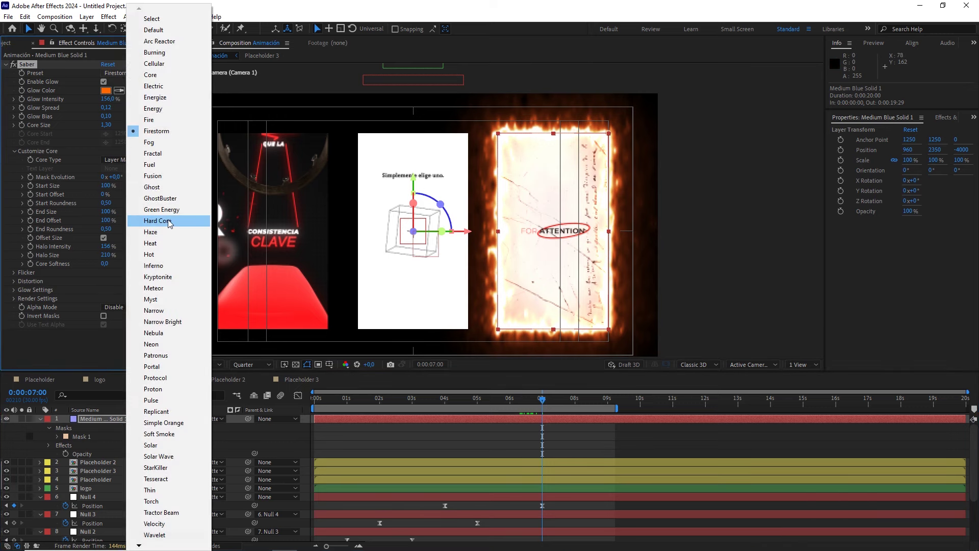
click(181, 423)
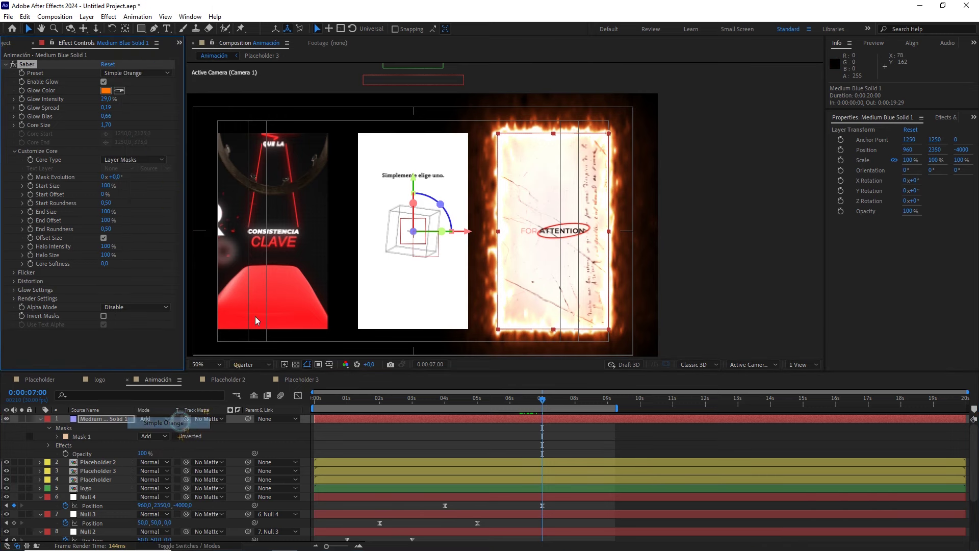
Duplicate the glowing Saber solid layer with Ctrl+D
click(563, 433)
scroll(607, 249, down, 2)
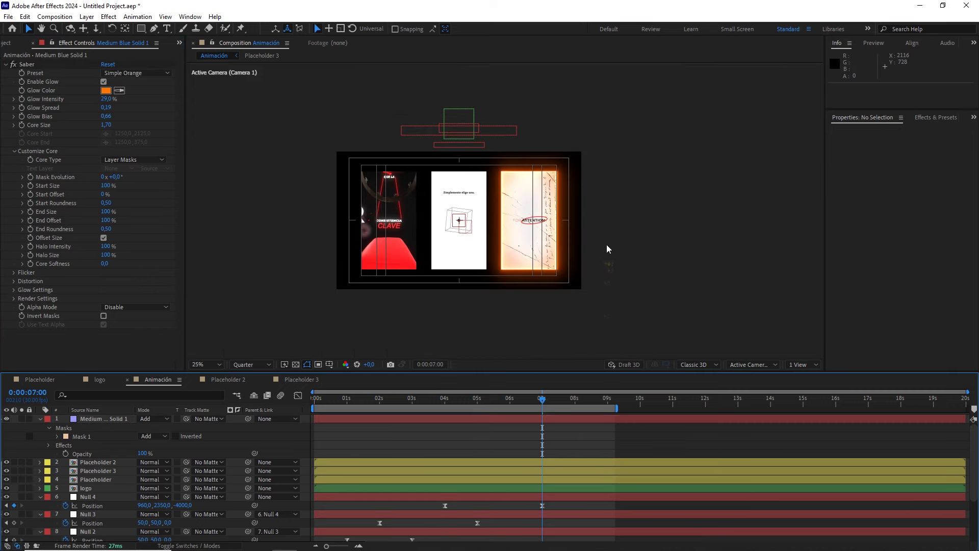
click(100, 419)
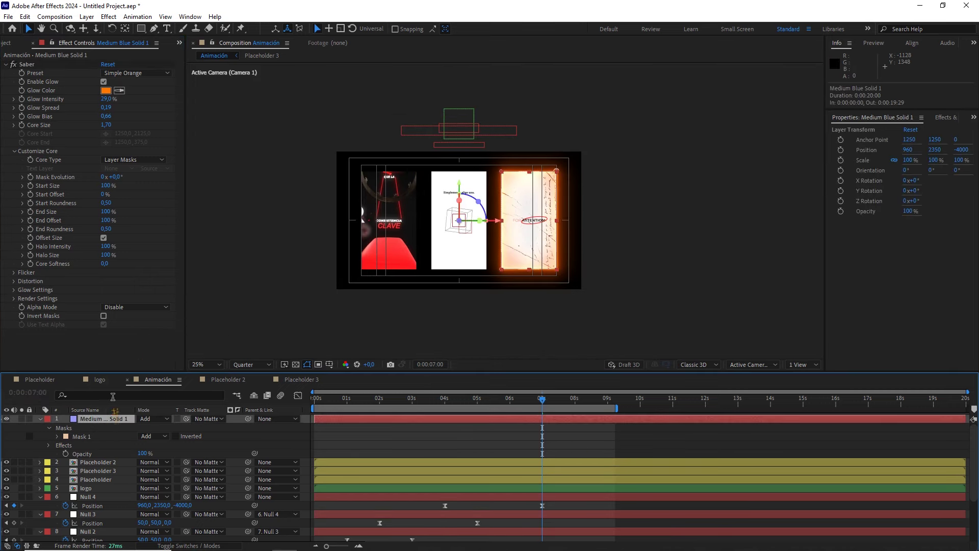
key(ctrl+d)
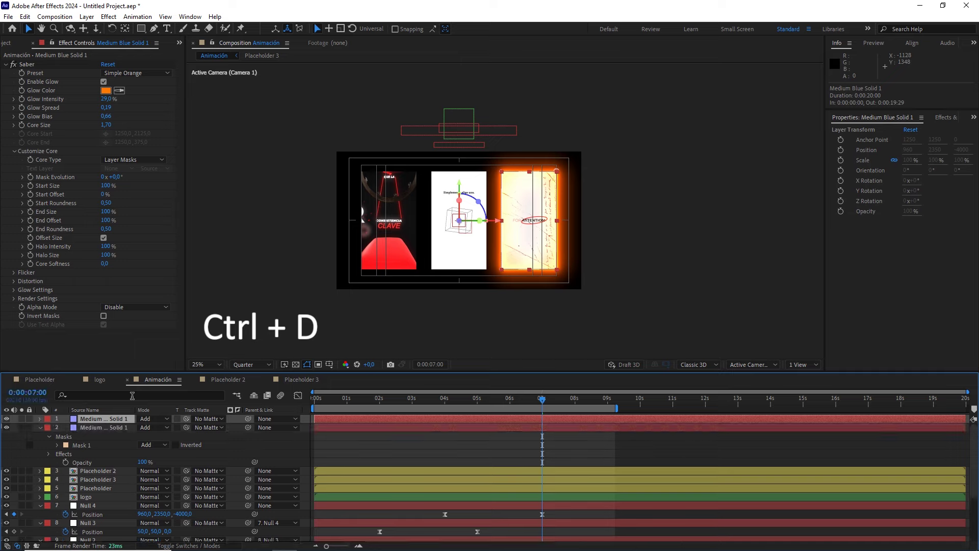
Move the duplicate solid's mask onto the middle panel
key(m)
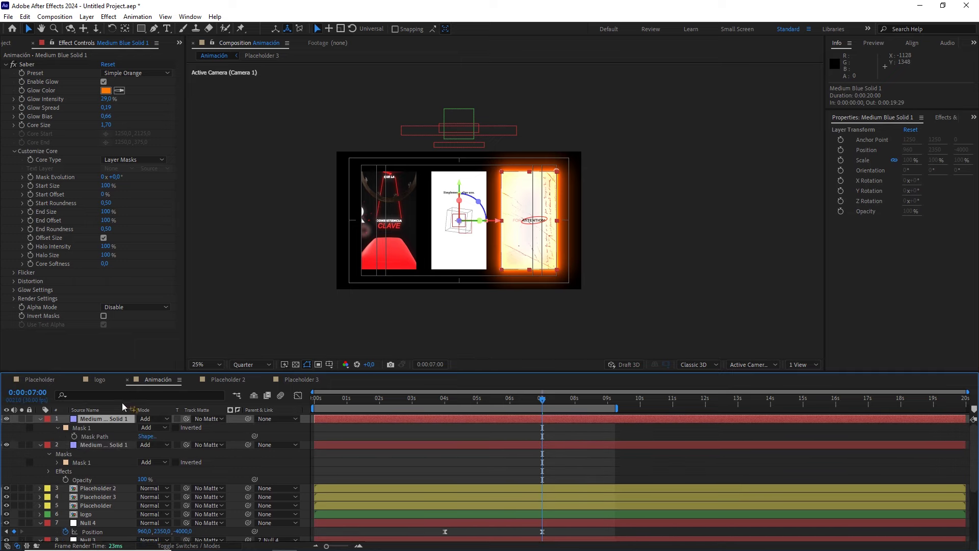
click(81, 428)
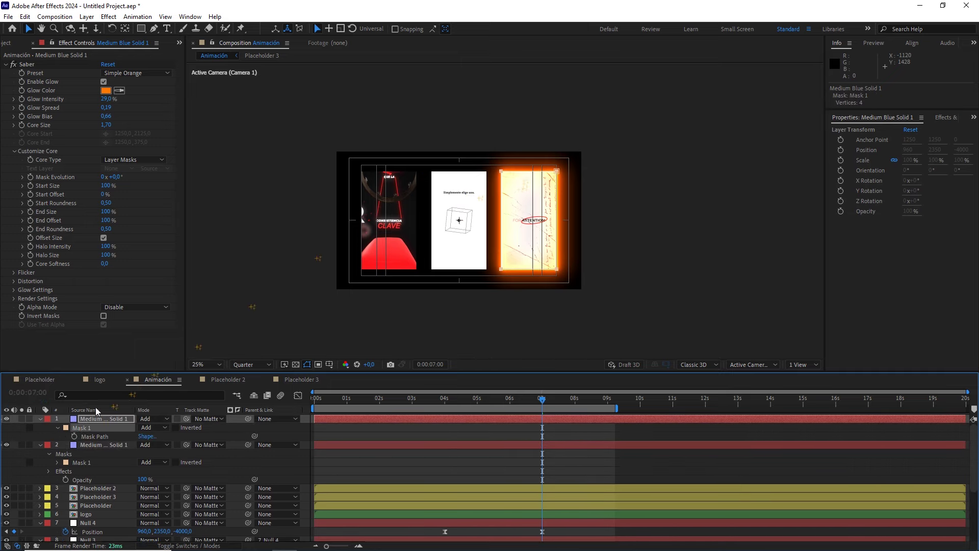
scroll(503, 176, up, 2)
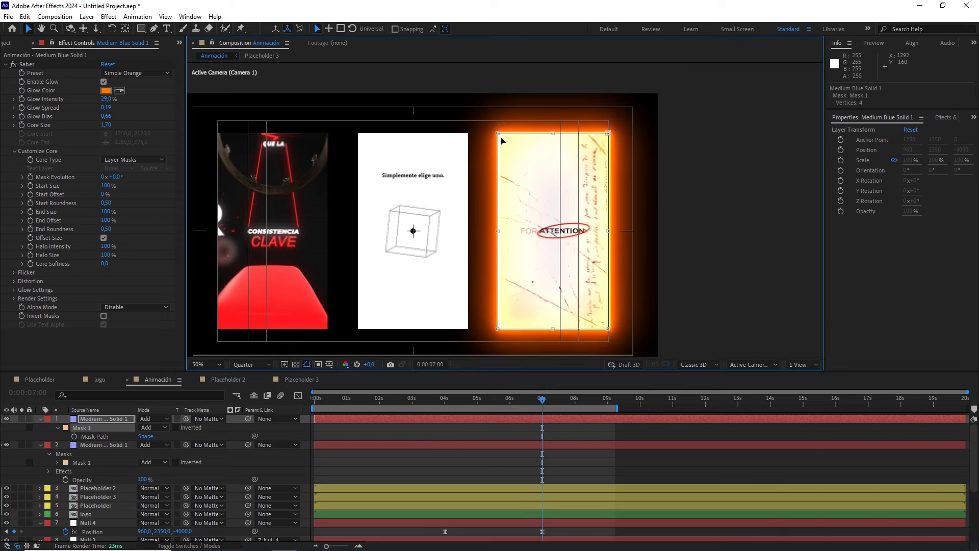
mouse_move(563, 179)
mouse_down()
mouse_move(442, 166)
mouse_move(435, 213)
mouse_up()
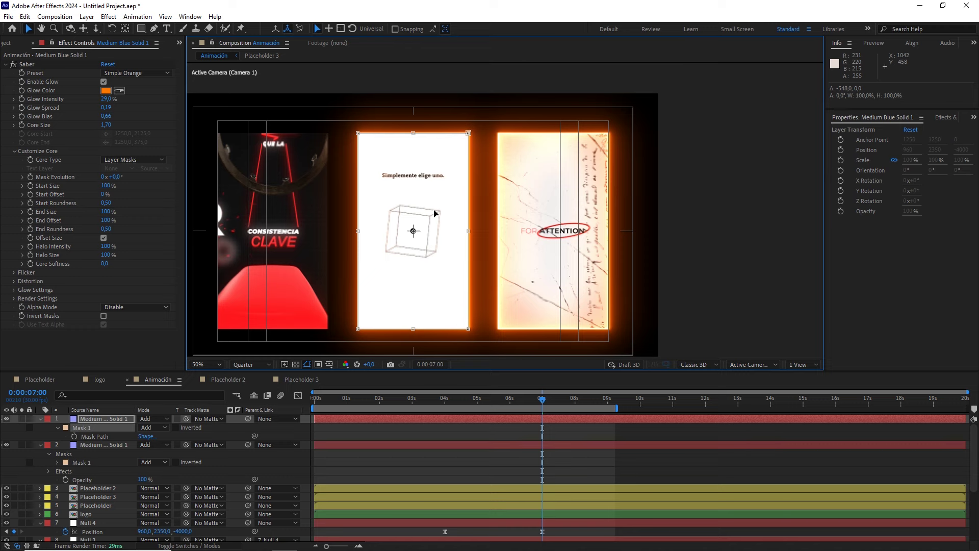
Duplicate the solid again and move the new copy's mask onto the left panel
click(106, 419)
key(ctrl+d)
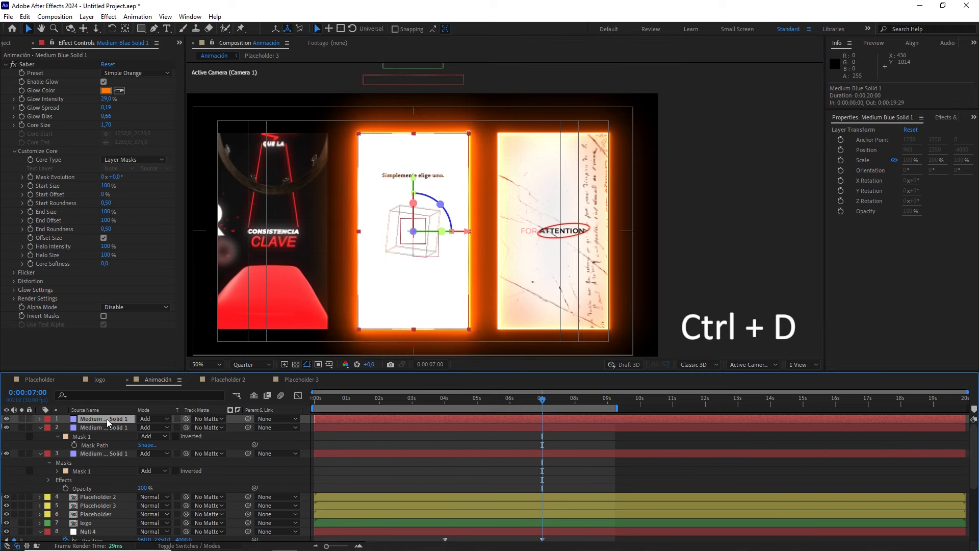
key(m)
click(81, 428)
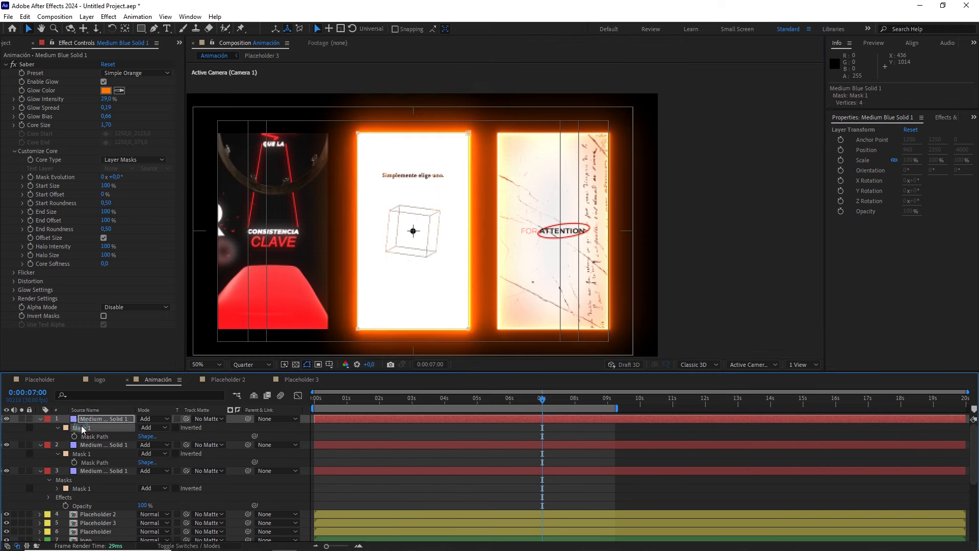
click(360, 137)
mouse_move(413, 178)
mouse_down()
mouse_move(523, 177)
mouse_move(424, 150)
mouse_up()
key(v)
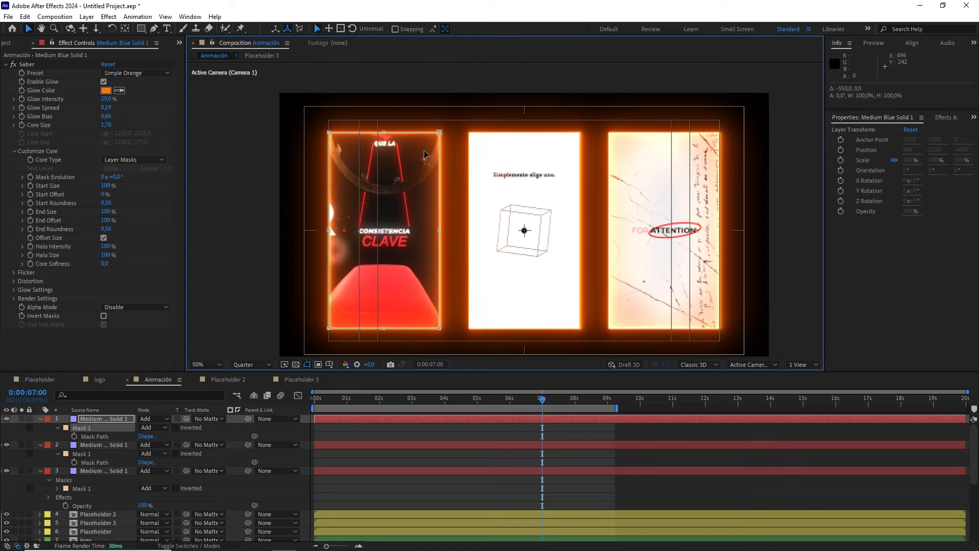
key(ctrl+shift+a)
click(477, 424)
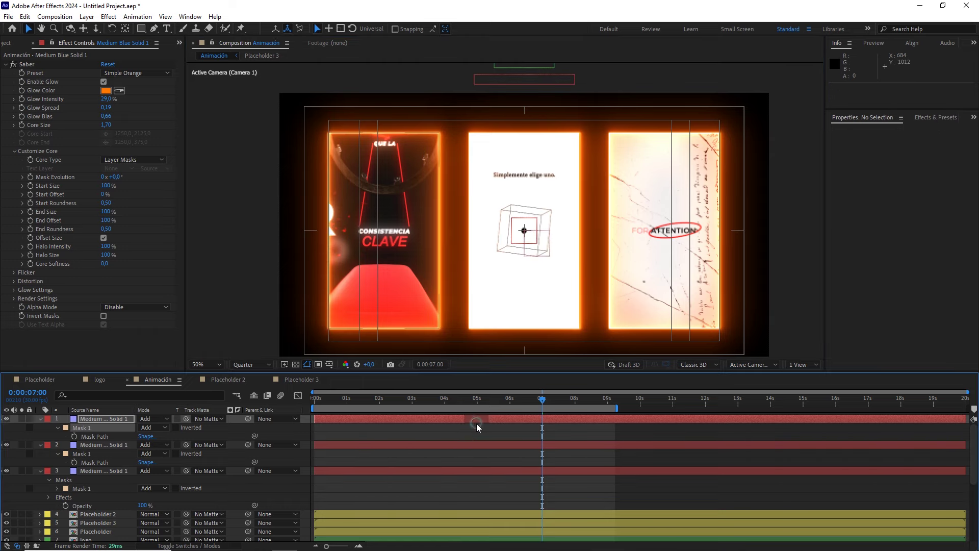
scroll(550, 233, down, 2)
Preview the animation from 0:00:00:00, then park the playhead at 0:00:03:06 on the end card
drag(542, 399, 432, 398)
key(space)
key(space)
key(Home)
key(shift+slash)
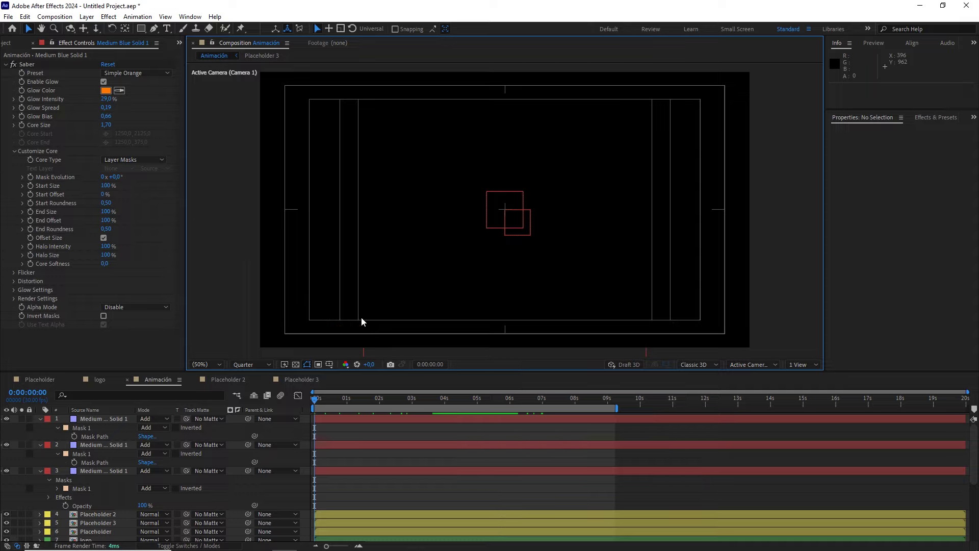
key(space)
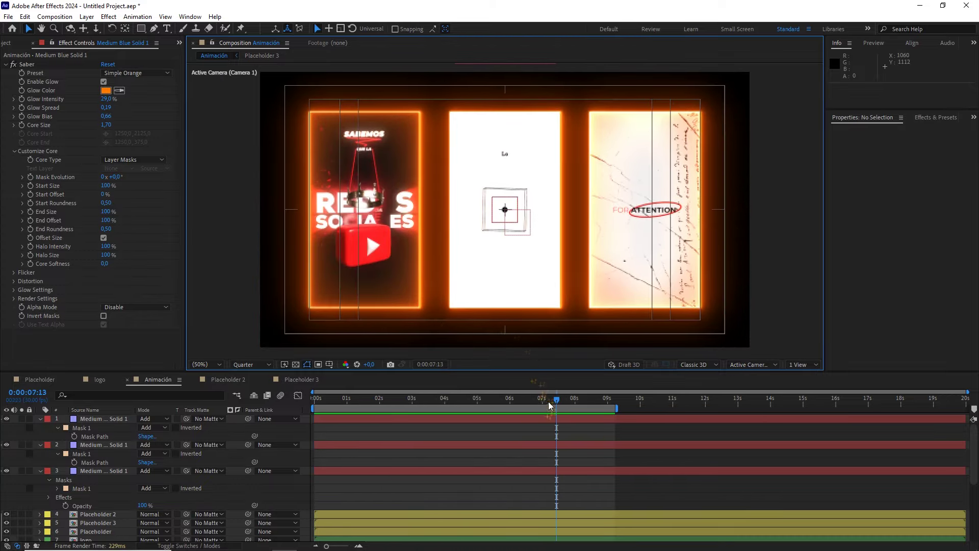
click(328, 399)
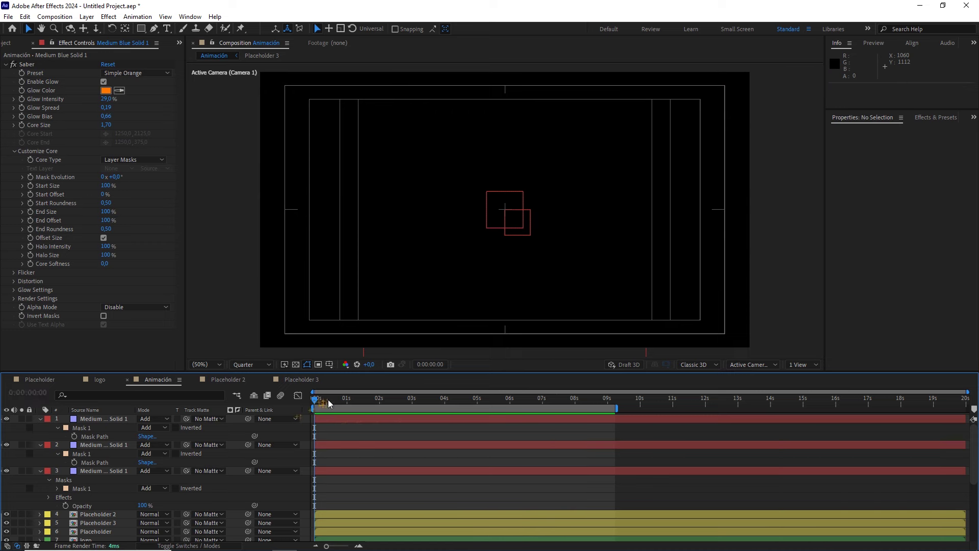
drag(328, 400, 419, 403)
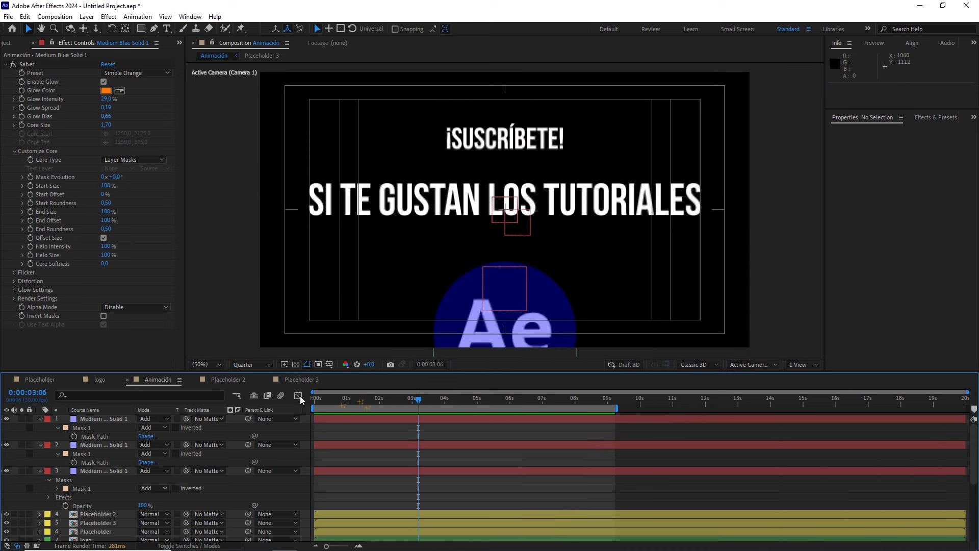
Collapse all layer properties and scrub forward to the animated Ae logo
key(ctrl+a)
click(40, 419)
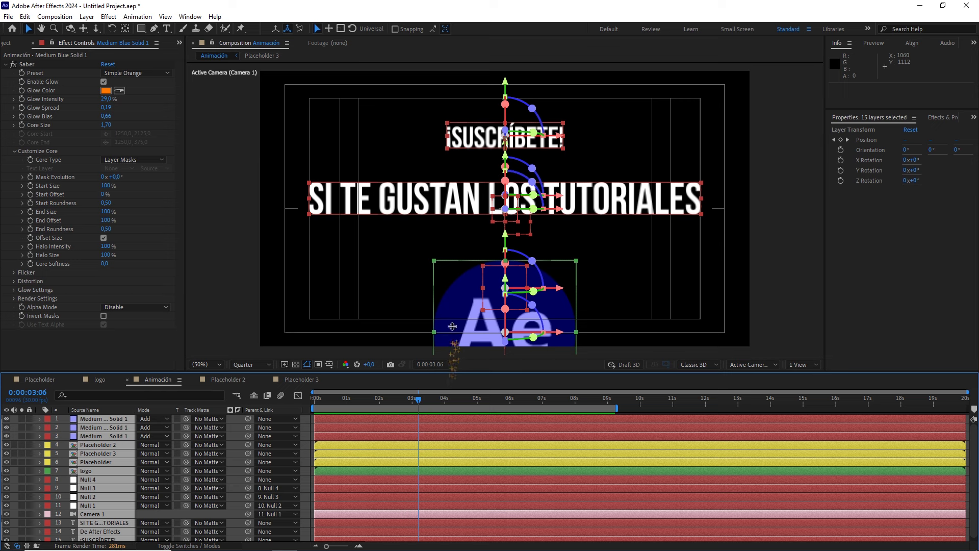
drag(451, 371, 457, 299)
click(205, 502)
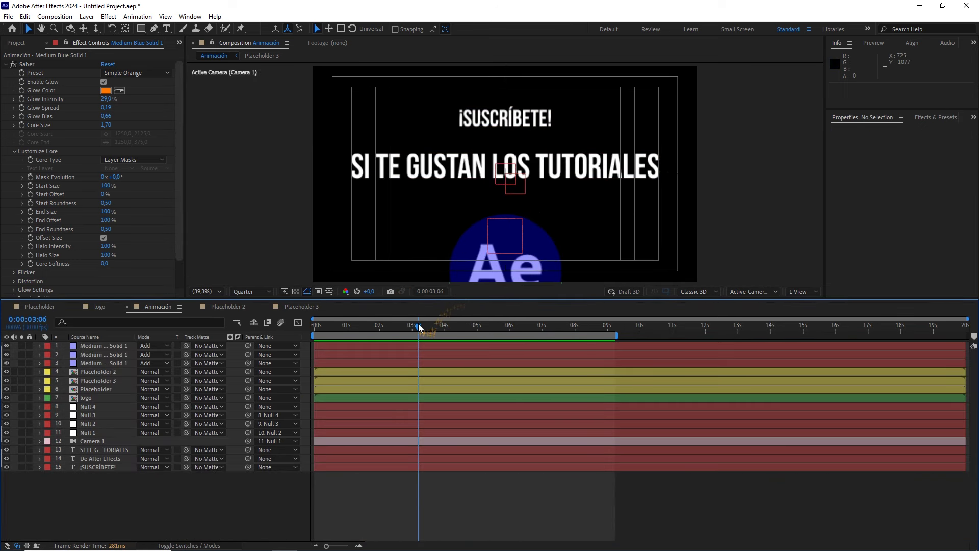
drag(419, 327, 432, 328)
Add a new solid with default settings, creating Medium Blue Solid 2
right_click(135, 522)
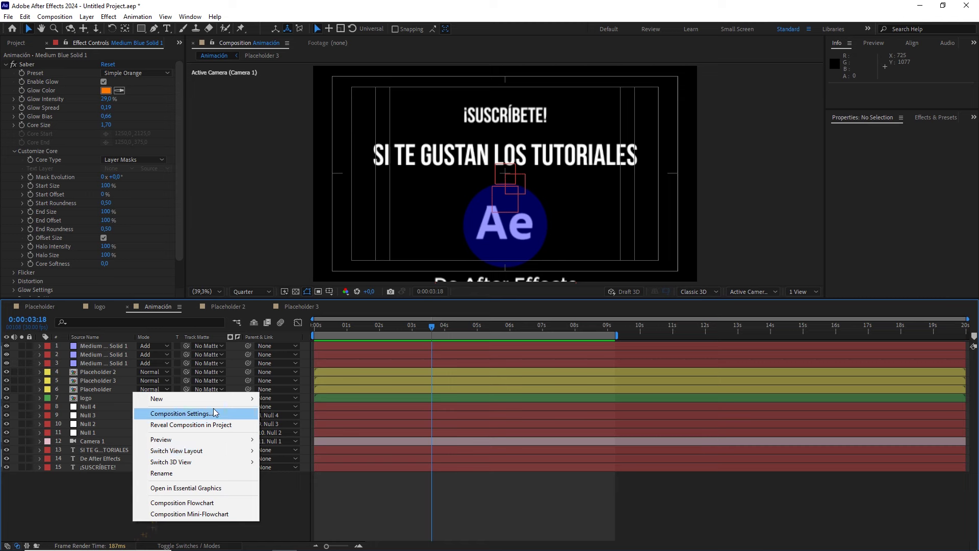
mouse_move(216, 406)
click(283, 424)
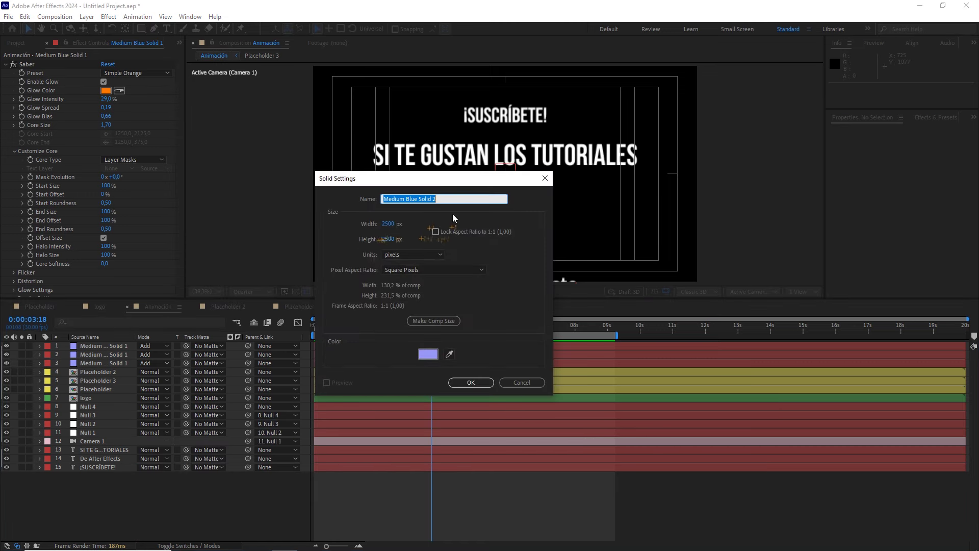
click(482, 378)
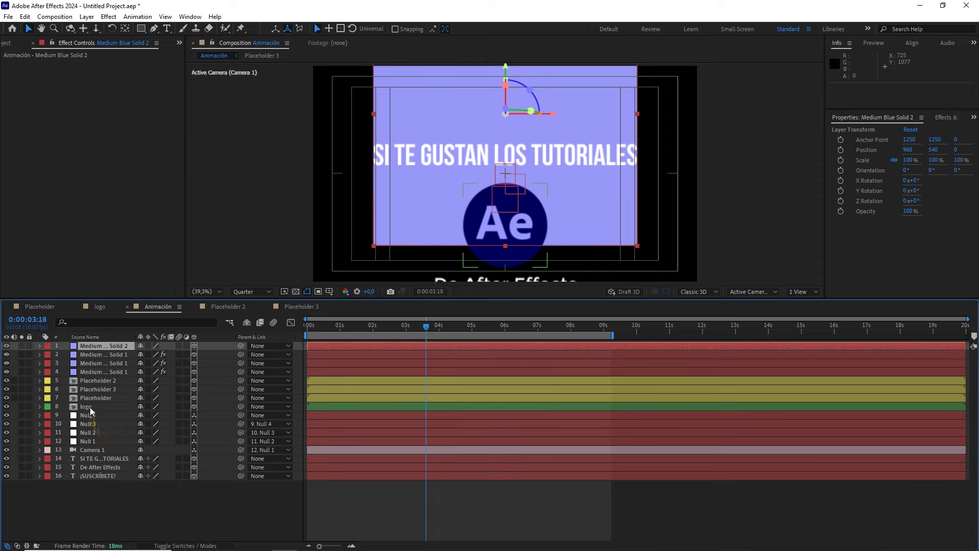
Copy the logo's Position (960, 1310, -3000) and paste it onto Medium Blue Solid 2
click(90, 407)
key(p)
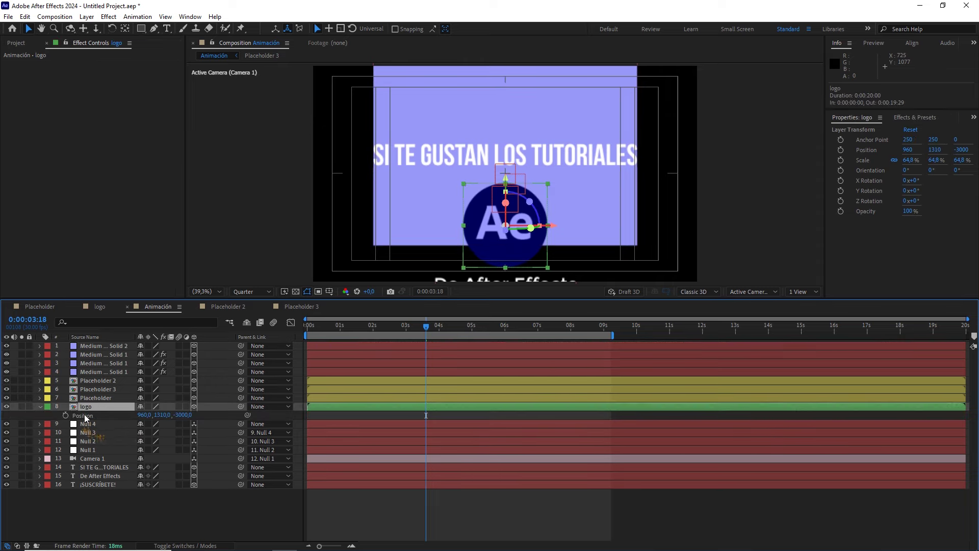
click(86, 416)
key(ctrl+c)
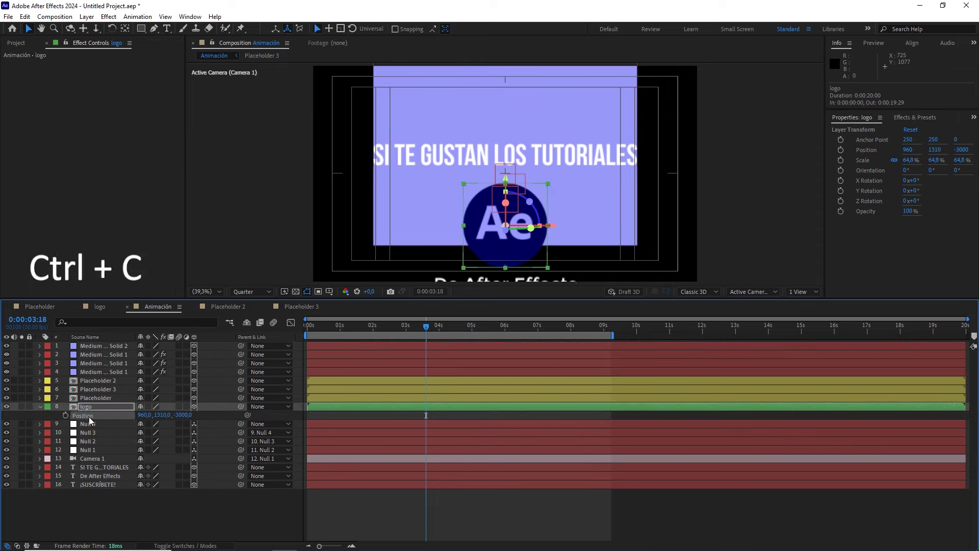
drag(89, 417, 96, 393)
click(94, 347)
key(ctrl+v)
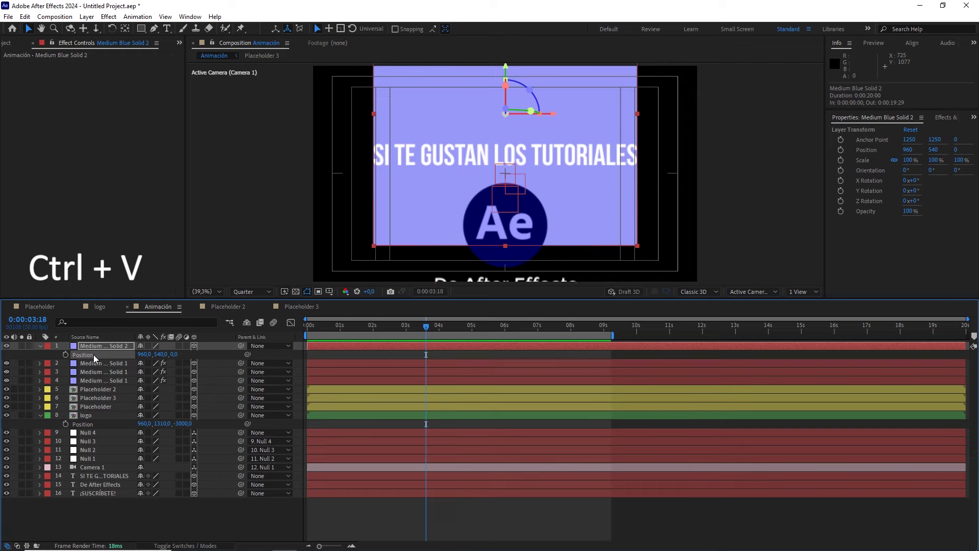
Scale Medium Blue Solid 2 down to 57.6% and switch the viewer layout to 2 Views
scroll(495, 211, down, 1)
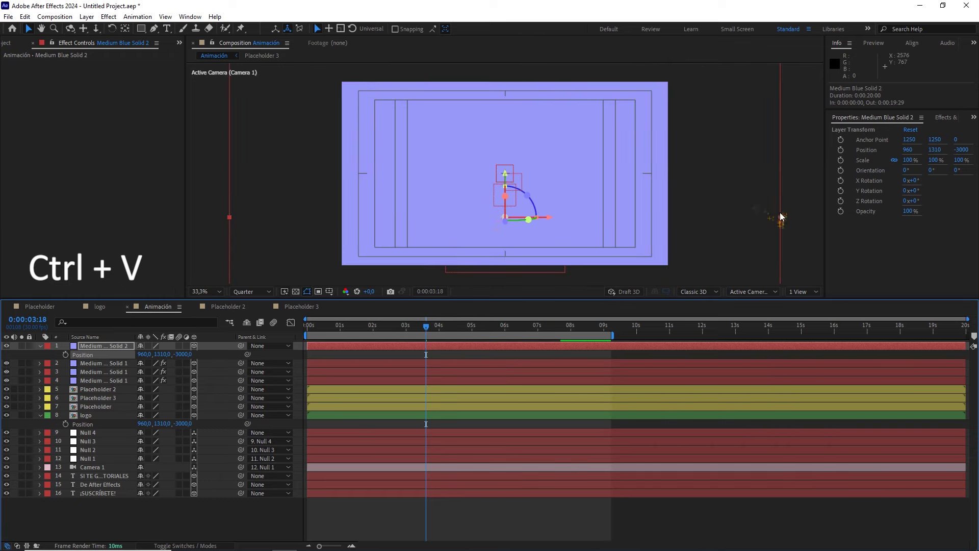
drag(780, 217, 657, 208)
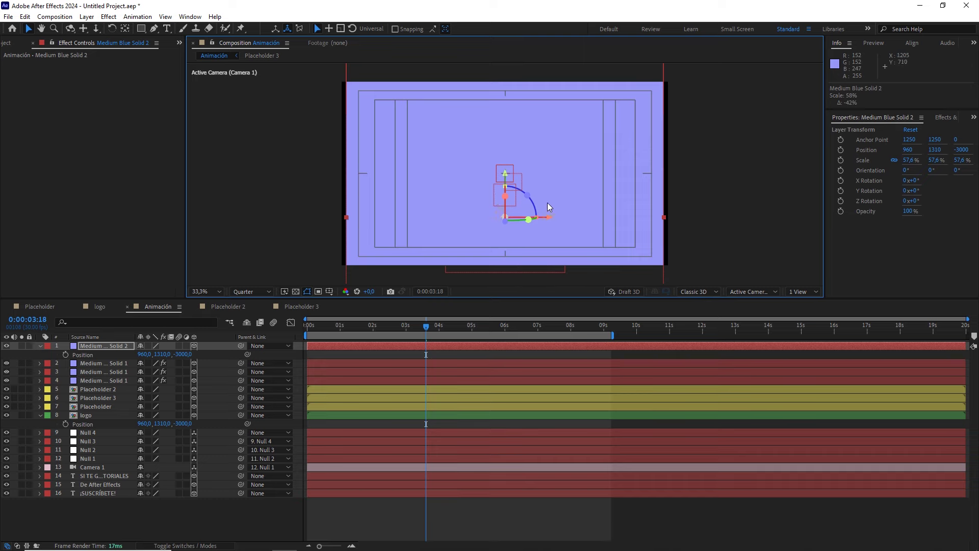
click(806, 296)
Show a Left side view beside the Active Camera view and pan it to frame the camera
click(807, 318)
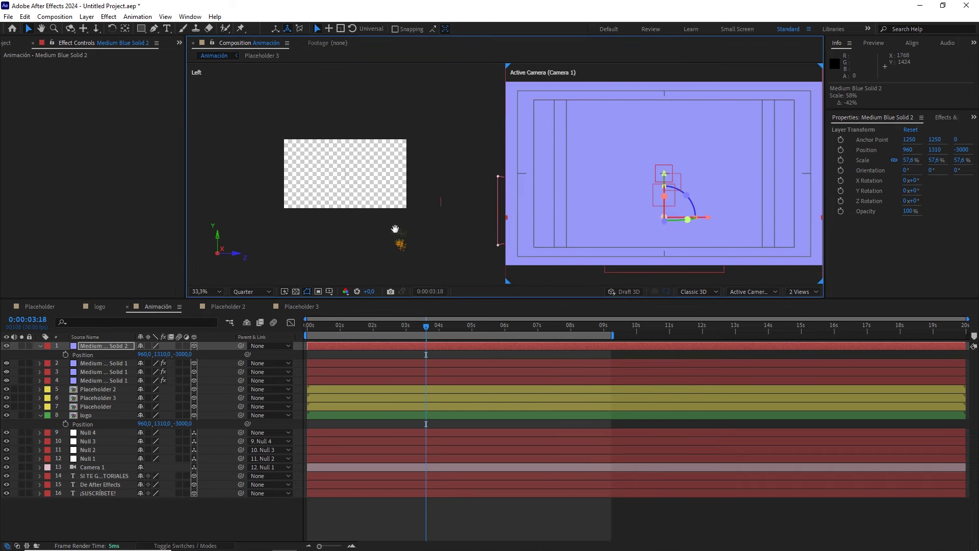
scroll(400, 230, down, 3)
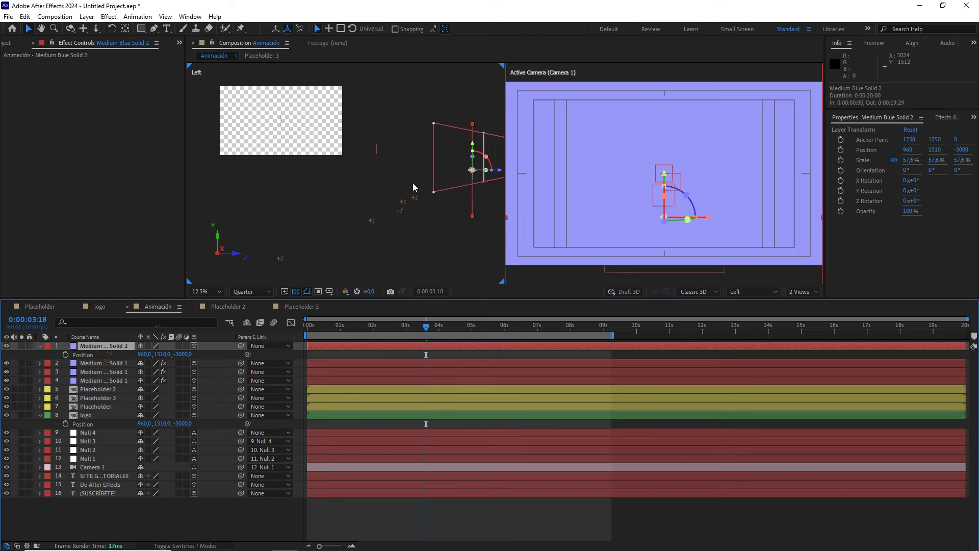
drag(413, 182, 334, 151)
click(110, 347)
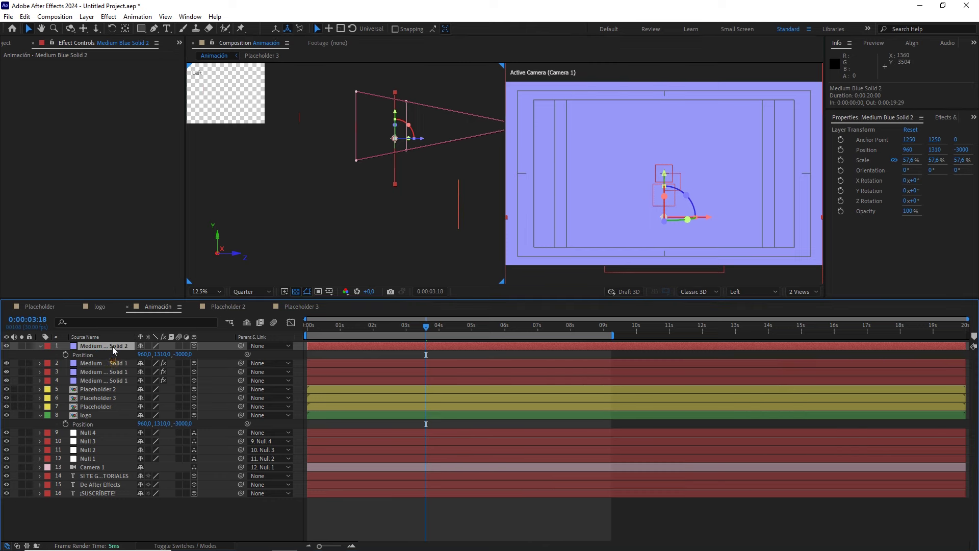
click(94, 415)
scroll(410, 138, up, 2)
drag(409, 137, 337, 191)
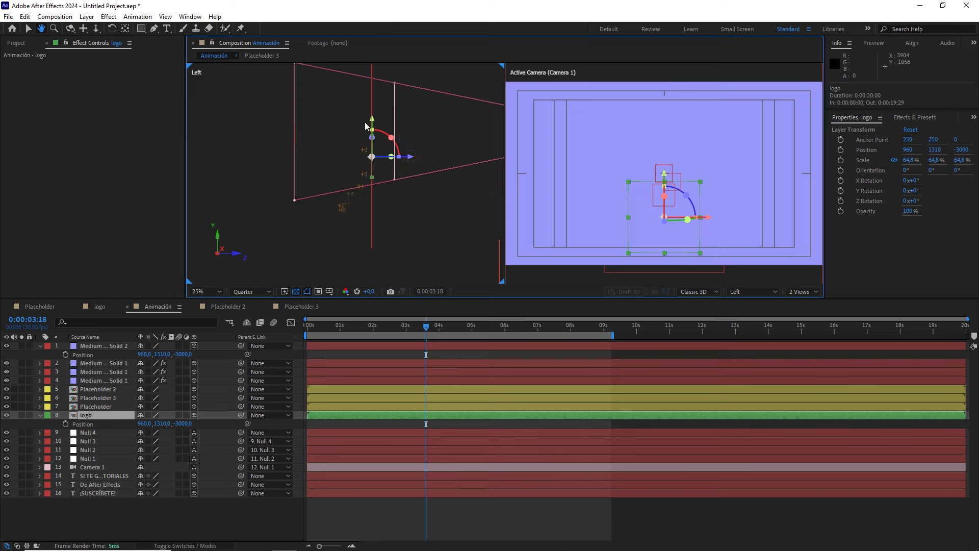
Show Layer Name in the timeline, inspect the solids and panels sideways, then return to 1 View
click(105, 338)
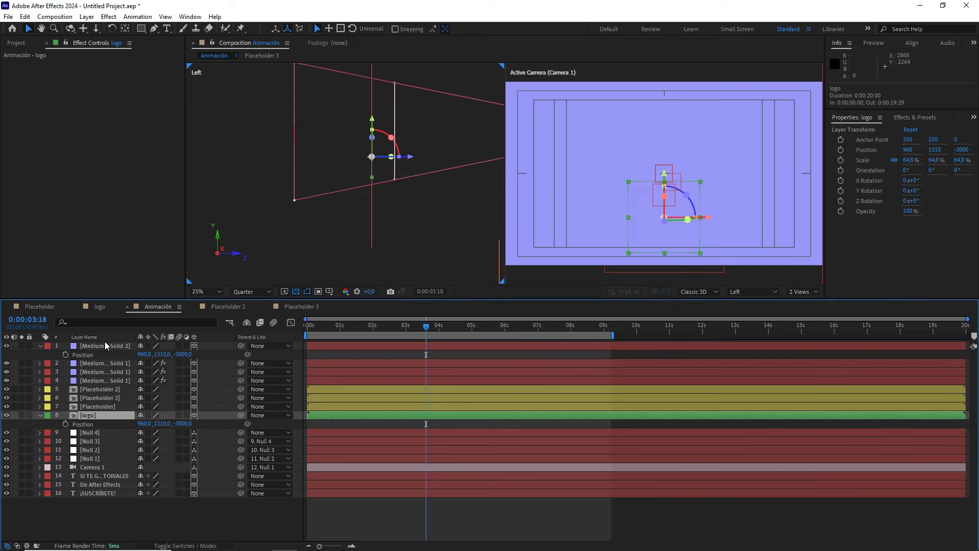
scroll(338, 195, down, 2)
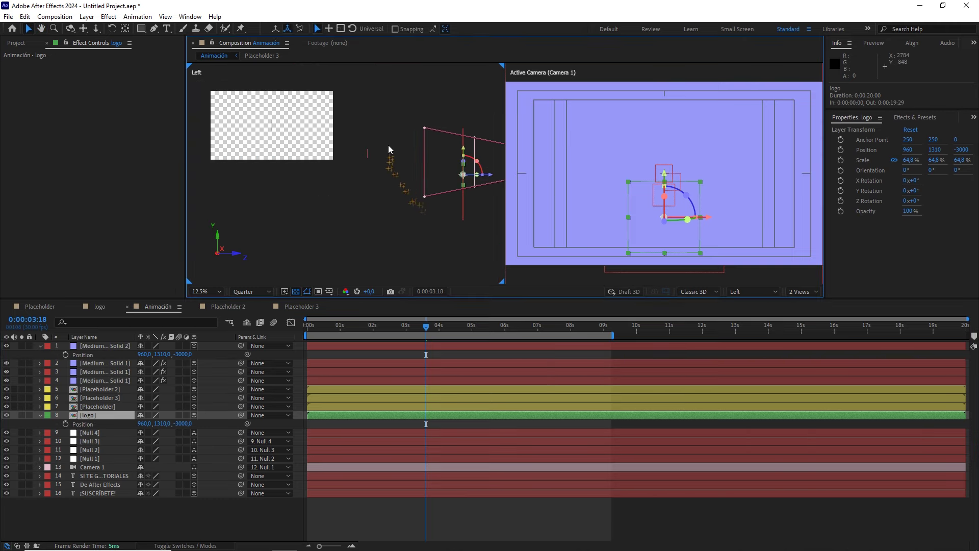
click(295, 291)
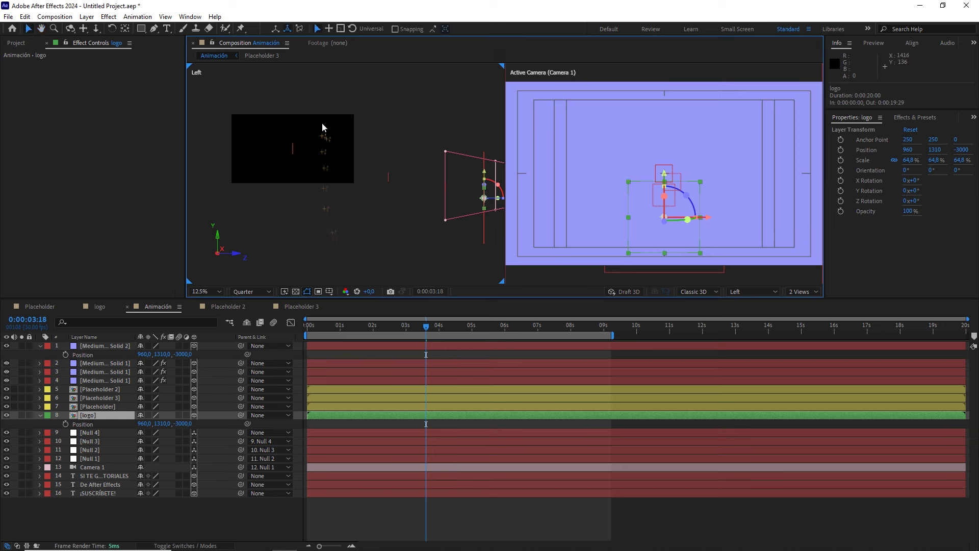
drag(323, 122, 262, 183)
click(357, 207)
click(388, 177)
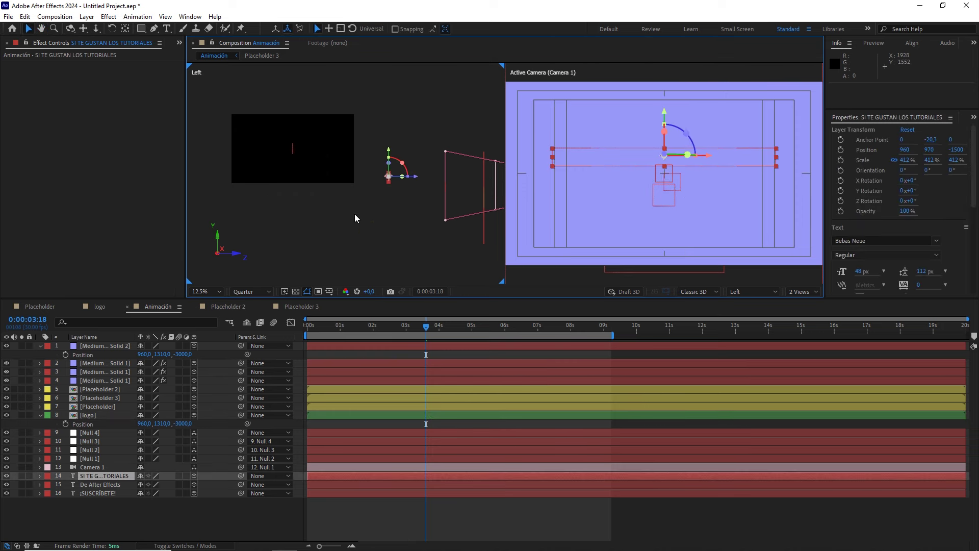
drag(365, 234, 207, 167)
key(v)
drag(471, 153, 354, 248)
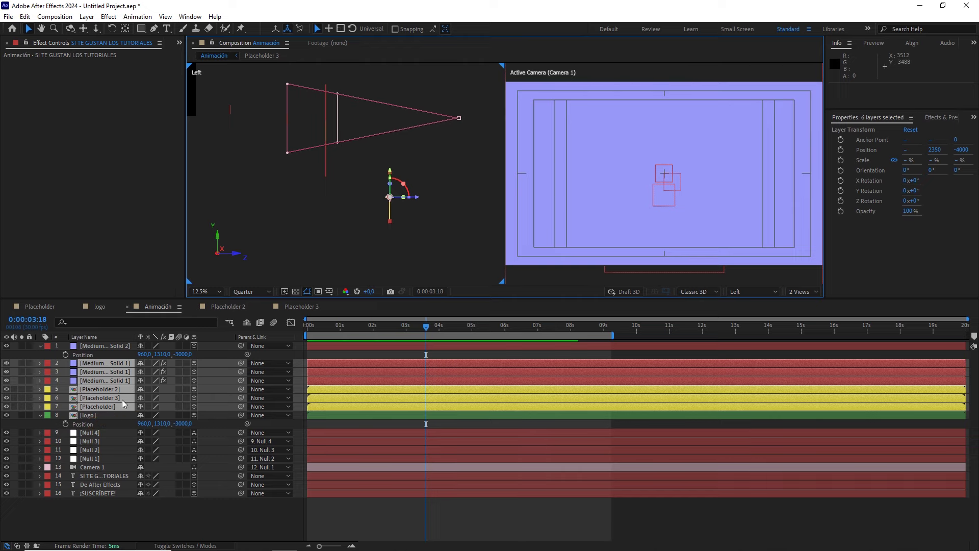
click(807, 292)
click(803, 303)
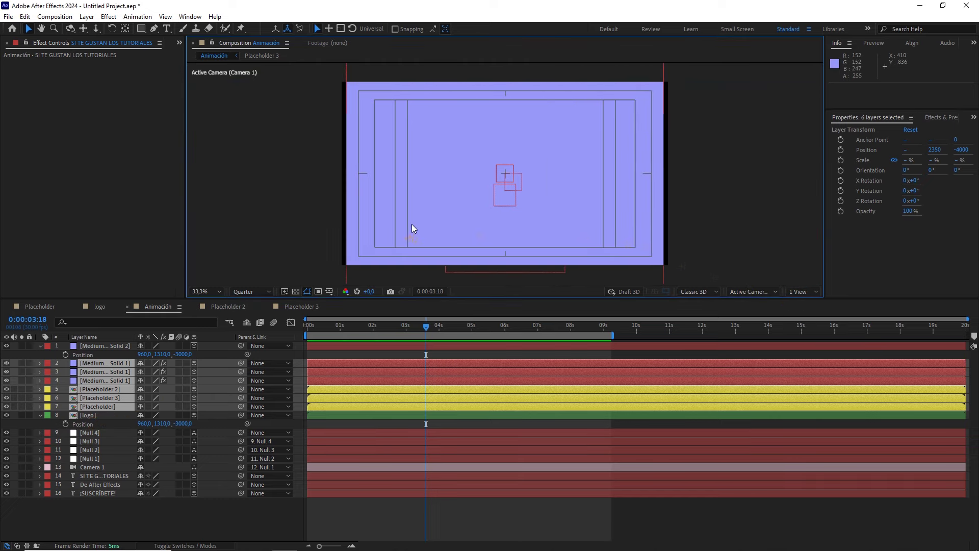
Make Medium Blue Solid 2 translucent and draw an elliptical mask matching the logo's blue disc
click(114, 346)
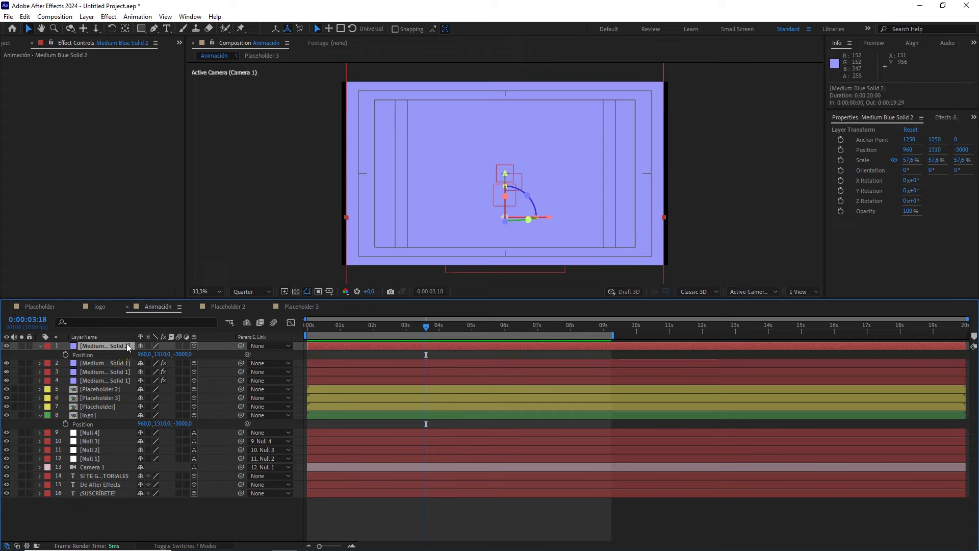
key(t)
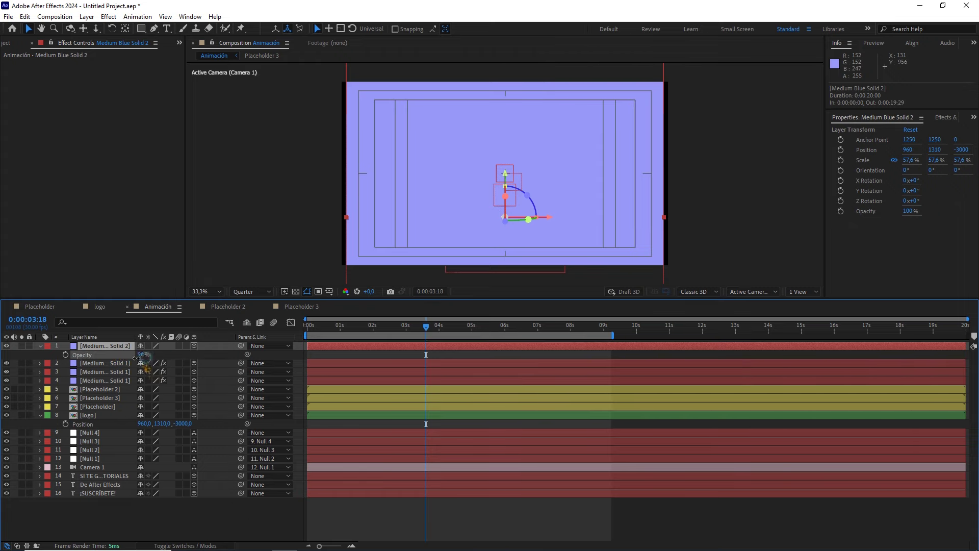
drag(142, 354, 101, 357)
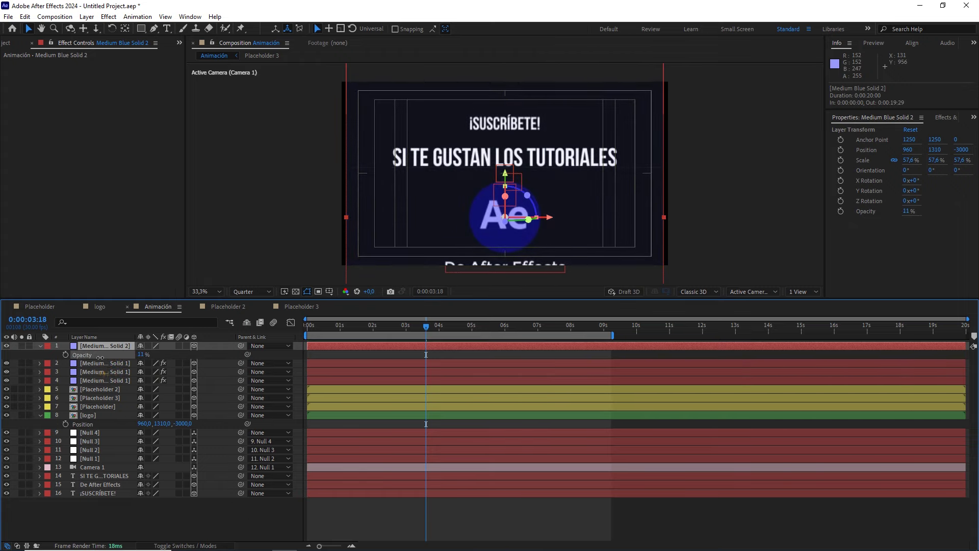
scroll(505, 240, up, 3)
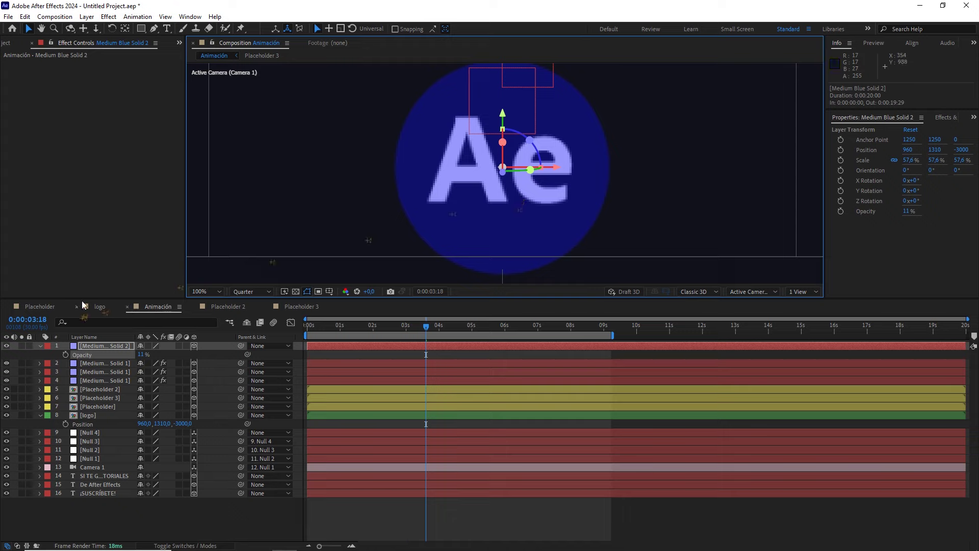
click(142, 29)
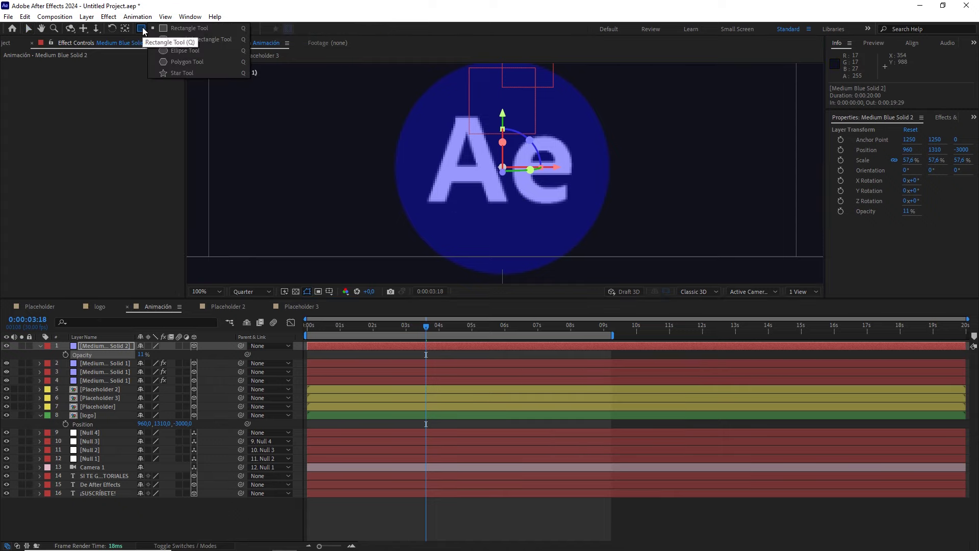
click(175, 53)
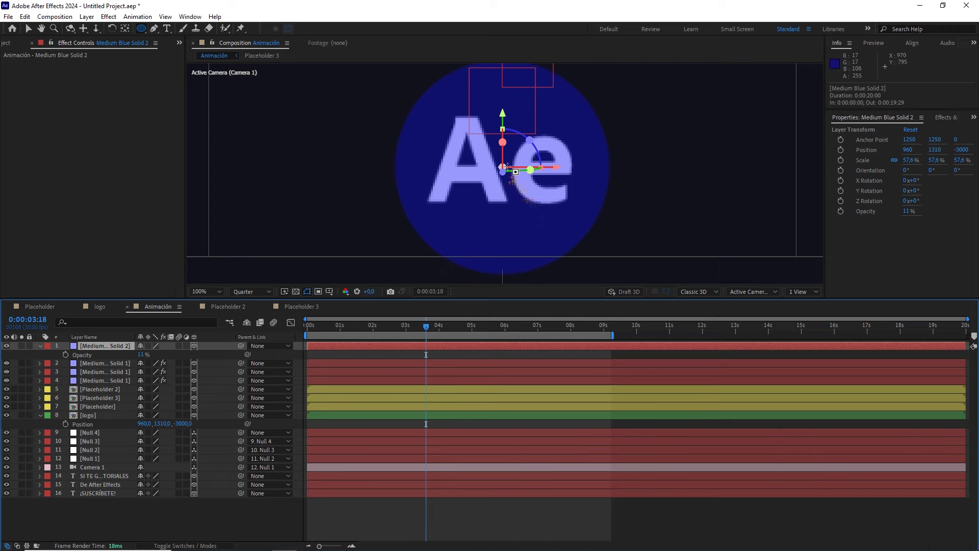
drag(503, 166, 551, 218)
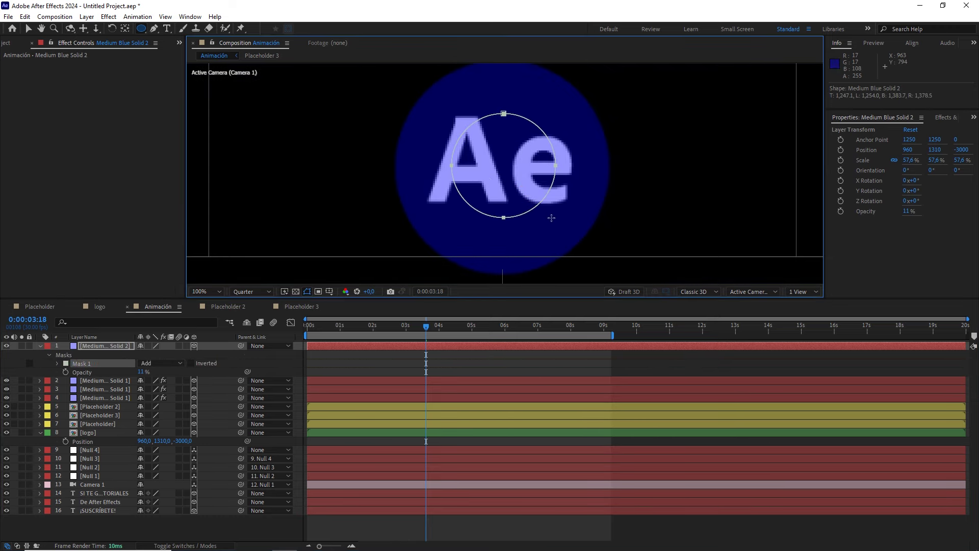
mouse_move(555, 221)
mouse_down()
mouse_move(593, 272)
mouse_move(605, 271)
mouse_up()
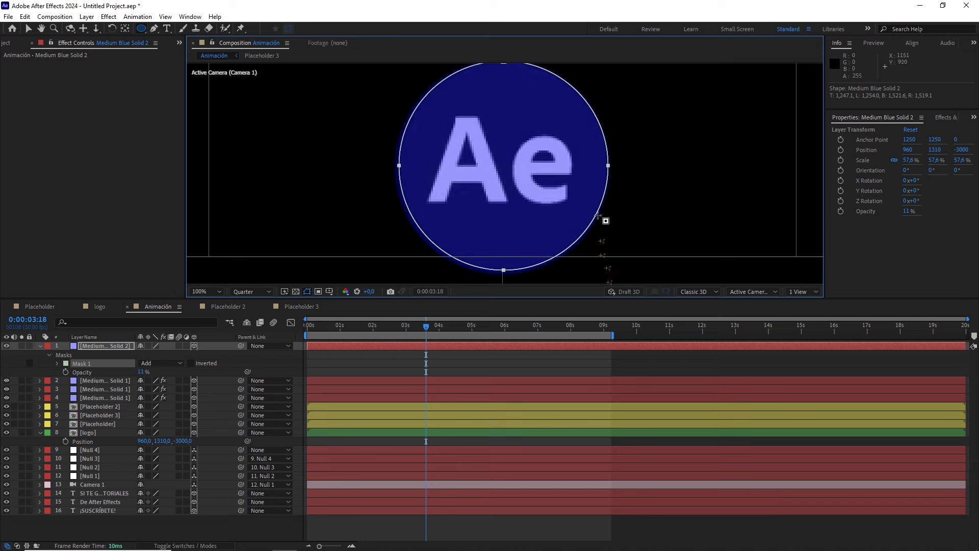
key(comma)
key(comma)
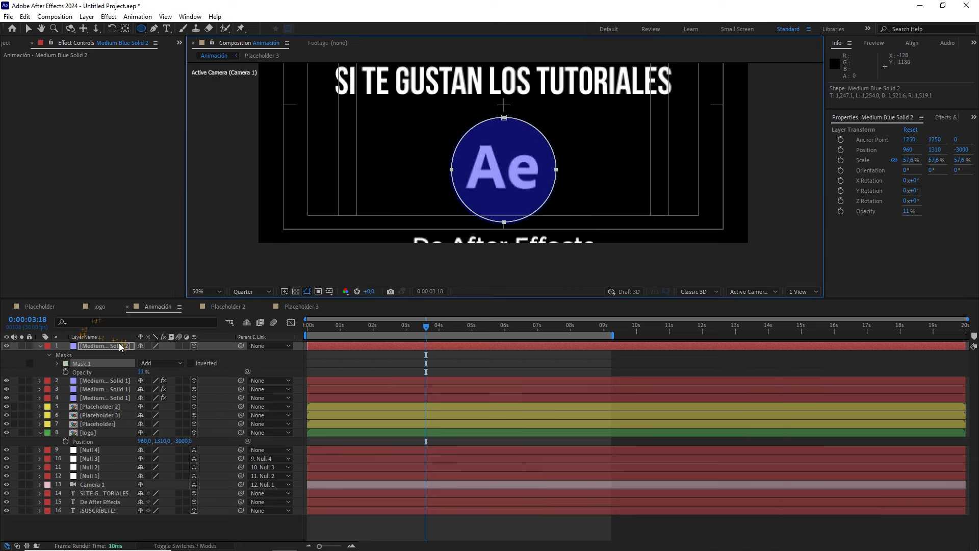
click(121, 347)
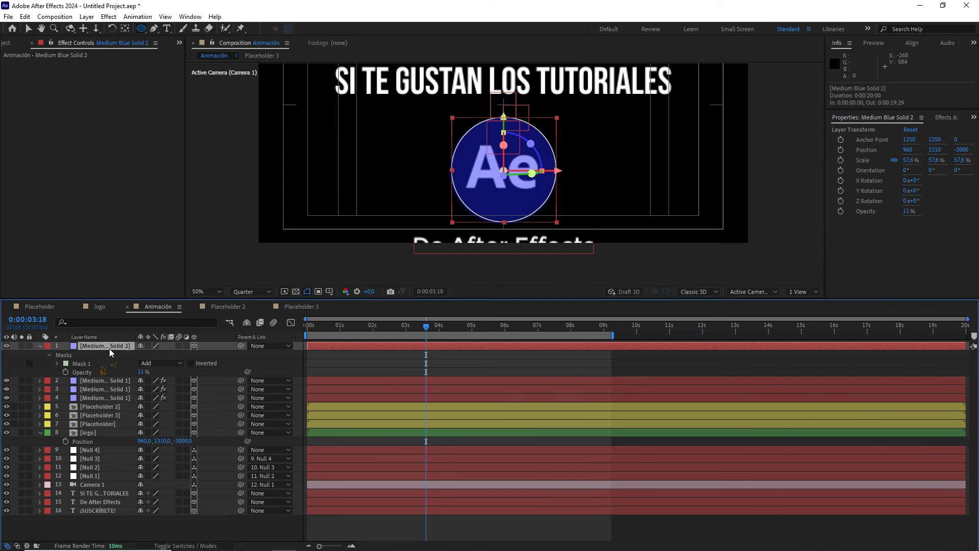
Apply Saber with its core following the layer masks, restore 100% opacity, and set Add mode
click(103, 19)
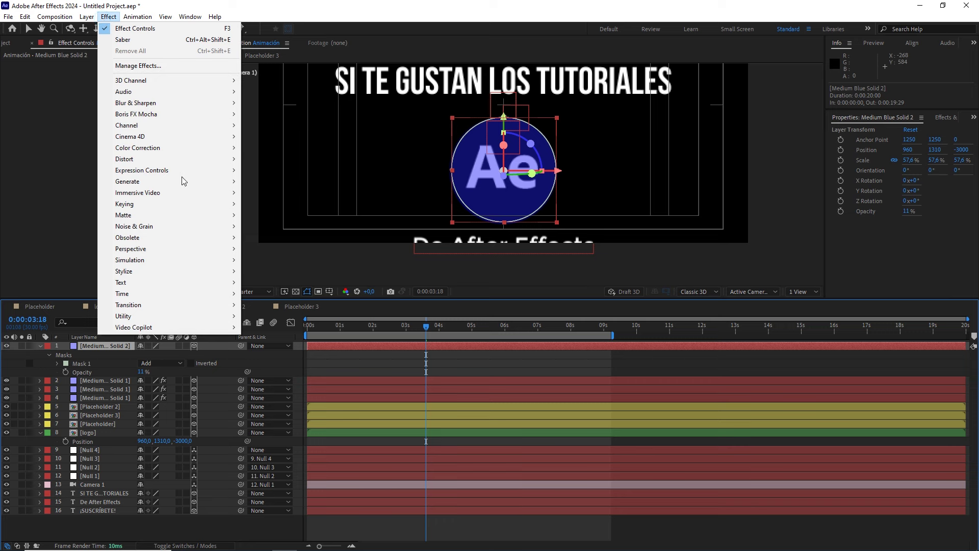
mouse_move(204, 328)
click(277, 331)
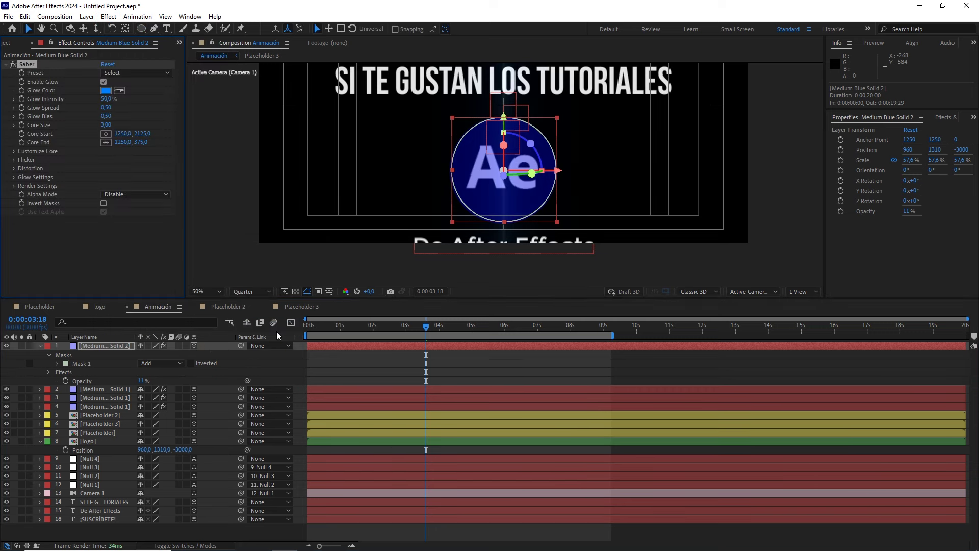
drag(141, 381, 248, 380)
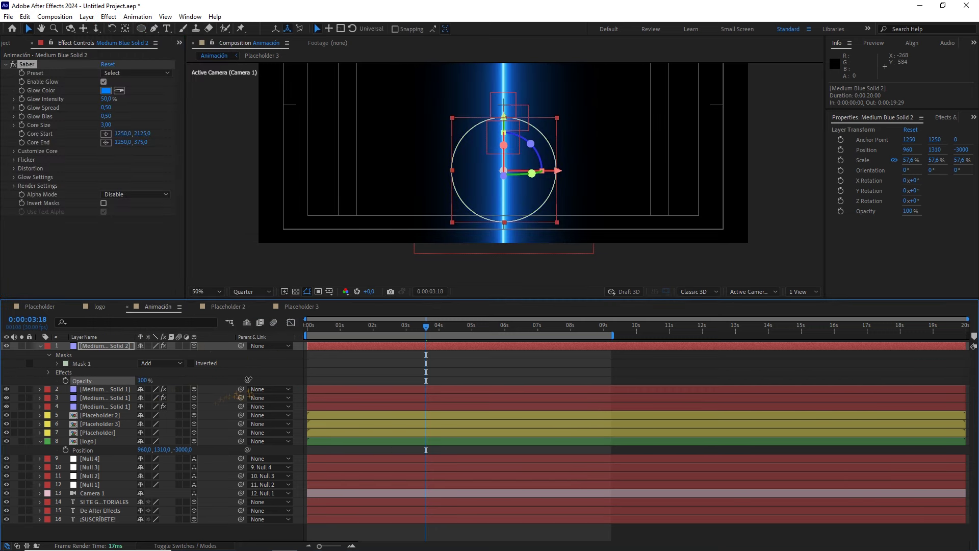
click(14, 151)
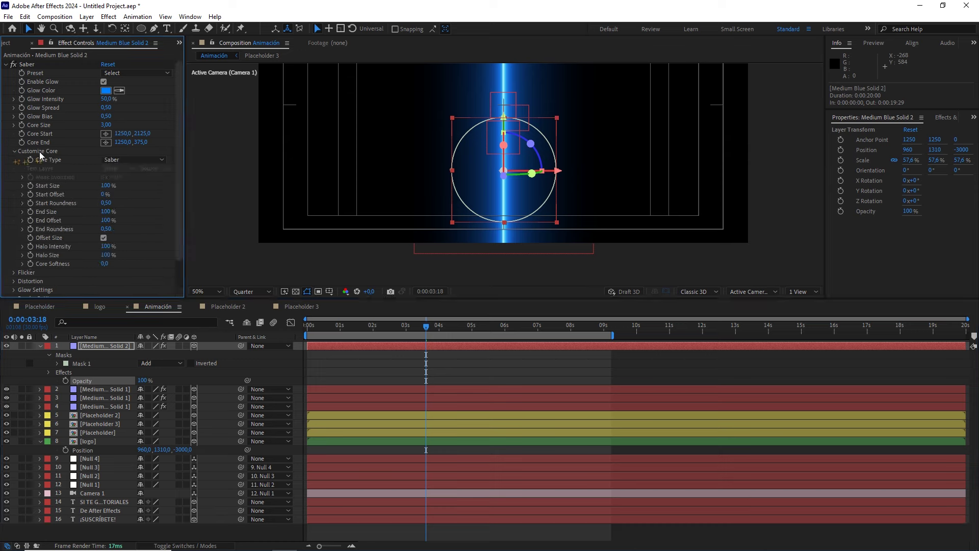
click(132, 159)
click(138, 179)
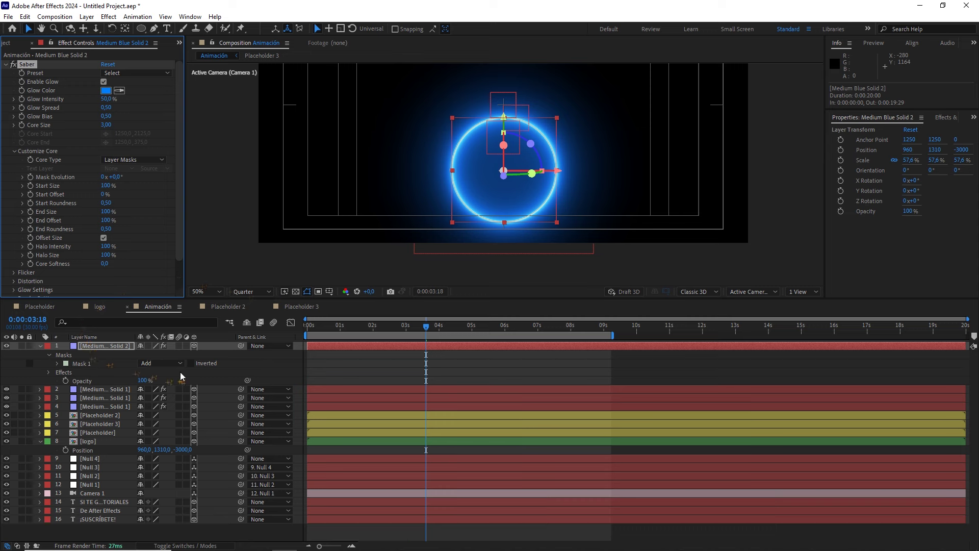
click(120, 348)
click(154, 346)
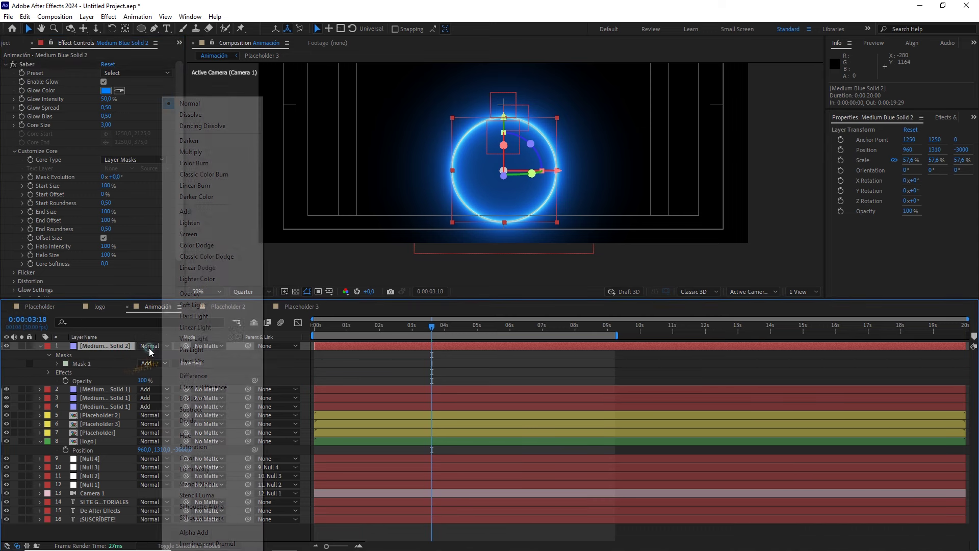
click(194, 211)
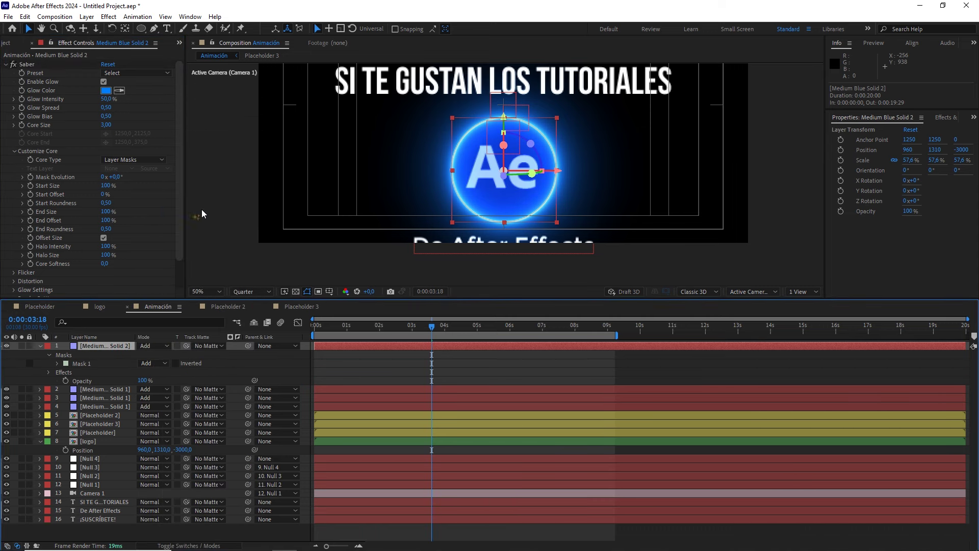
After trying orange and a sampled purple, set the Saber glow colour to purple-magenta D53EDA
click(105, 90)
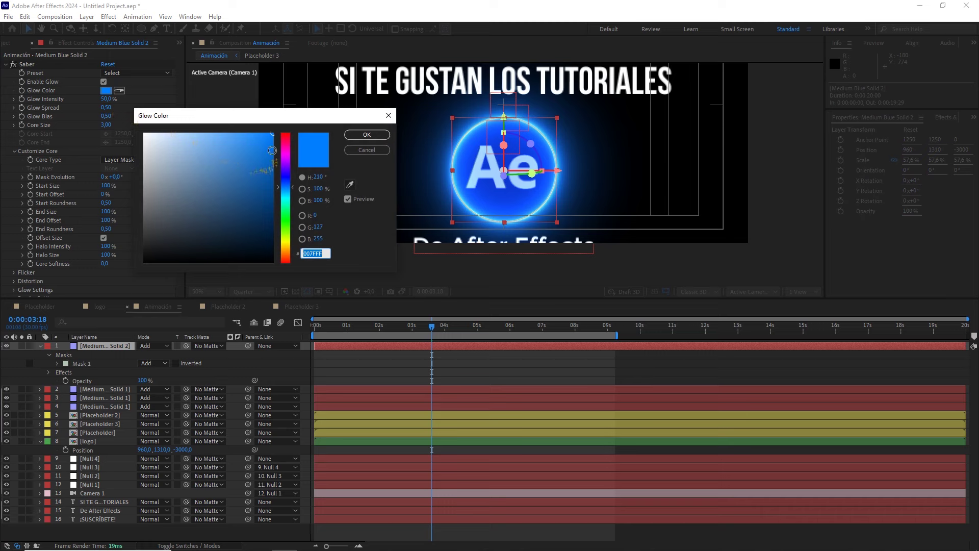
mouse_move(286, 176)
mouse_down()
mouse_move(286, 158)
mouse_move(290, 251)
mouse_up()
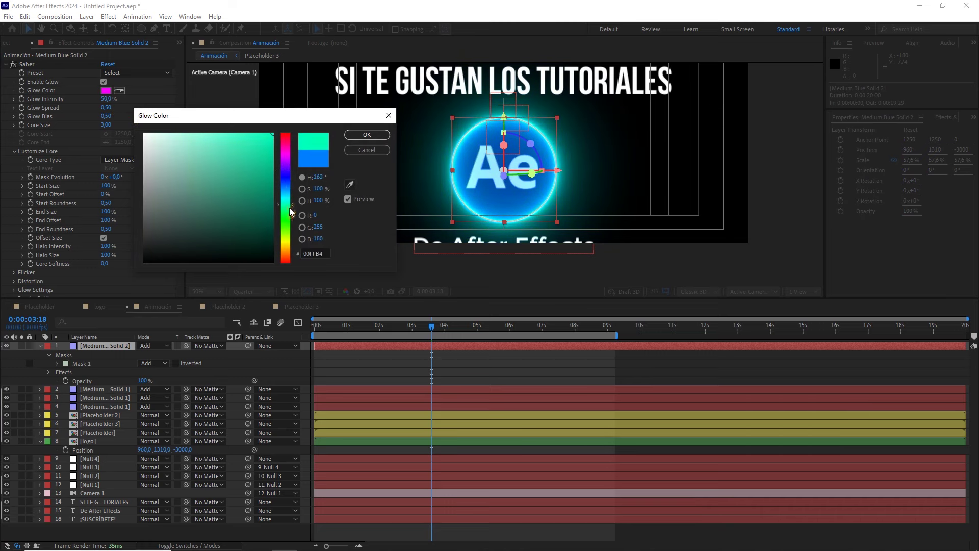
click(363, 134)
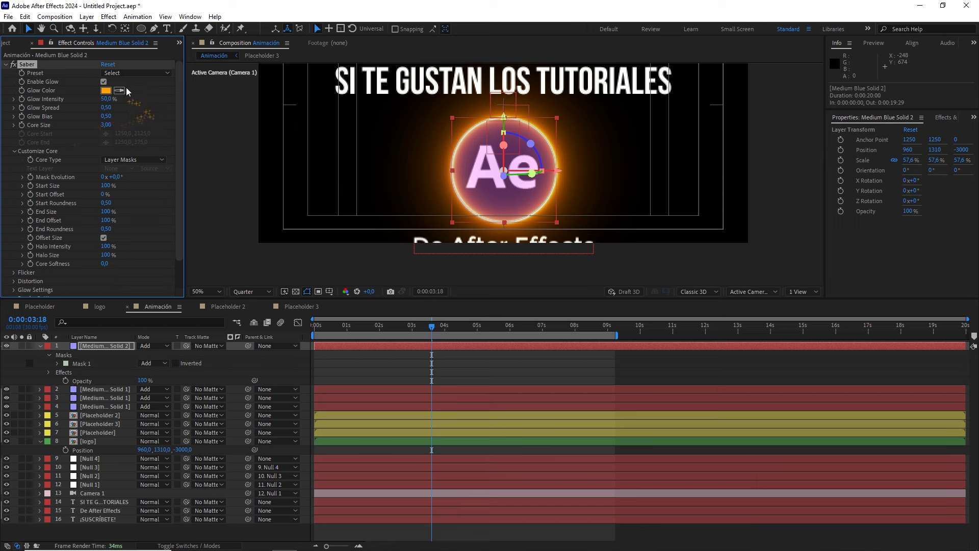
click(119, 91)
click(478, 145)
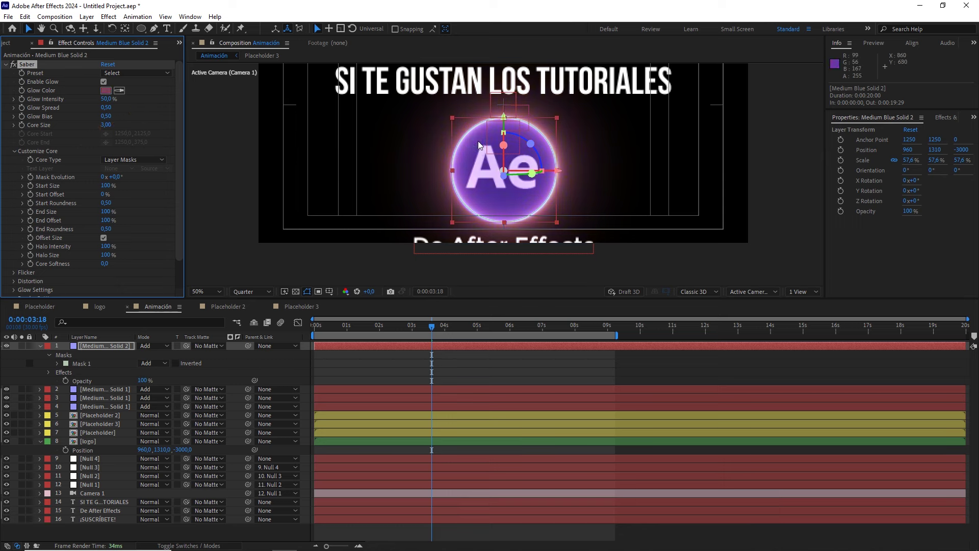
click(105, 90)
click(237, 152)
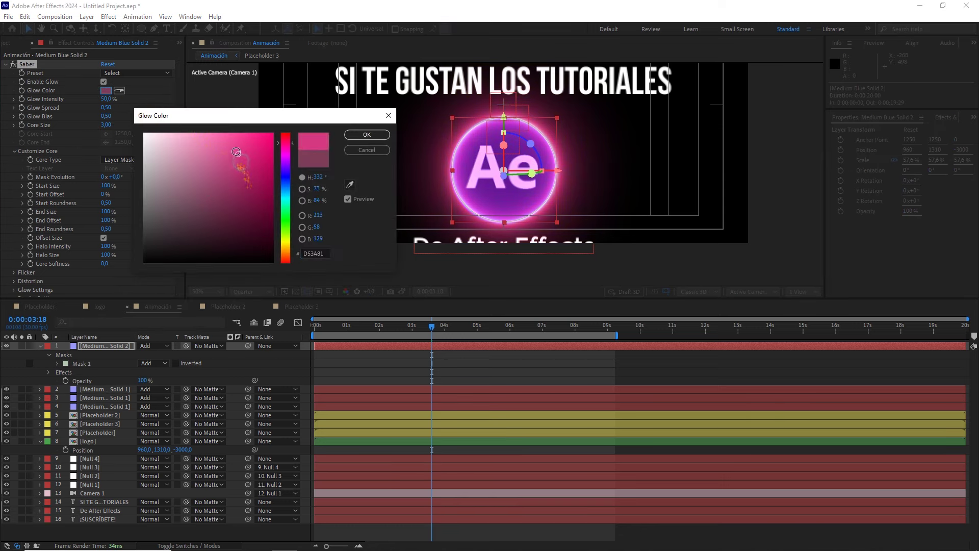
drag(292, 143, 292, 156)
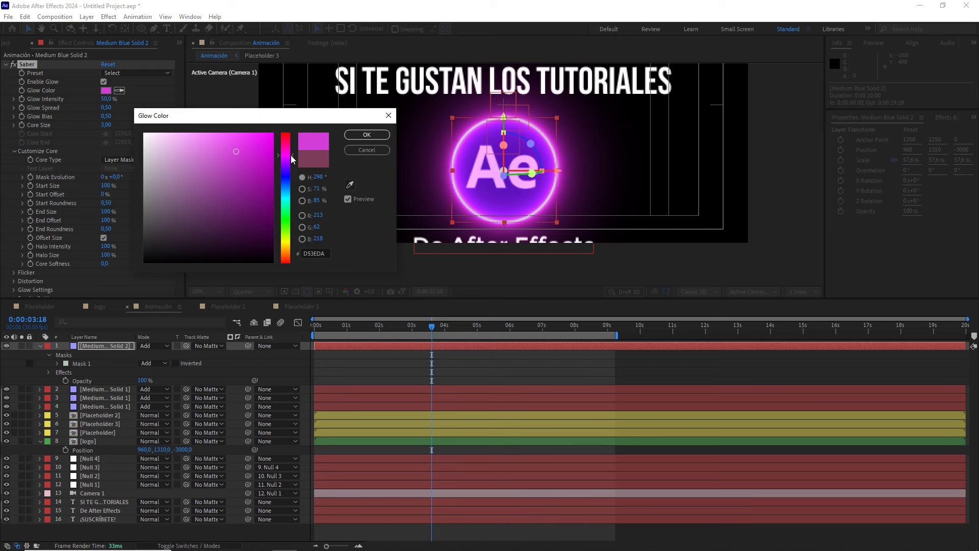
click(367, 135)
click(37, 350)
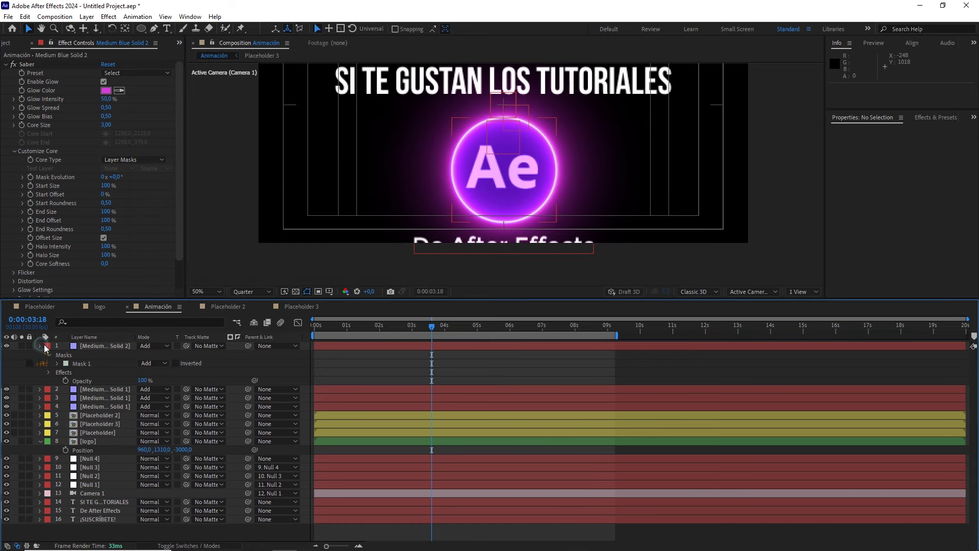
click(40, 346)
click(102, 345)
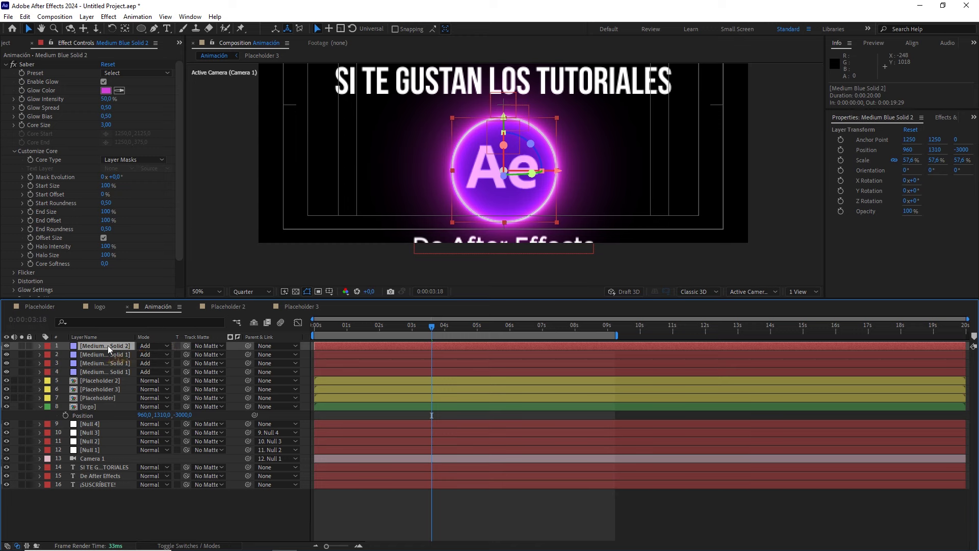
Move Medium Blue Solid 2 below the logo layer in the timeline
drag(109, 350, 102, 414)
click(262, 502)
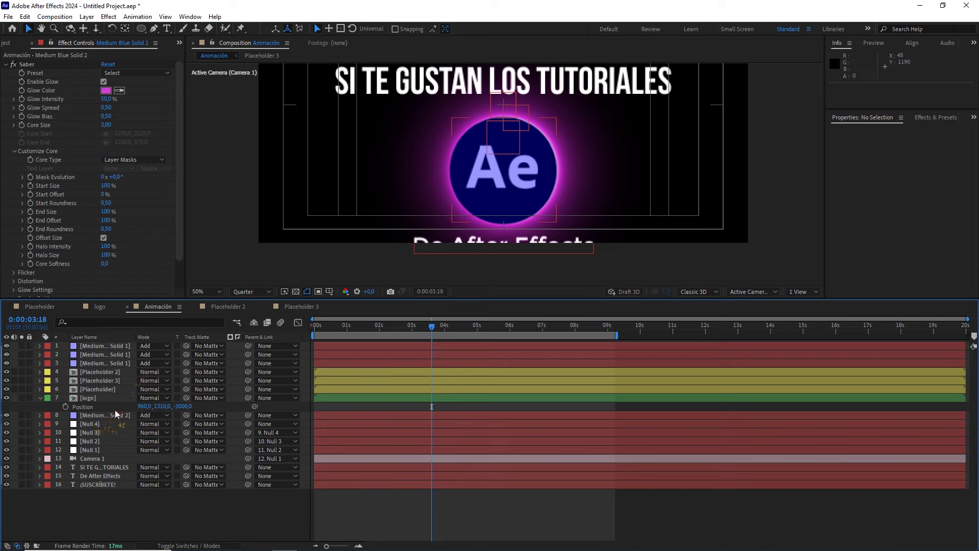
key(comma)
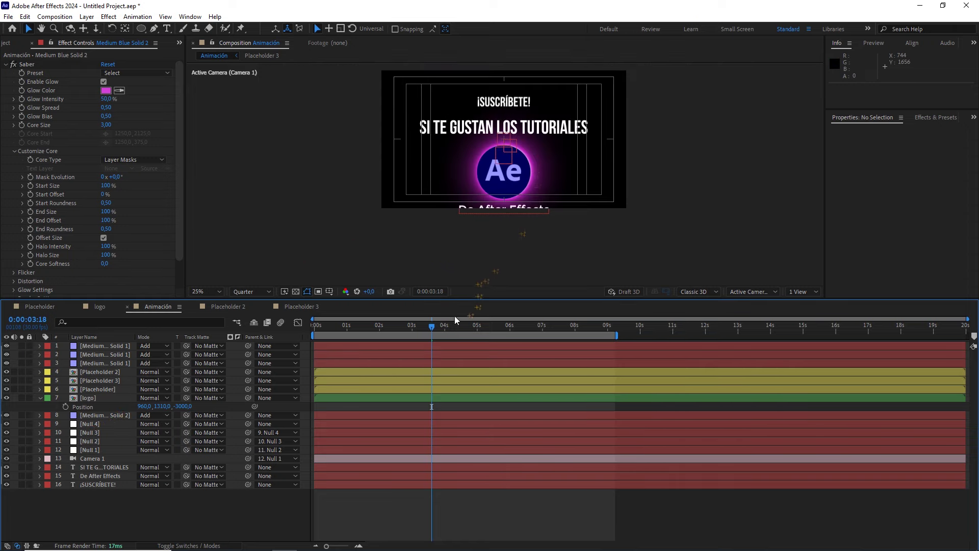
Hide the Title/Action Safe guides, preview from the start, and stop near 0:00:06:21
drag(442, 327, 303, 299)
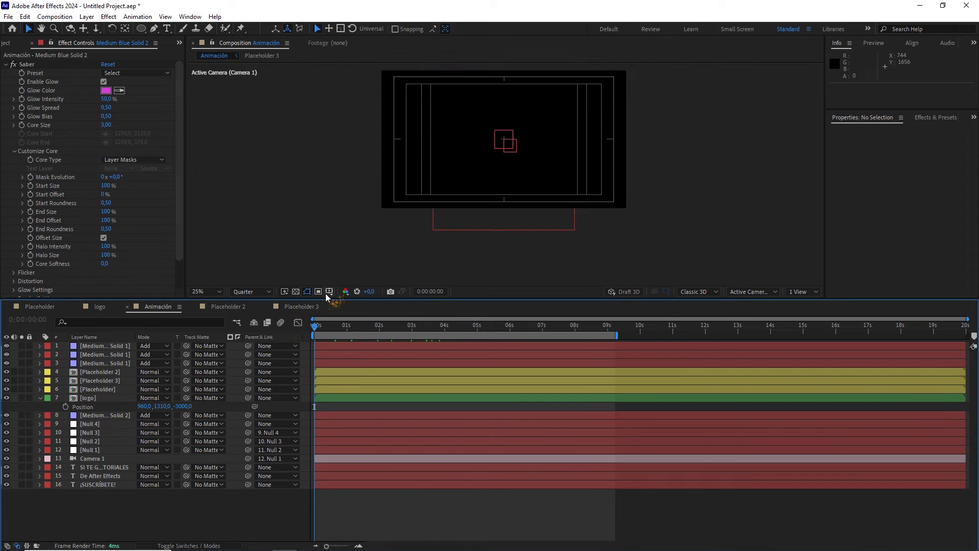
click(328, 293)
click(357, 304)
key(space)
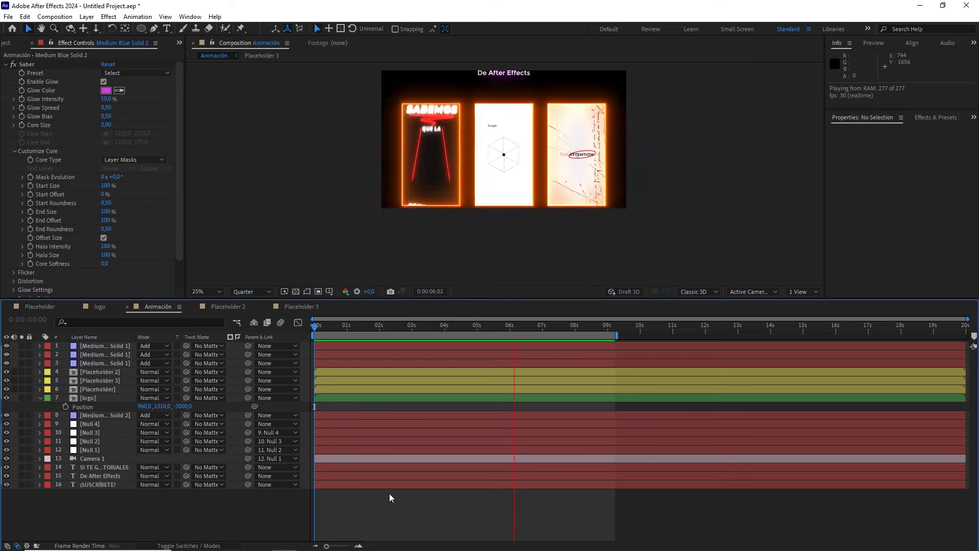
key(space)
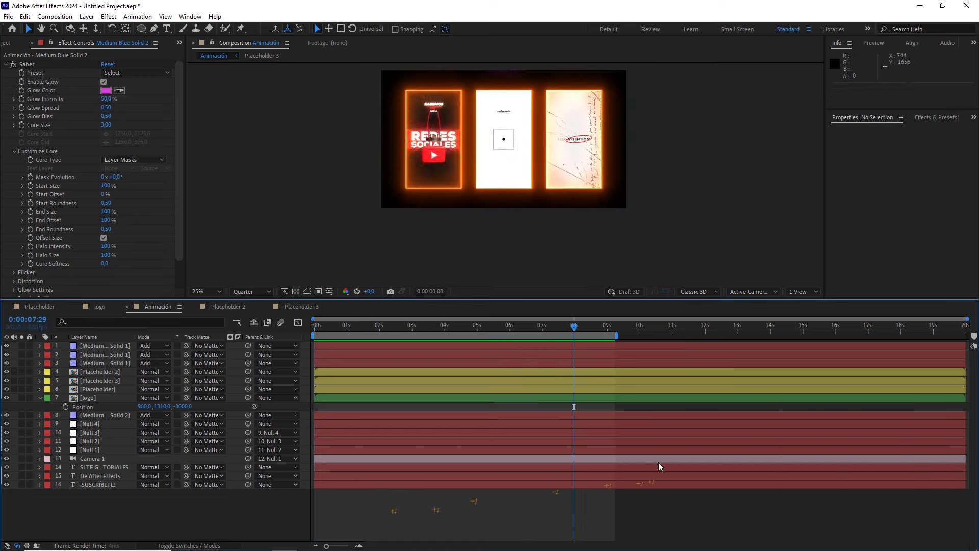
click(533, 326)
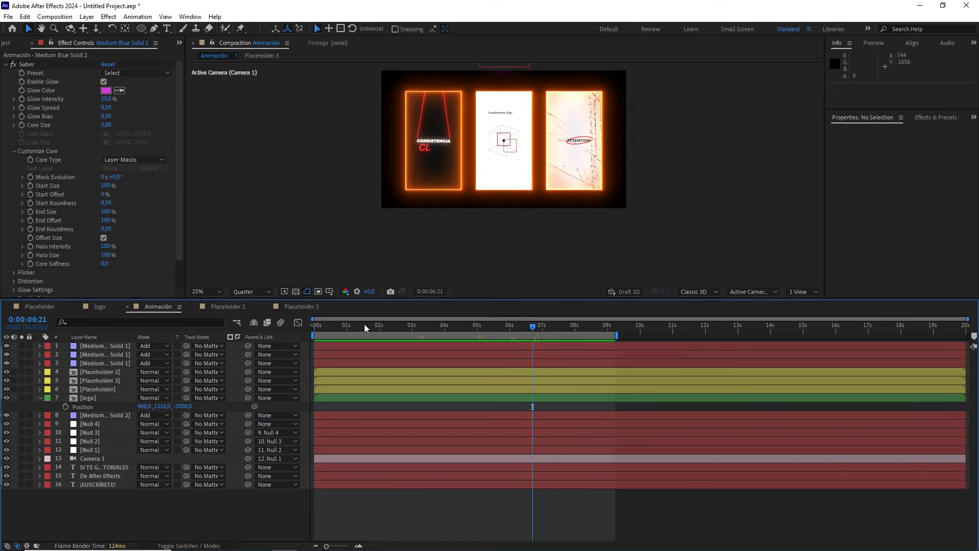
At Null 4's 0:00:07:00 keyframe, select the three placeholders and three glow solids
click(95, 424)
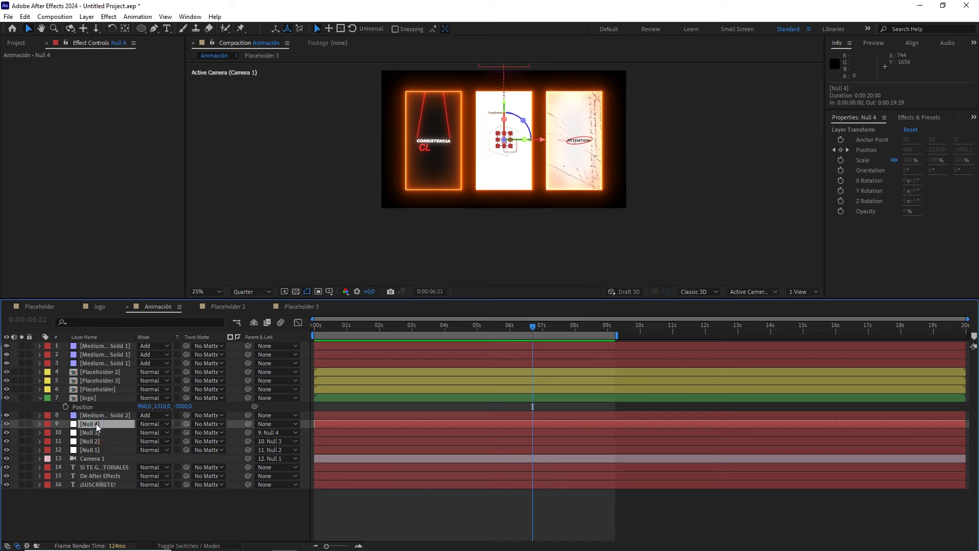
key(p)
click(542, 329)
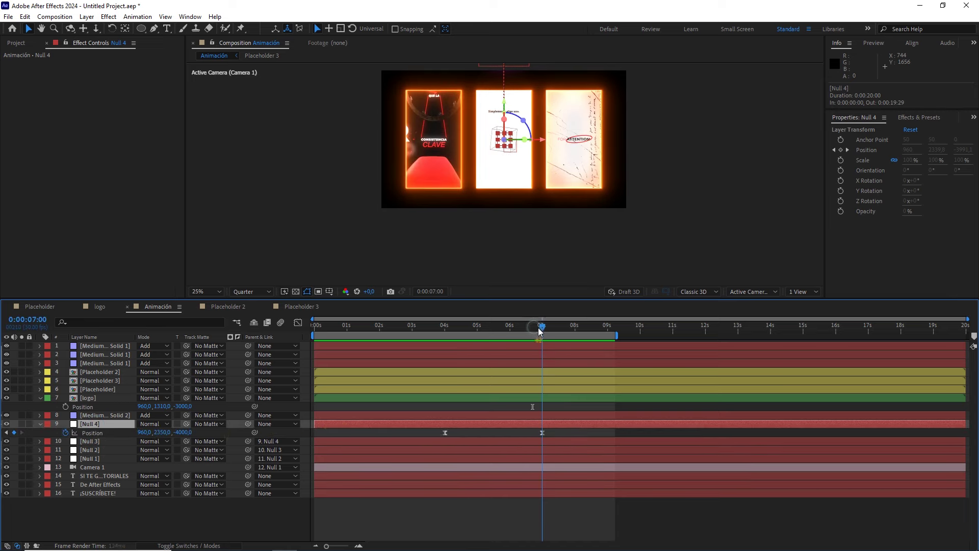
click(97, 372)
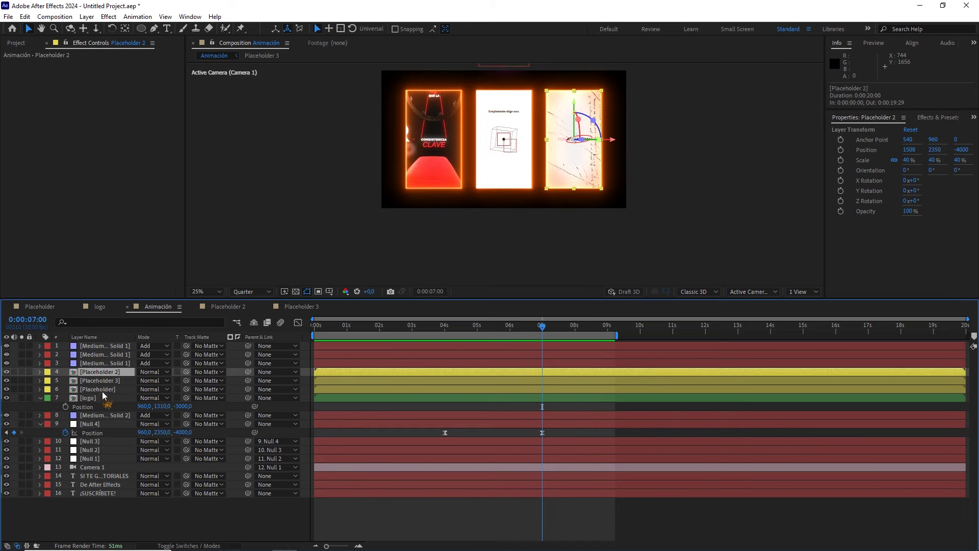
shift+click(98, 389)
shift+click(98, 346)
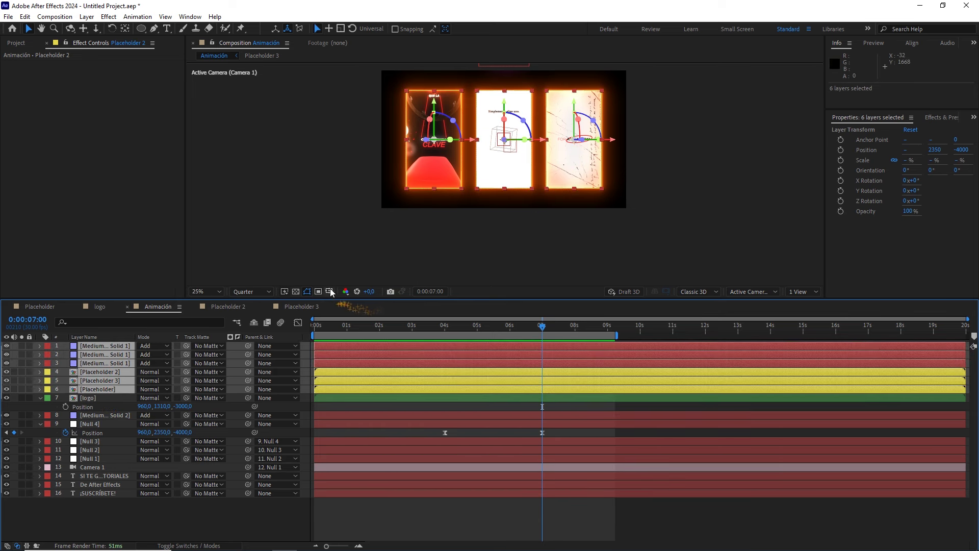
With safe guides on and a taller viewer, move the six layers down to Y 2402
click(329, 291)
click(360, 304)
scroll(505, 148, up, 2)
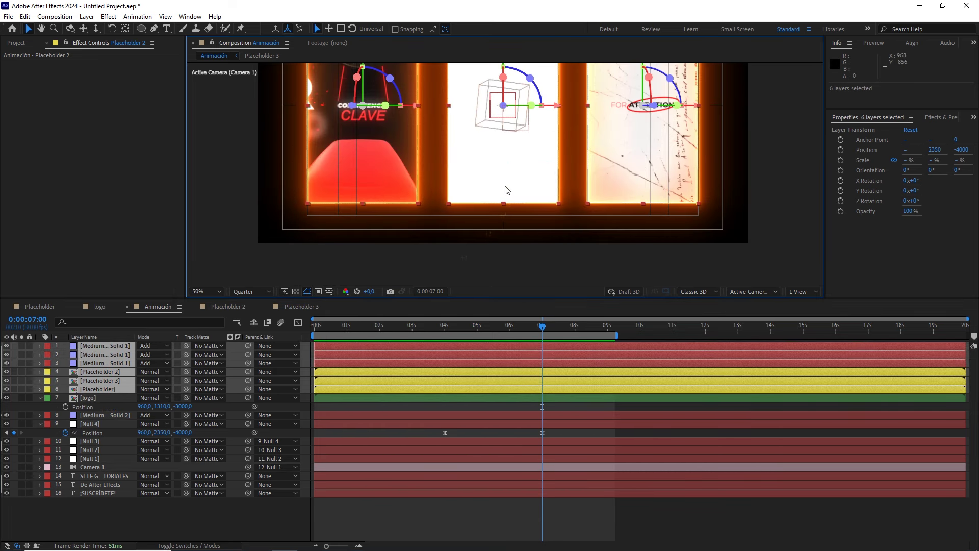
drag(478, 298, 479, 402)
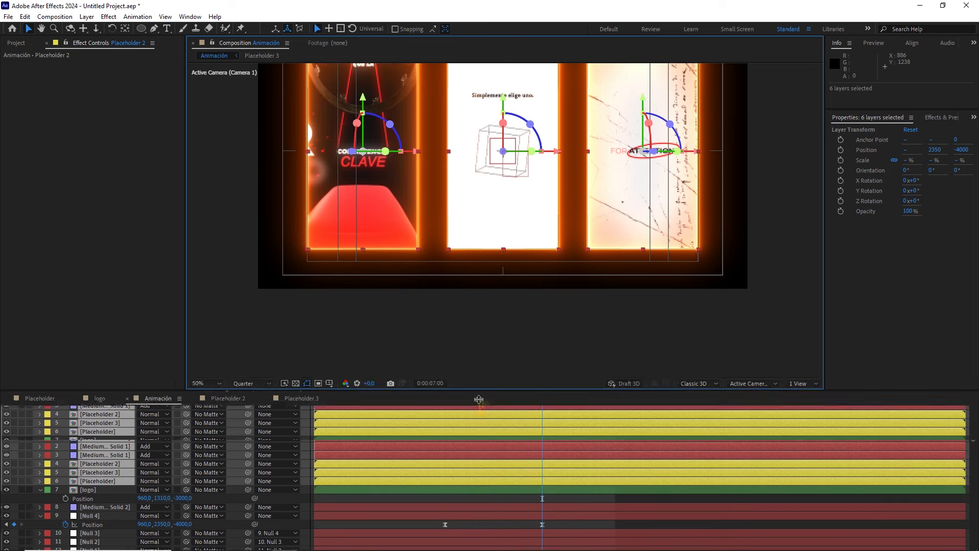
drag(534, 218, 533, 271)
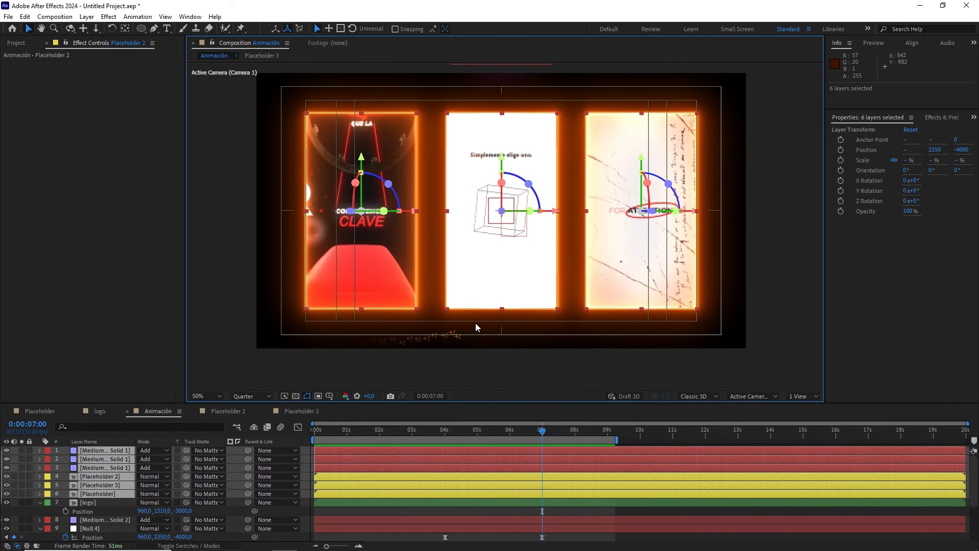
drag(643, 164, 644, 177)
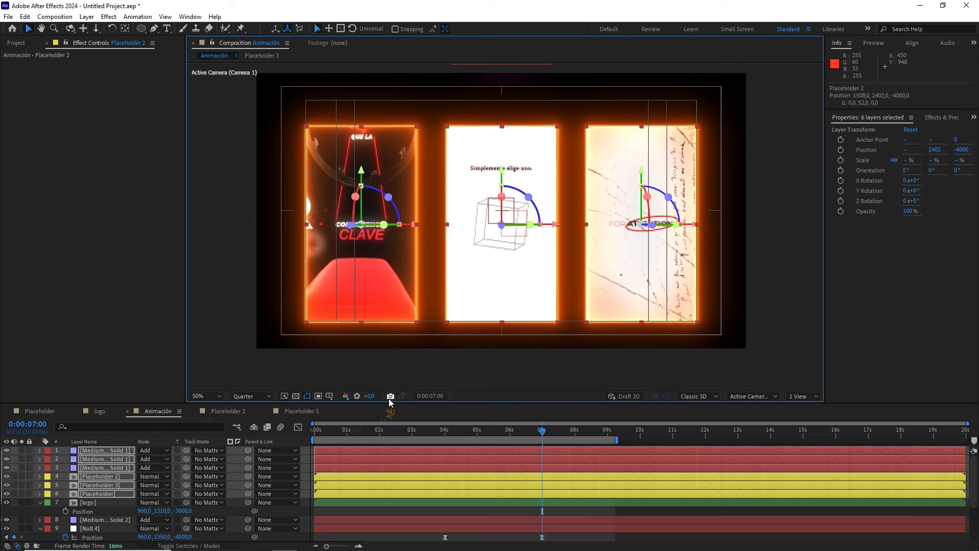
drag(388, 402, 391, 325)
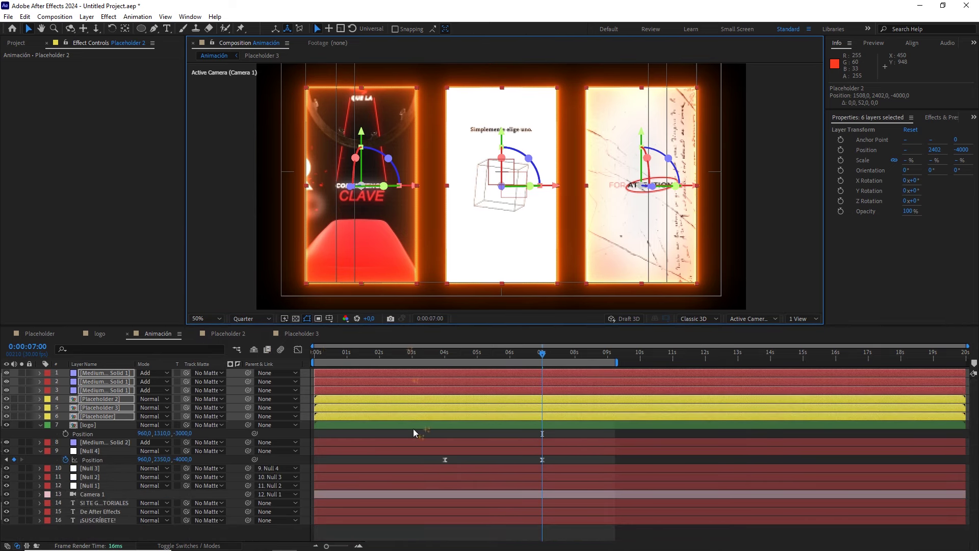
click(402, 436)
scroll(494, 225, down, 1)
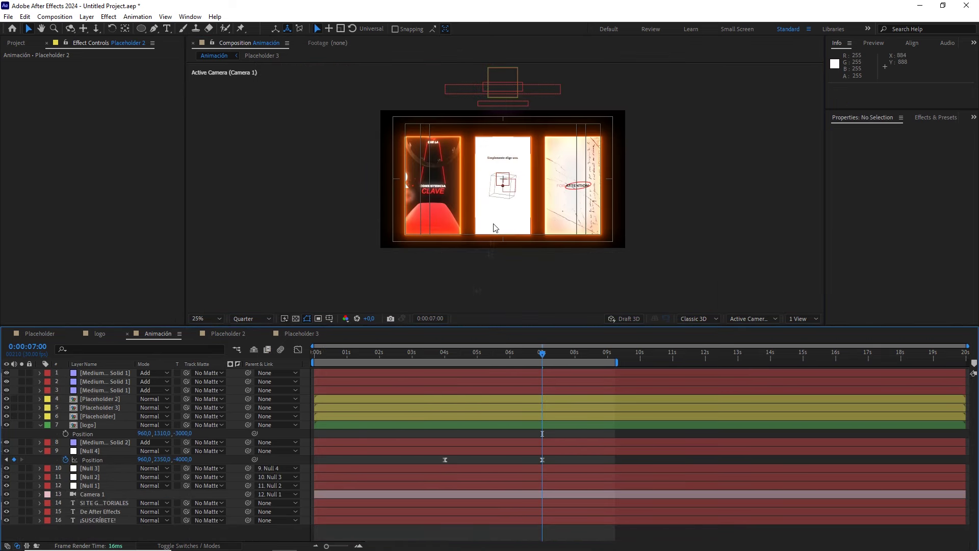
Create a new solid with default settings, Medium Blue Solid 3, and make it 3D
right_click(235, 378)
mouse_move(258, 383)
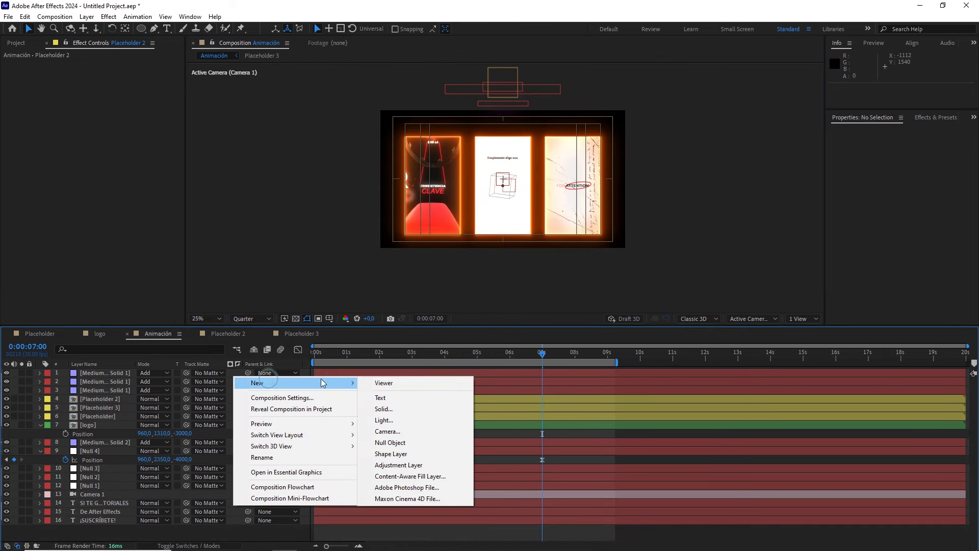
click(411, 410)
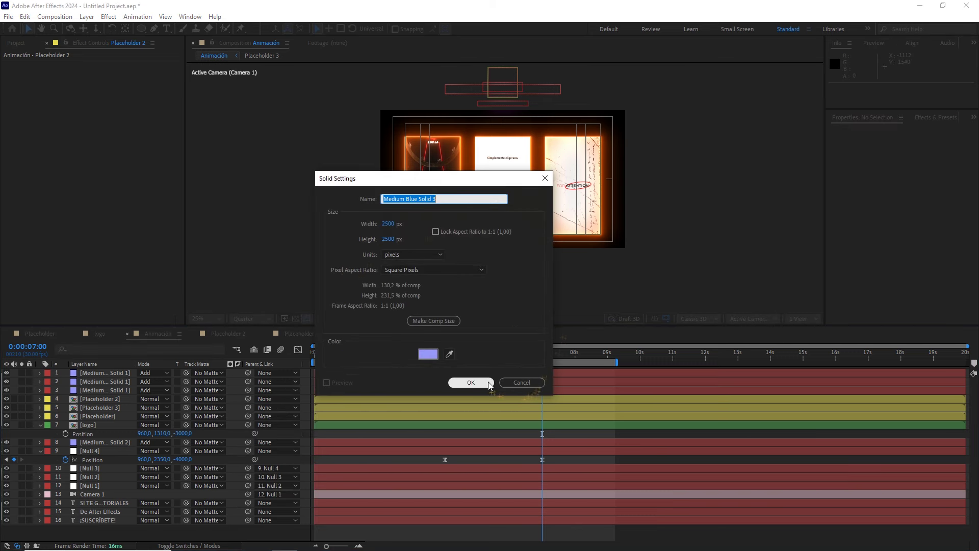
click(487, 383)
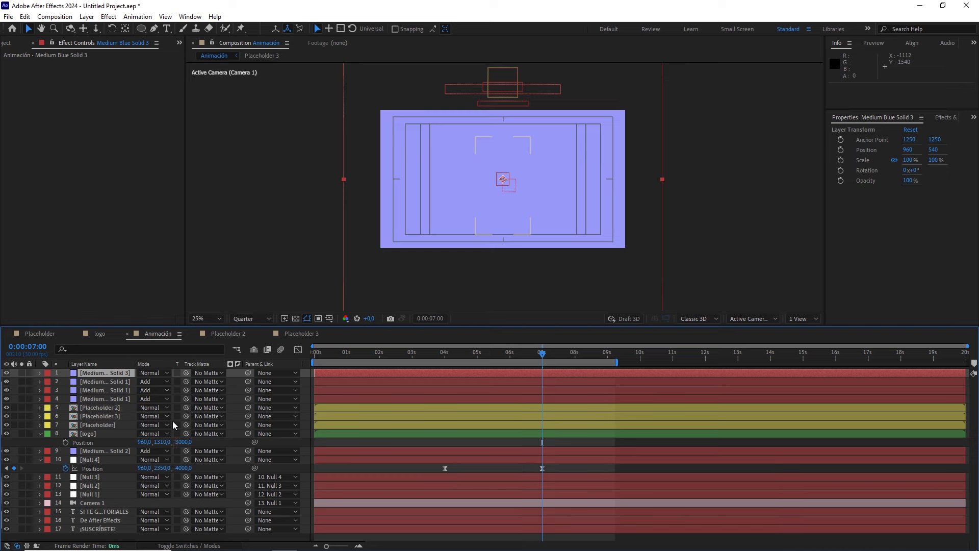
key(F4)
click(195, 373)
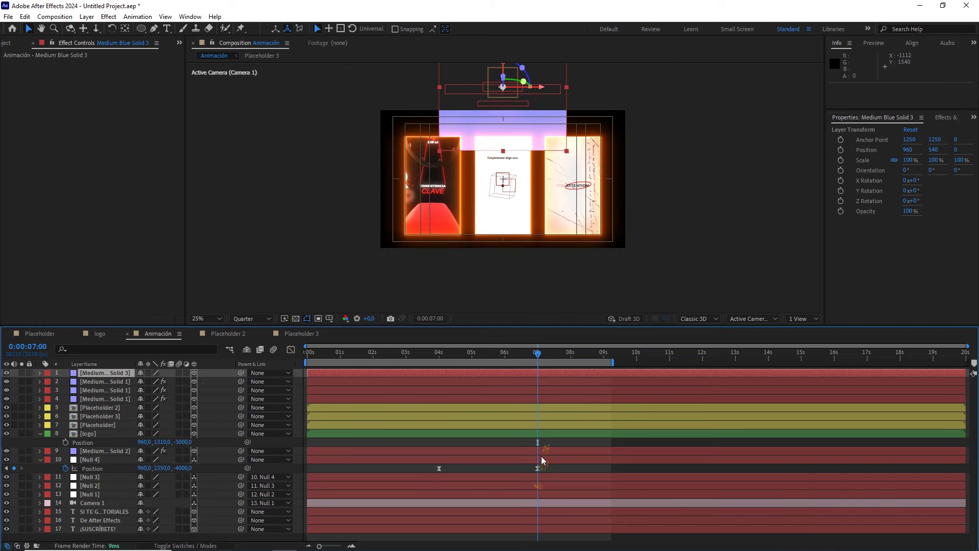
Give Medium Blue Solid 3 Null 4's position 960, 2350, -4000 and 26% opacity
key(ctrl+v)
click(908, 211)
text(26)
key(Return)
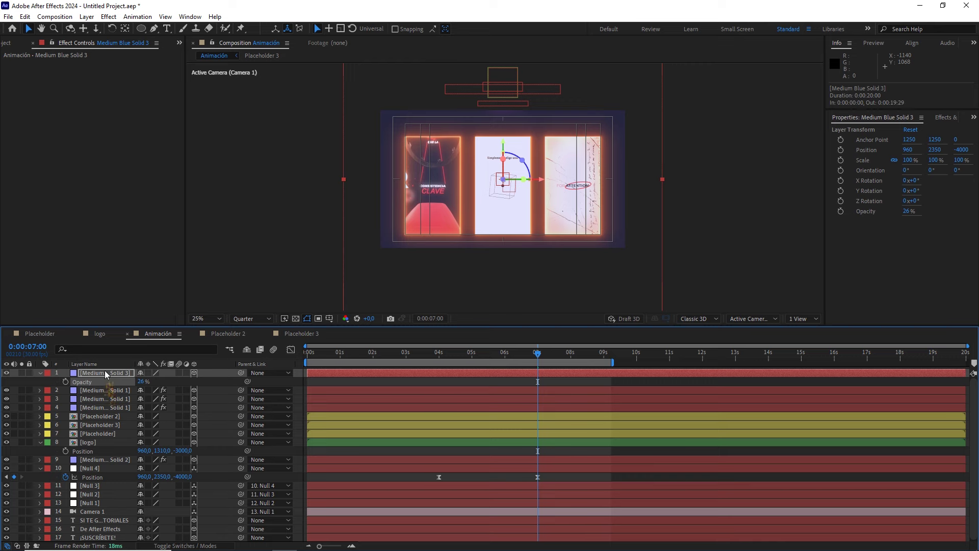
key(t)
scroll(387, 190, up, 2)
drag(424, 115, 434, 178)
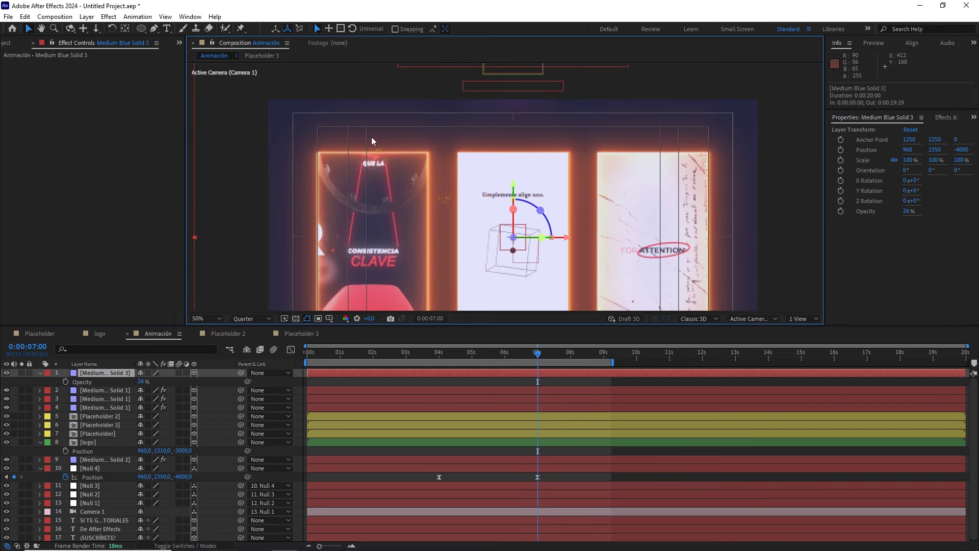
click(156, 31)
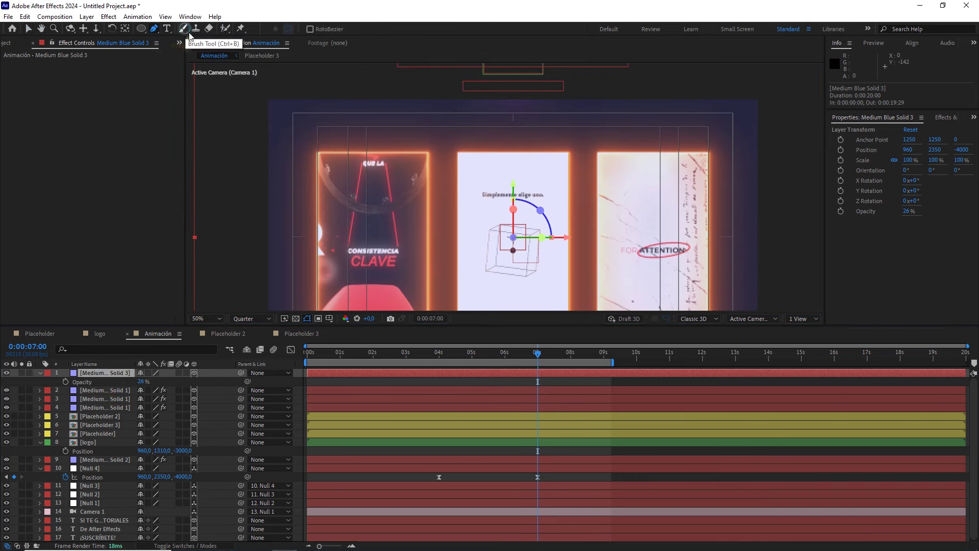
Draw a two-point mask line above the panels and raise the solid's opacity to 100%
key(period)
key(comma)
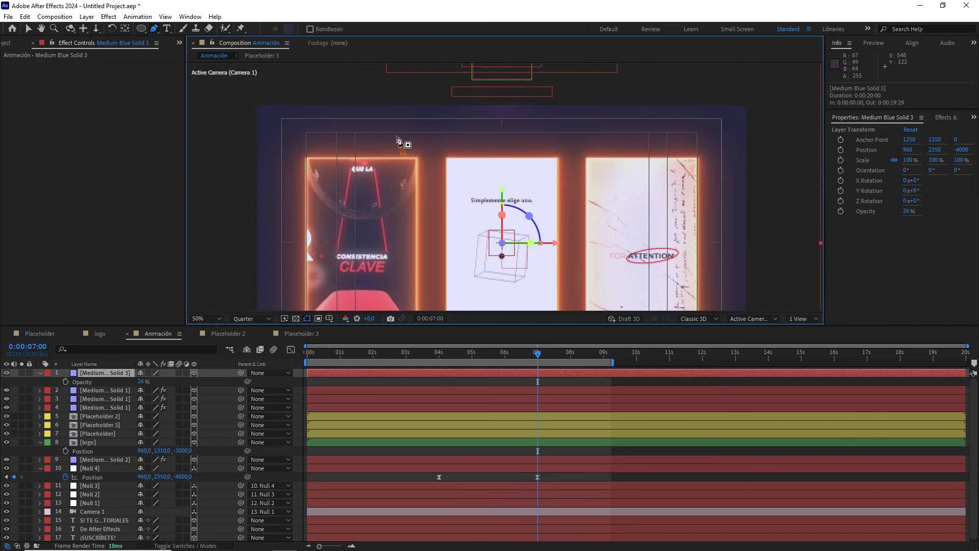
click(355, 131)
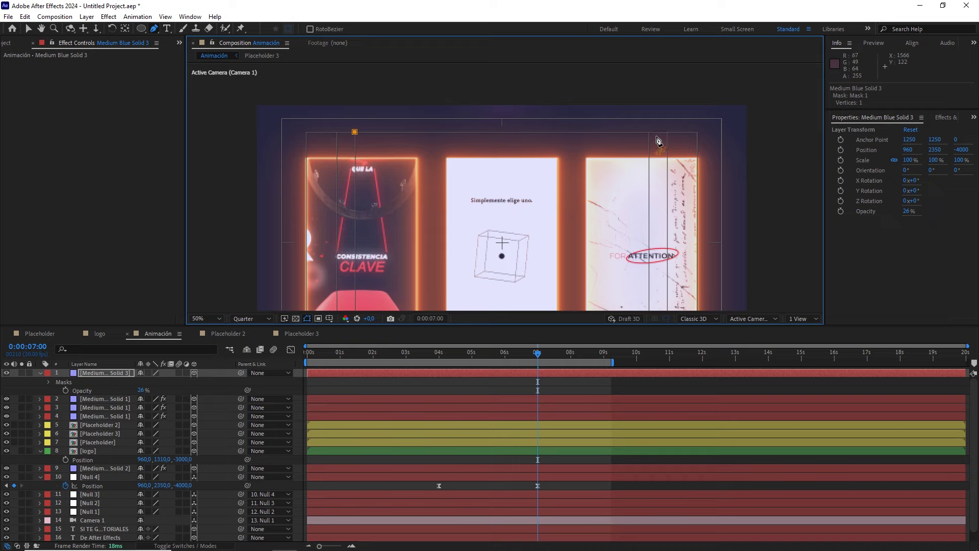
click(650, 132)
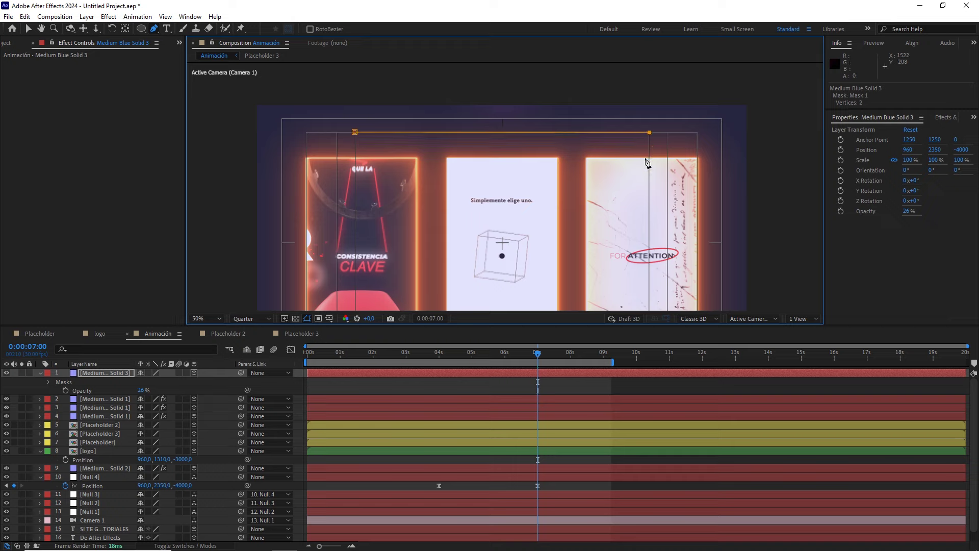
key(comma)
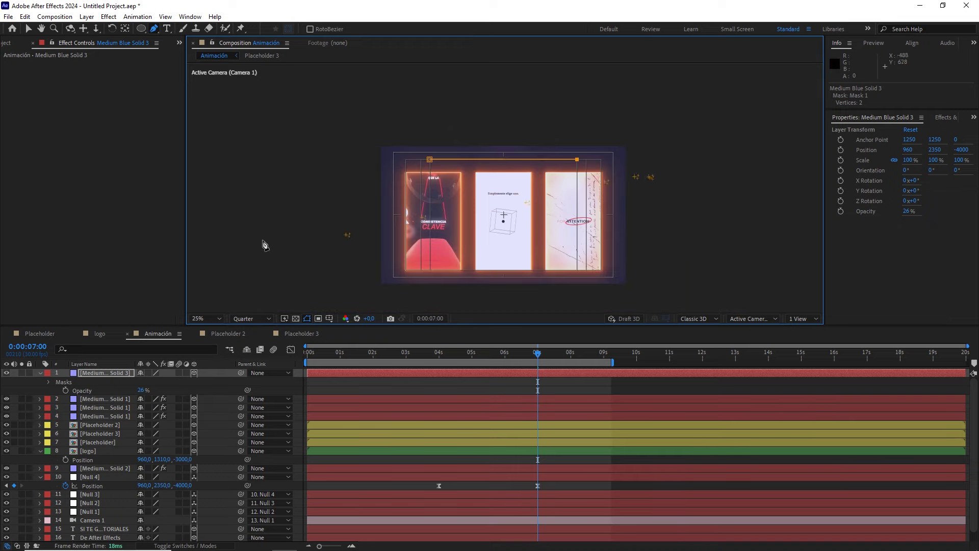
drag(141, 390, 236, 384)
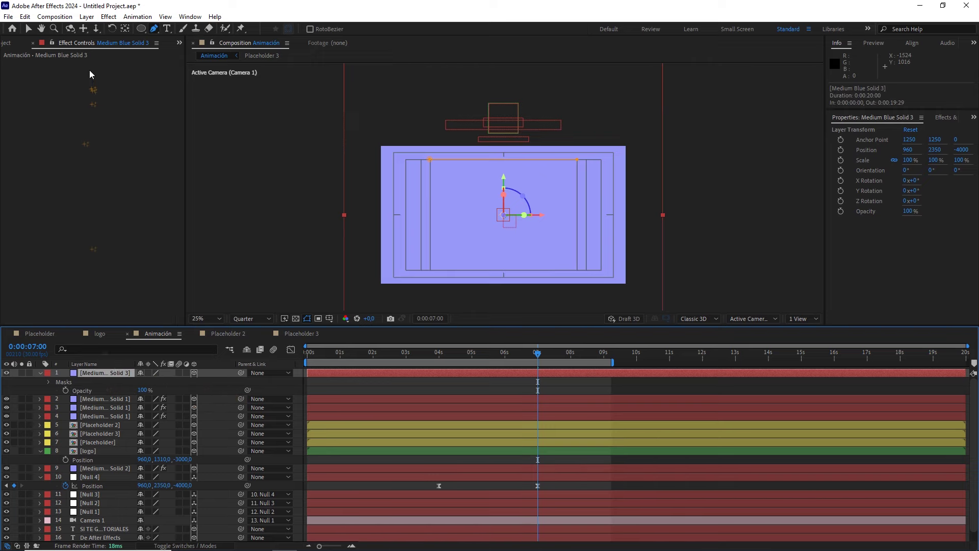
Apply Saber to Medium Blue Solid 3 with Core Type set to Layer Masks
click(116, 17)
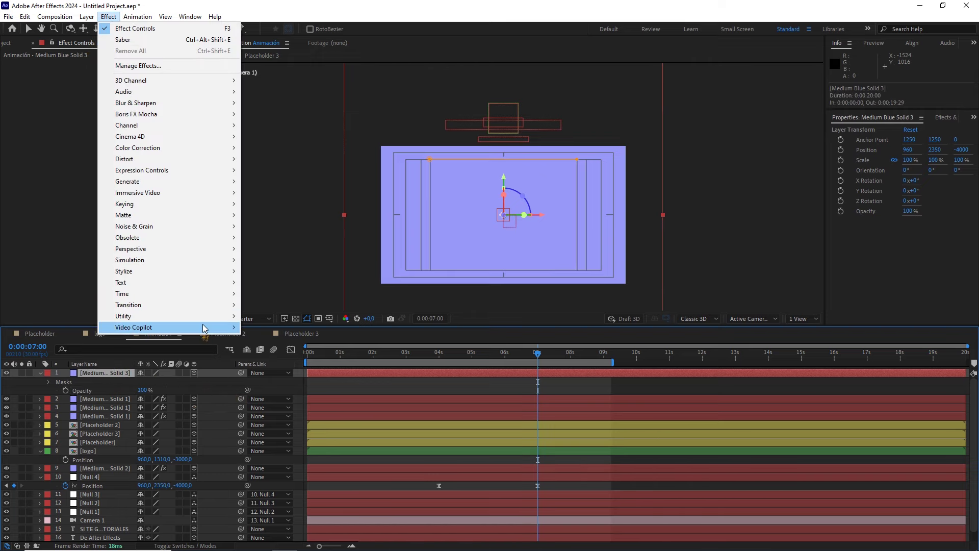
mouse_move(220, 328)
click(264, 327)
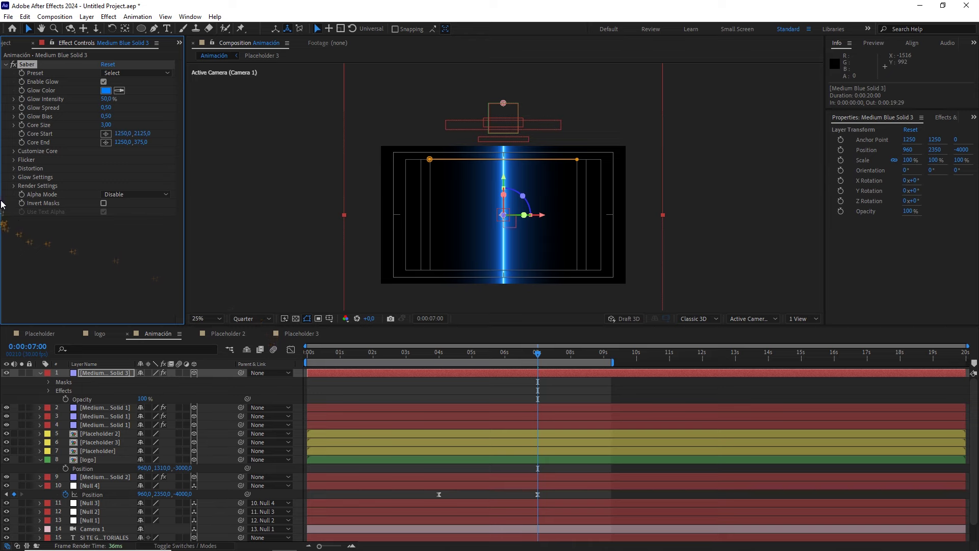
click(13, 151)
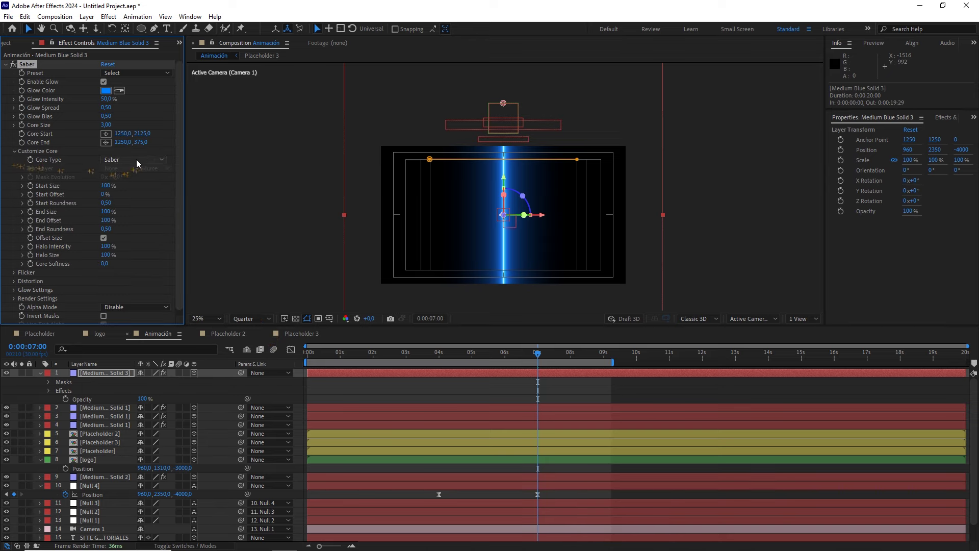
click(136, 159)
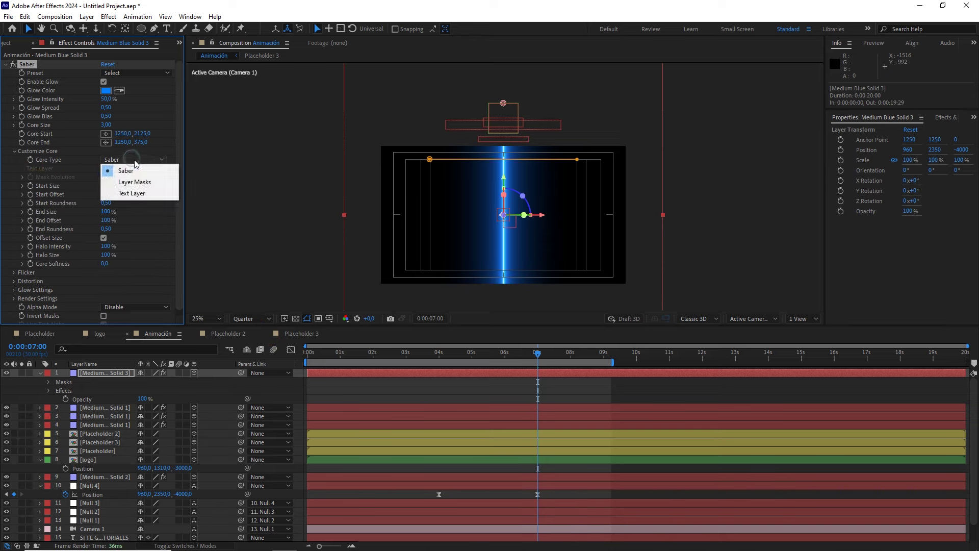
click(144, 185)
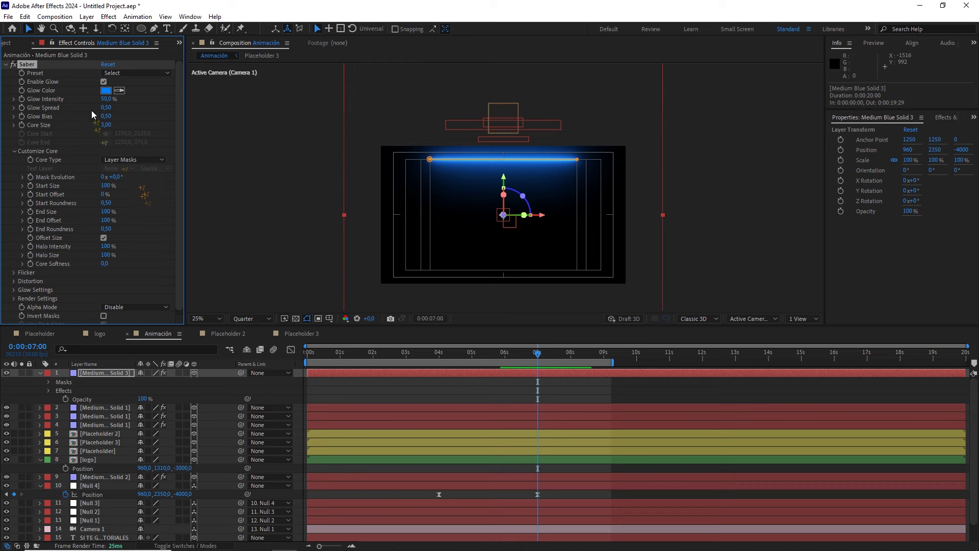
Try the Inferno, Electric, Energy, Core, Cellular and Burning Saber presets, then return to Default
click(128, 73)
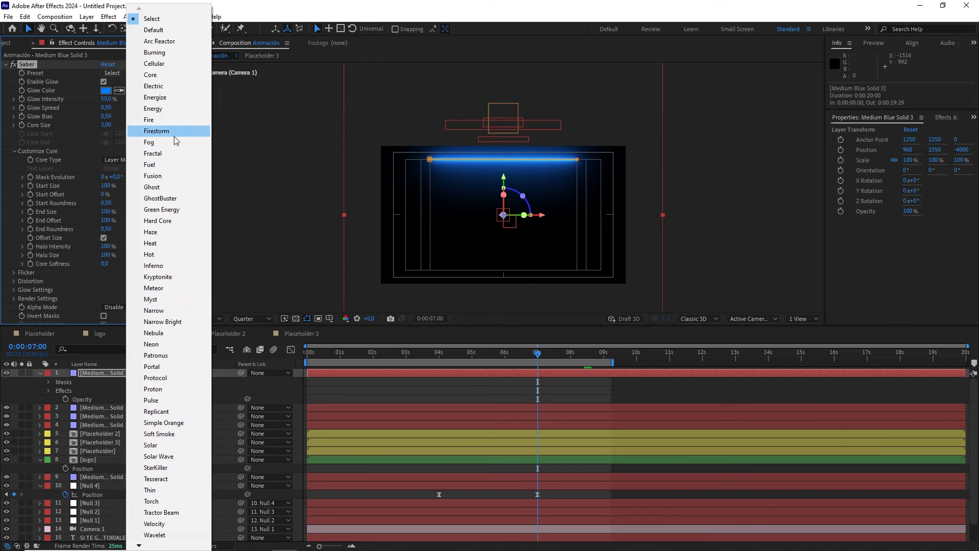
click(175, 265)
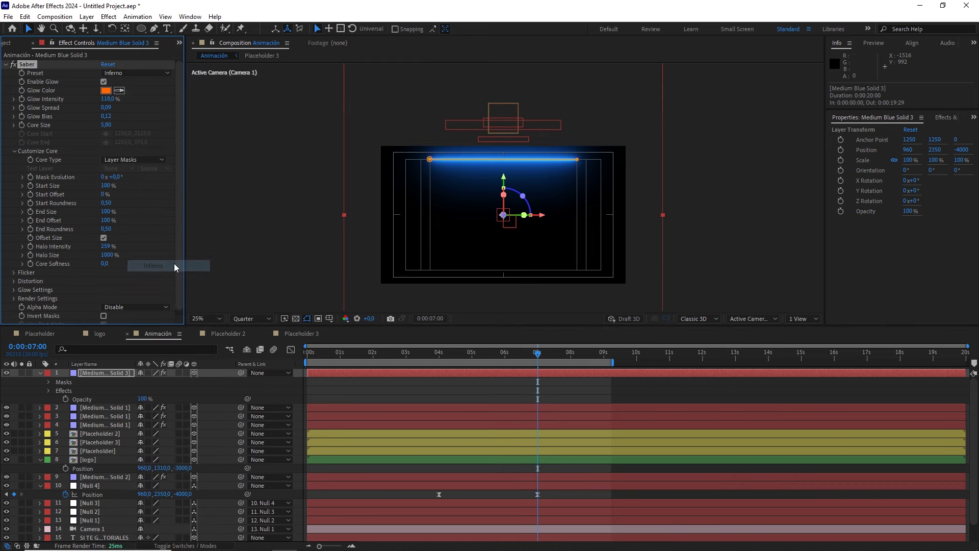
click(156, 74)
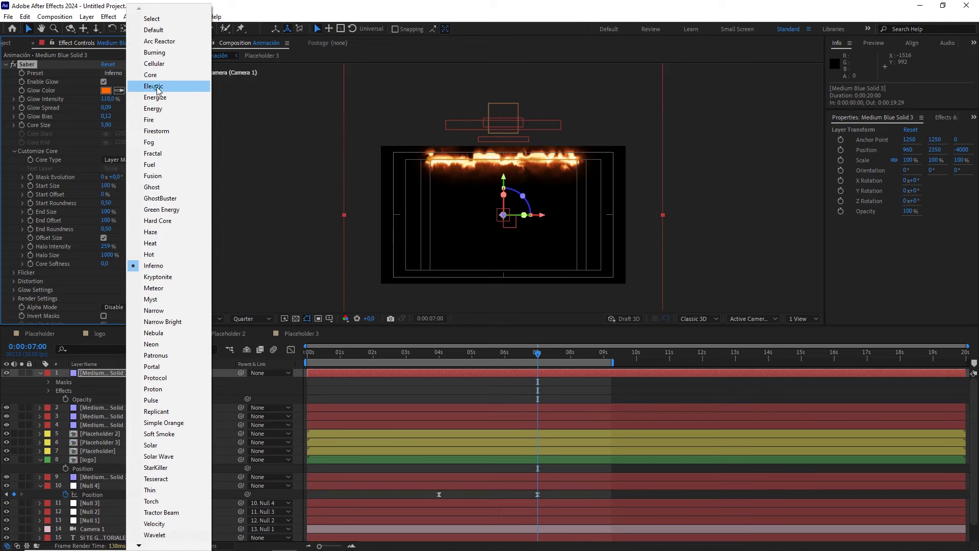
click(153, 86)
click(153, 73)
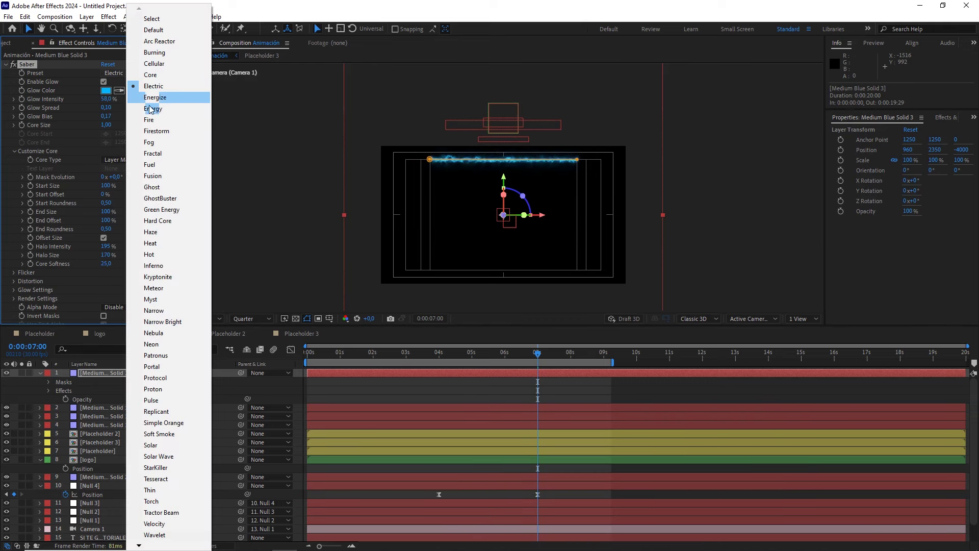
click(152, 103)
click(153, 73)
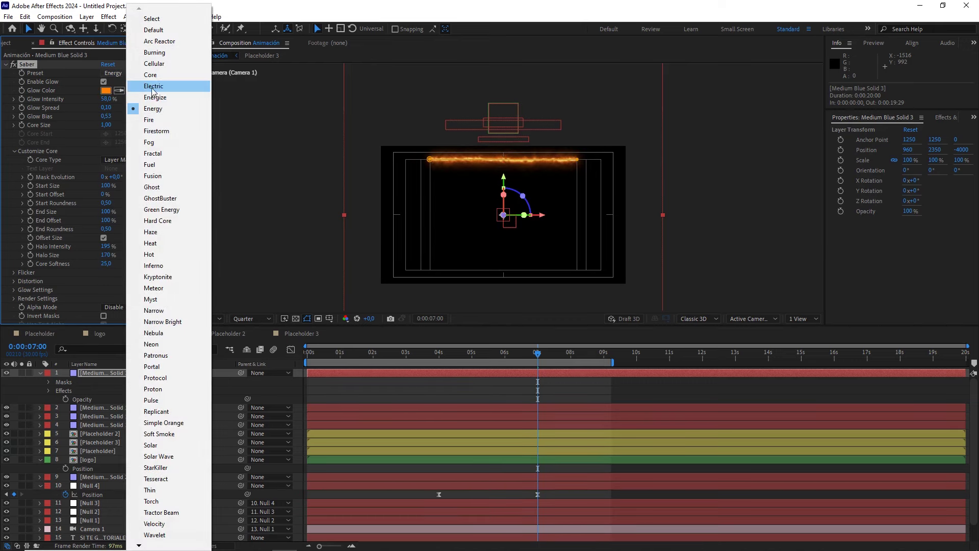
click(153, 75)
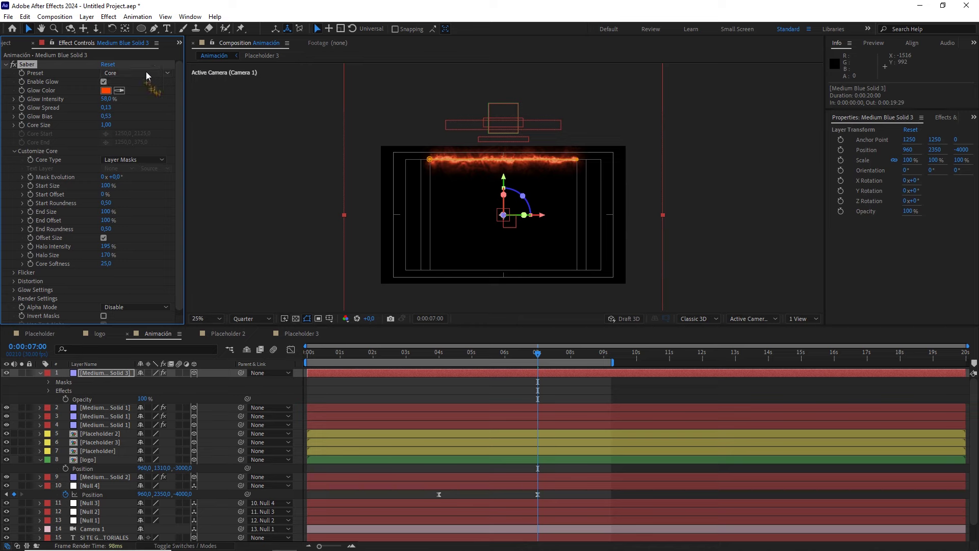
click(162, 78)
click(174, 64)
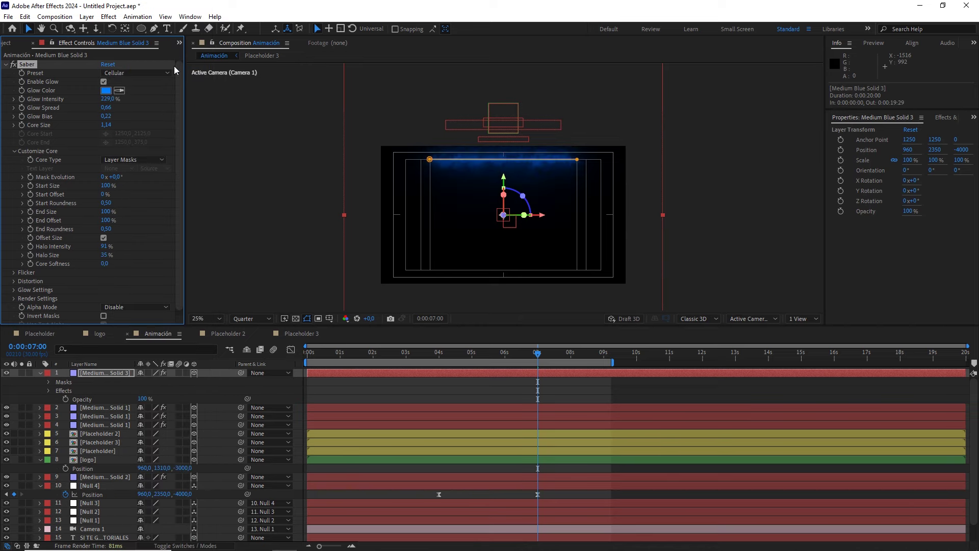
click(159, 73)
click(163, 57)
click(148, 74)
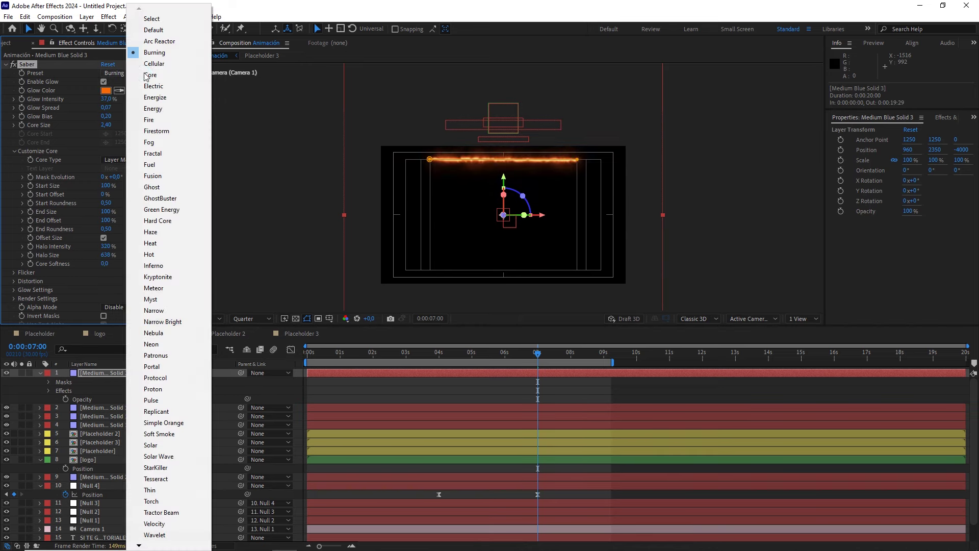
click(159, 31)
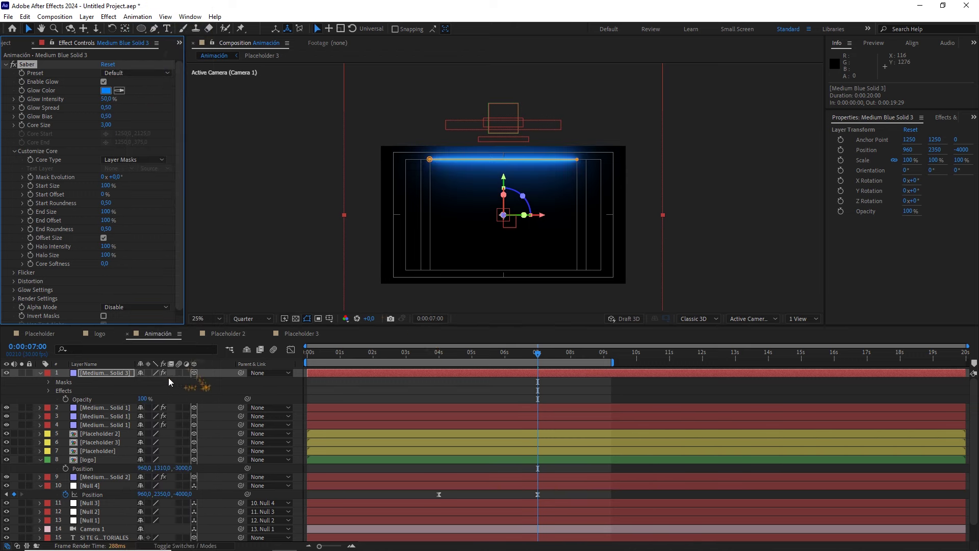
key(F4)
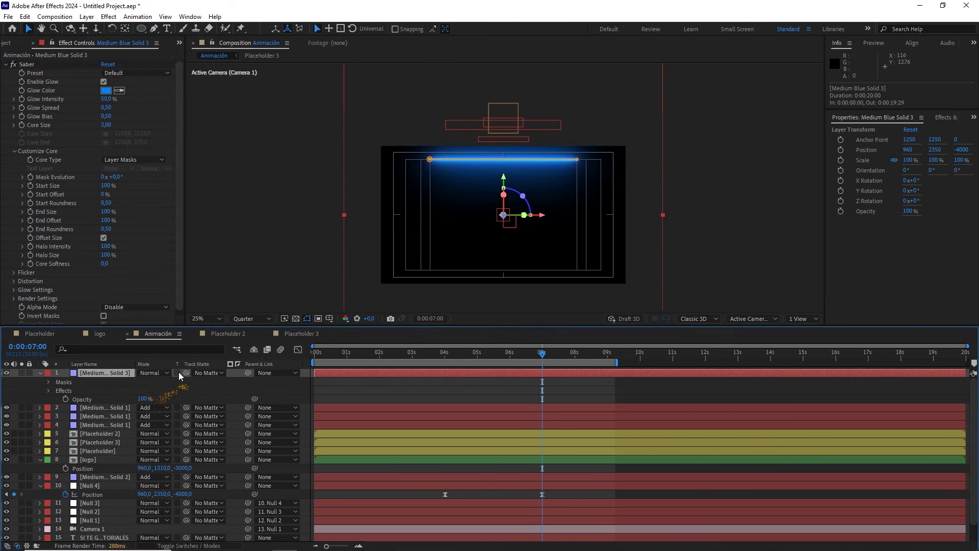
Set the saber solid's blend mode to Add and move to about 5 seconds
click(152, 374)
click(190, 212)
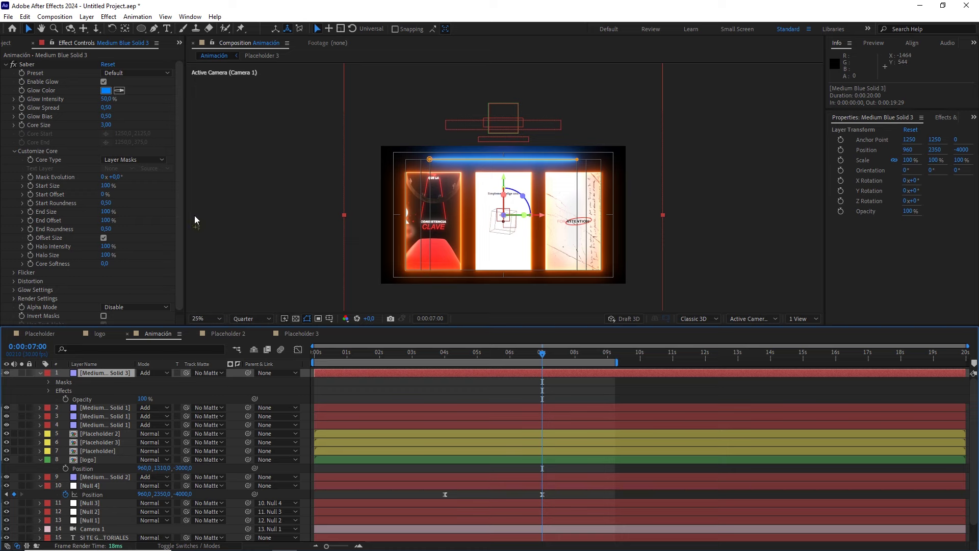
drag(536, 359, 496, 361)
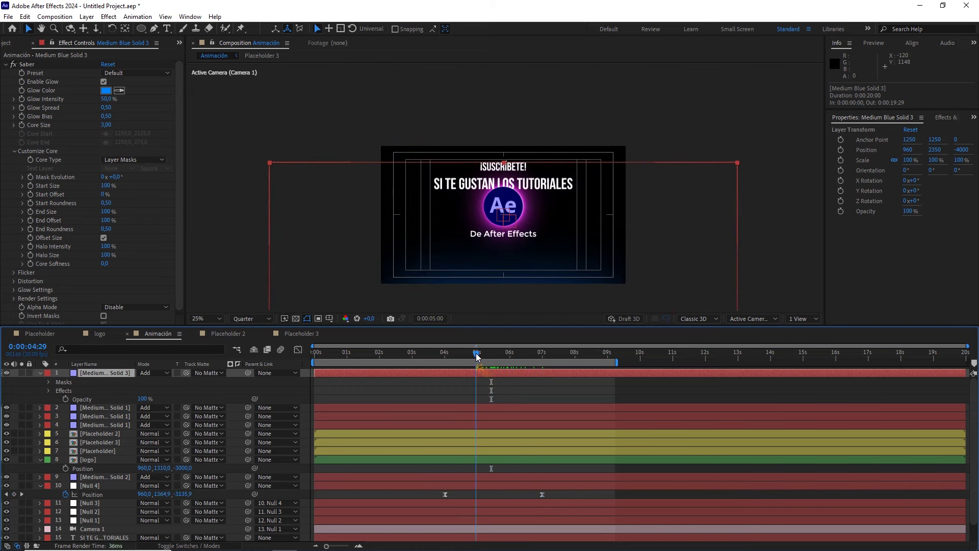
drag(492, 359, 488, 359)
click(509, 389)
Preview to about 6 seconds, return to the subscribe title, and raise the saber's Start Offset
key(space)
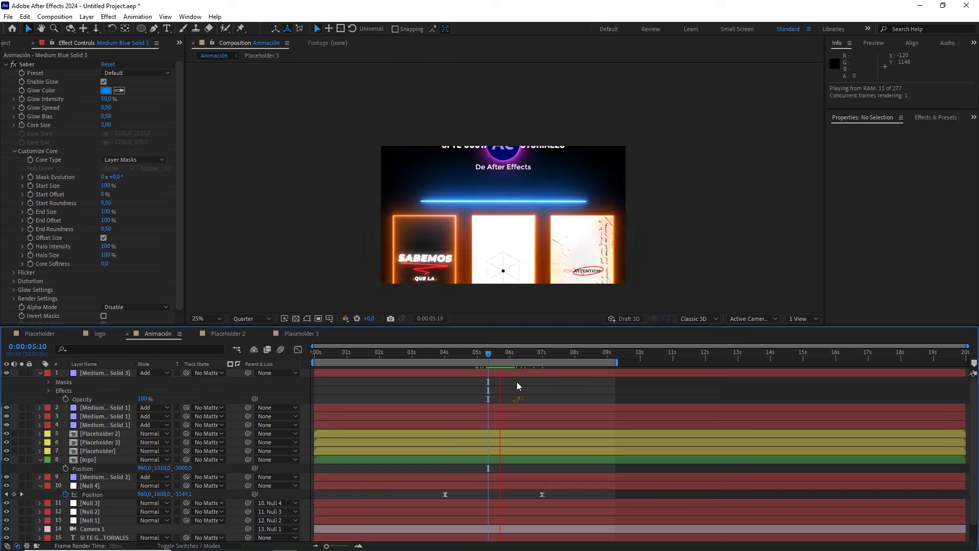
click(512, 357)
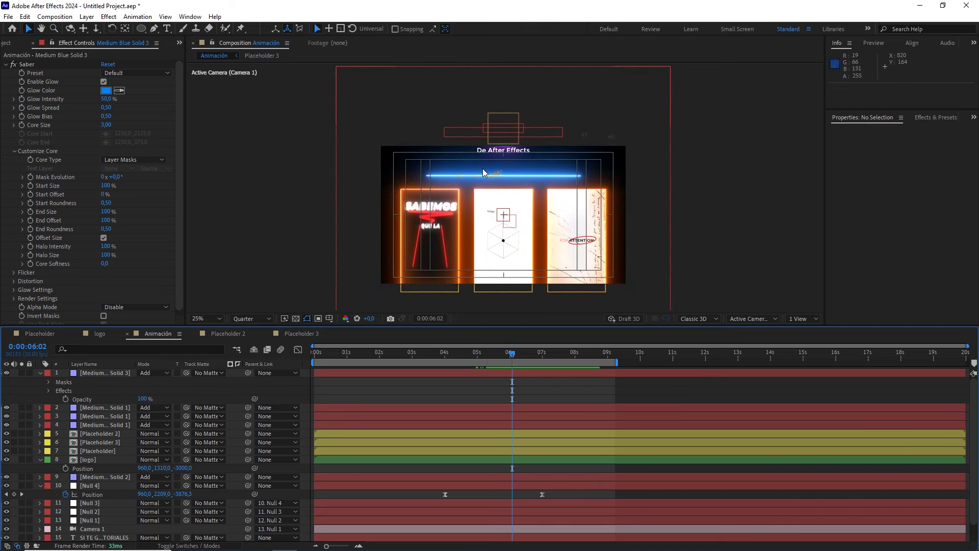
drag(114, 373, 117, 262)
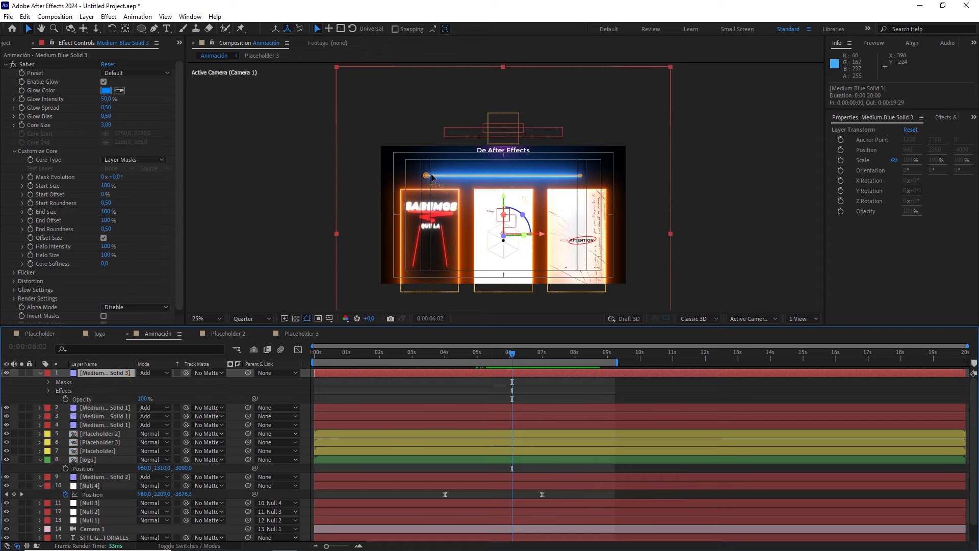
mouse_move(512, 353)
mouse_down()
mouse_move(484, 358)
mouse_move(495, 357)
mouse_up()
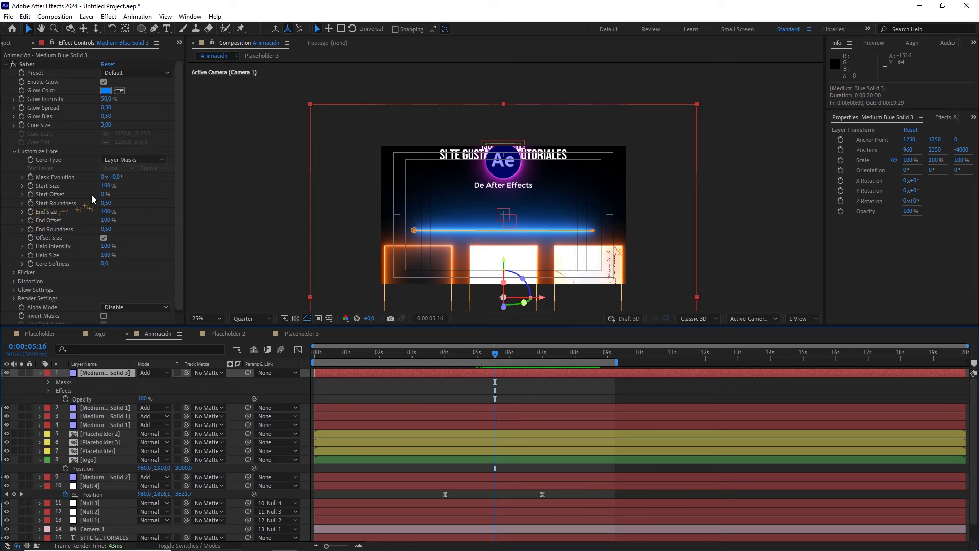
mouse_move(104, 194)
mouse_down()
mouse_move(134, 195)
mouse_move(81, 204)
mouse_up()
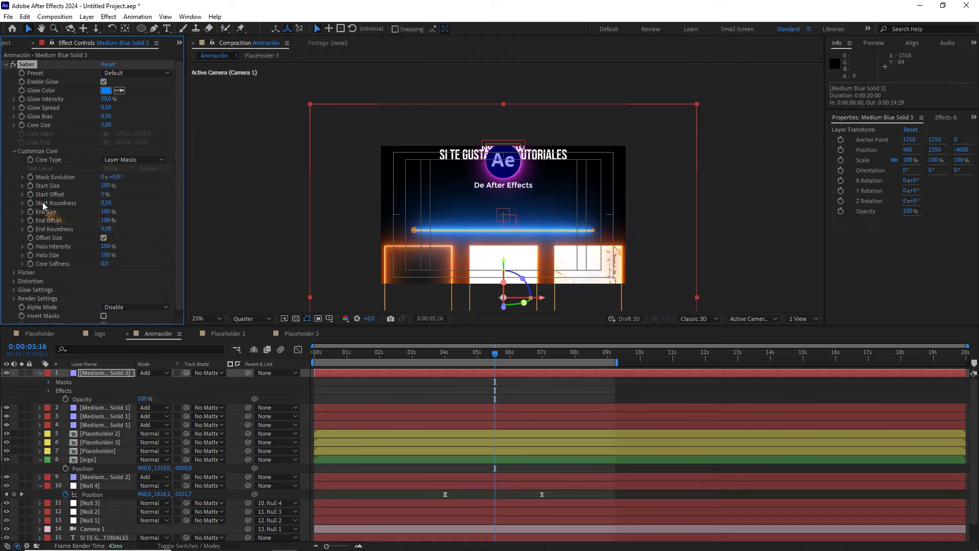
Keyframe the Saber Start Offset and End Offset both at 50%
click(104, 194)
text(50)
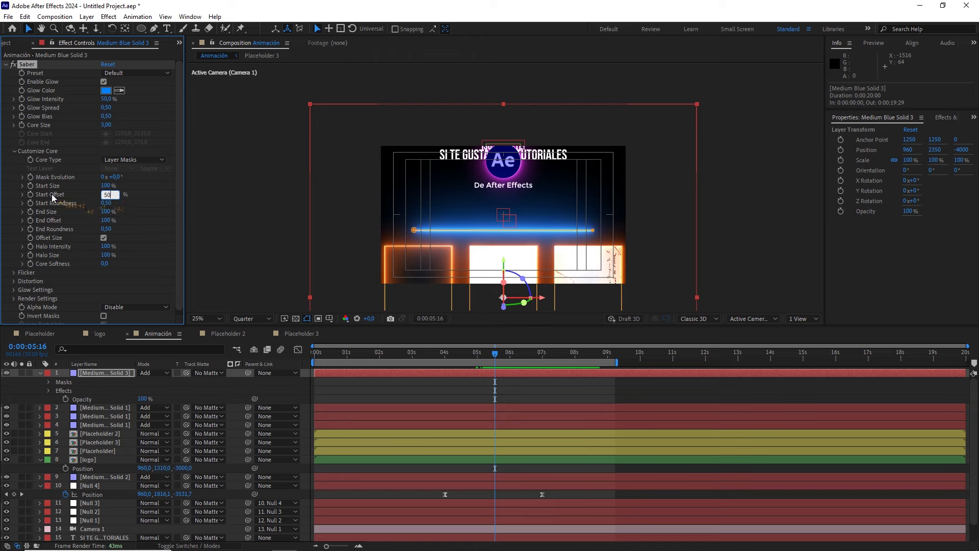
key(Return)
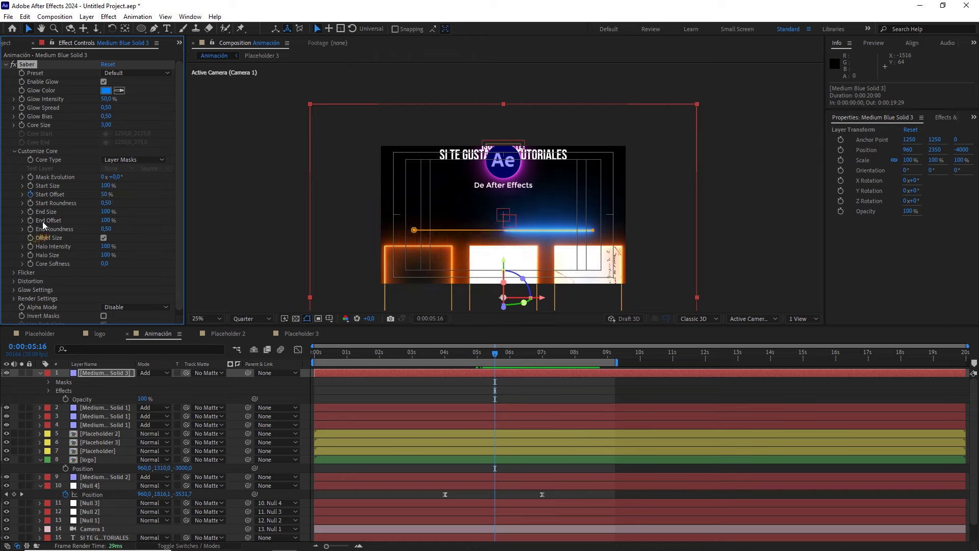
click(107, 220)
text(50)
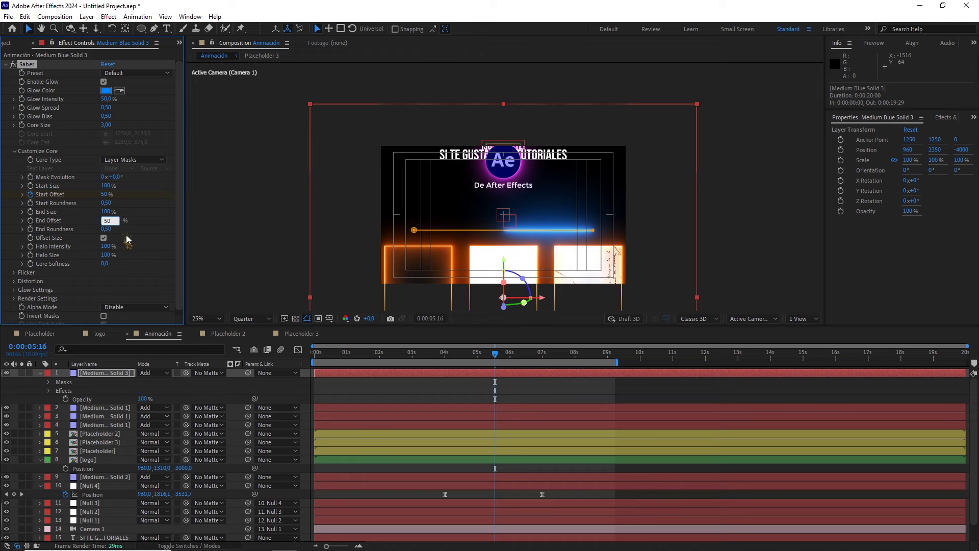
key(Return)
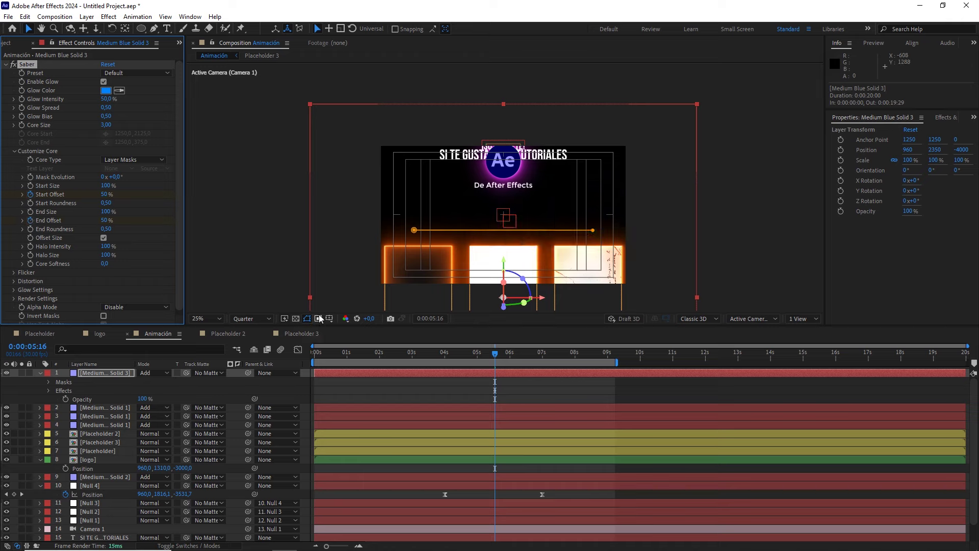
key(u)
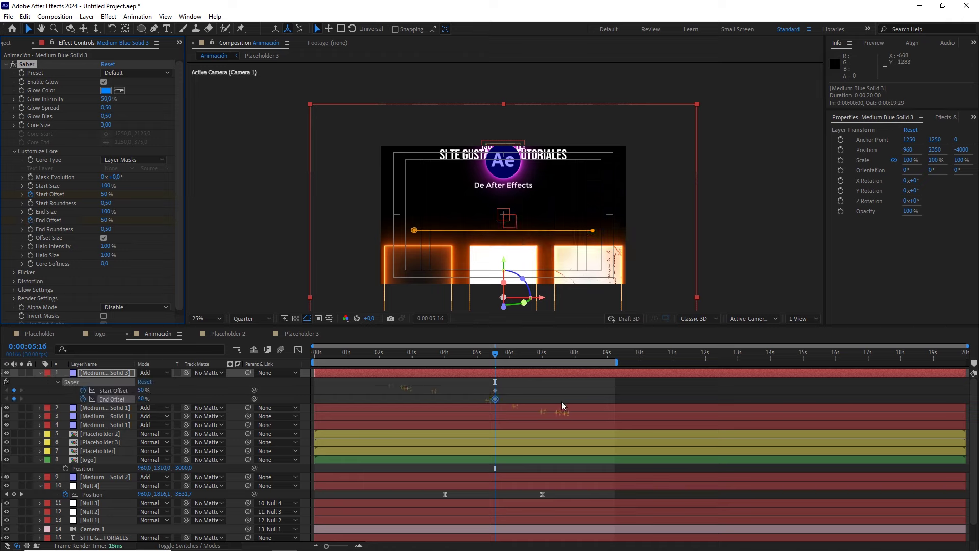
At 7 seconds, keyframe Start Offset to 0% and End Offset to 100%
drag(505, 361, 547, 362)
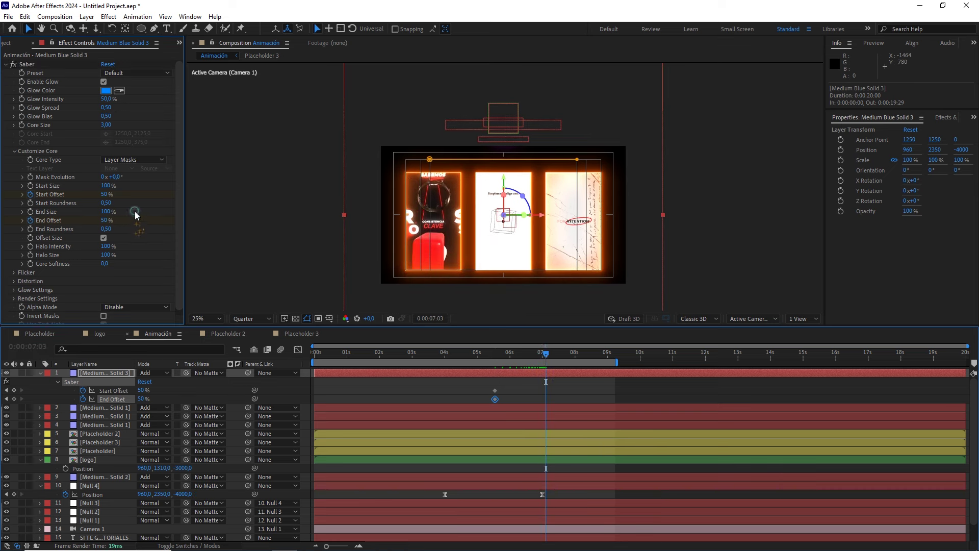
click(108, 195)
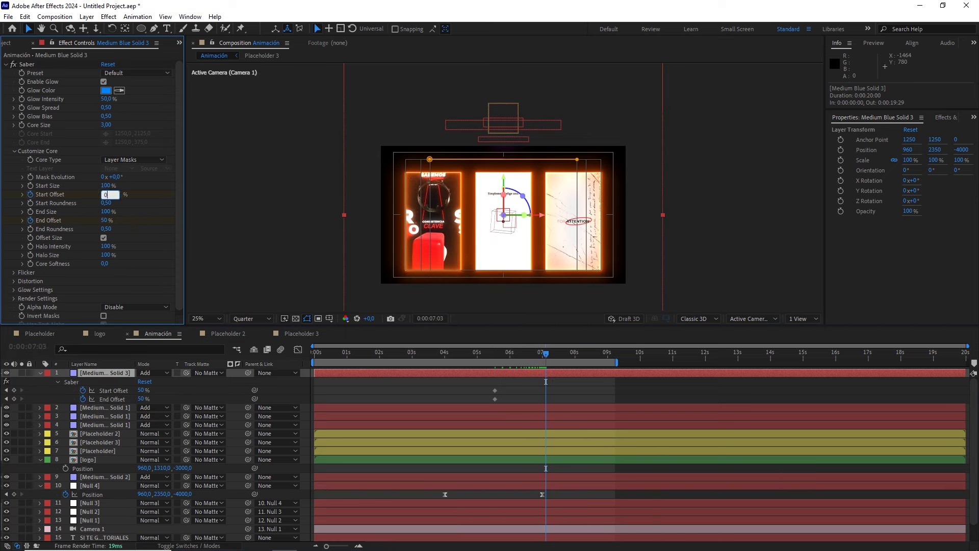
key(Return)
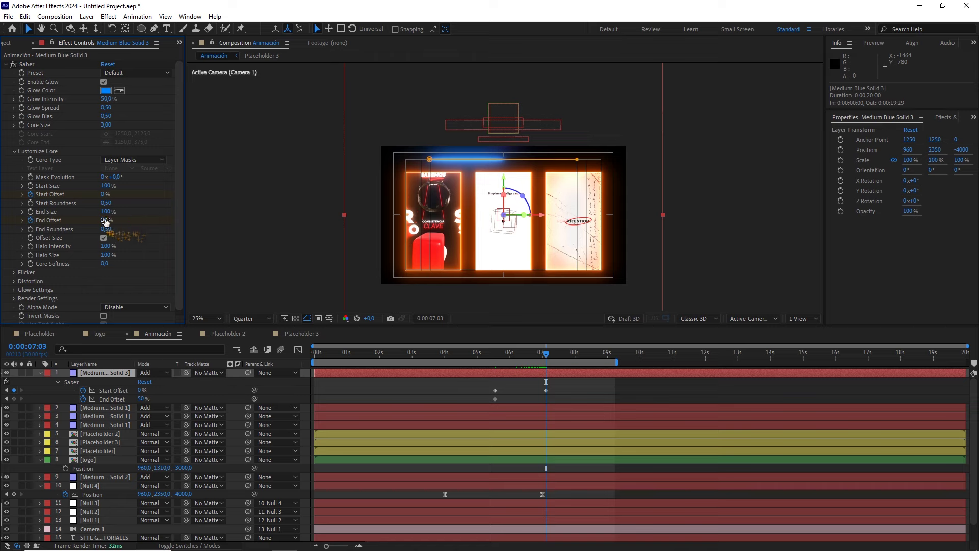
text(100)
key(Return)
mouse_move(569, 385)
mouse_down()
mouse_move(534, 399)
mouse_move(542, 401)
mouse_up()
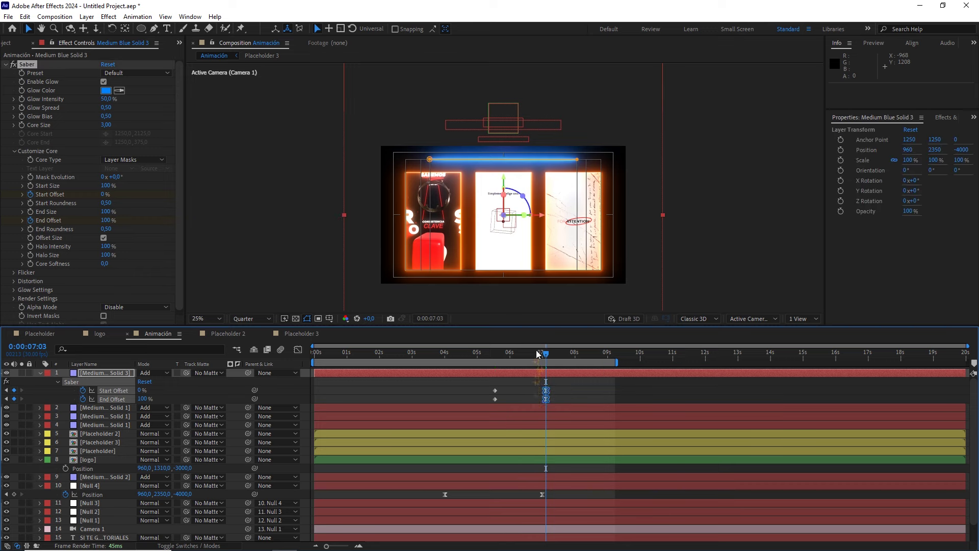
Shift the offset keyframes to start at 0:00:05:05 and preview the retimed reveal
mouse_move(539, 353)
mouse_down()
mouse_move(483, 355)
mouse_move(478, 411)
mouse_up()
drag(483, 359, 485, 359)
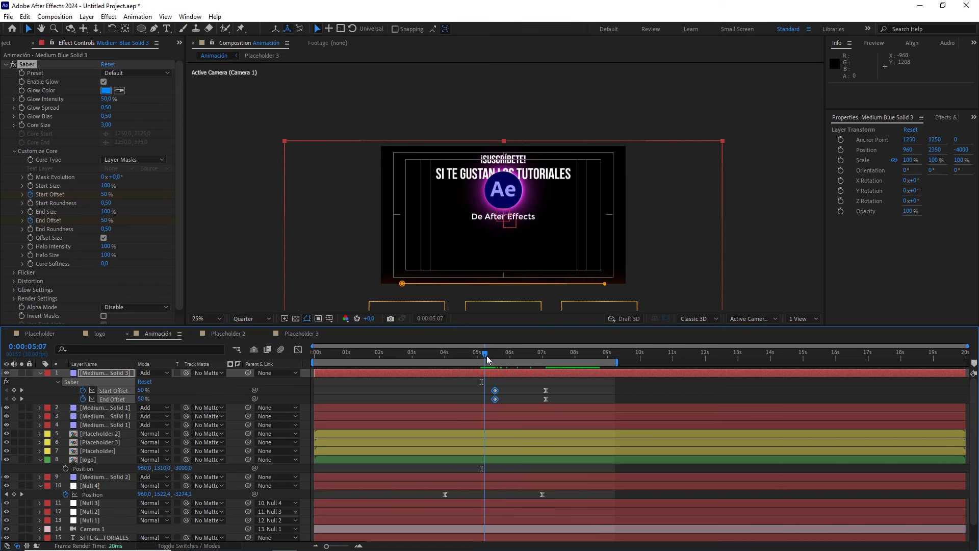
drag(496, 391, 488, 392)
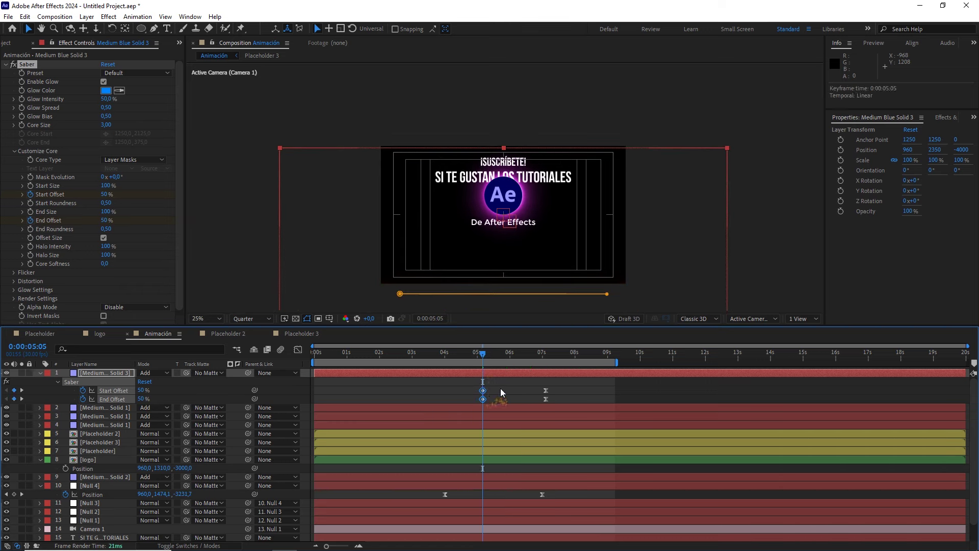
key(space)
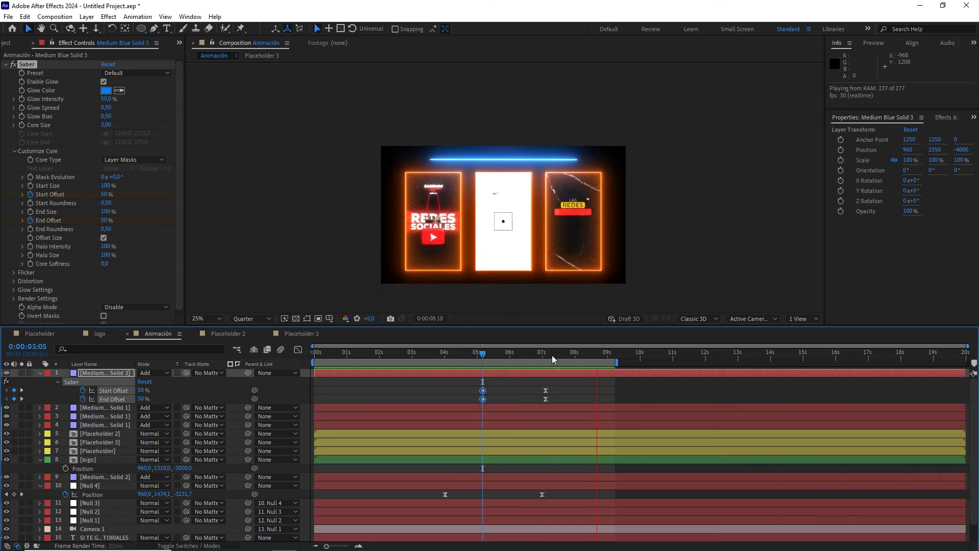
click(206, 319)
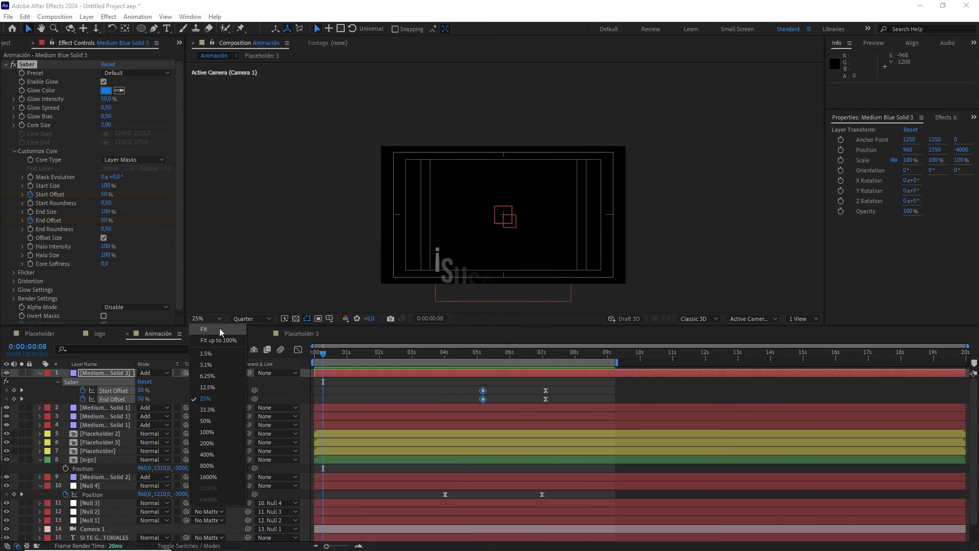
Fit the composition in the viewer at the first frame with the safe-area guides hidden
click(221, 331)
key(Home)
click(347, 380)
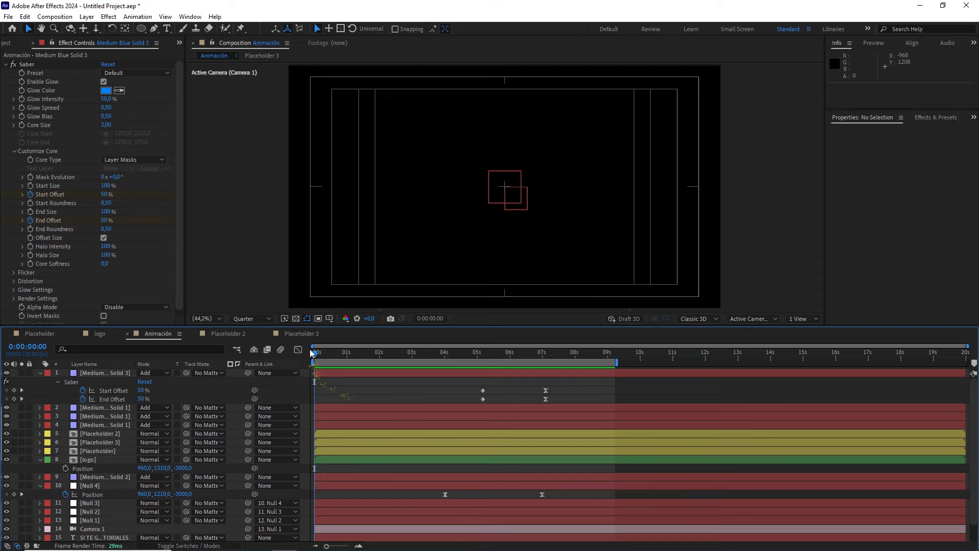
click(296, 318)
click(321, 331)
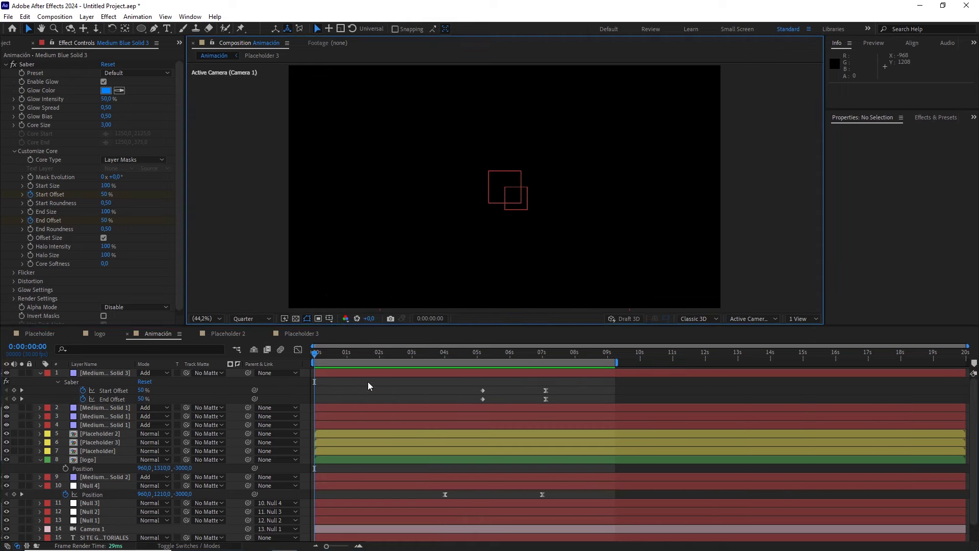
Preview the whole reel, return to the end card at 0:00:04:13, and select all layers
key(space)
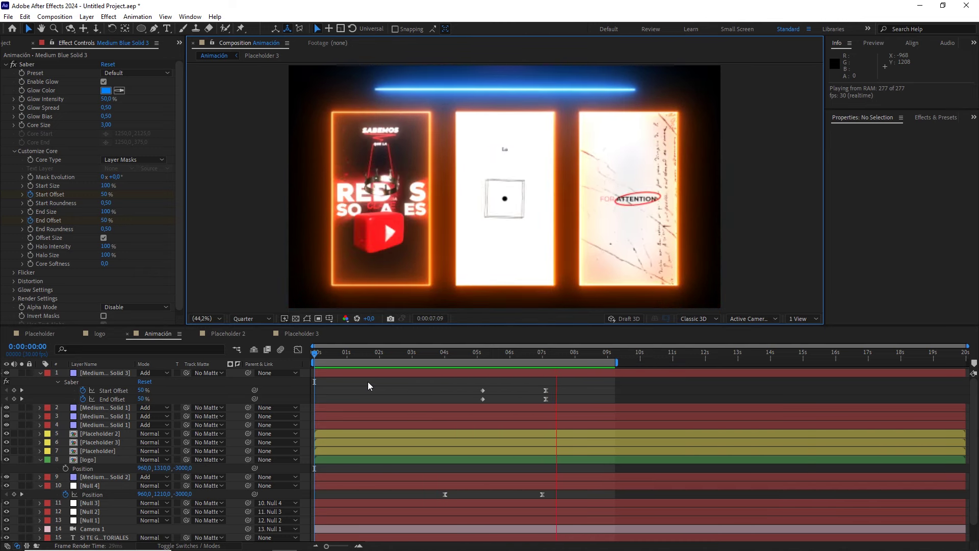
key(space)
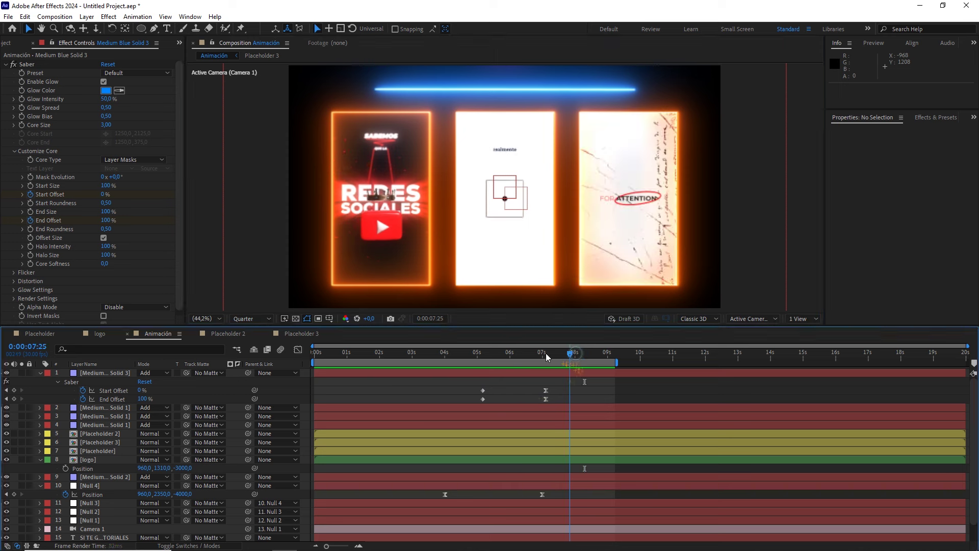
drag(546, 353, 459, 352)
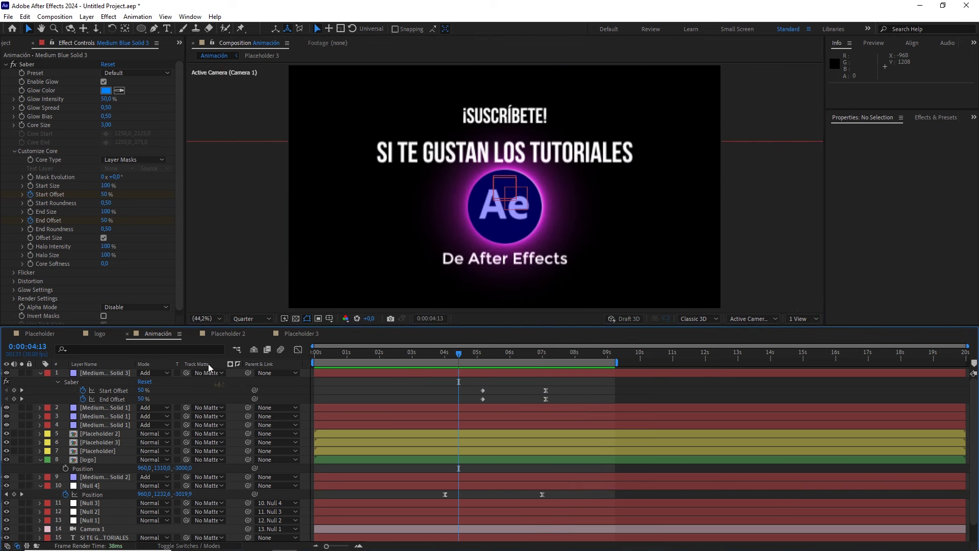
key(ctrl+a)
click(40, 372)
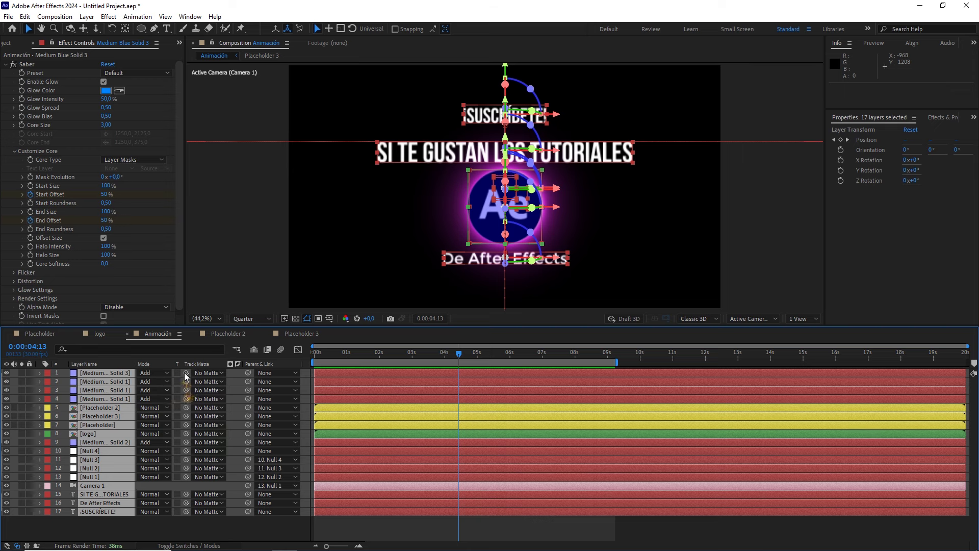
Enable motion blur on every layer except the four nulls, Null 1–4
key(F4)
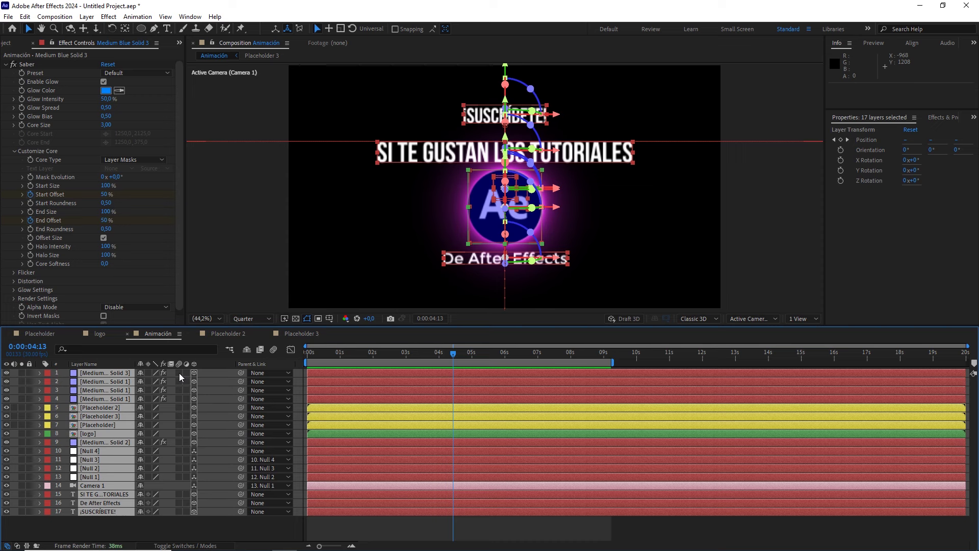
click(179, 372)
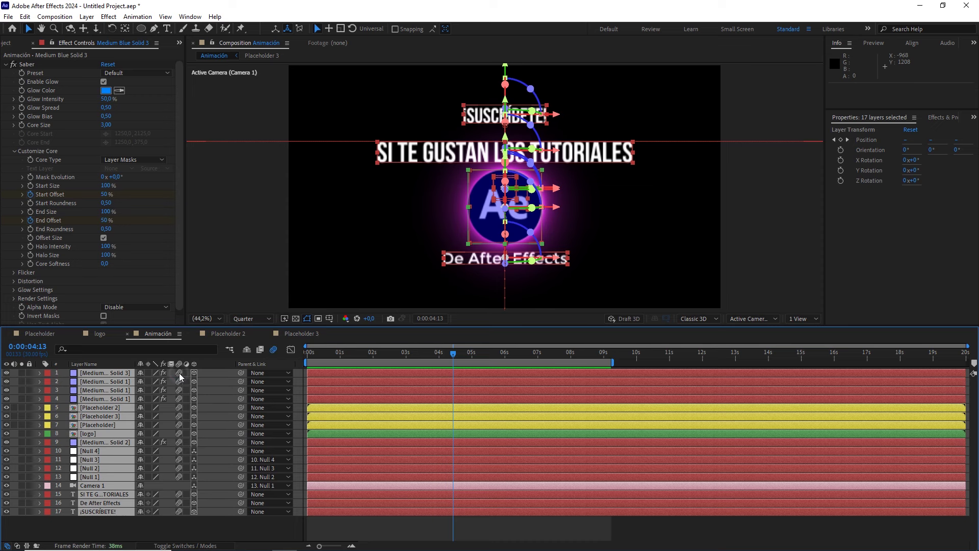
click(131, 519)
click(92, 452)
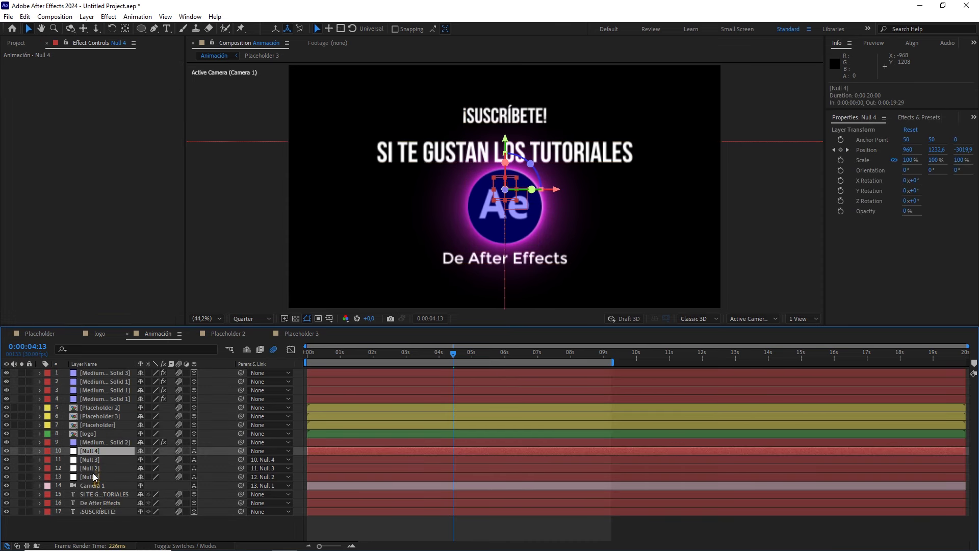
shift+click(124, 486)
click(179, 477)
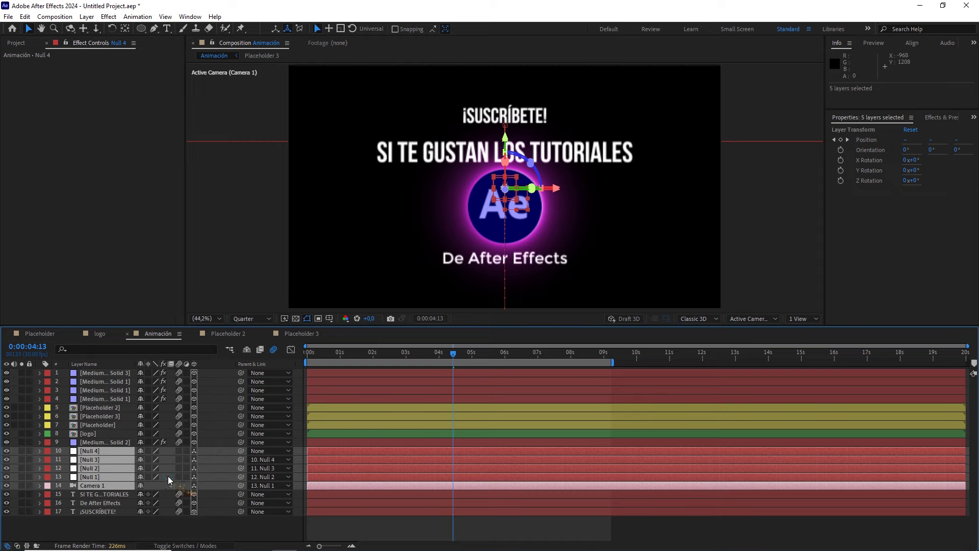
click(266, 527)
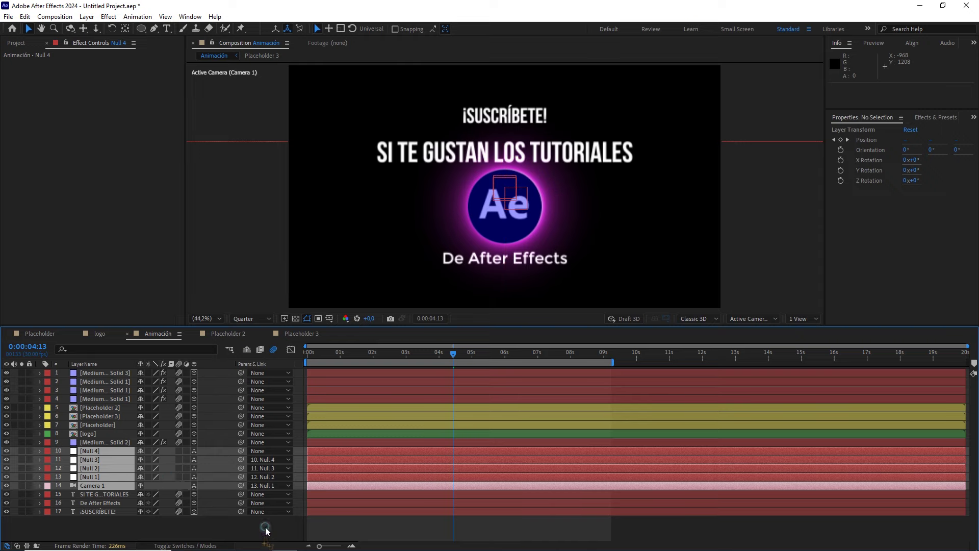
Move to 0:00:03:25 and render the preview at Full resolution
drag(457, 353, 434, 353)
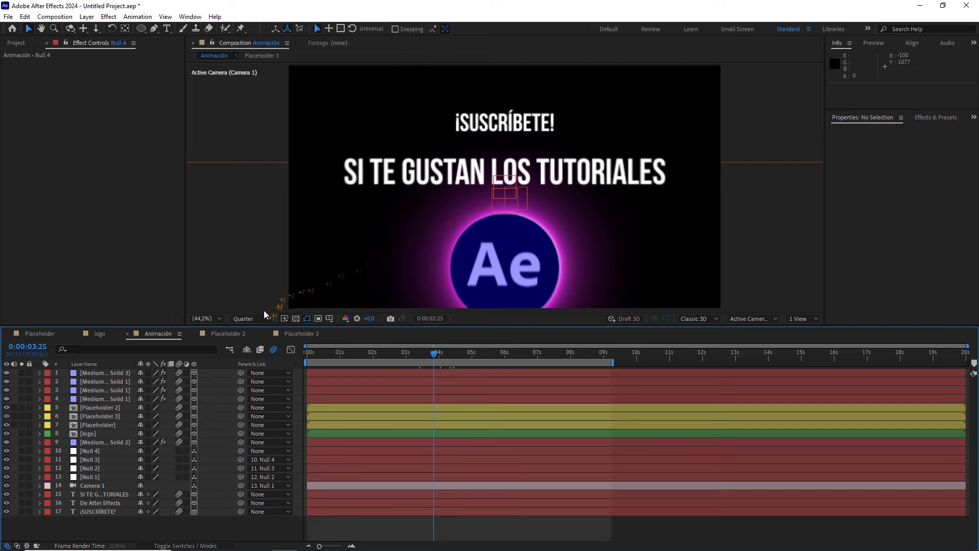
click(250, 318)
click(257, 344)
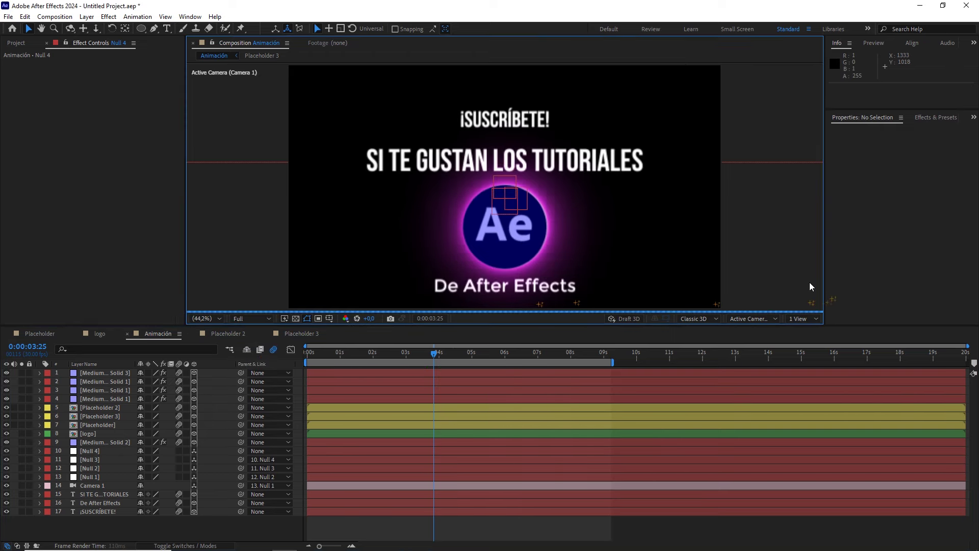
Split the viewer into two views and expand Camera 1's Camera Options
click(807, 318)
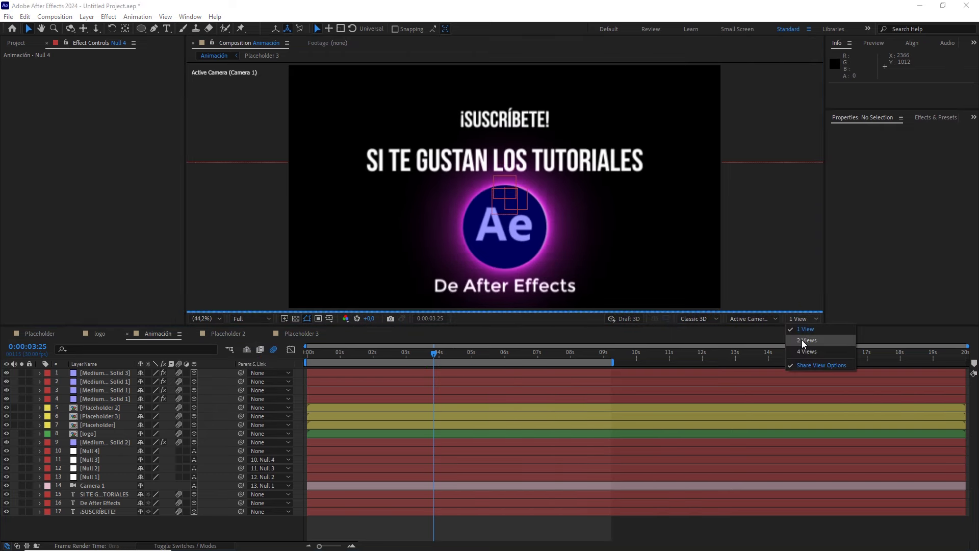
click(802, 340)
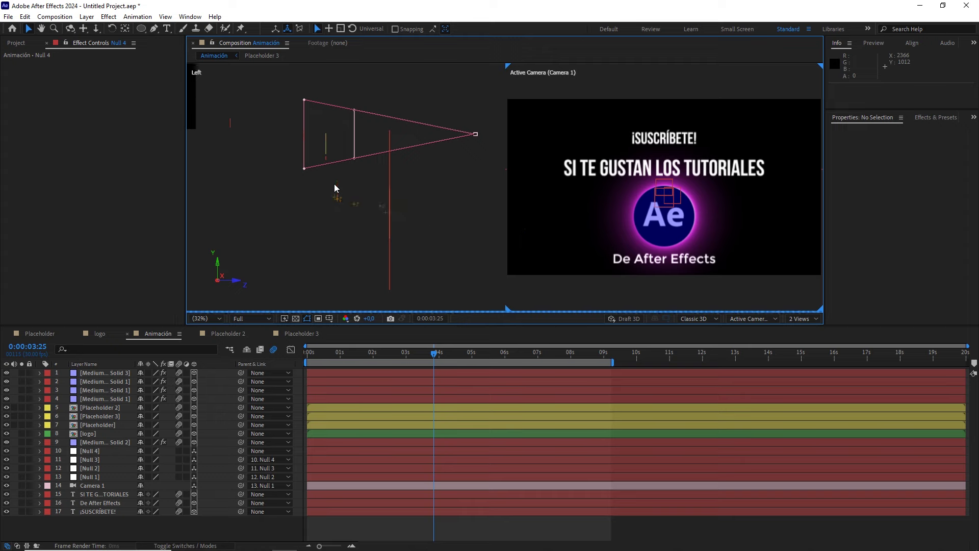
scroll(335, 184, down, 3)
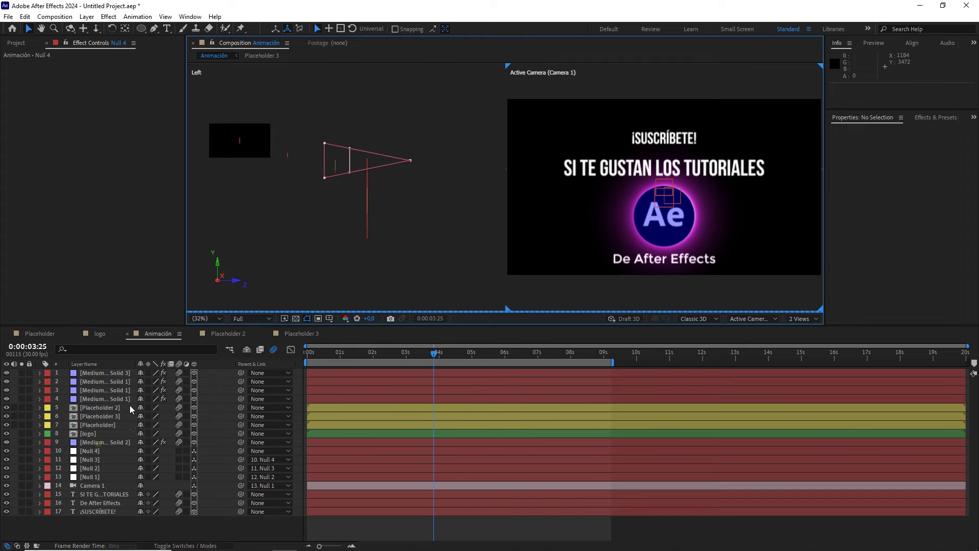
click(40, 485)
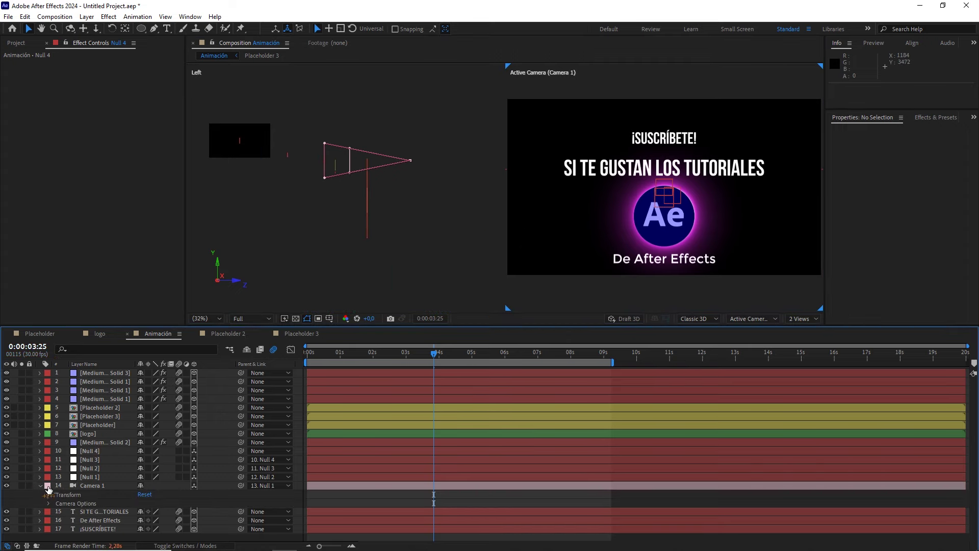
click(49, 504)
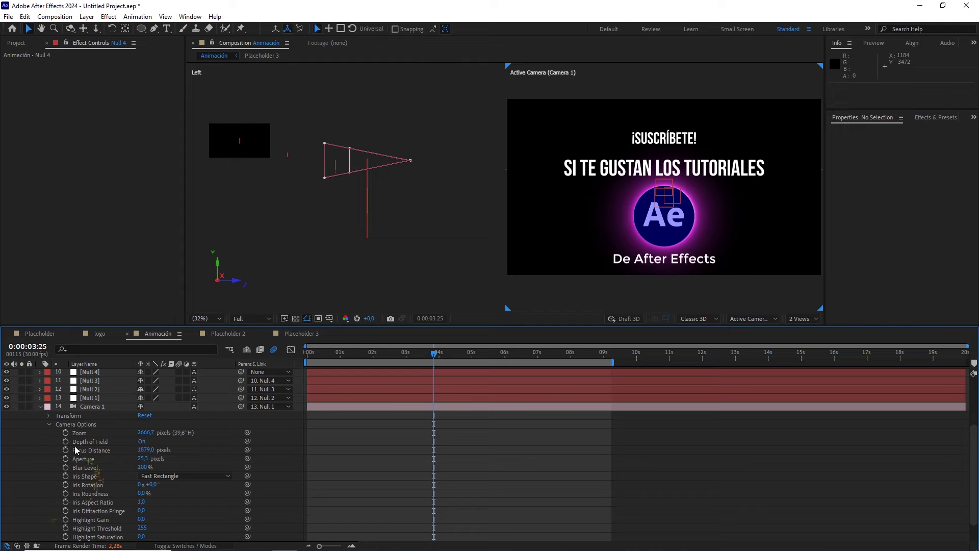
Turn on Camera 1's depth of field with Aperture 200 and Blur Level 150%, previewing at Third resolution
click(147, 443)
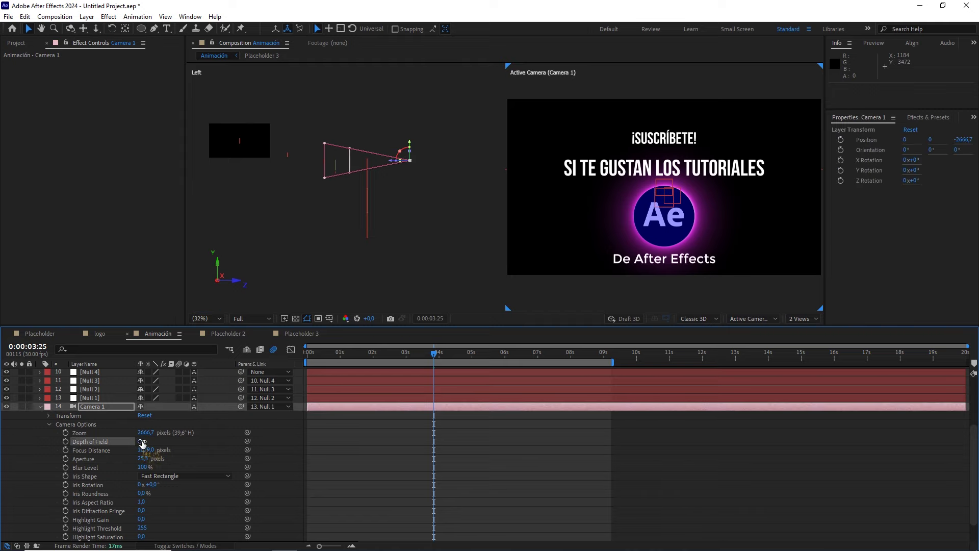
click(143, 442)
click(147, 458)
text(200)
click(200, 452)
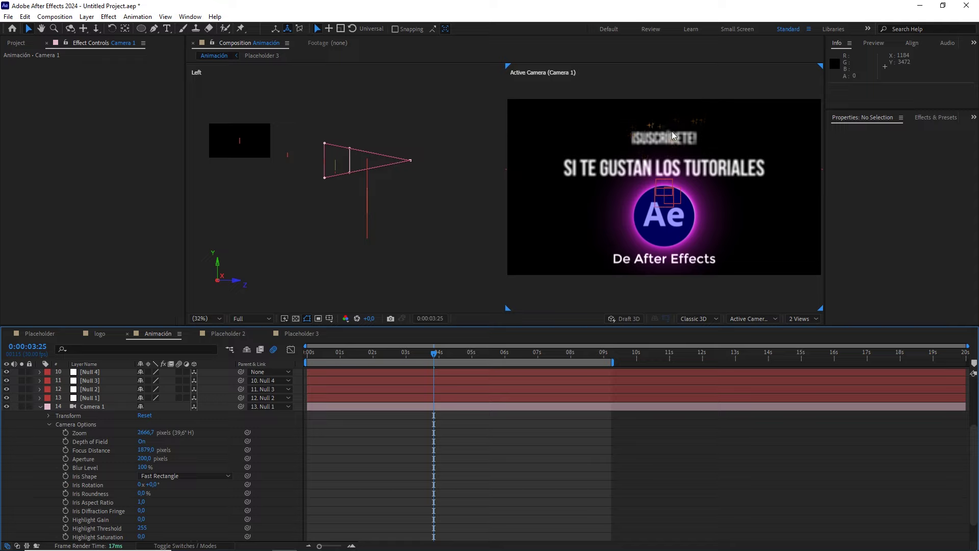
click(142, 466)
key(Return)
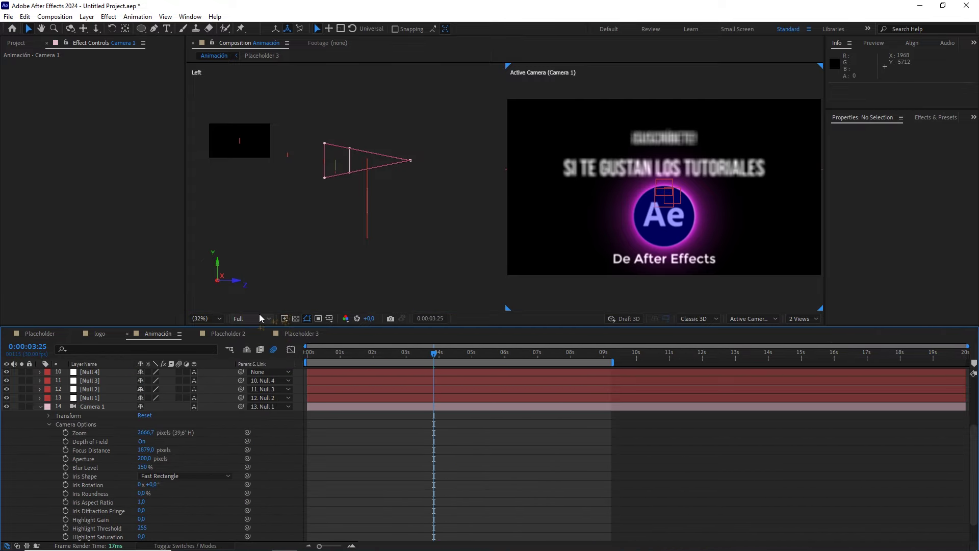
click(257, 317)
click(254, 360)
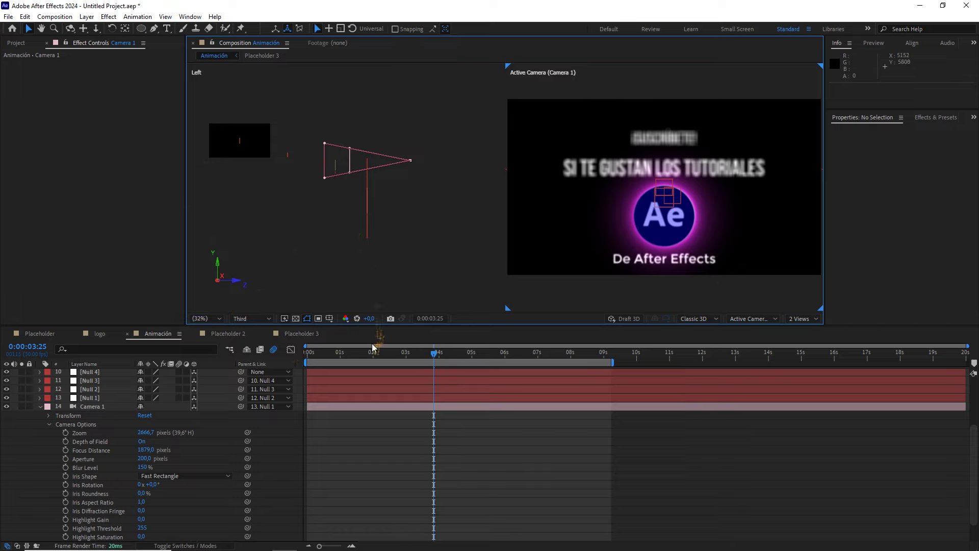
Enable composition motion blur in the preview and check Null 4's Position keyframe at 0:00:07:00
drag(365, 352, 273, 346)
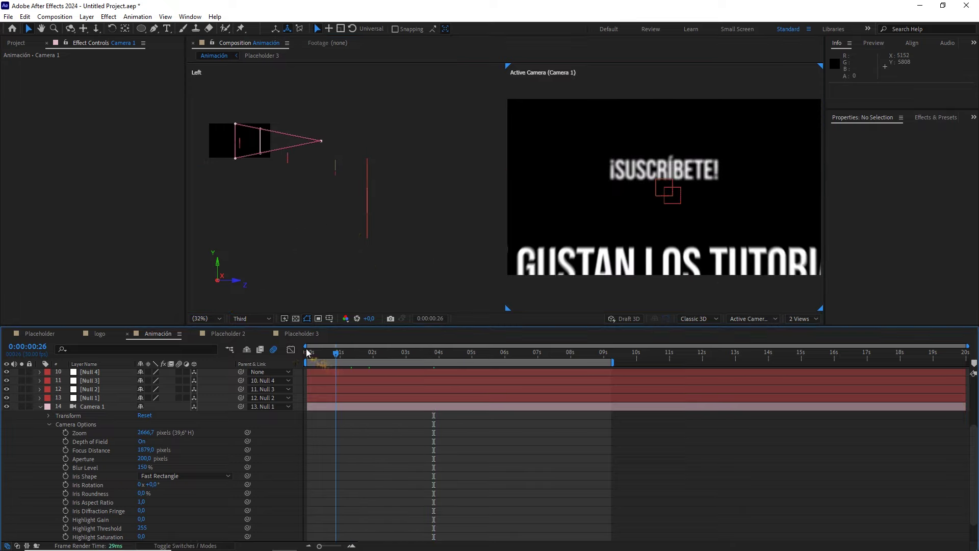
click(274, 349)
drag(309, 352, 550, 354)
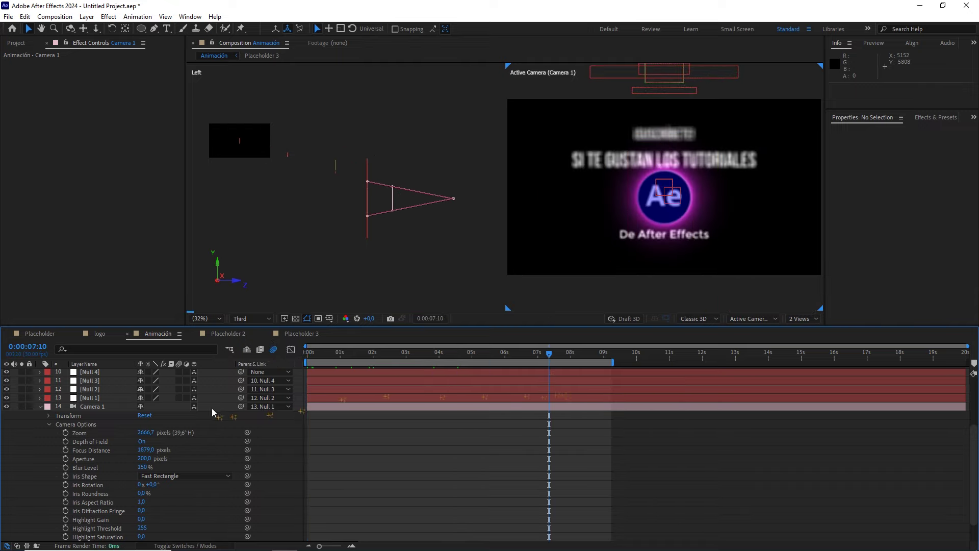
click(108, 372)
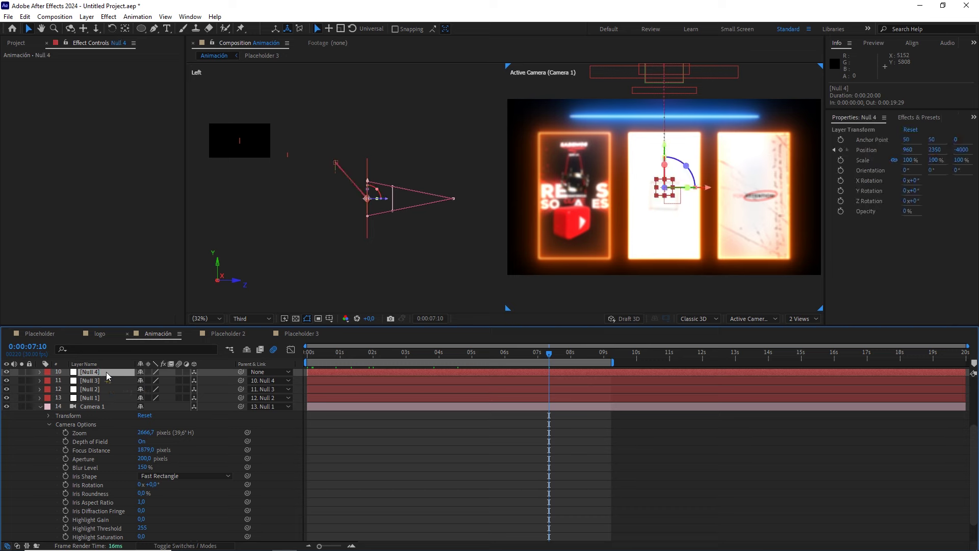
key(p)
click(538, 356)
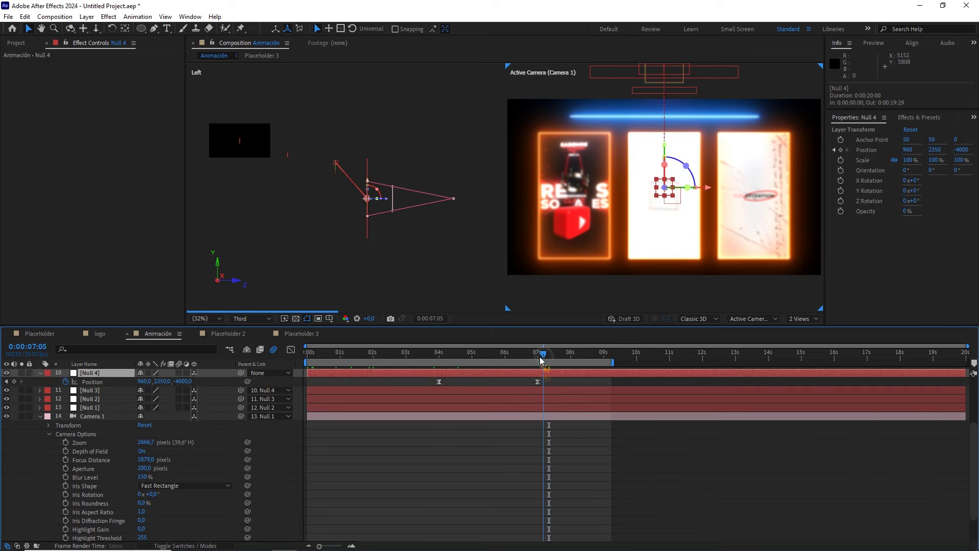
scroll(407, 241, up, 2)
scroll(407, 241, up, 2)
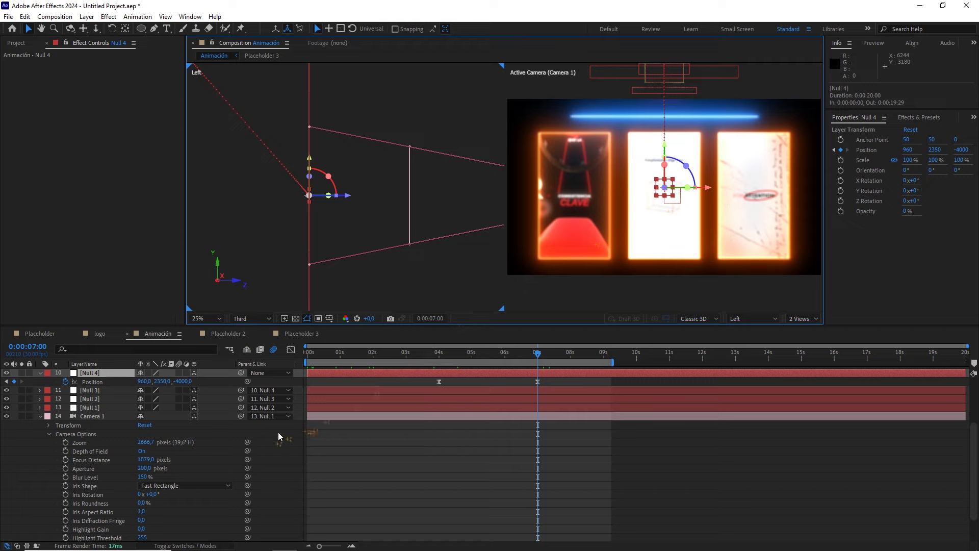
click(215, 427)
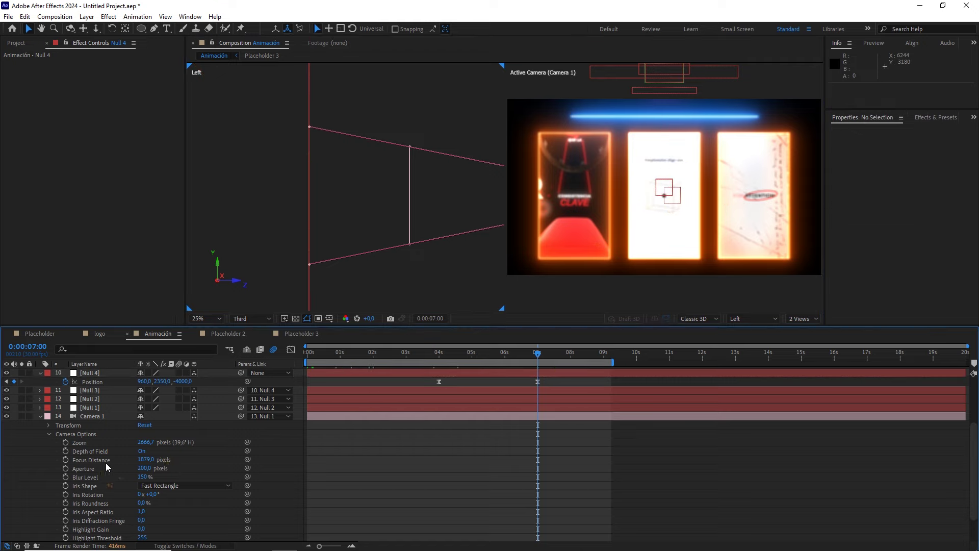
Set Camera 1's Focus Distance to 2667 pixels to match its zoom
mouse_move(141, 460)
mouse_down()
mouse_move(264, 442)
mouse_move(327, 172)
mouse_up()
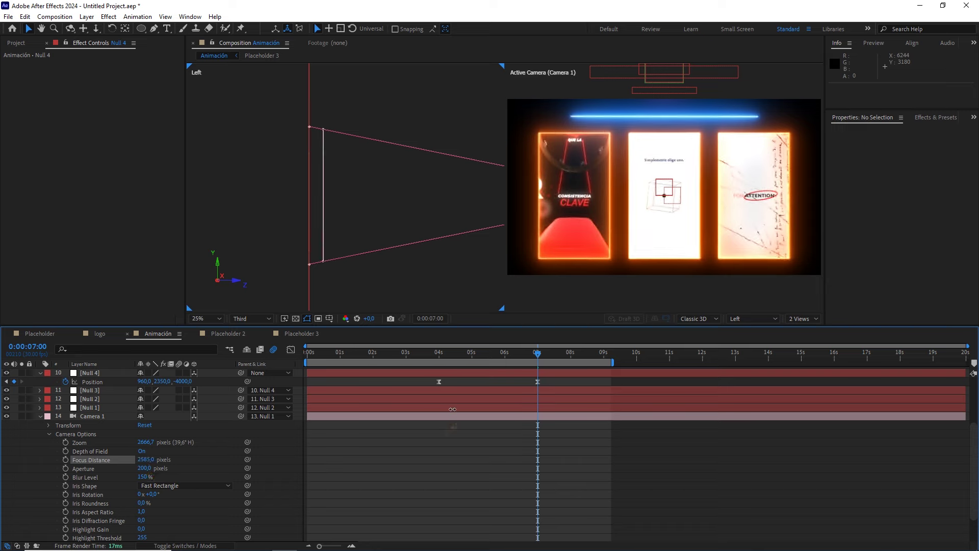
click(326, 172)
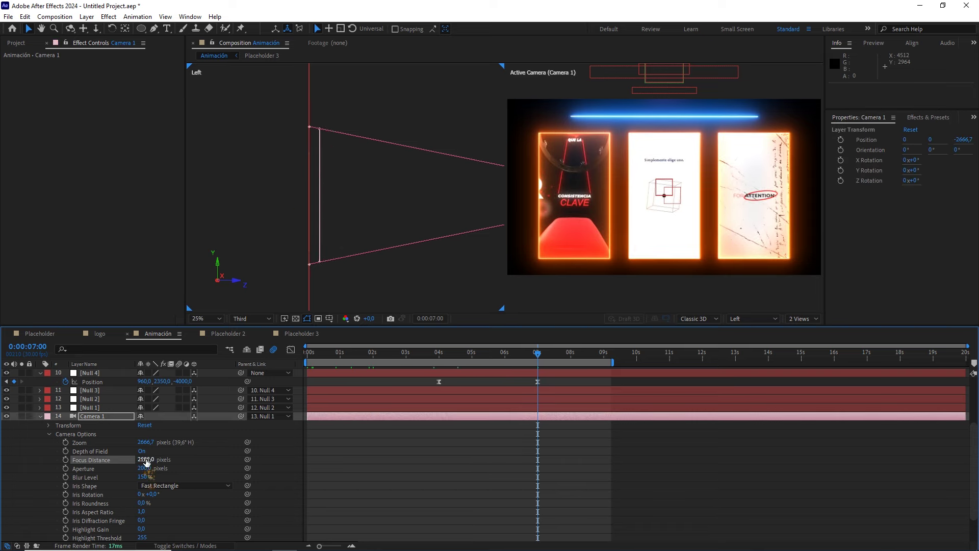
click(146, 460)
click(194, 468)
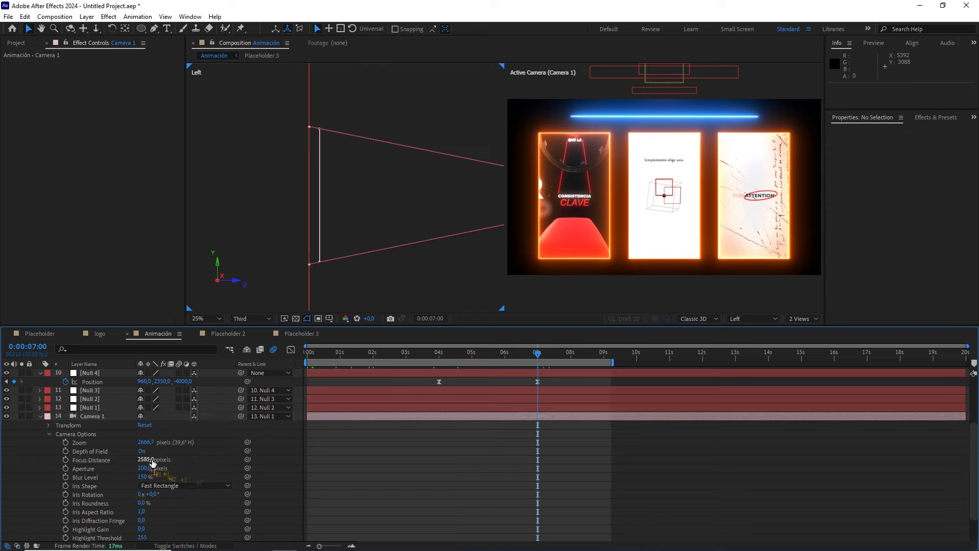
drag(147, 459, 190, 458)
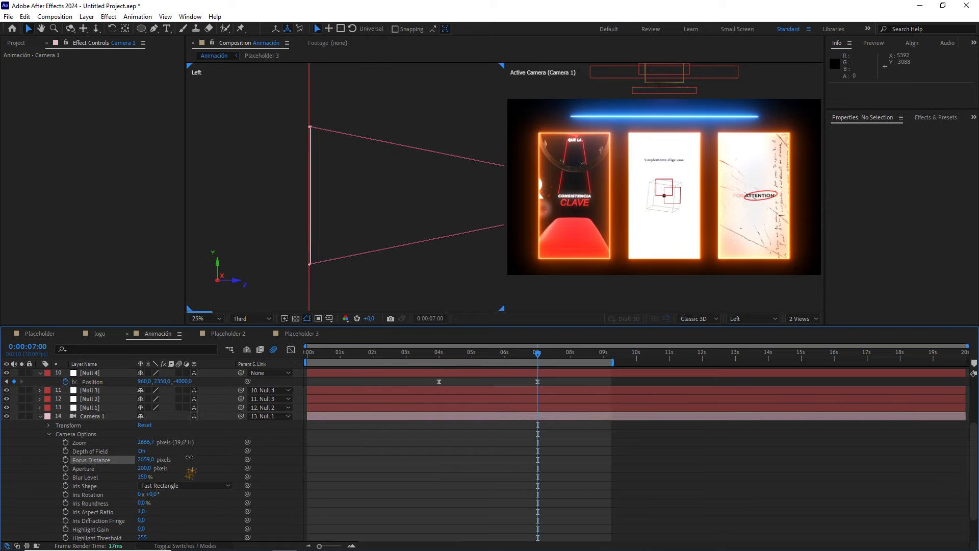
click(329, 255)
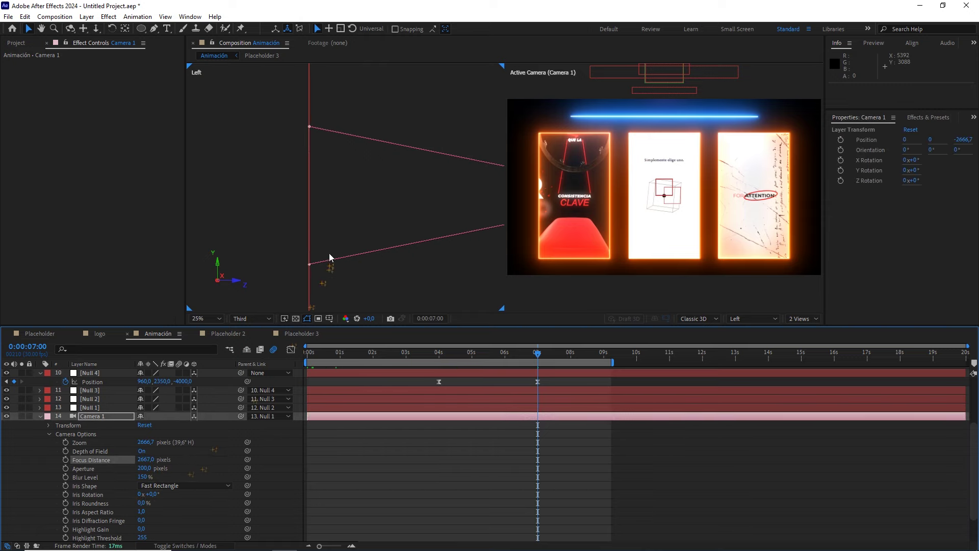
scroll(396, 203, down, 1)
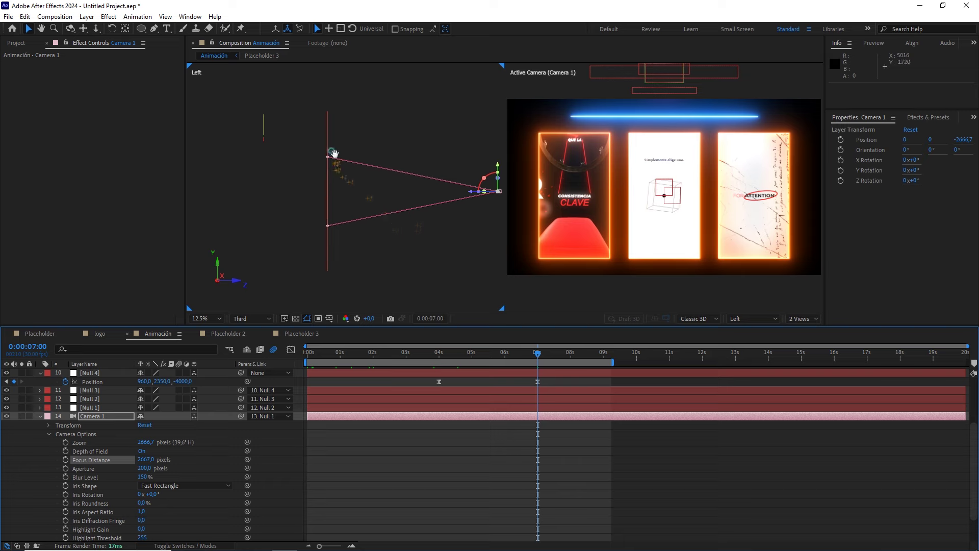
drag(332, 153, 365, 181)
scroll(366, 177, down, 1)
key(v)
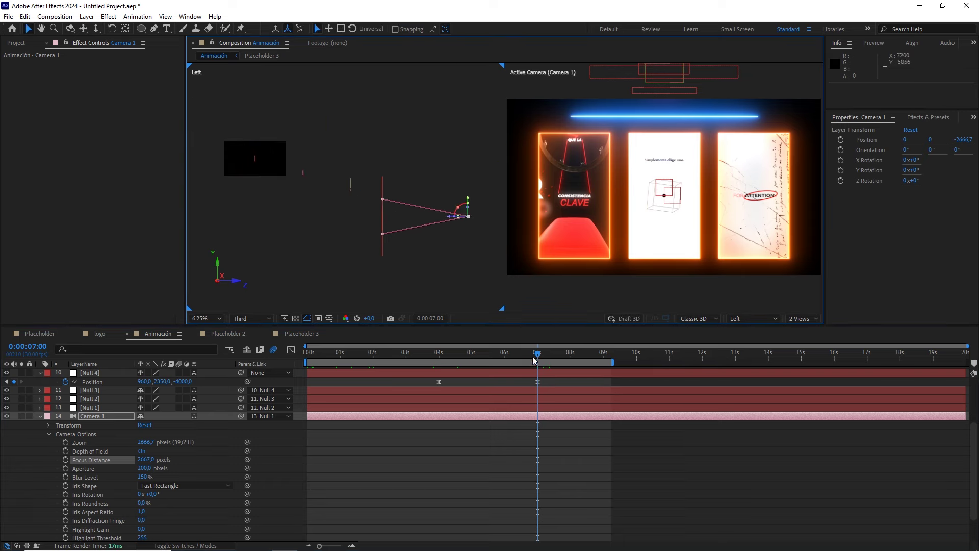
drag(534, 357, 467, 351)
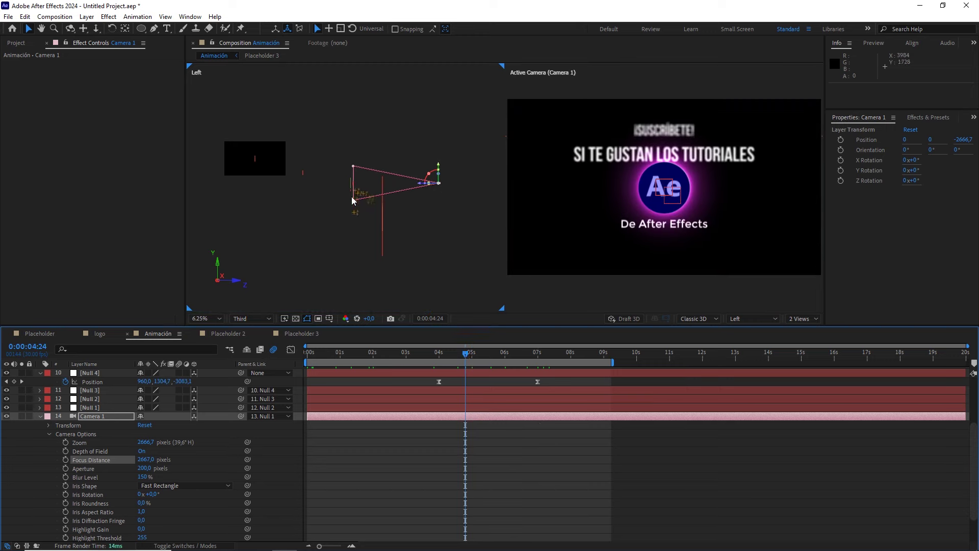
scroll(352, 199, up, 1)
drag(465, 361, 459, 357)
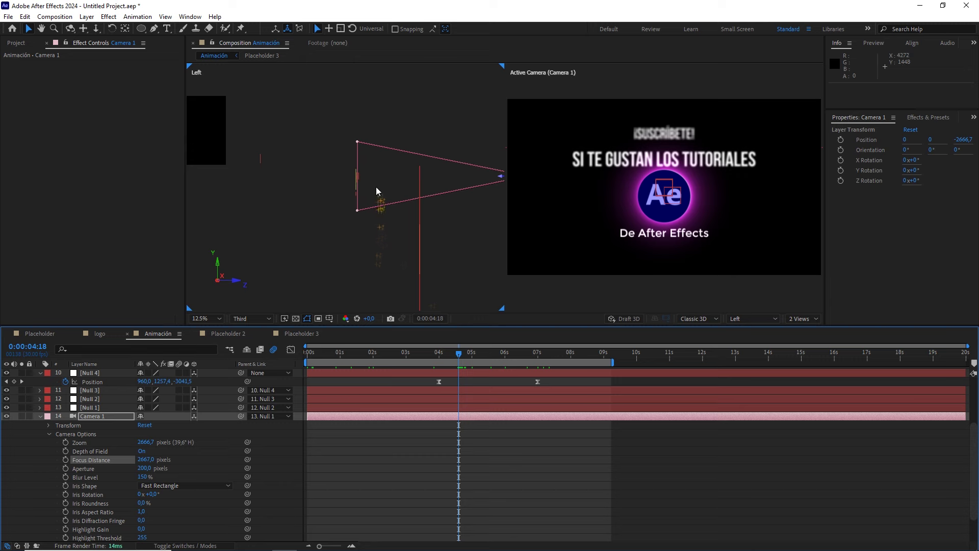
scroll(375, 186, down, 1)
drag(325, 127, 236, 189)
drag(445, 353, 302, 351)
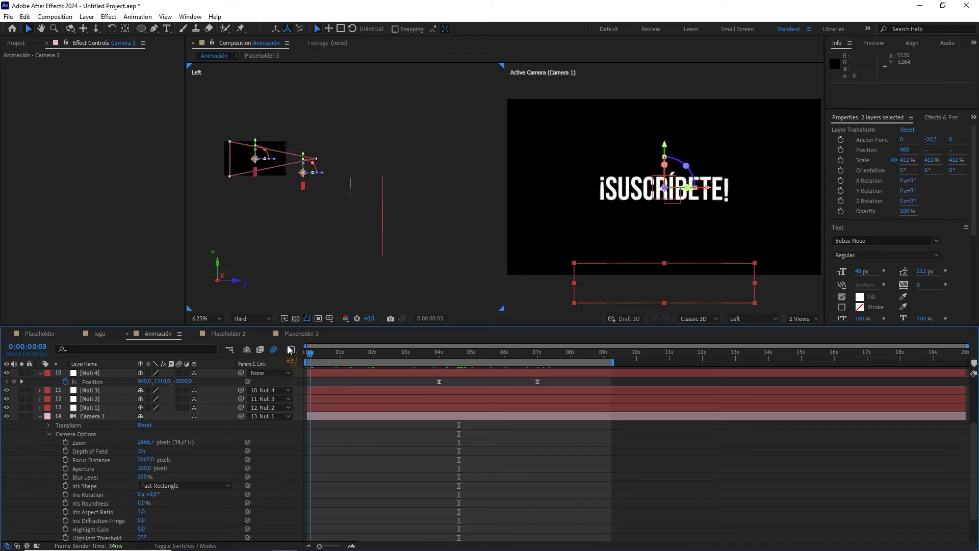
Show only the Active Camera view at Quarter resolution and collapse Camera 1
click(393, 450)
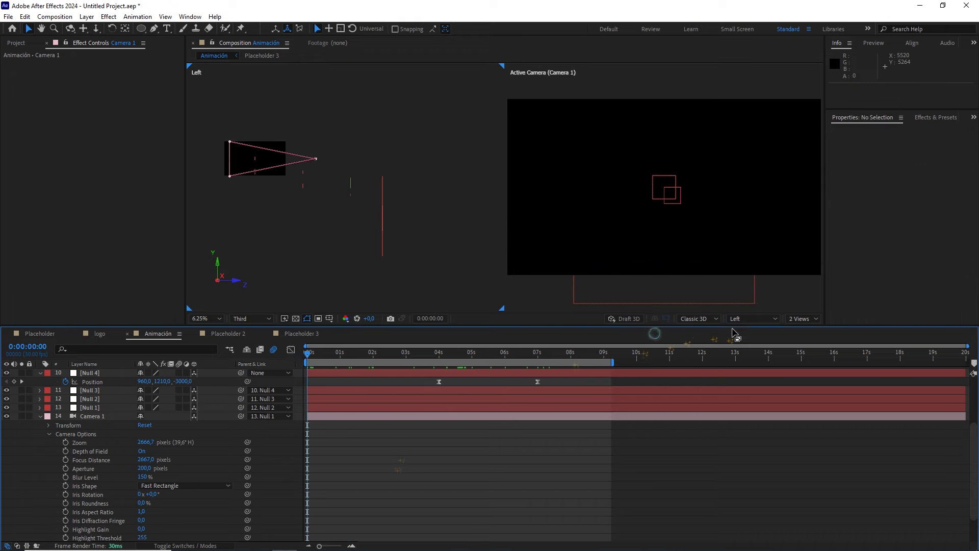
click(803, 318)
click(801, 329)
click(246, 319)
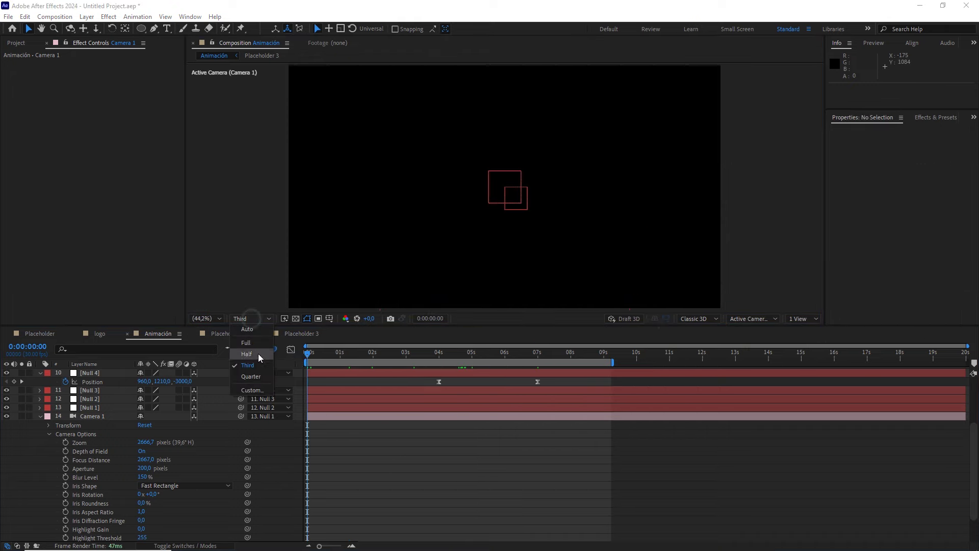
click(258, 374)
click(40, 416)
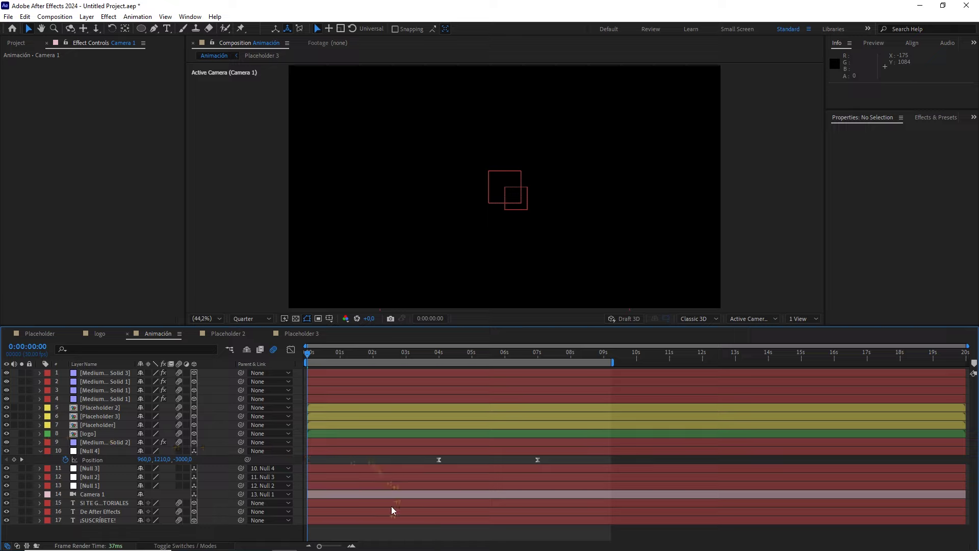
Preview the animation and stop on the Ae logo end-card frame
key(space)
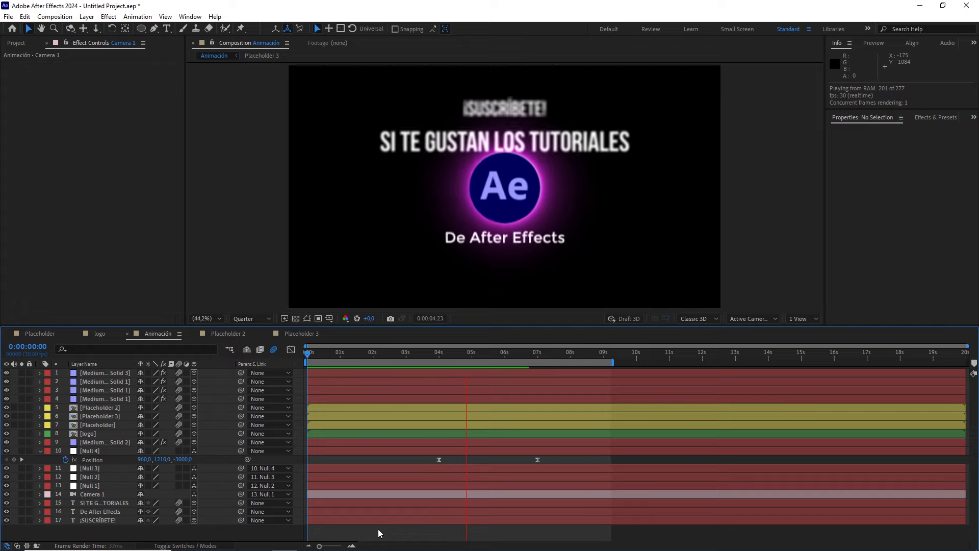
key(space)
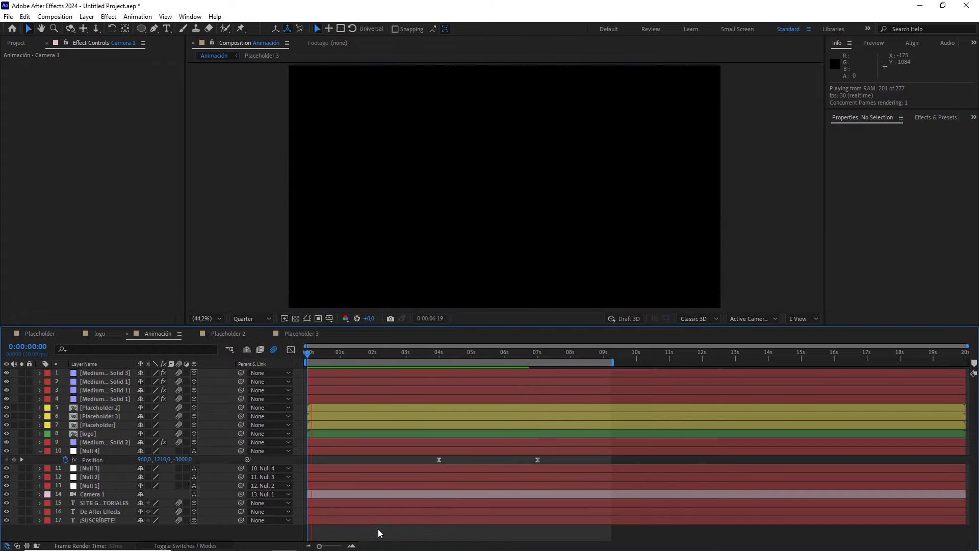
drag(514, 354, 465, 349)
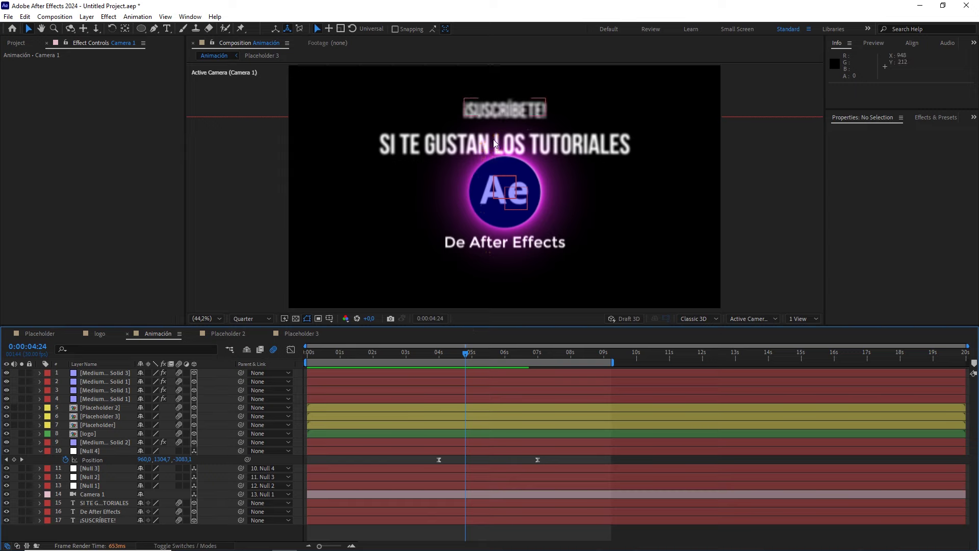
Create a comp-size near-black 0D0D0D solid, Dark Gray Solid 1
right_click(216, 531)
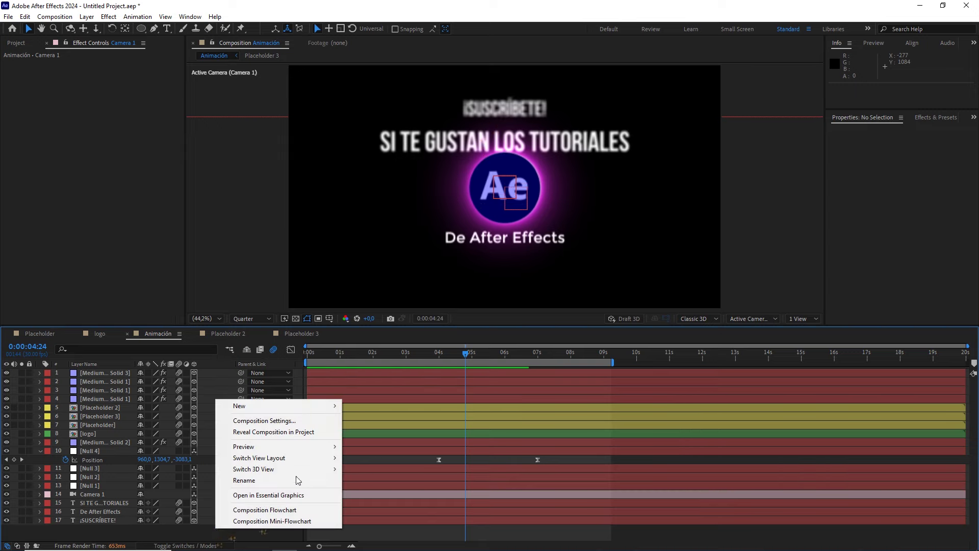
mouse_move(311, 407)
click(377, 431)
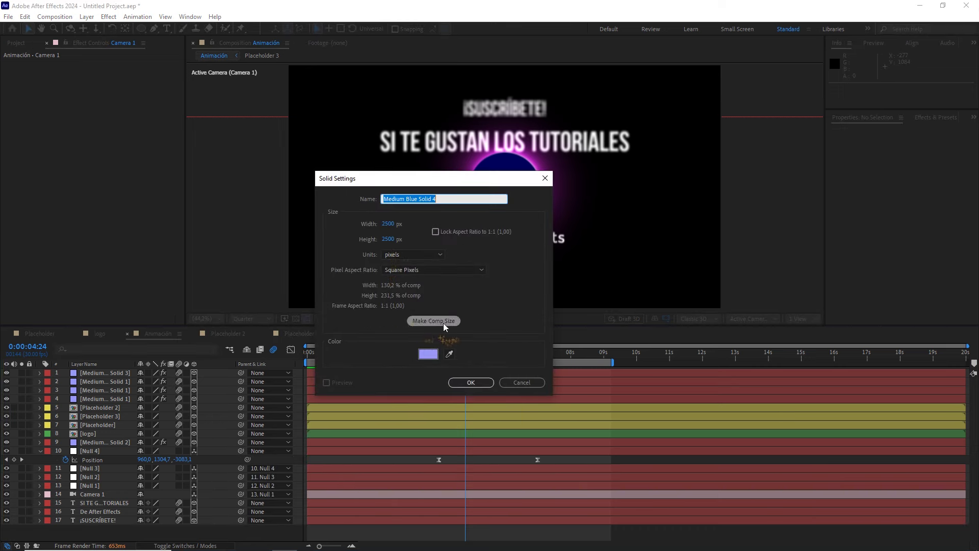
click(426, 321)
click(429, 354)
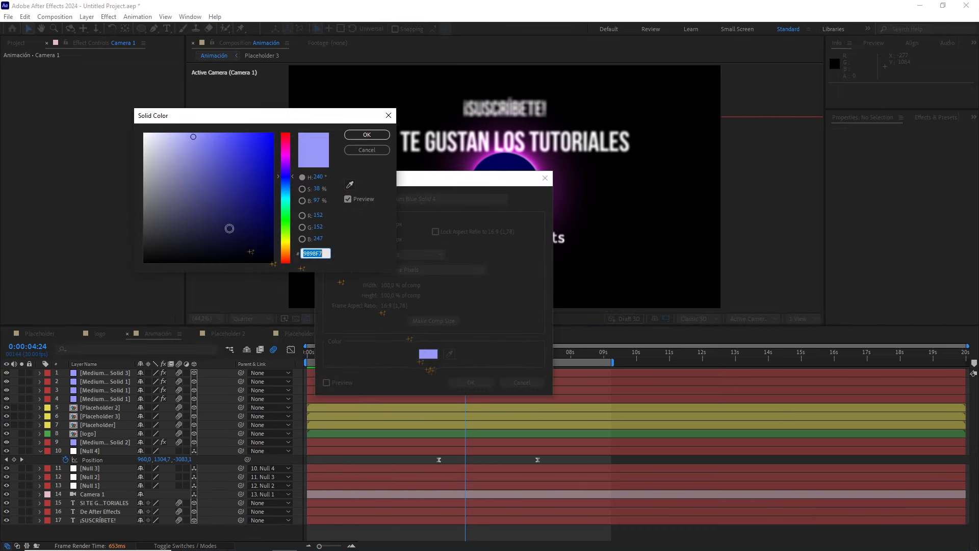
drag(229, 228, 85, 256)
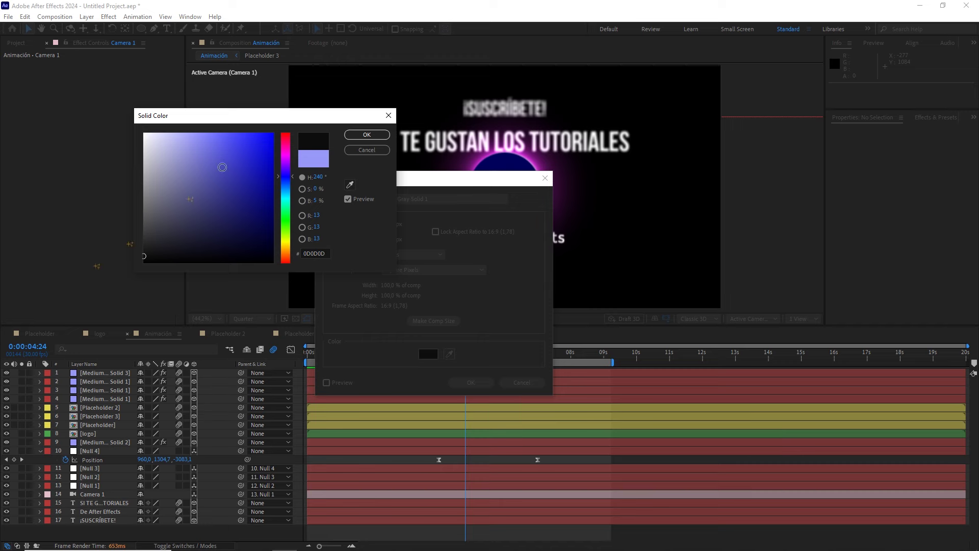
click(366, 134)
click(471, 383)
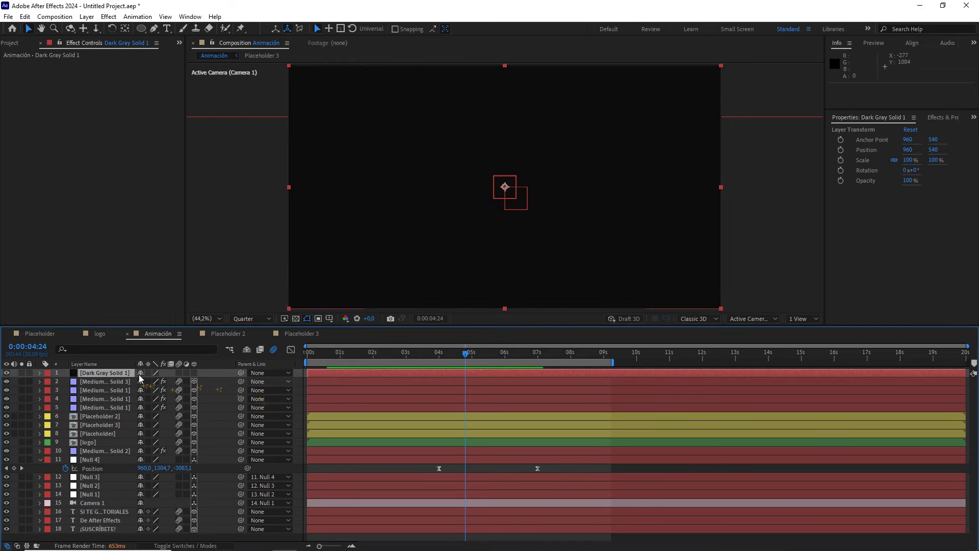
Move the solid to the bottom of the stack, duplicate it, and show Effects & Presets
drag(139, 377, 128, 533)
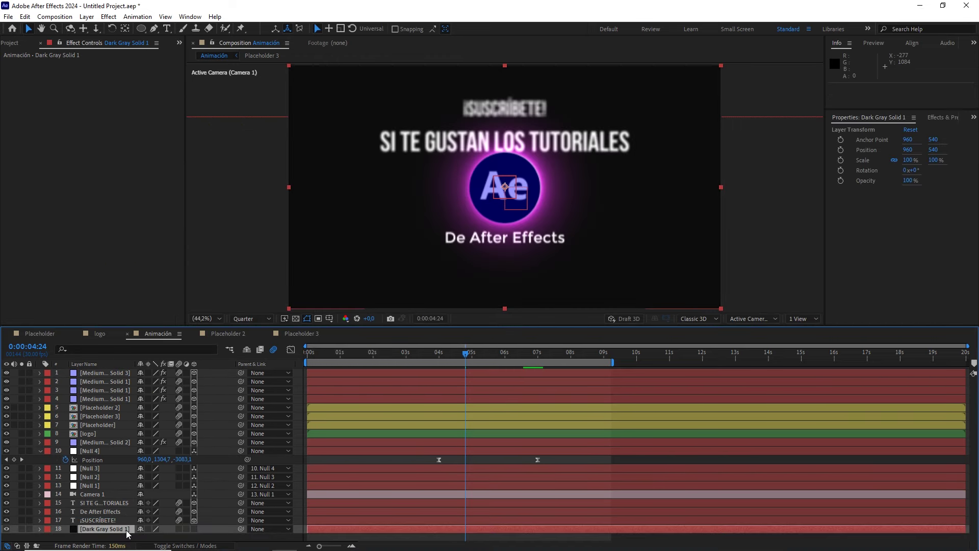
key(ctrl+d)
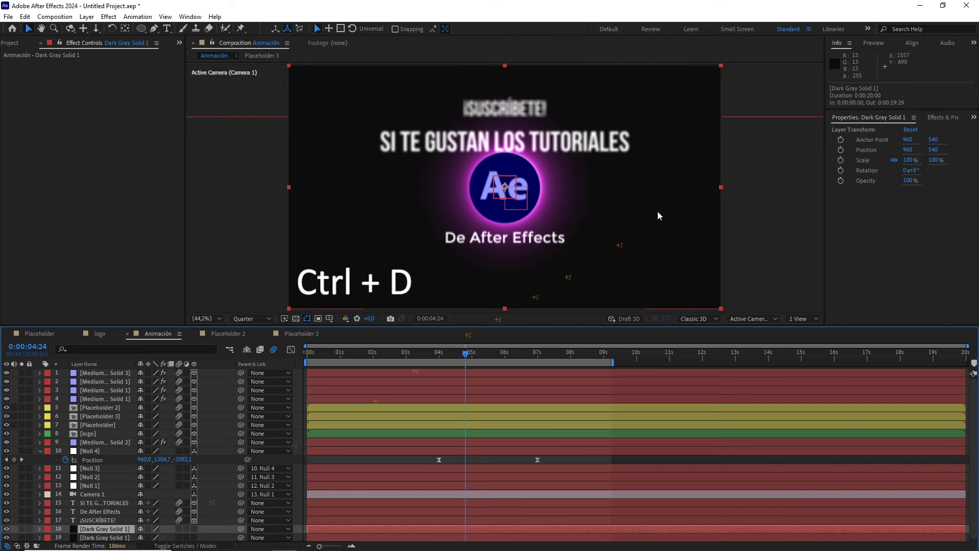
click(190, 17)
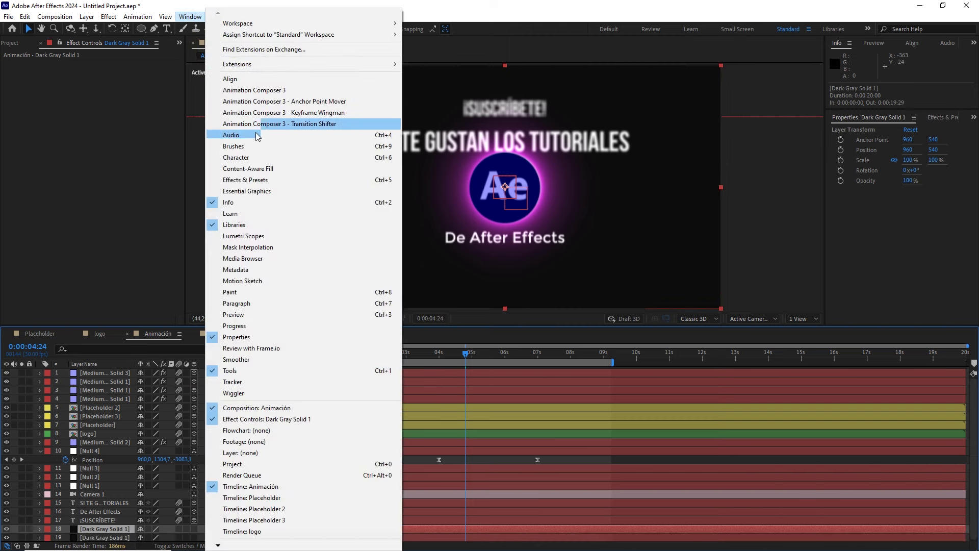
click(268, 180)
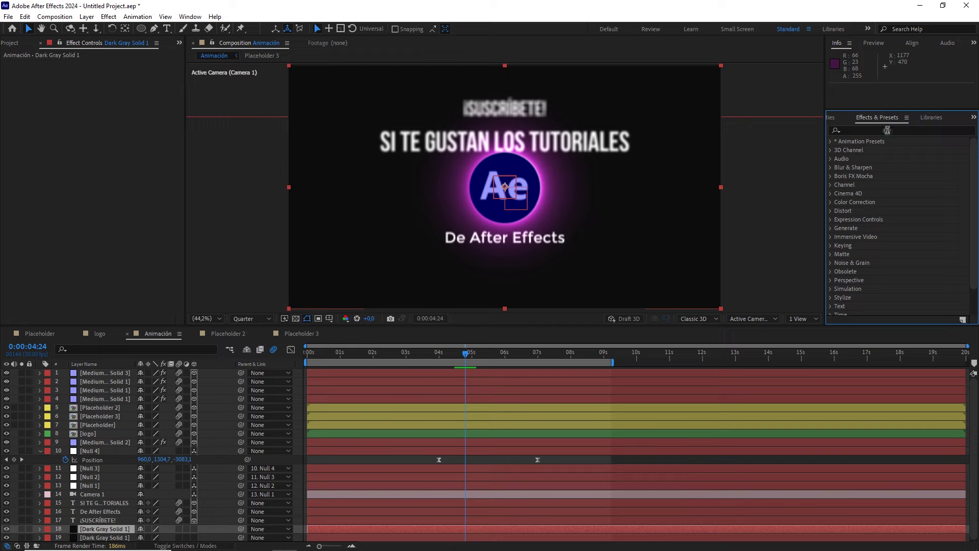
Apply the Grid effect to Dark Gray Solid 1 and make it a 3D layer
click(887, 130)
text(grid)
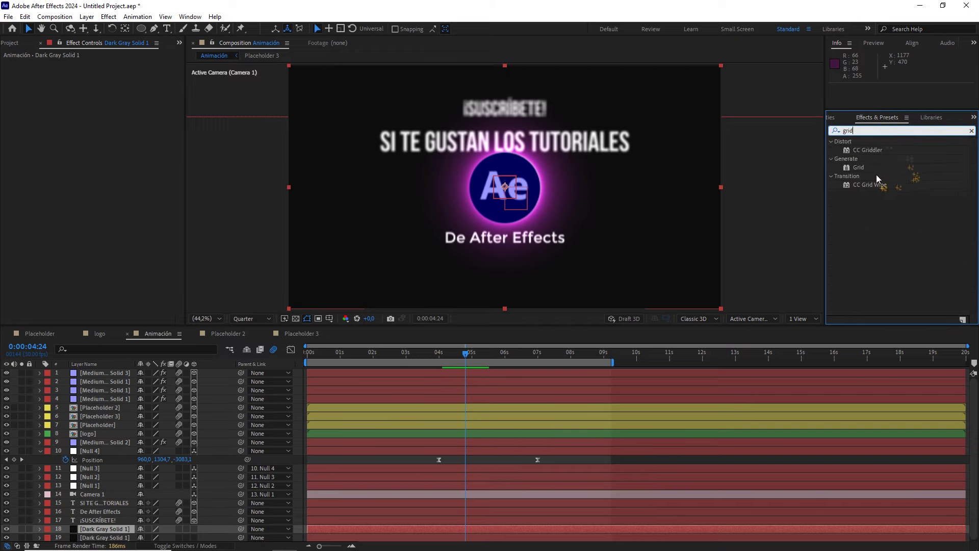
drag(864, 168, 106, 530)
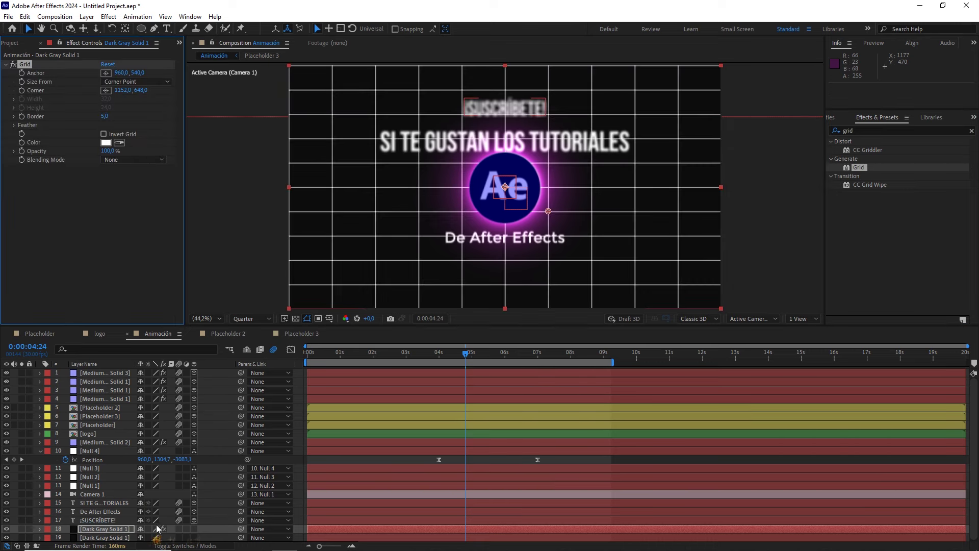
click(194, 528)
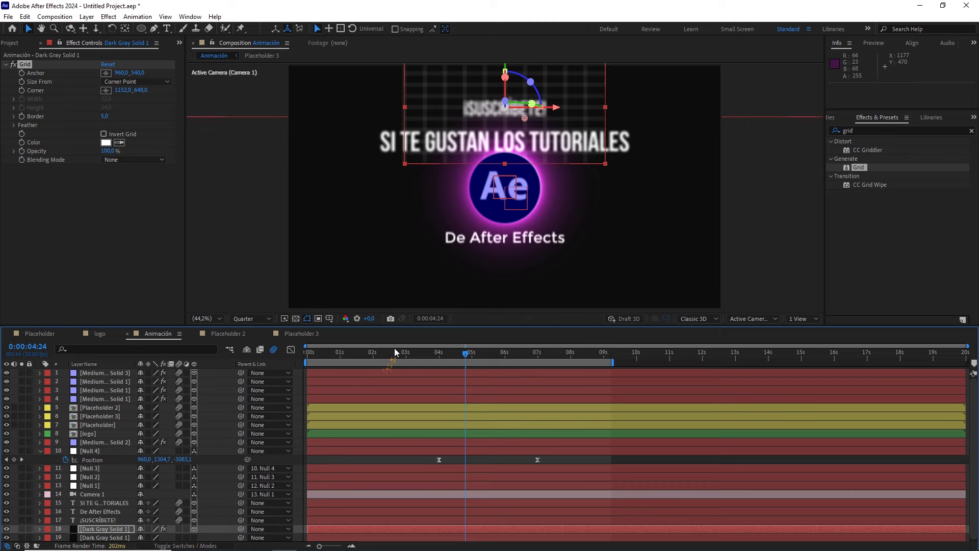
Show Left and Active Camera views side by side and select Dark Gray Solid 1 to show its Grid settings
drag(395, 352, 288, 353)
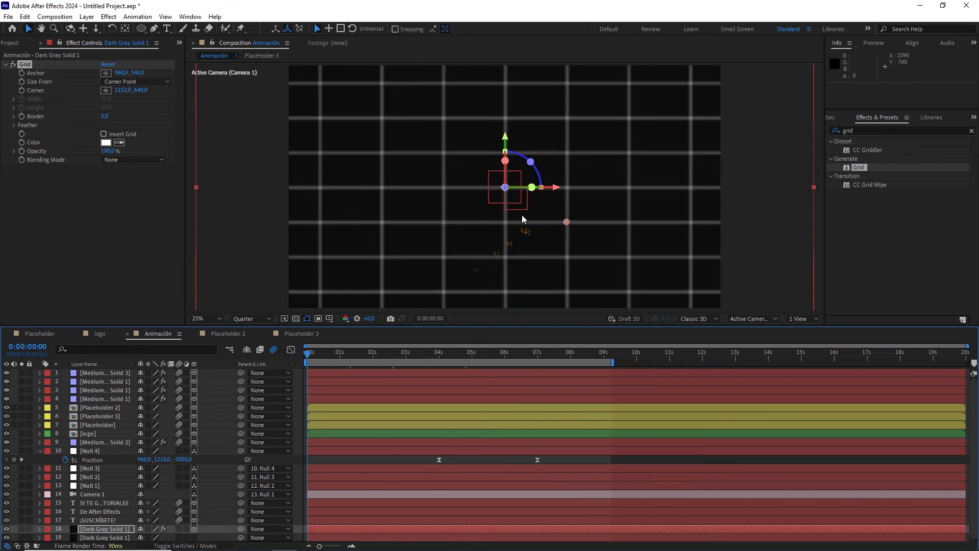
click(803, 318)
click(803, 337)
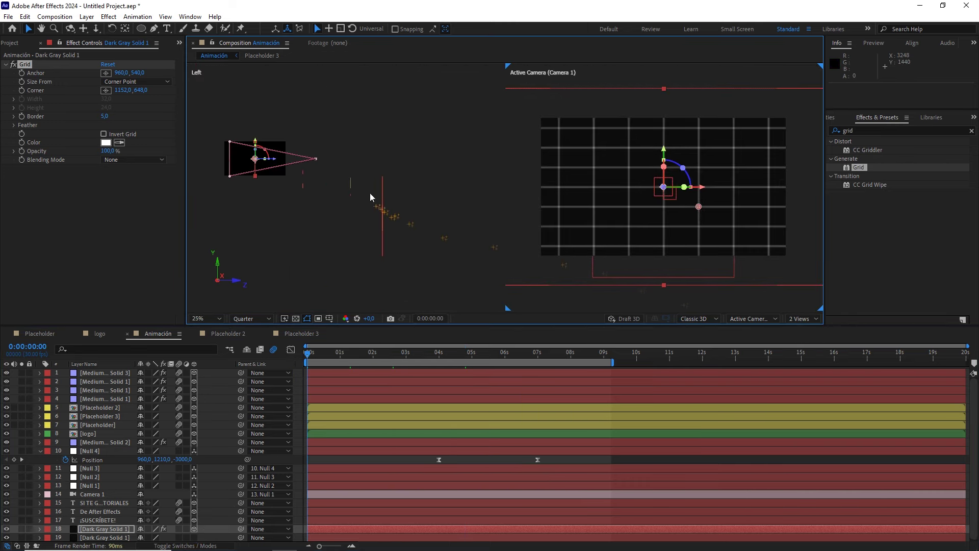
scroll(363, 195, down, 3)
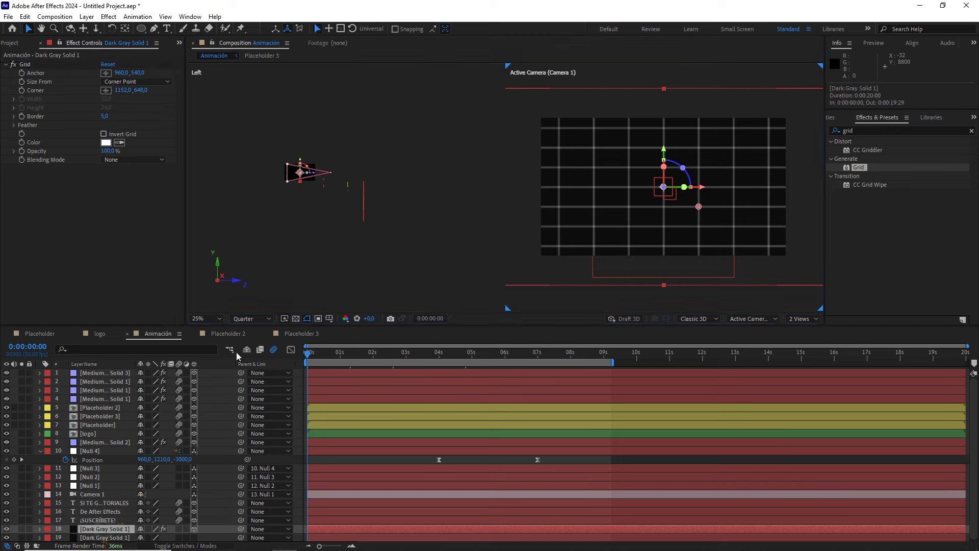
scroll(328, 229, up, 2)
drag(293, 178, 368, 201)
key(v)
scroll(339, 191, up, 1)
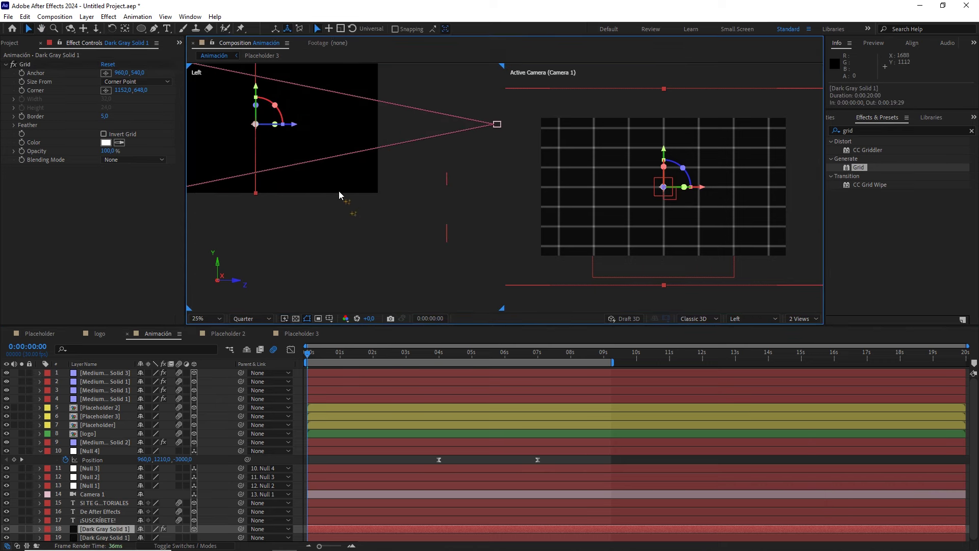
scroll(400, 217, up, 1)
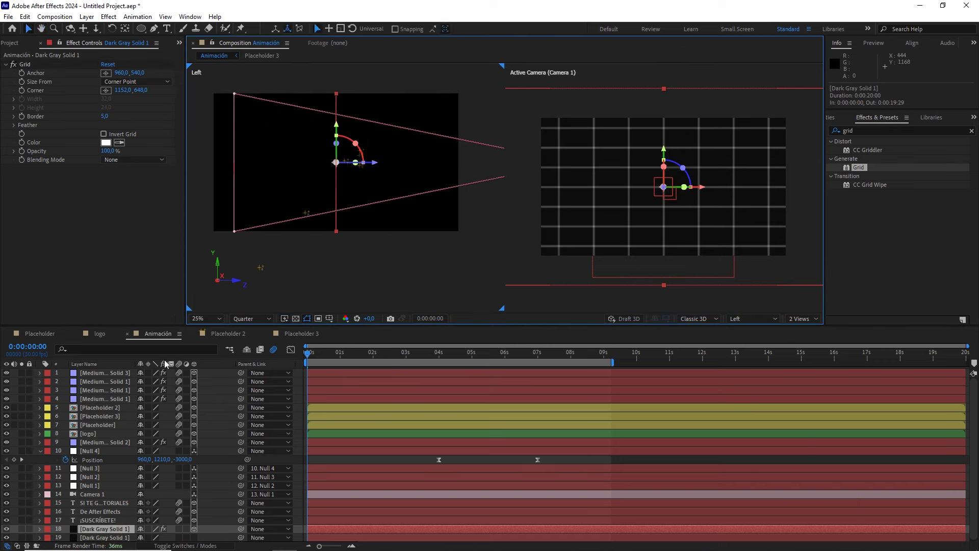
click(104, 521)
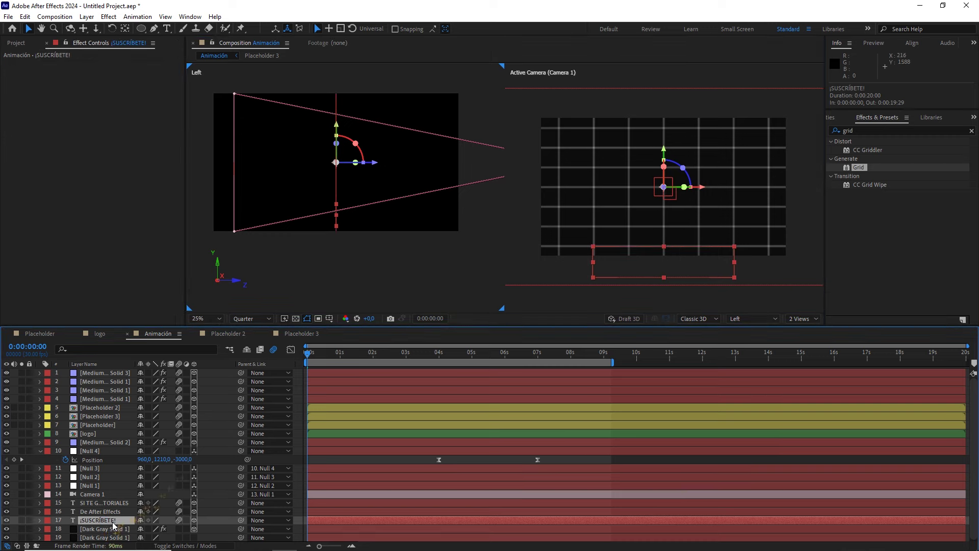
click(113, 529)
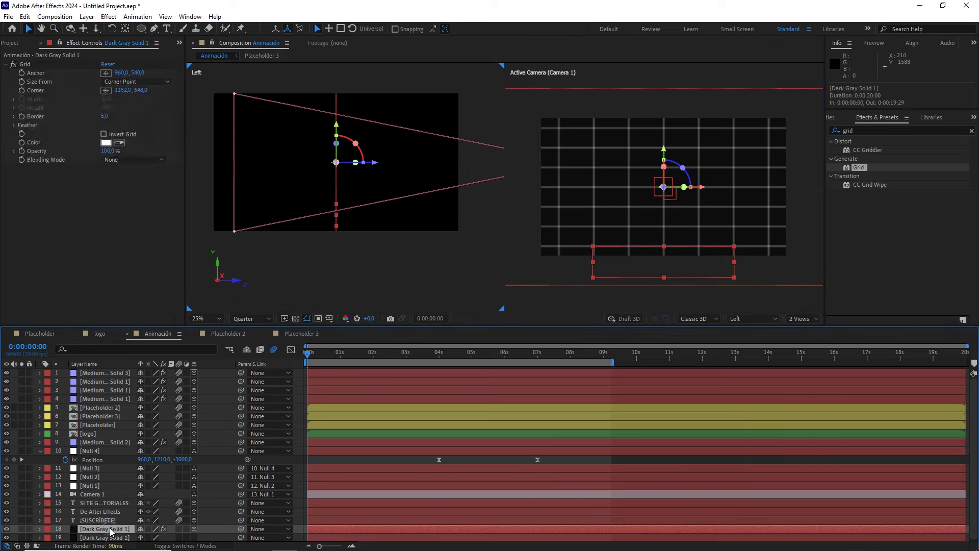
Size the Grid from Width Slider with Width 126 and Border 2
click(137, 82)
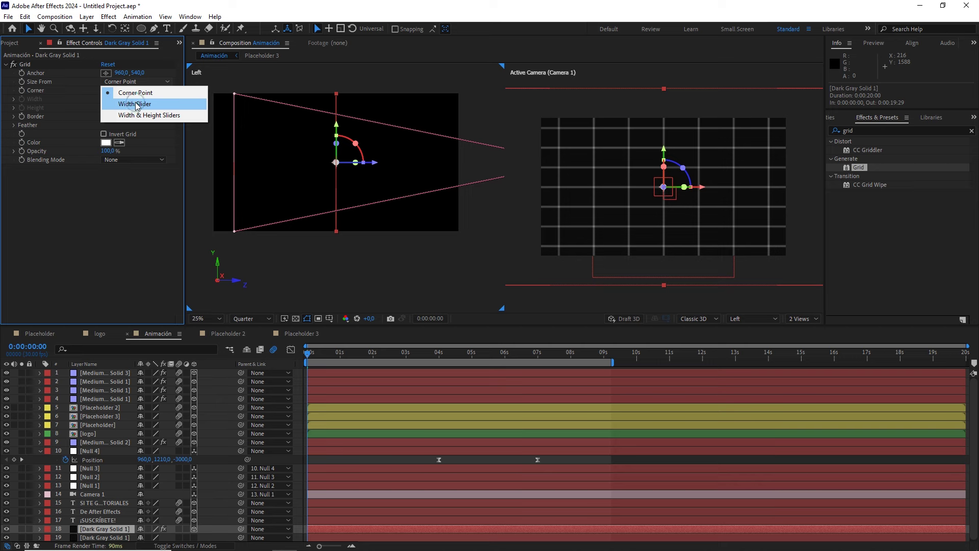
click(136, 104)
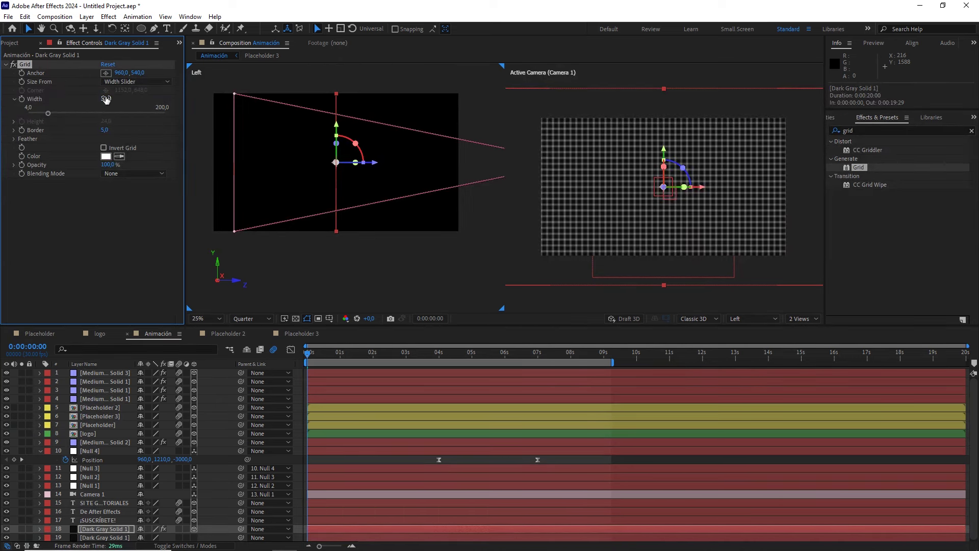
drag(107, 104, 150, 100)
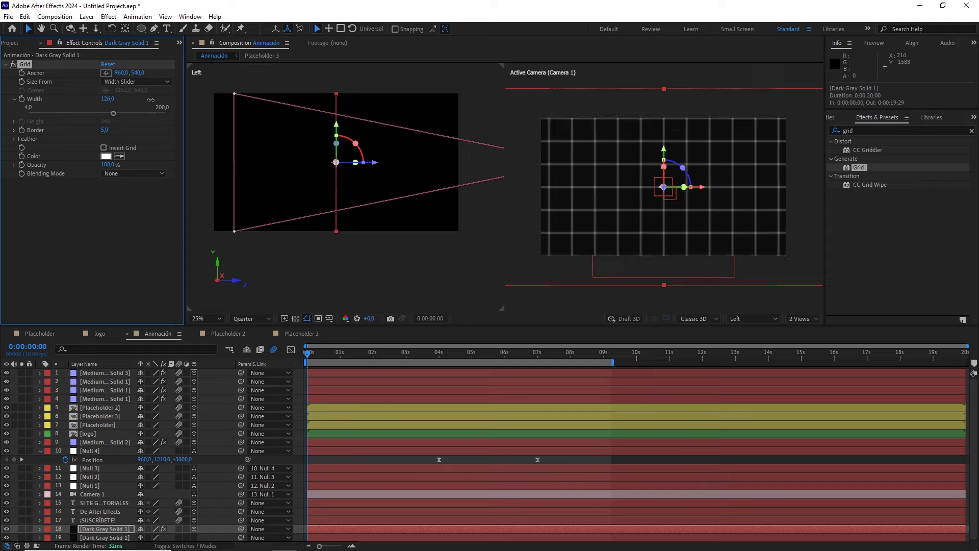
click(103, 131)
key(Down)
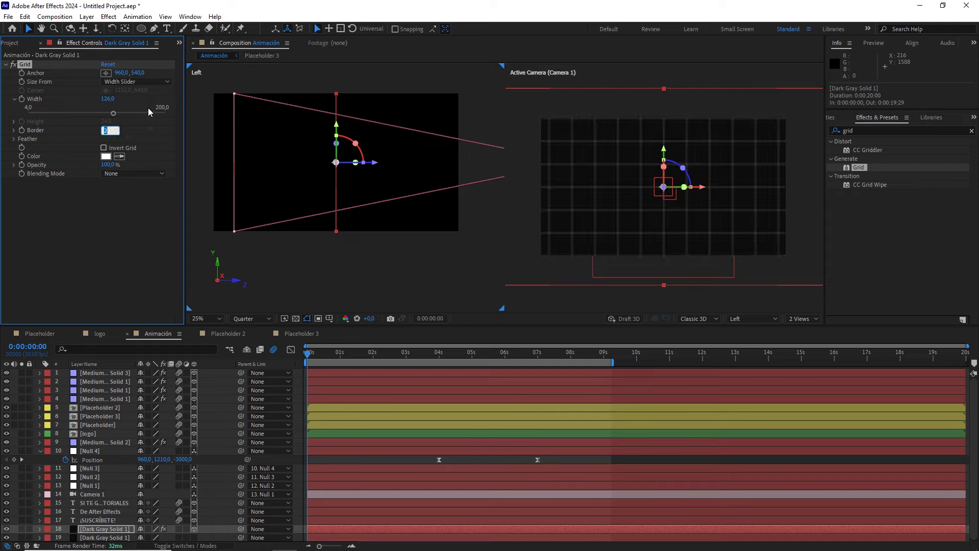
click(154, 127)
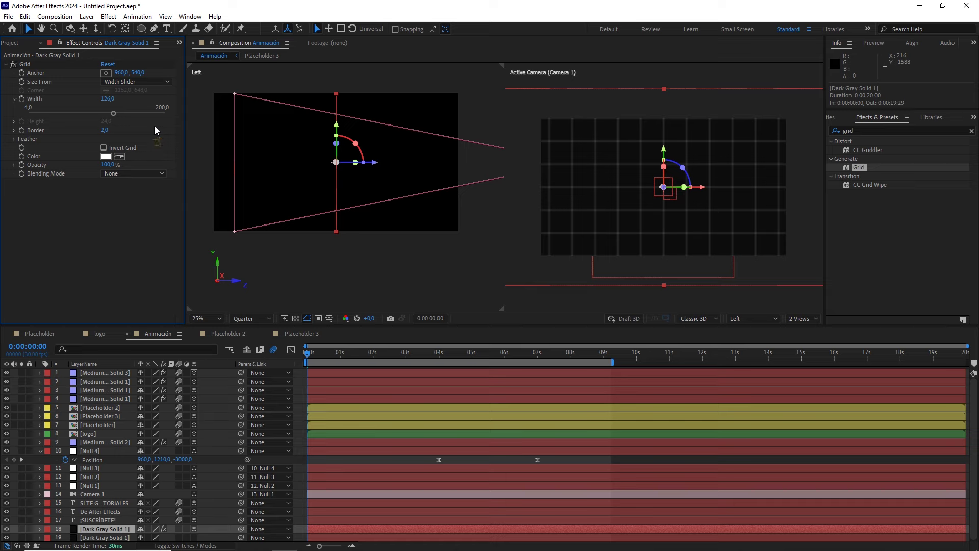
Scrub through the title, subtitle and three glowing panels to review the grid
drag(326, 360, 364, 360)
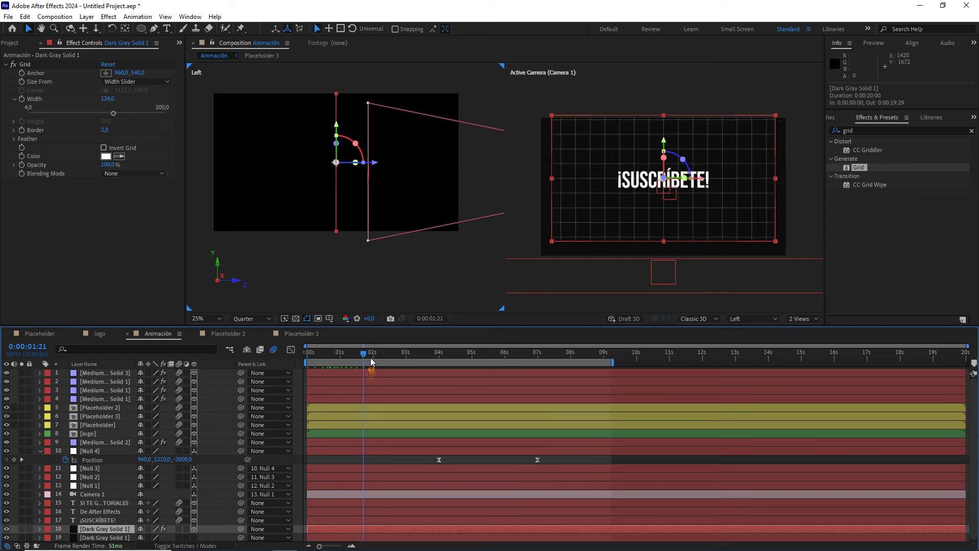
drag(363, 360, 381, 360)
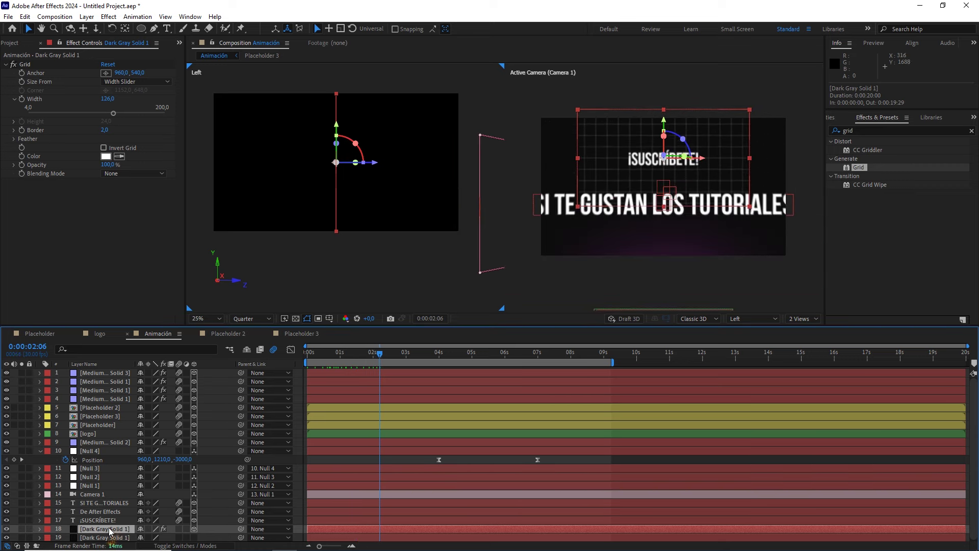
drag(391, 356, 515, 356)
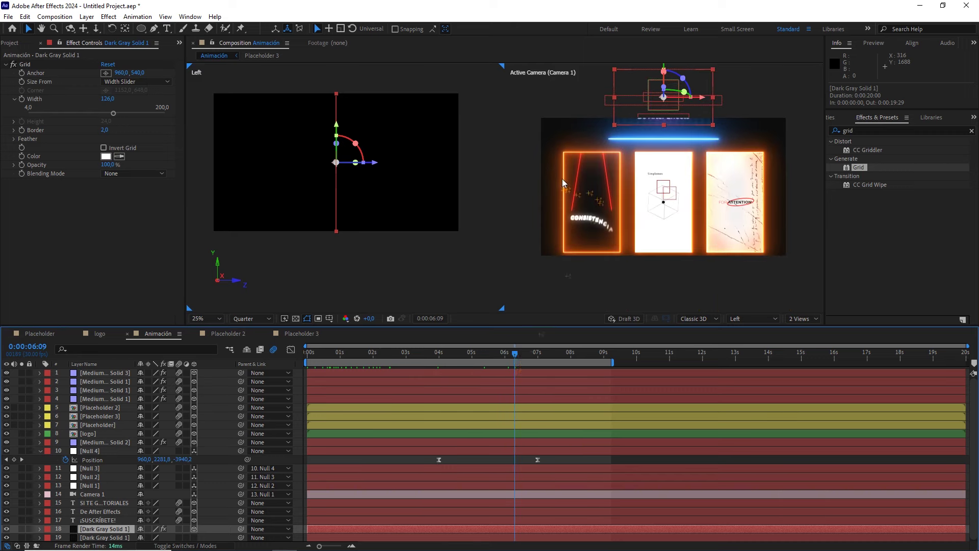
Apply CC RepeTile to Dark Gray Solid 1 and solo the layer
click(837, 128)
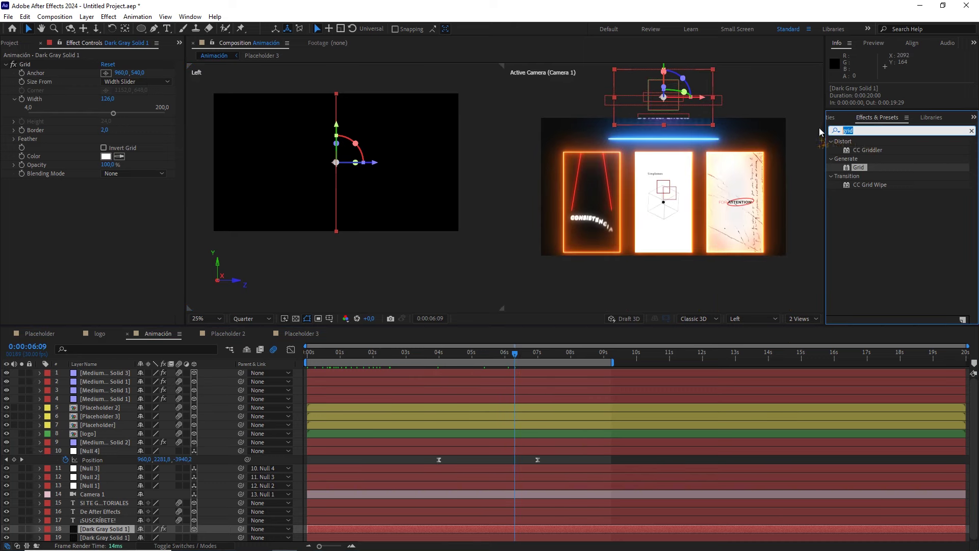
text(cc re)
drag(882, 154, 99, 532)
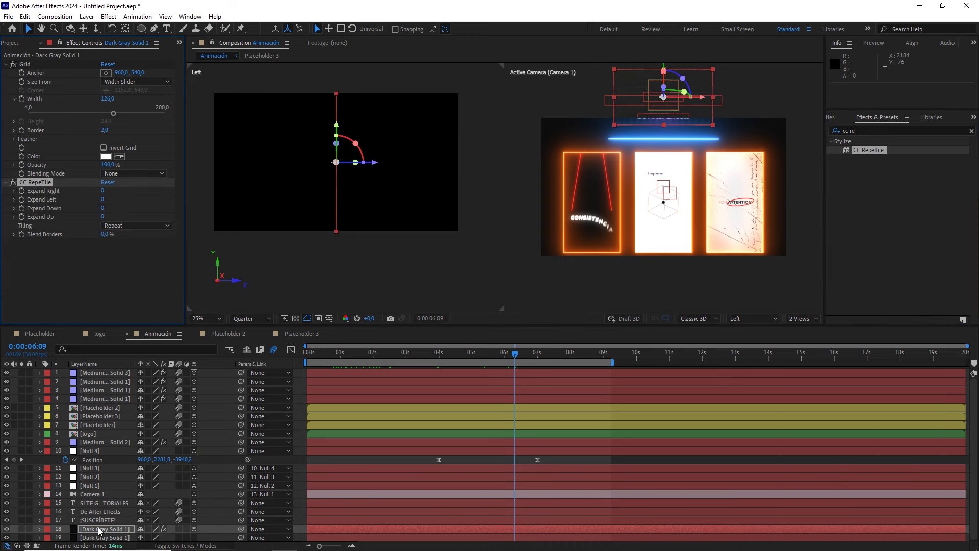
click(21, 529)
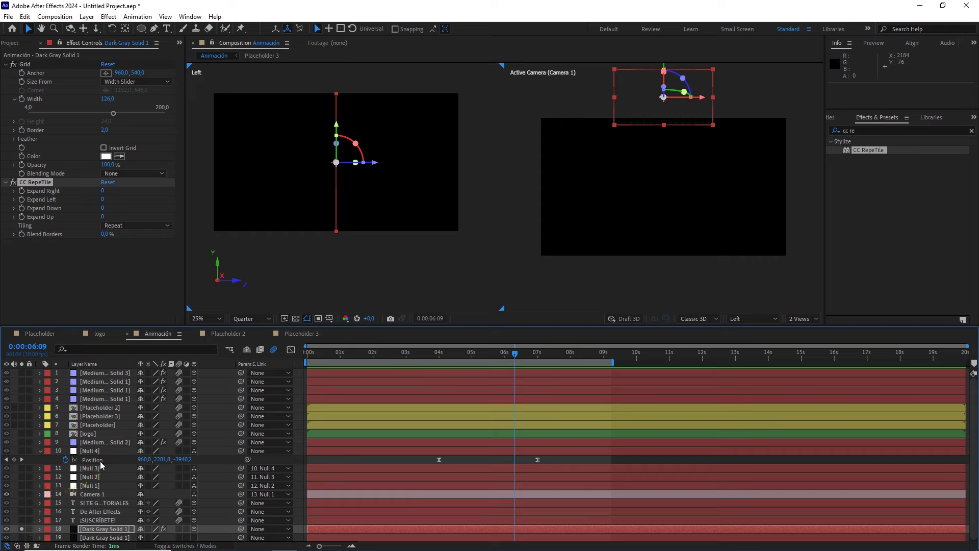
Check Camera 1's Depth of Field setting, then reselect the grid solid
click(40, 495)
scroll(40, 495, down, 5)
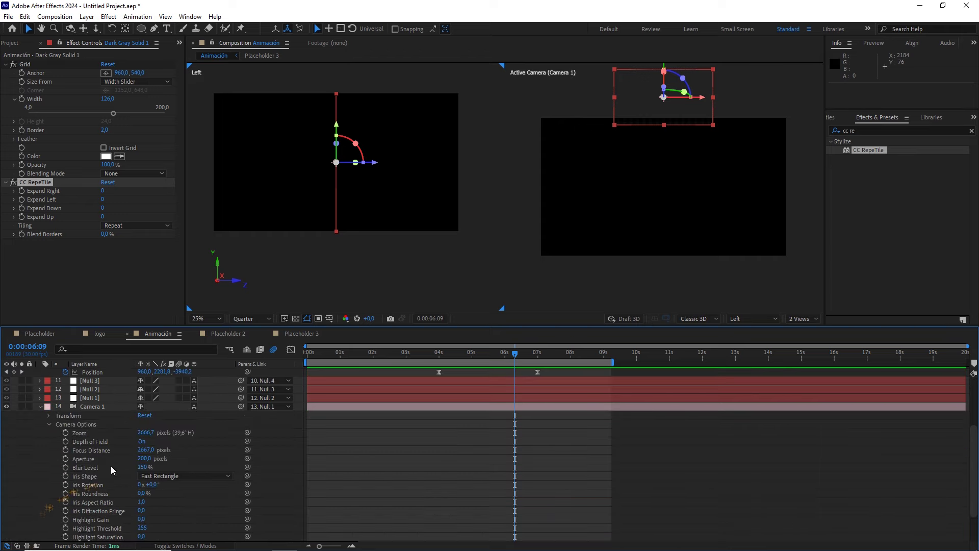
click(142, 442)
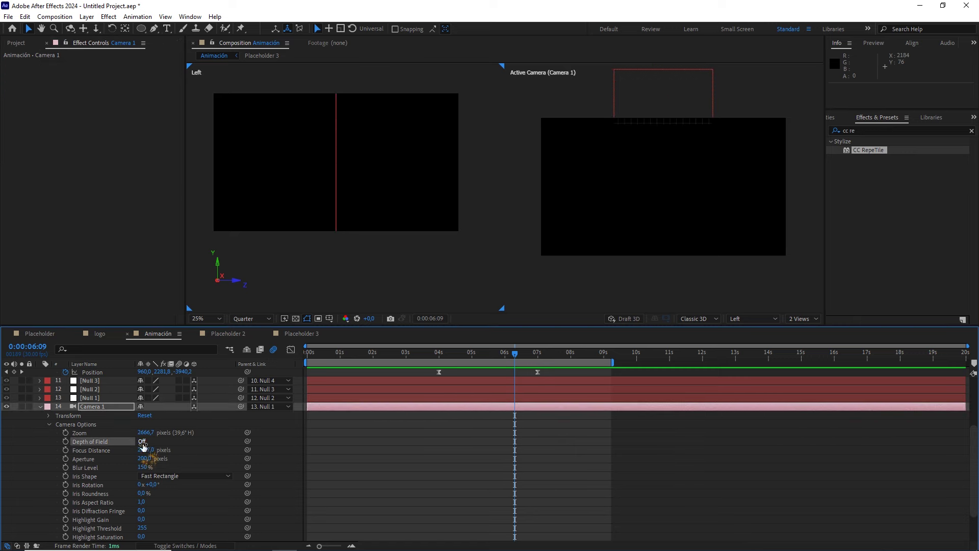
click(40, 407)
click(105, 528)
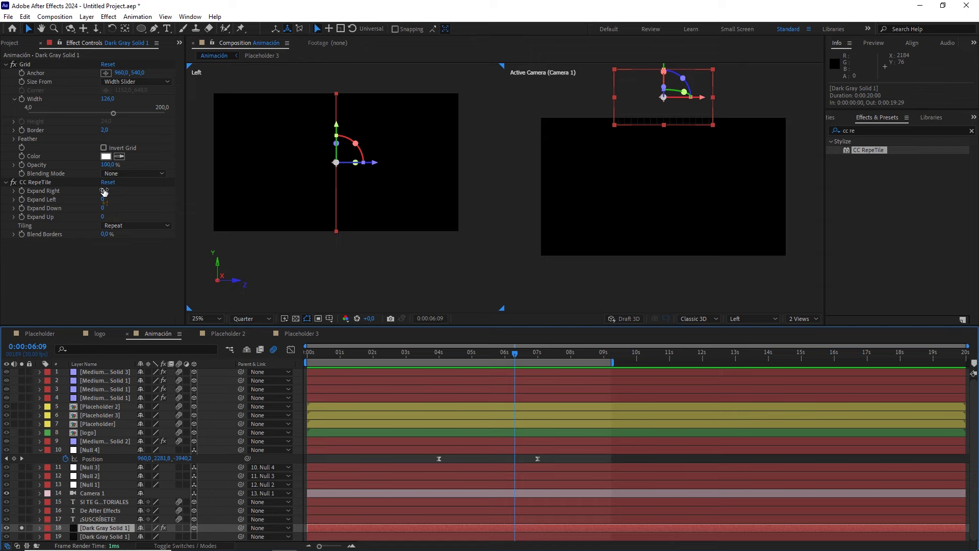
Set CC RepeTile Expand Right 1760, Left 2930, Down 3070, Up 2040 with Repeat tiling, then unsolo
drag(104, 191, 189, 199)
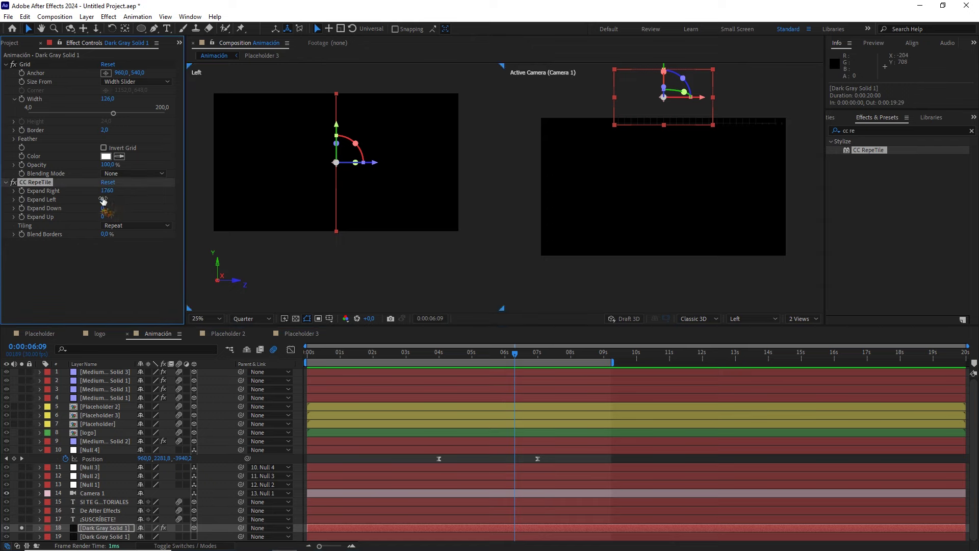
drag(102, 199, 253, 198)
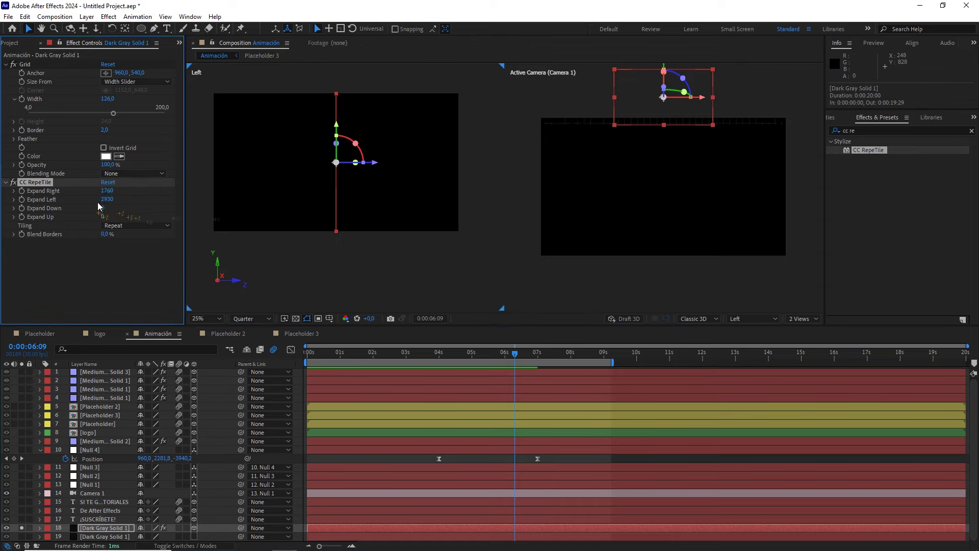
drag(102, 206, 250, 197)
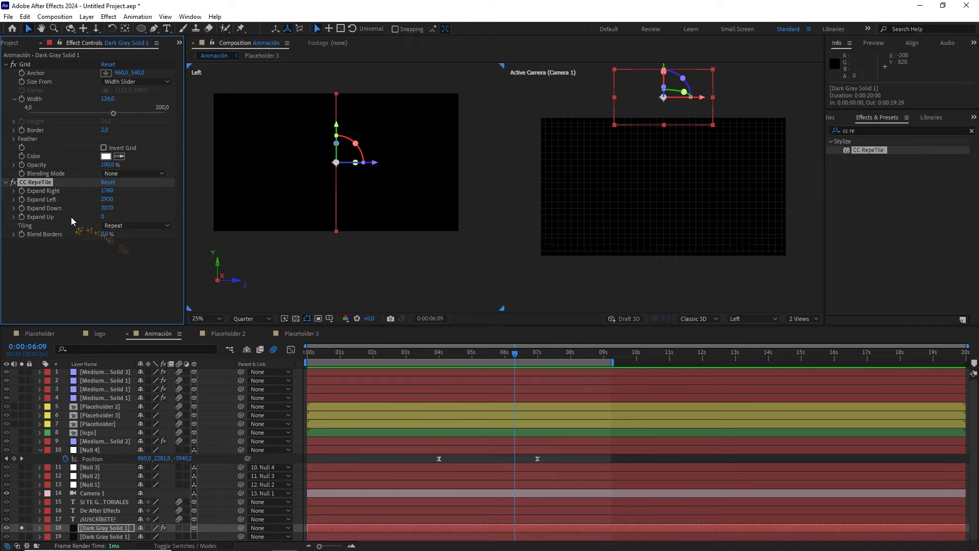
drag(106, 218, 204, 225)
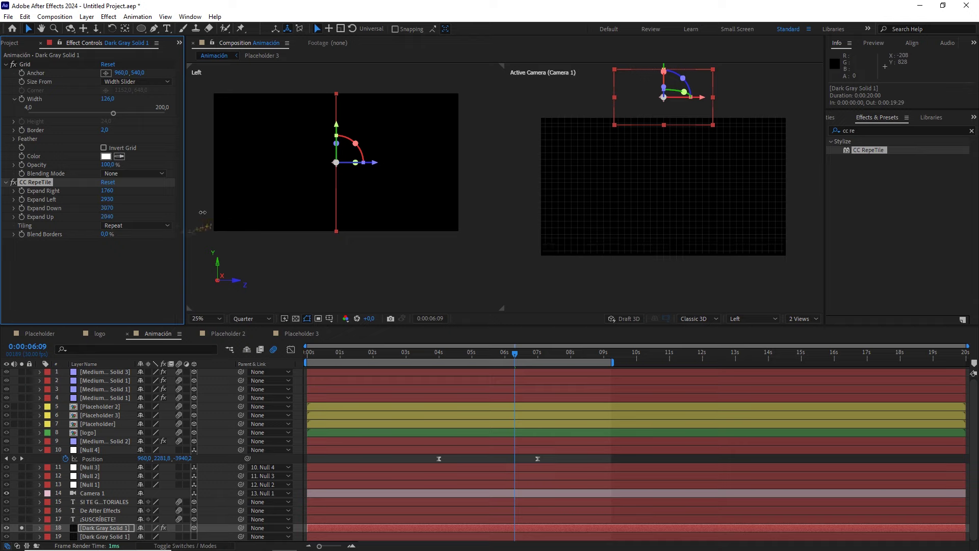
click(130, 226)
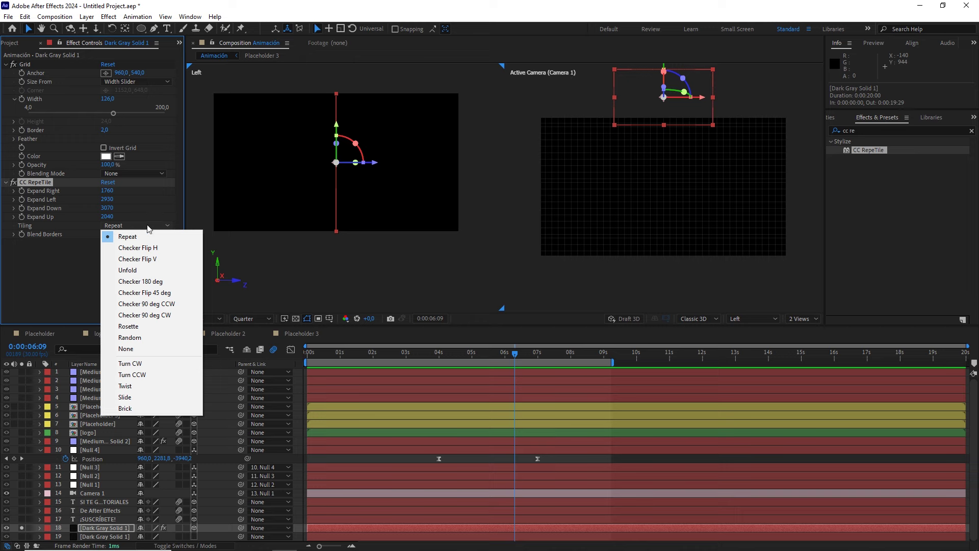
click(142, 236)
click(139, 258)
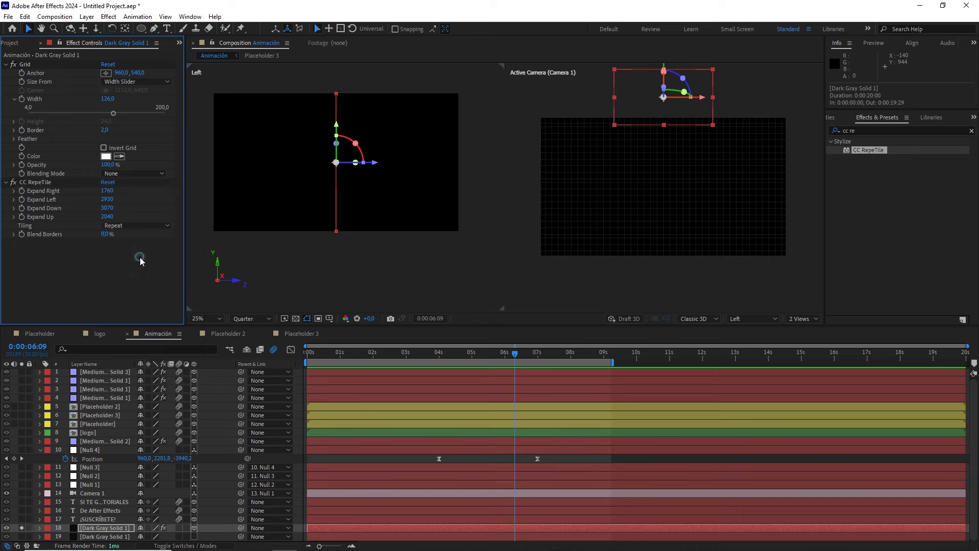
click(20, 528)
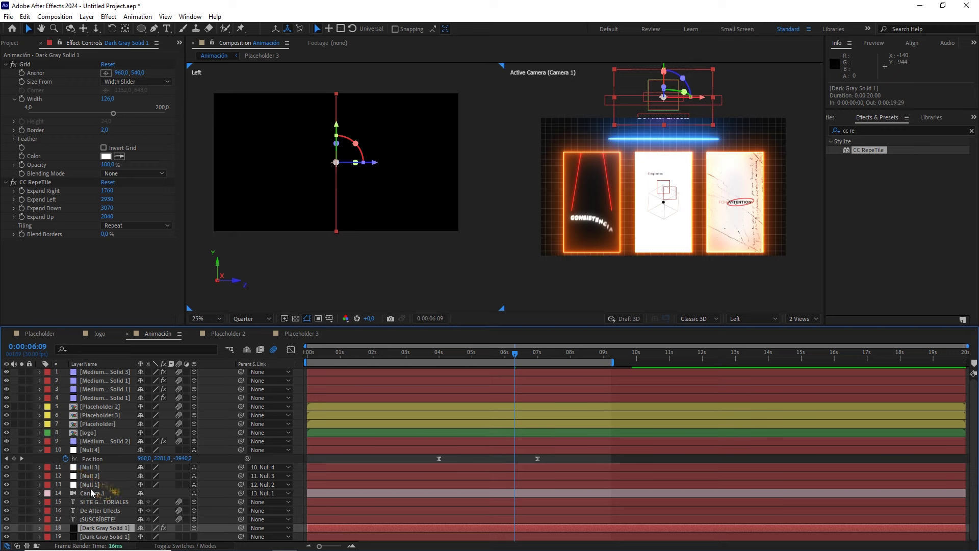
Turn Camera 1's Depth of Field on and collapse its properties
click(40, 493)
scroll(59, 494, down, 5)
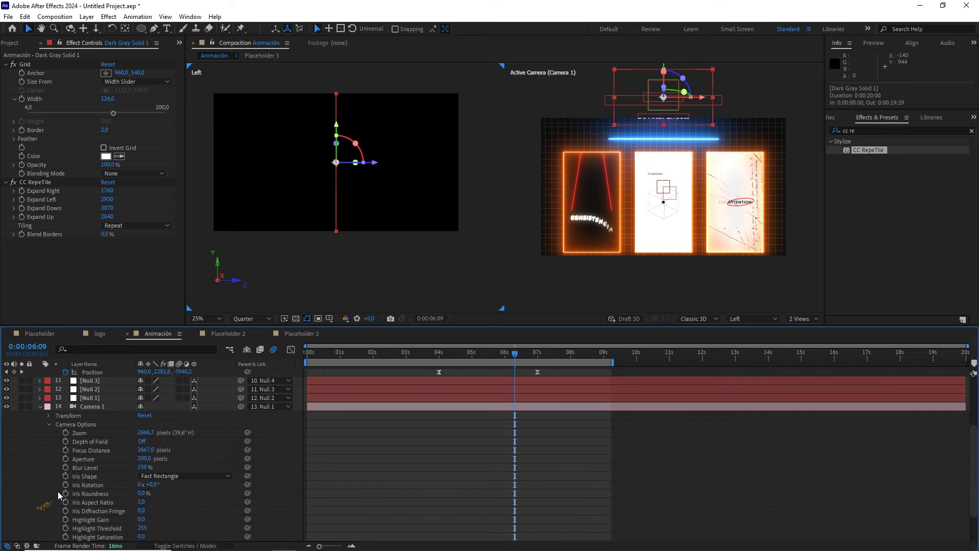
click(143, 441)
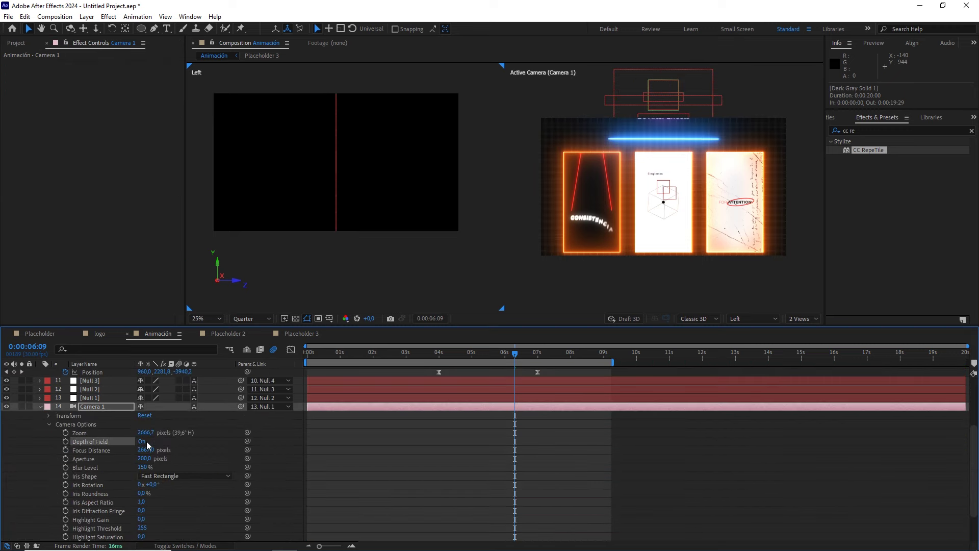
click(41, 406)
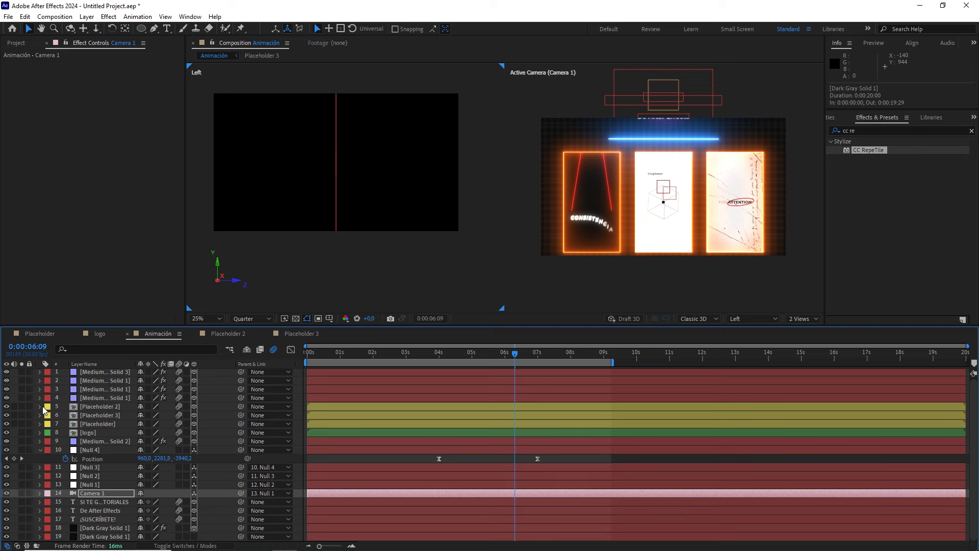
Set Dark Gray Solid 1's Opacity to 20%
click(106, 528)
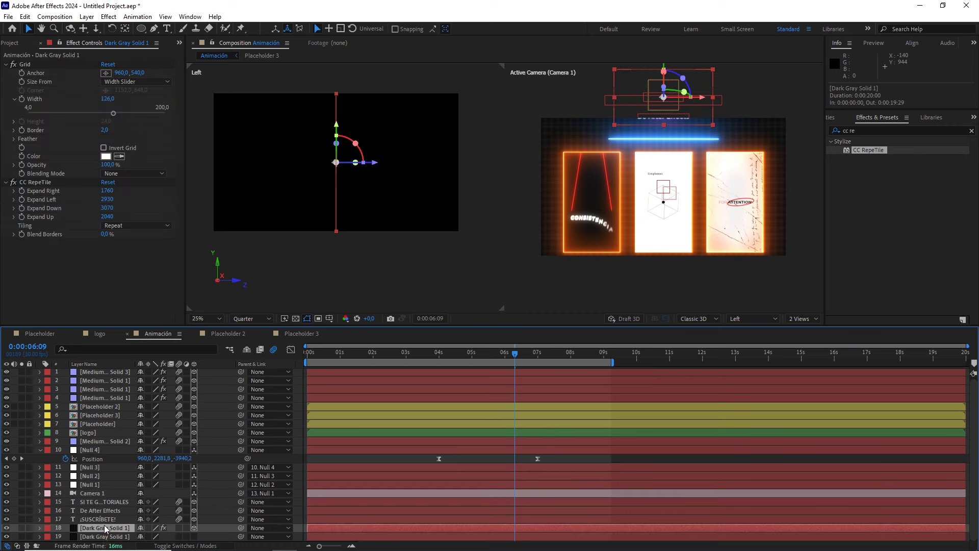
key(t)
click(144, 536)
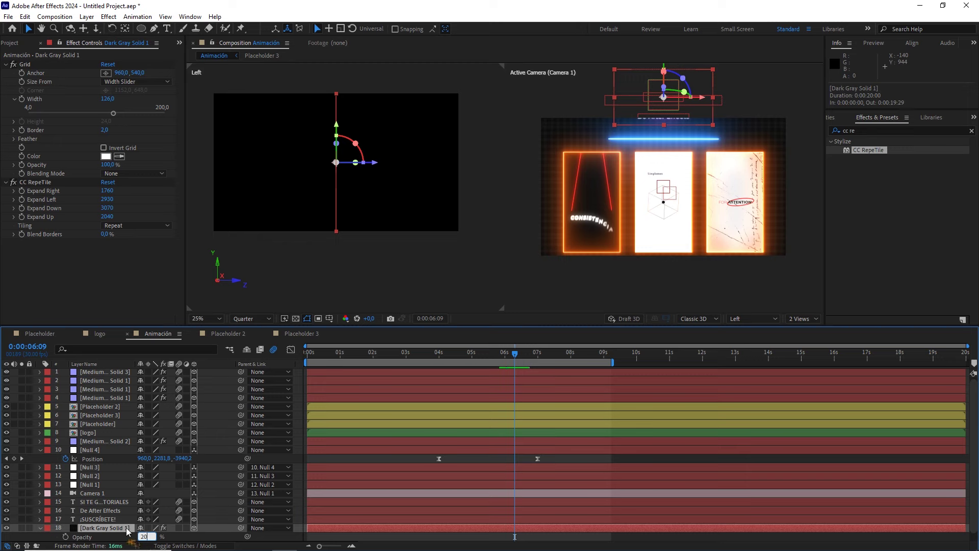
key(Return)
Switch to the single camera view and preview the animation from the start
mouse_move(514, 353)
mouse_down()
mouse_move(348, 352)
mouse_move(329, 337)
mouse_up()
click(802, 319)
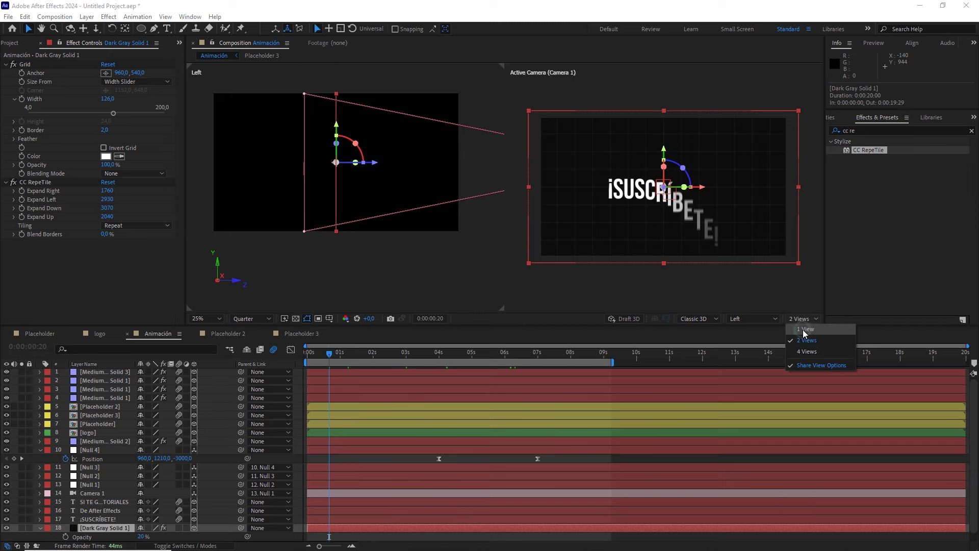
click(802, 330)
drag(344, 353, 261, 353)
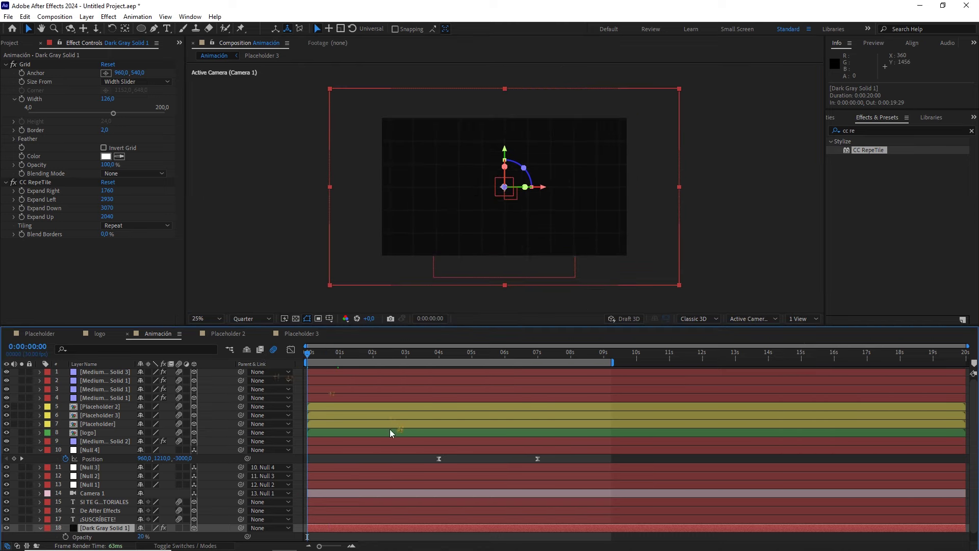
key(space)
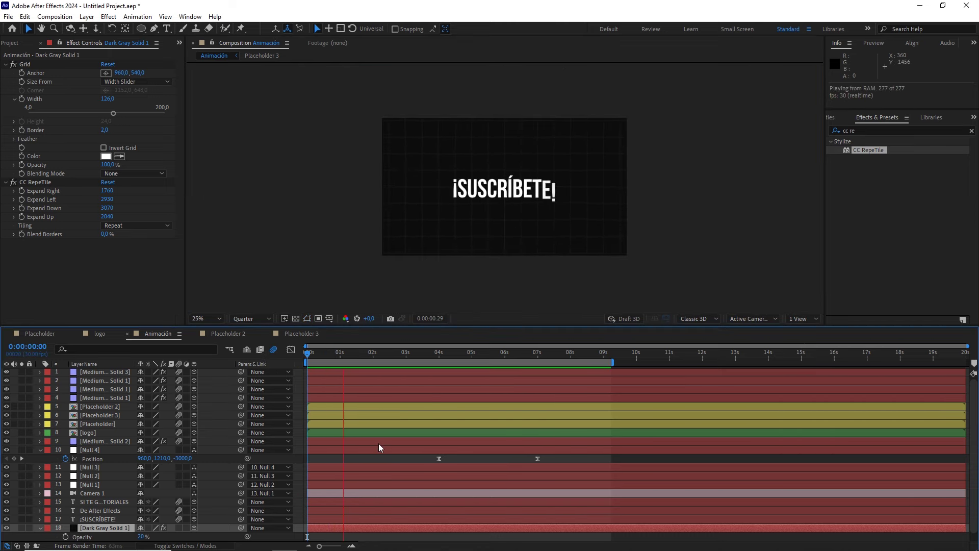
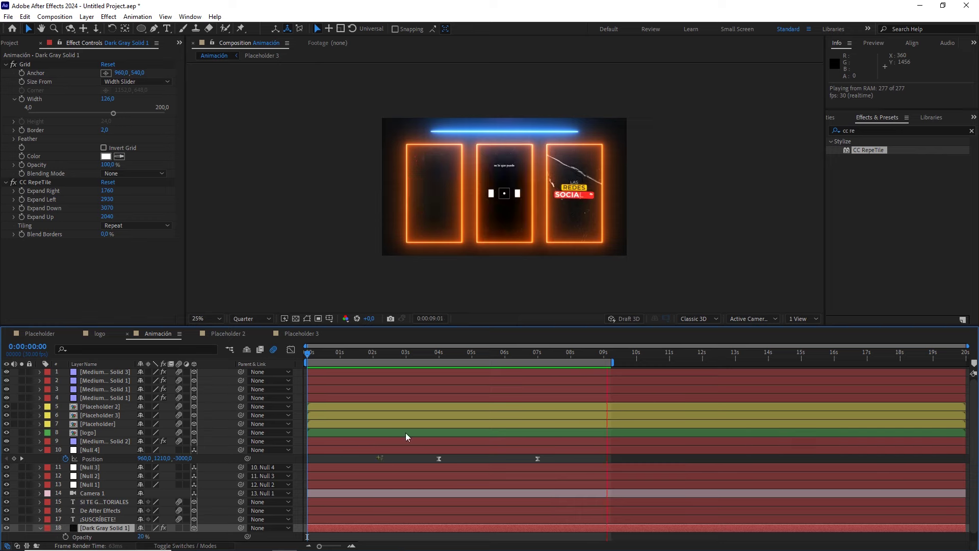
Stop the preview and scrub through the Animación frames, ending near the two-second mark
key(space)
drag(560, 351, 427, 350)
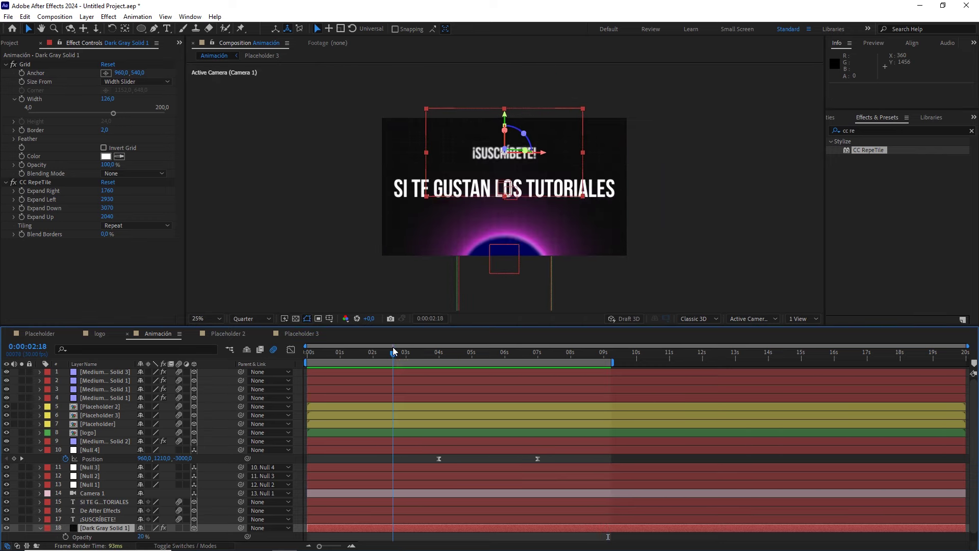
click(437, 349)
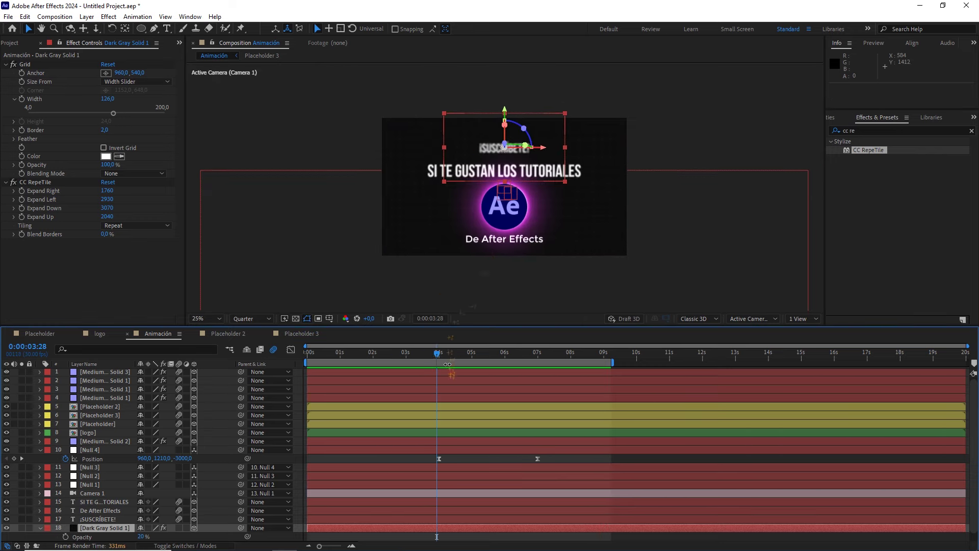
drag(439, 355, 513, 355)
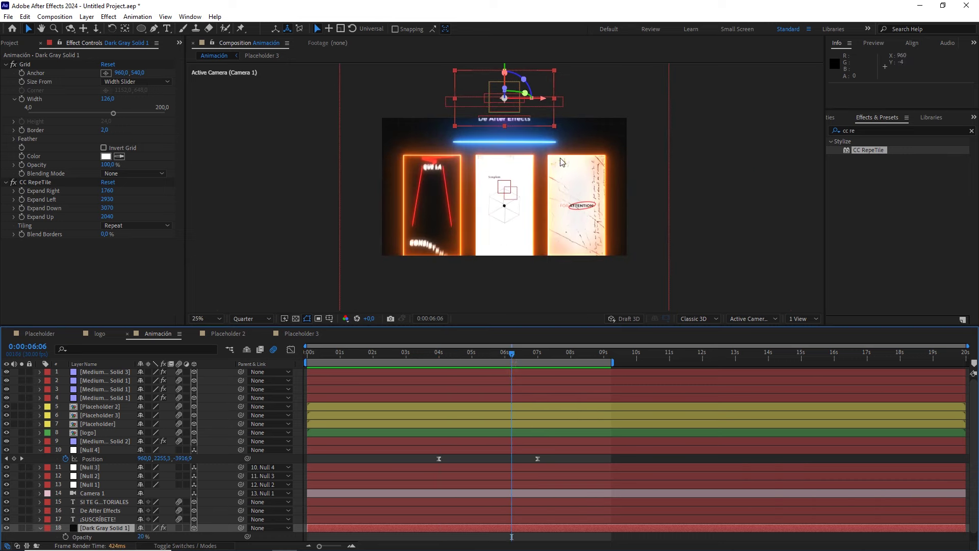
mouse_move(513, 354)
mouse_down()
mouse_move(559, 354)
mouse_move(377, 353)
mouse_up()
click(143, 259)
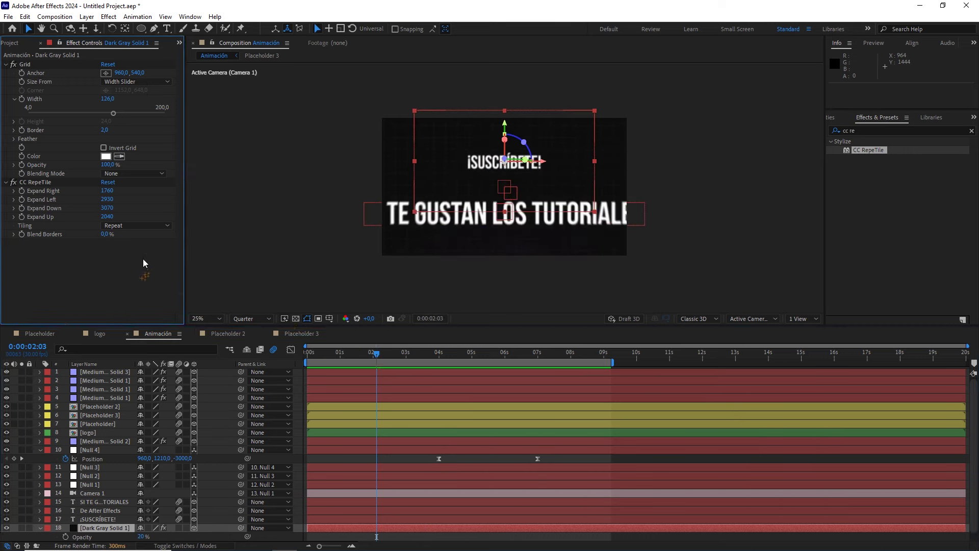
Nest the Animación composition inside a new composition
click(14, 43)
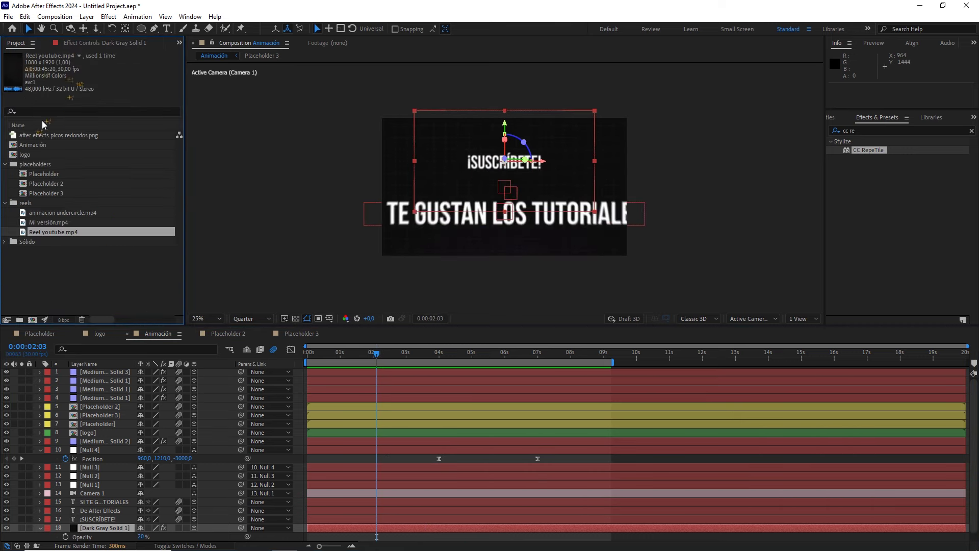
click(33, 144)
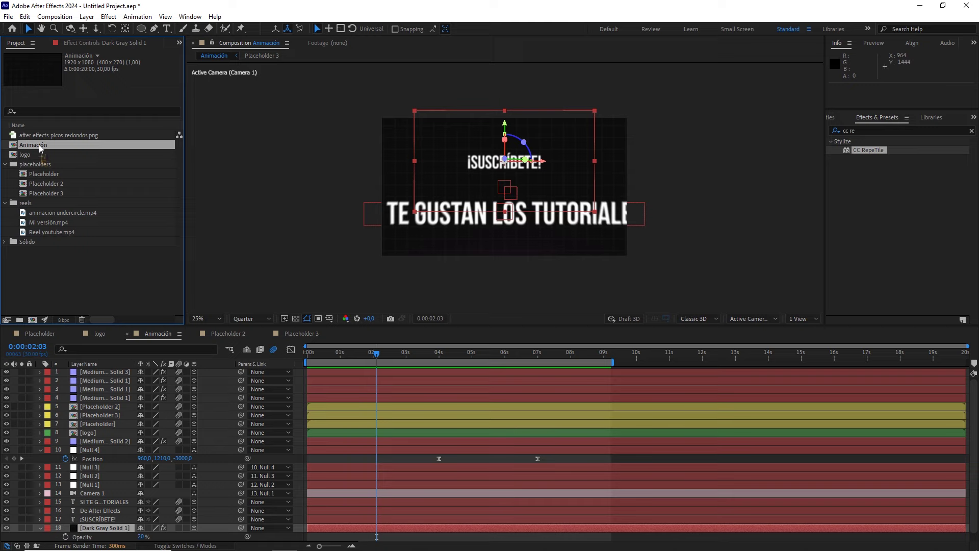
drag(43, 147, 33, 322)
Rename the new Animación 2 composition to 'Animación efectos'
right_click(51, 153)
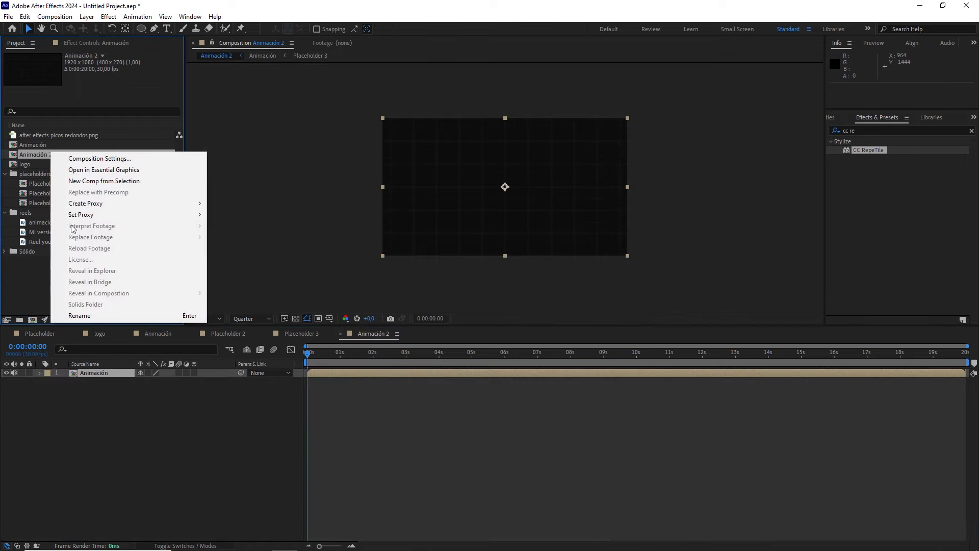
click(79, 316)
click(65, 156)
text(el)
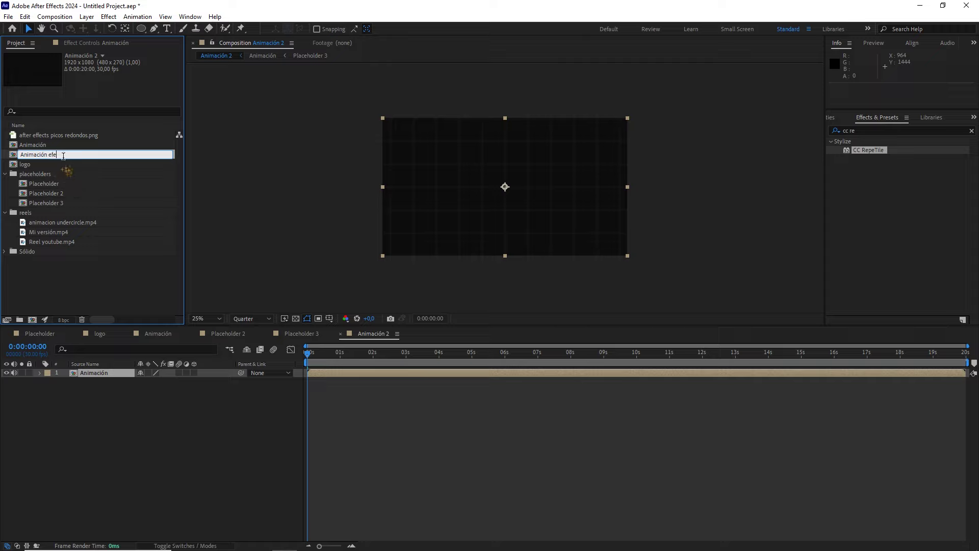
text(efectos)
click(100, 286)
click(201, 426)
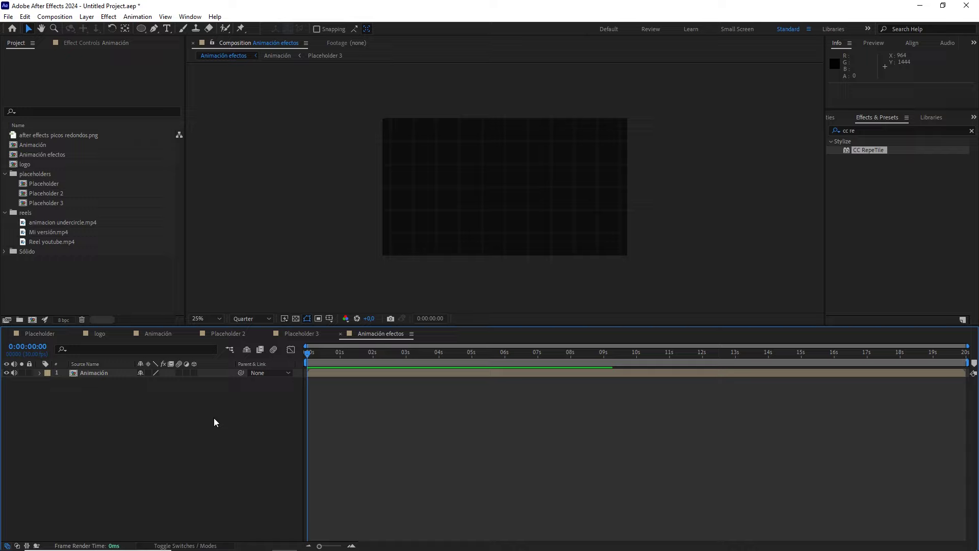
Add an adjustment layer above Animación and apply Optics Compensation to it
right_click(214, 419)
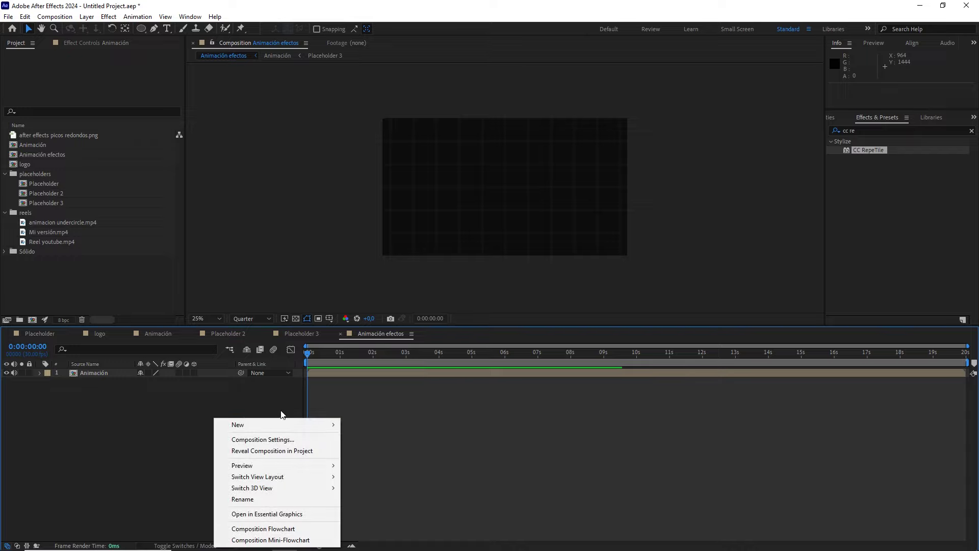
mouse_move(298, 424)
click(388, 507)
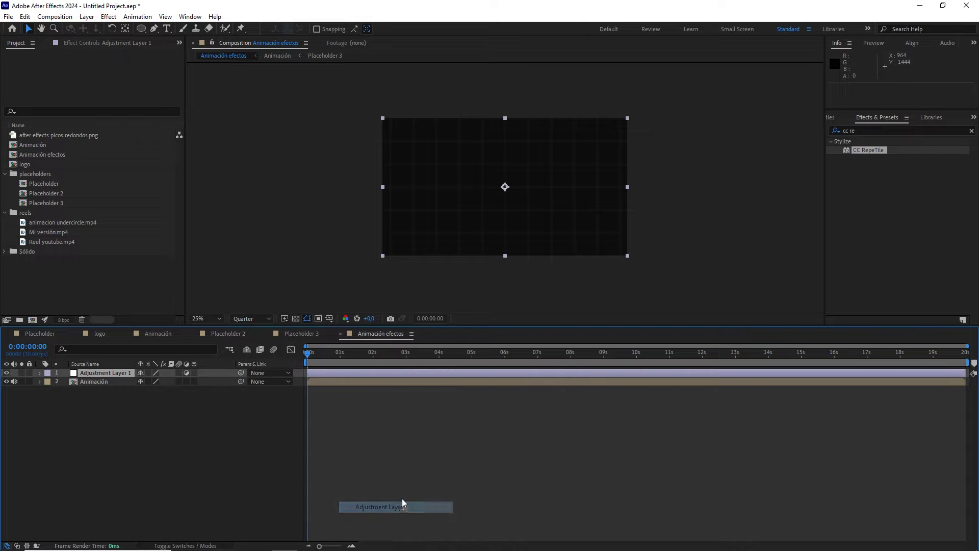
click(867, 127)
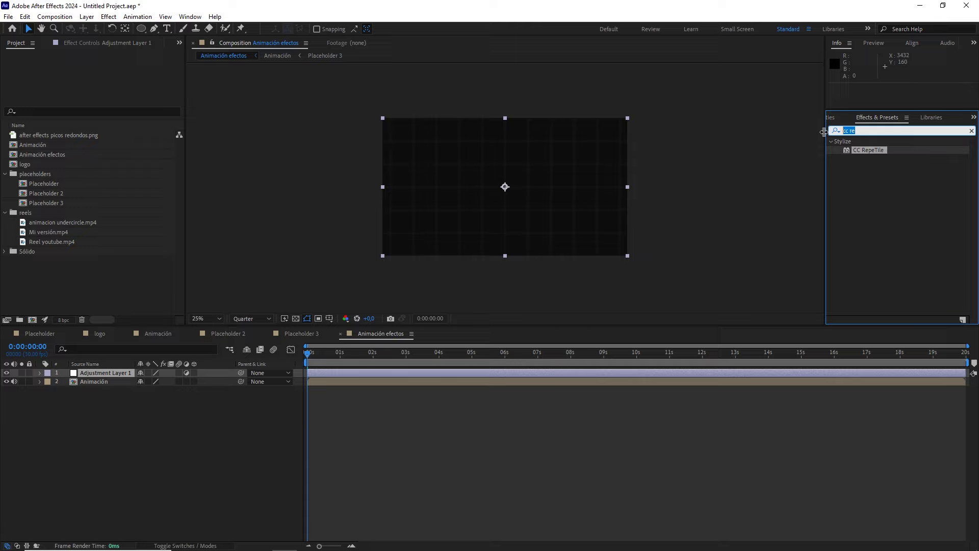
text(com)
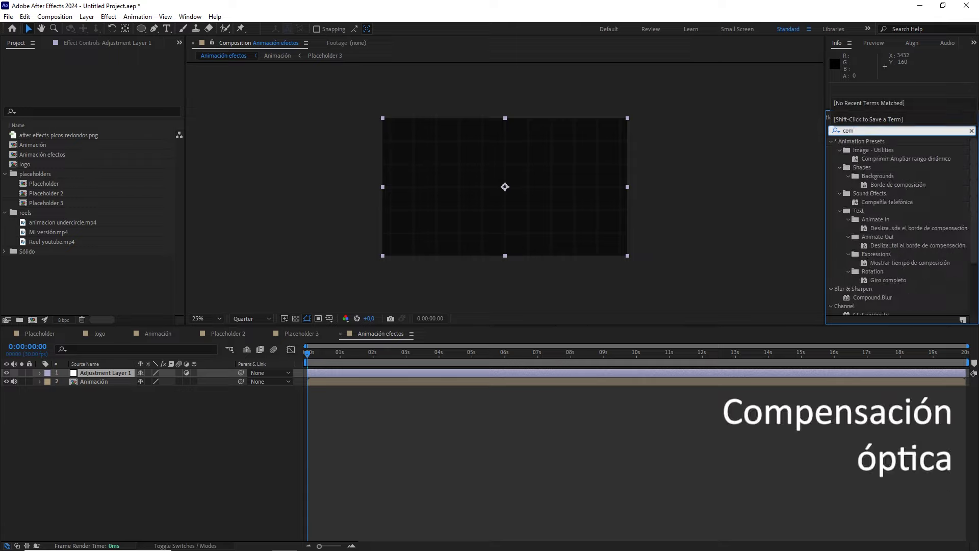
text(pe)
drag(880, 202, 113, 375)
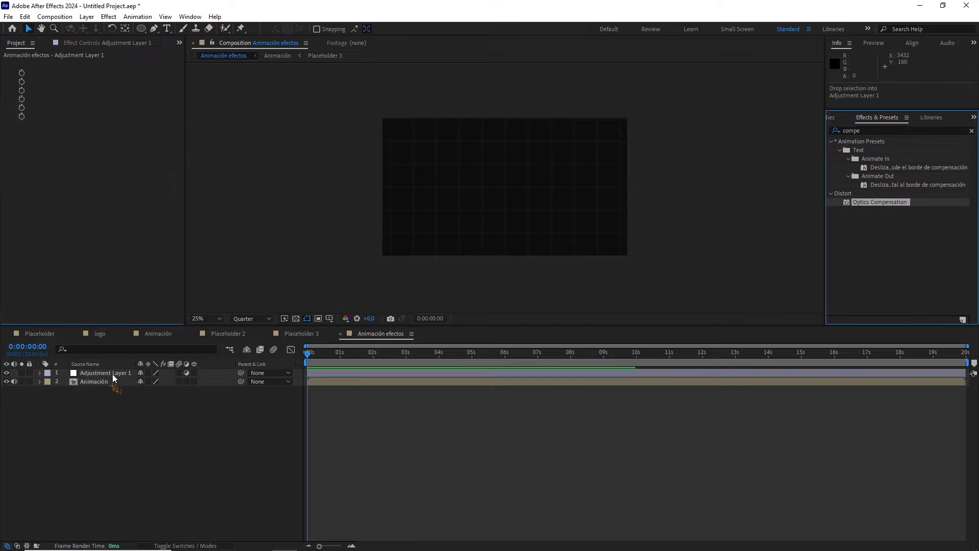
Set Field of View to 30 and reverse the lens distortion, toggling the effect to compare
drag(346, 353, 418, 359)
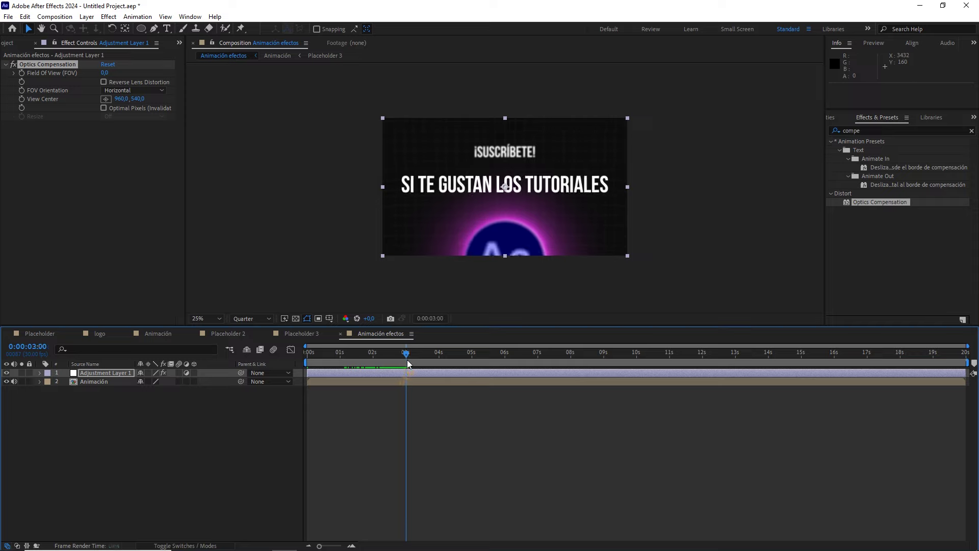
drag(104, 73, 176, 70)
click(108, 73)
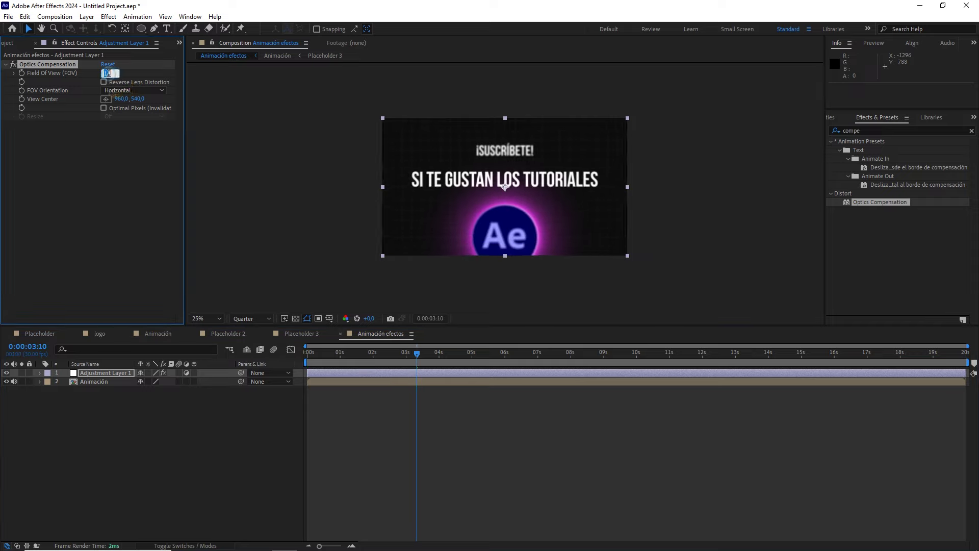
text(30)
click(79, 165)
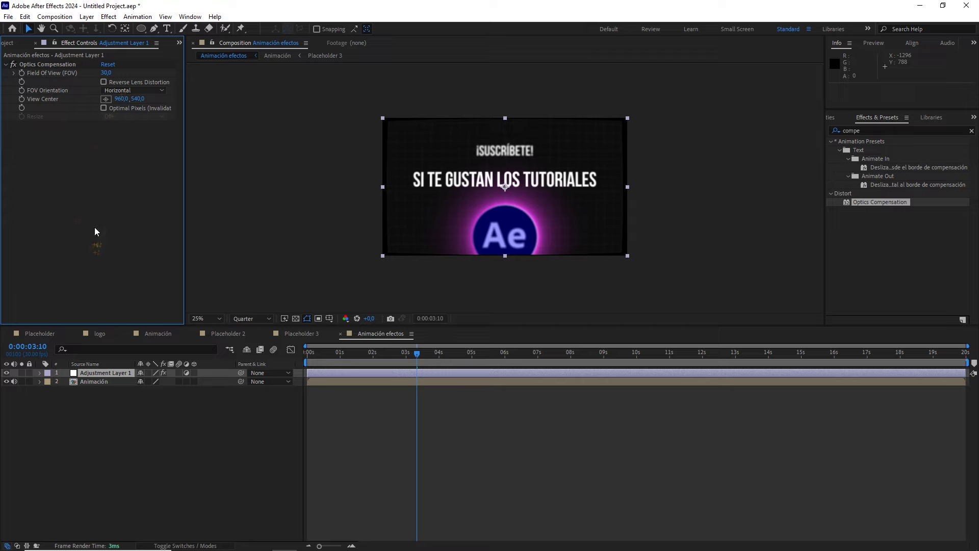
drag(437, 354, 510, 359)
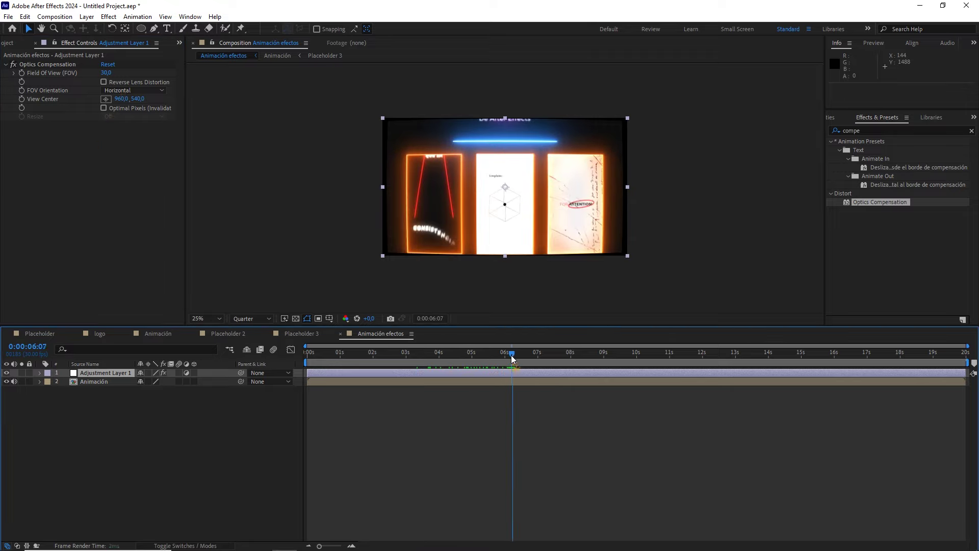
click(104, 82)
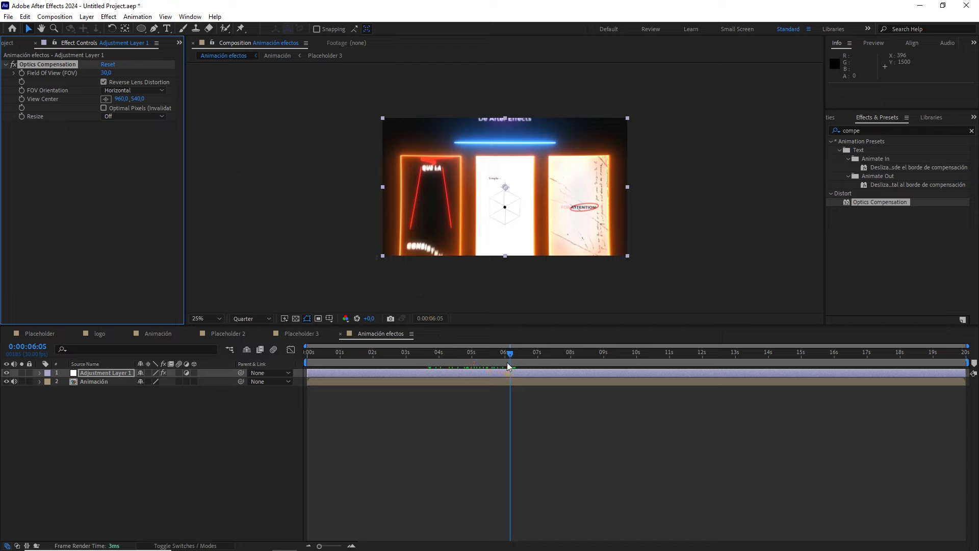
drag(509, 366, 515, 359)
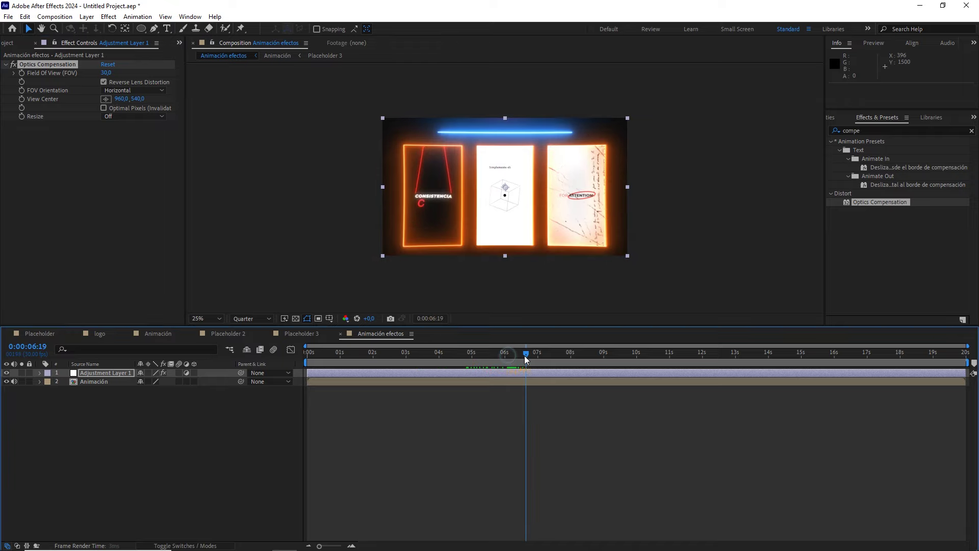
click(14, 64)
click(14, 65)
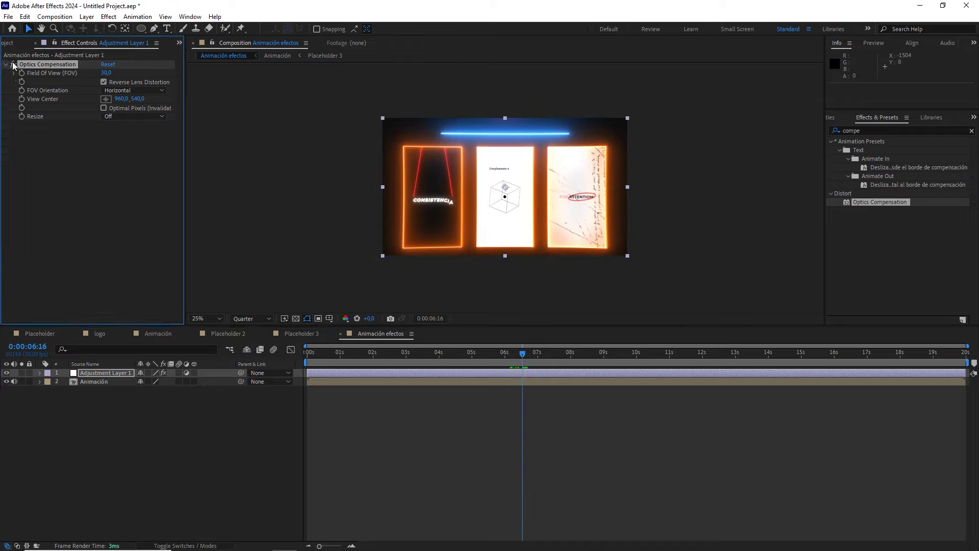
click(105, 377)
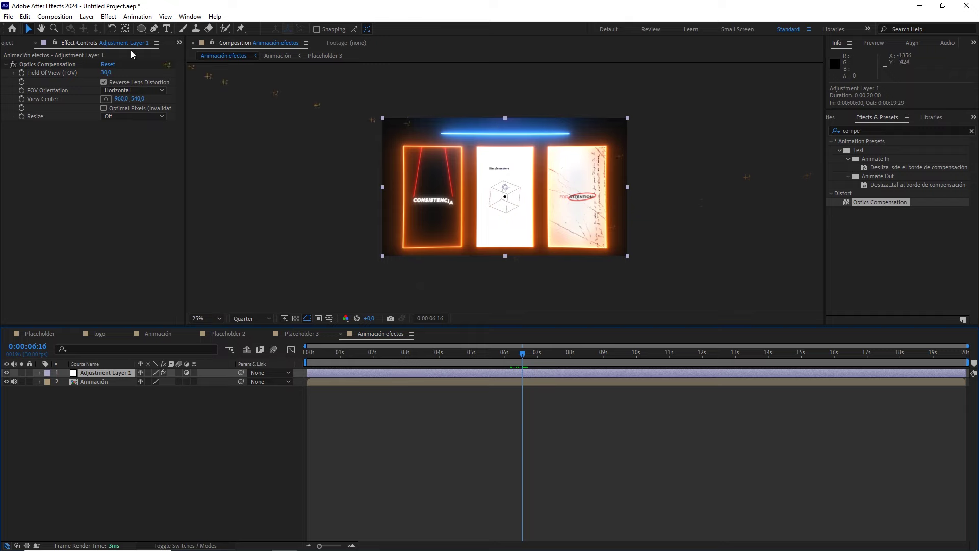
Apply VR Chromatic Aberrations to the adjustment layer, ordered before Optics Compensation
click(109, 17)
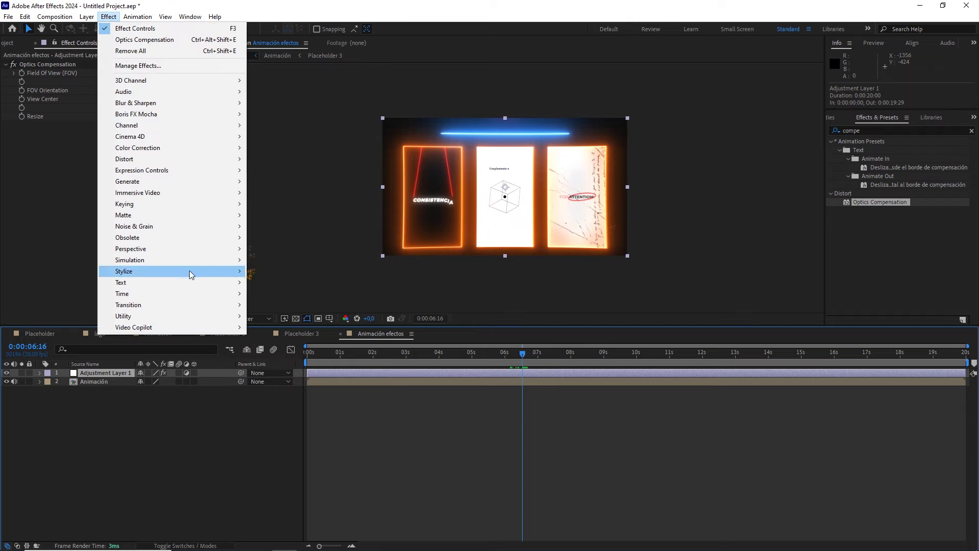
mouse_move(185, 190)
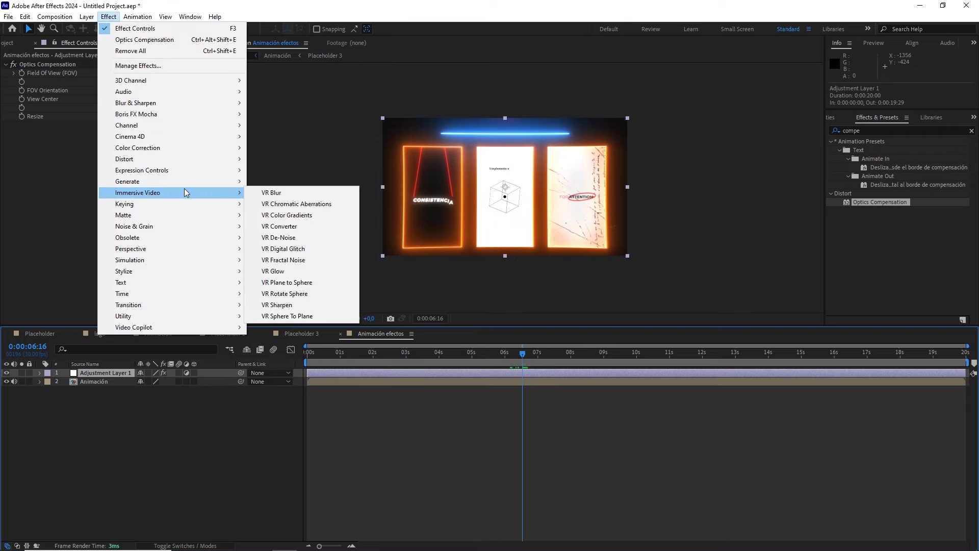
click(298, 205)
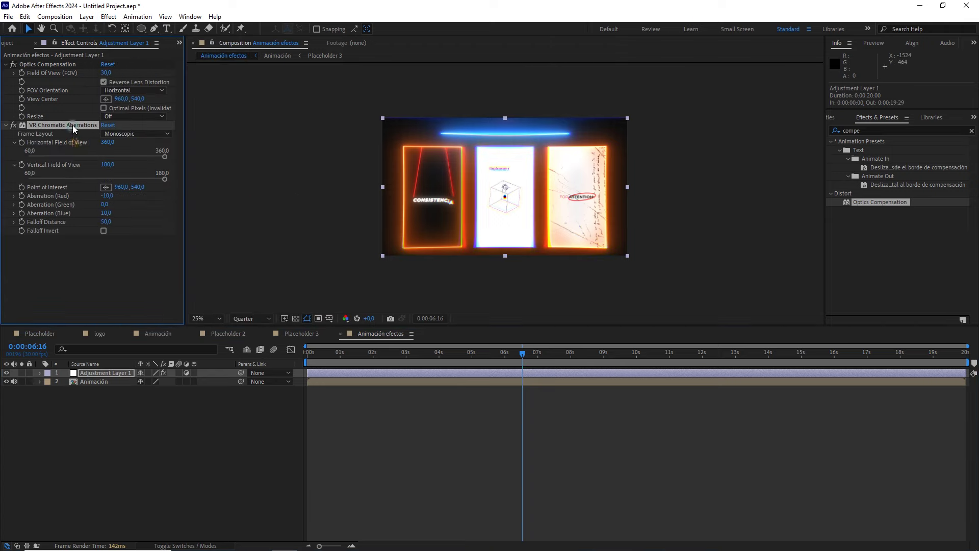
drag(73, 125, 81, 62)
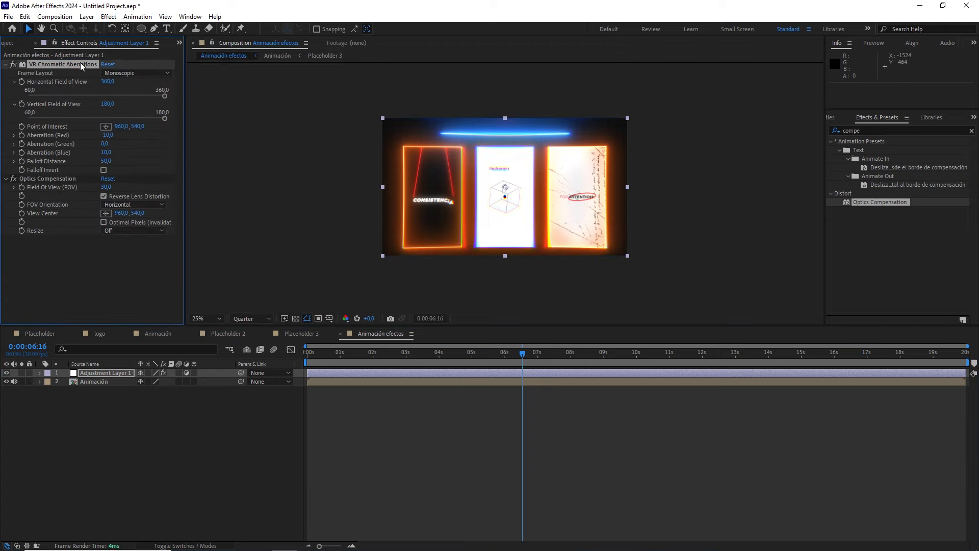
Set Frame Layout to Stereoscopic - Over/Under, blue aberration 0 and red aberration -10
click(122, 75)
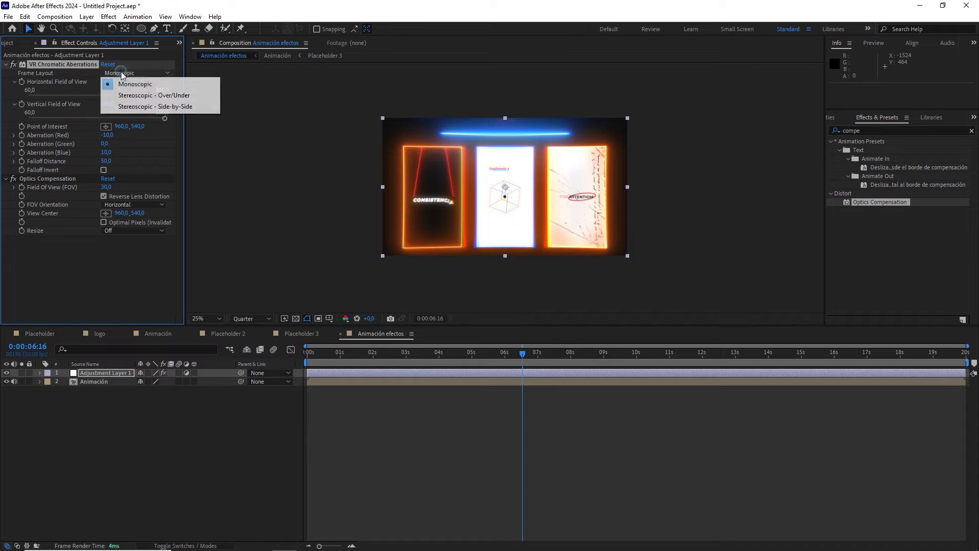
click(148, 95)
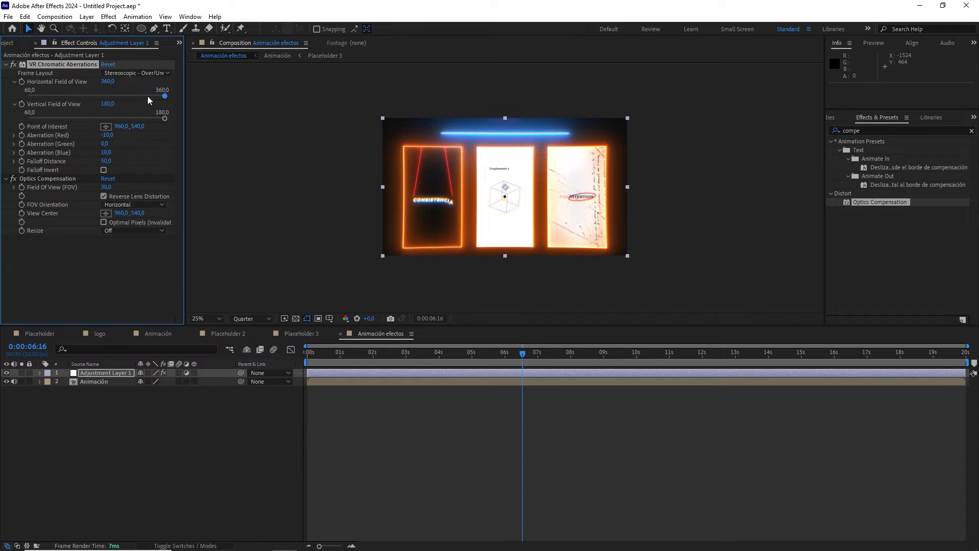
key(period)
drag(450, 149, 513, 179)
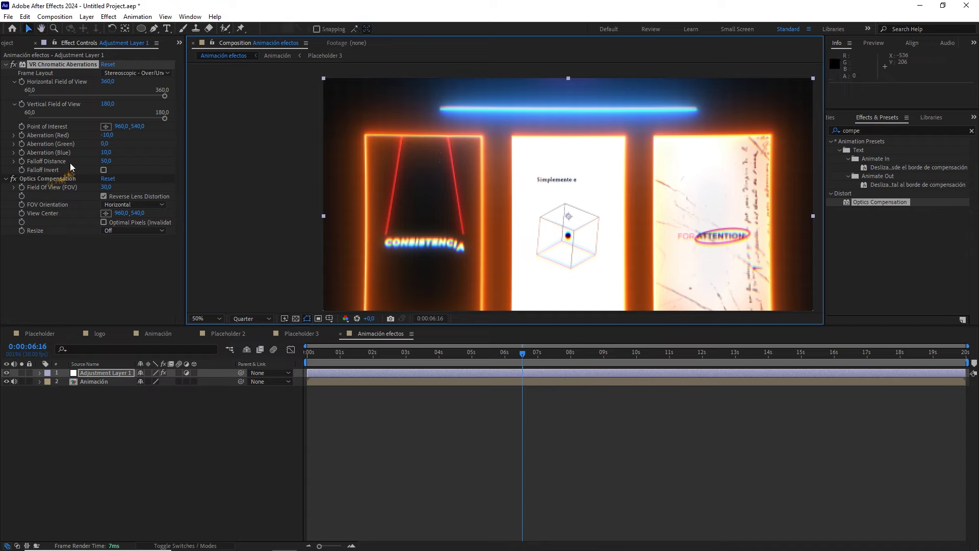
click(106, 152)
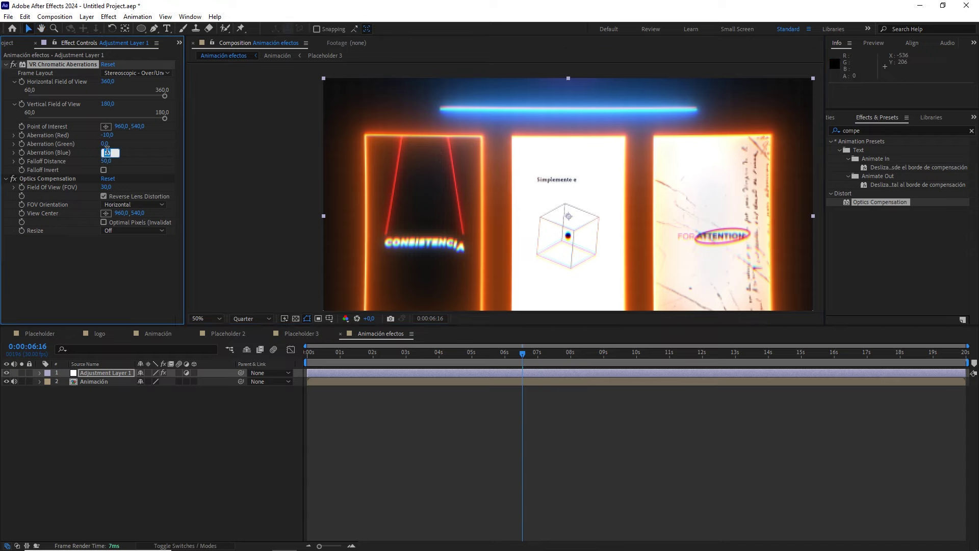
text(0)
key(Return)
click(108, 135)
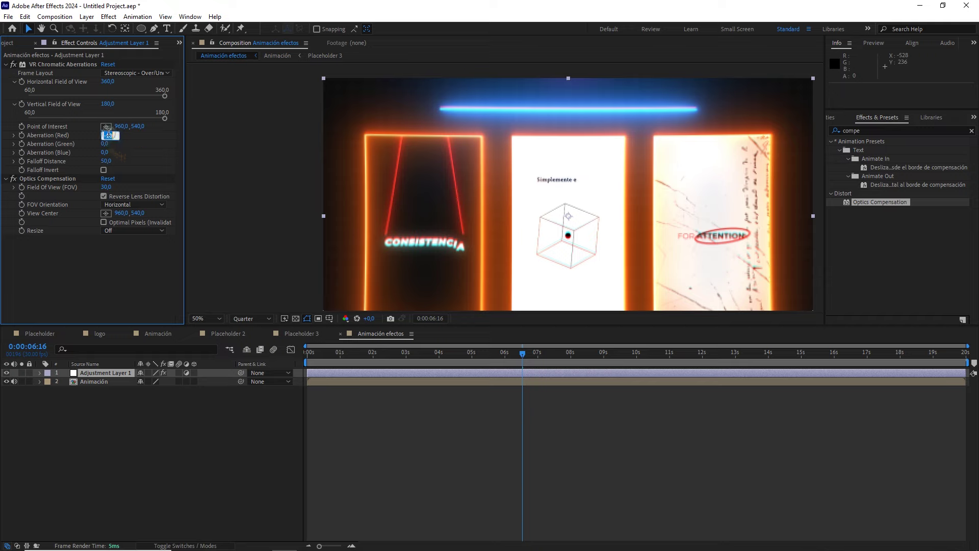
key(Return)
Preview frame 0:00:06:13 at Full resolution, toggling the aberration effect to compare
click(493, 360)
drag(493, 364, 519, 362)
scroll(507, 271, up, 2)
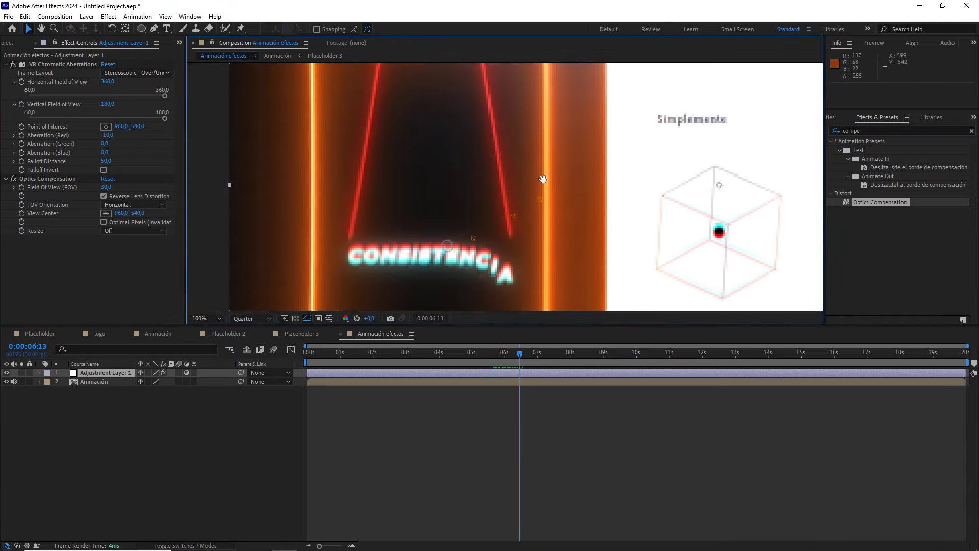
click(256, 319)
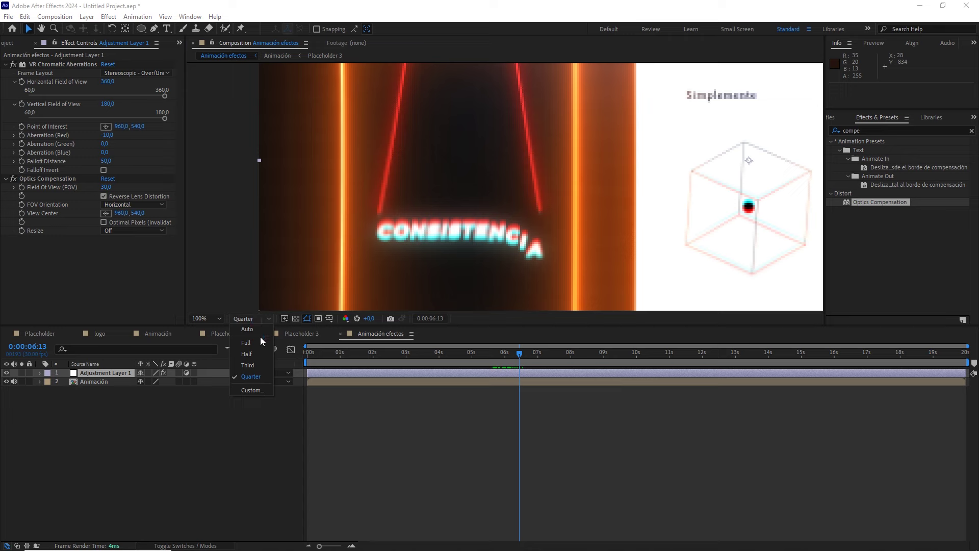
click(243, 338)
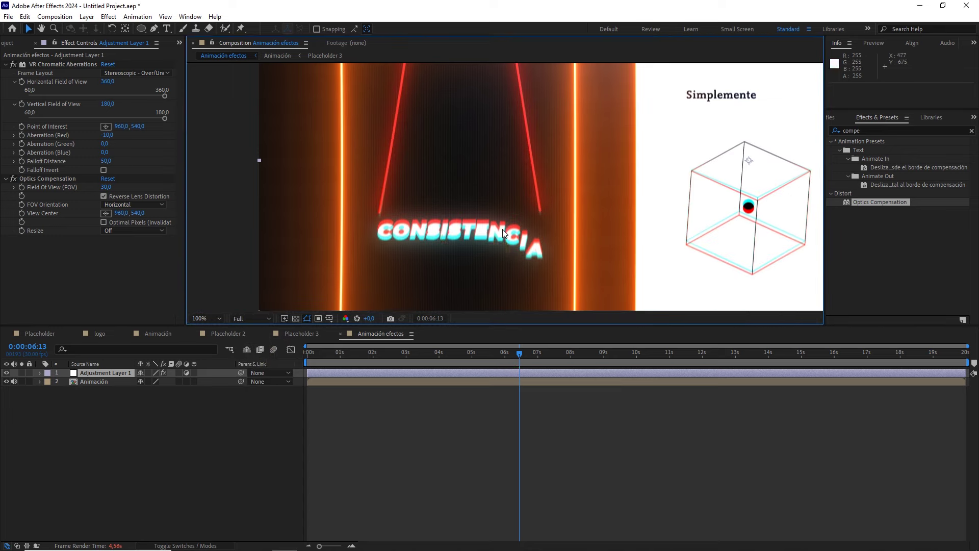
click(13, 65)
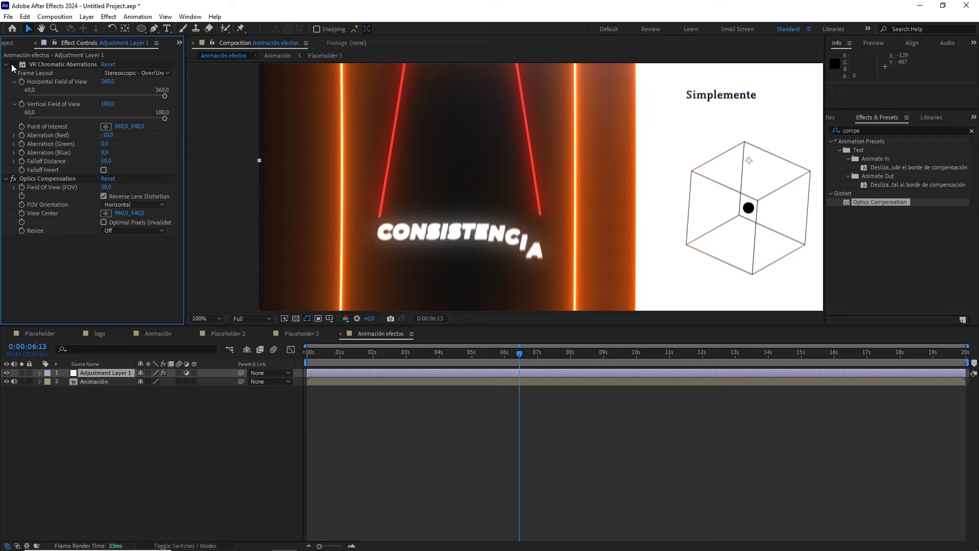
click(12, 64)
Change Aberration (Red) to -5 and zoom the viewer back out
key(comma)
drag(621, 203, 495, 203)
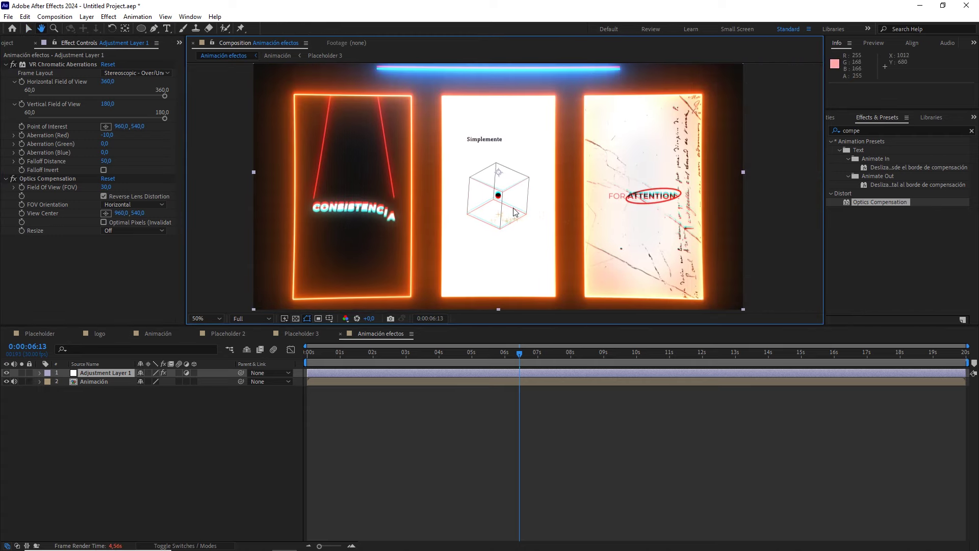
scroll(517, 214, up, 2)
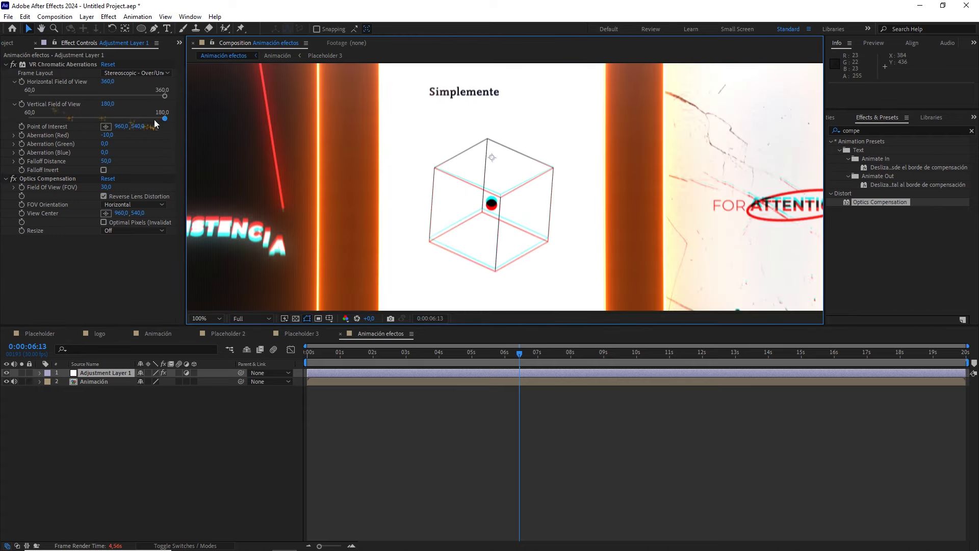
click(107, 135)
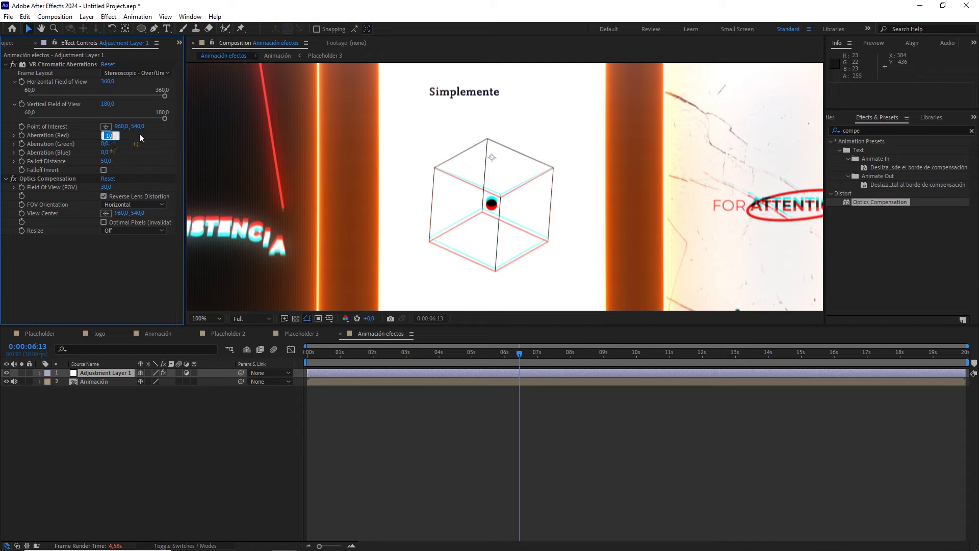
text(-5)
key(Return)
key(comma)
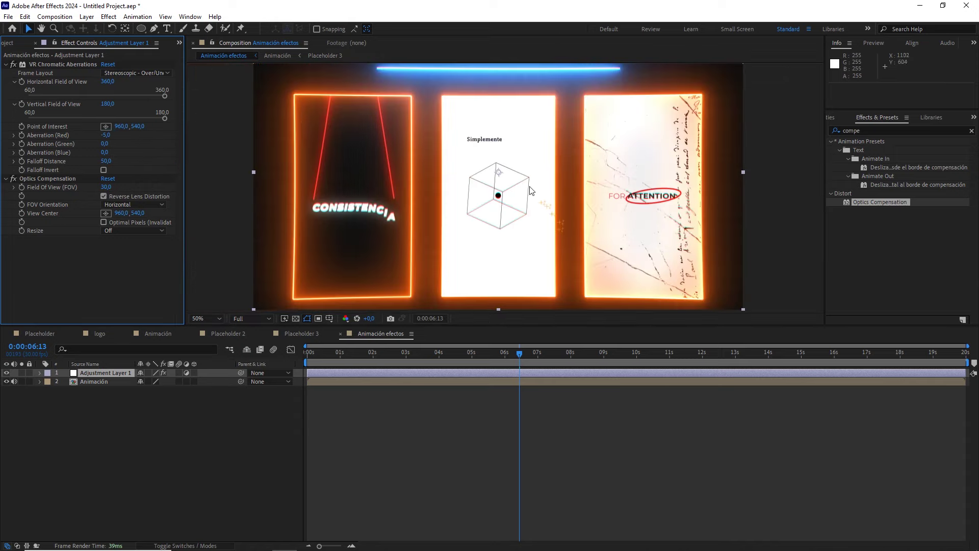
scroll(530, 190, up, 1)
scroll(528, 214, up, 1)
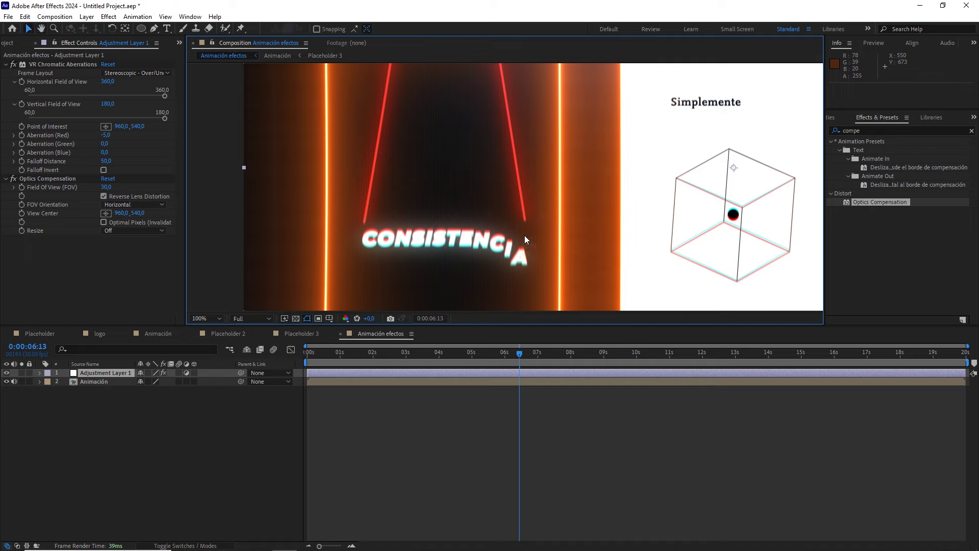
scroll(525, 234, down, 2)
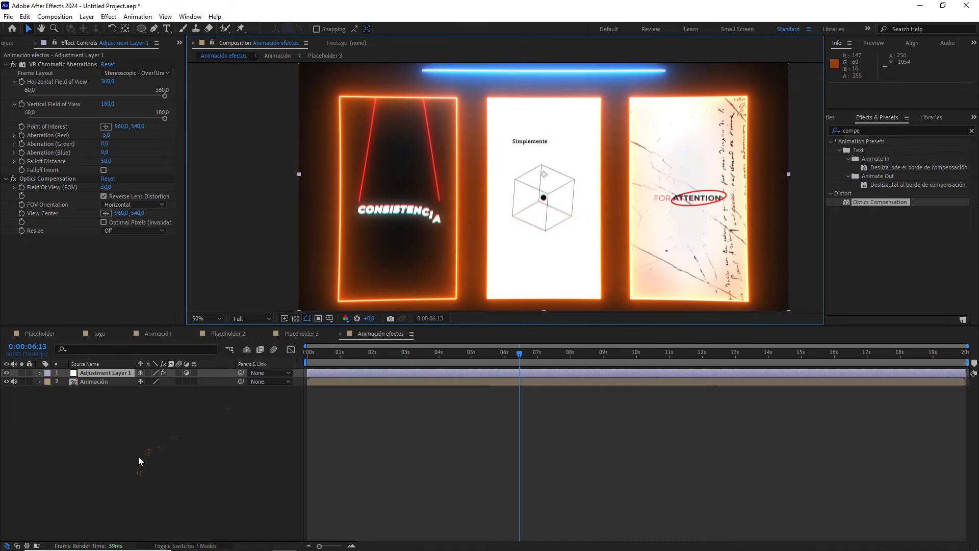
Create a new solid named 'grano' coloured mid-grey 808080 (brightness 50)
right_click(139, 457)
mouse_move(227, 334)
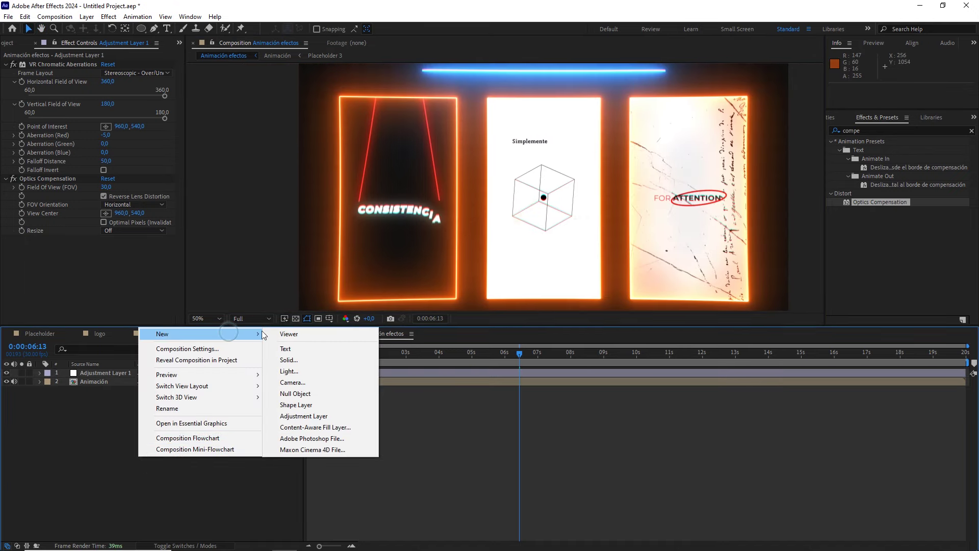
click(308, 361)
text(grano)
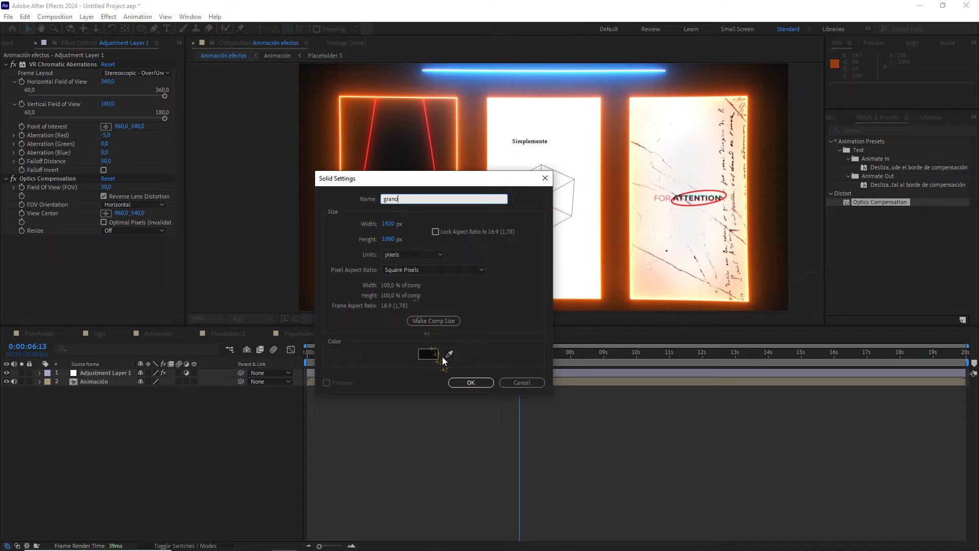
click(433, 352)
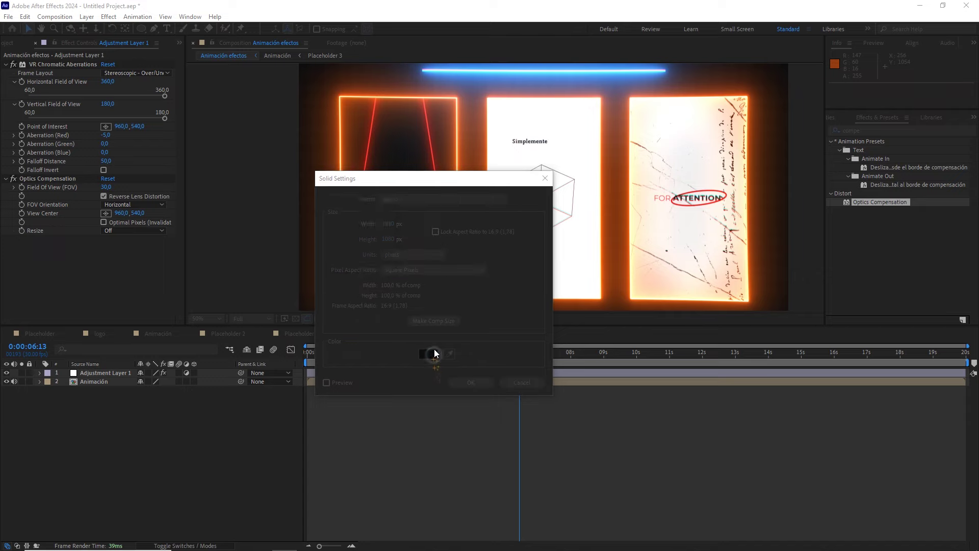
drag(209, 163, 99, 201)
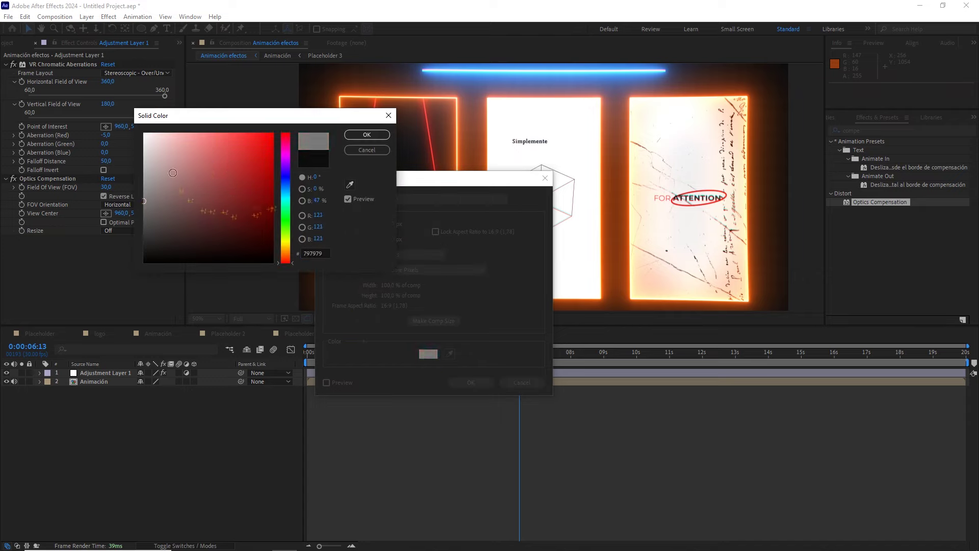
click(320, 201)
text(50)
click(370, 134)
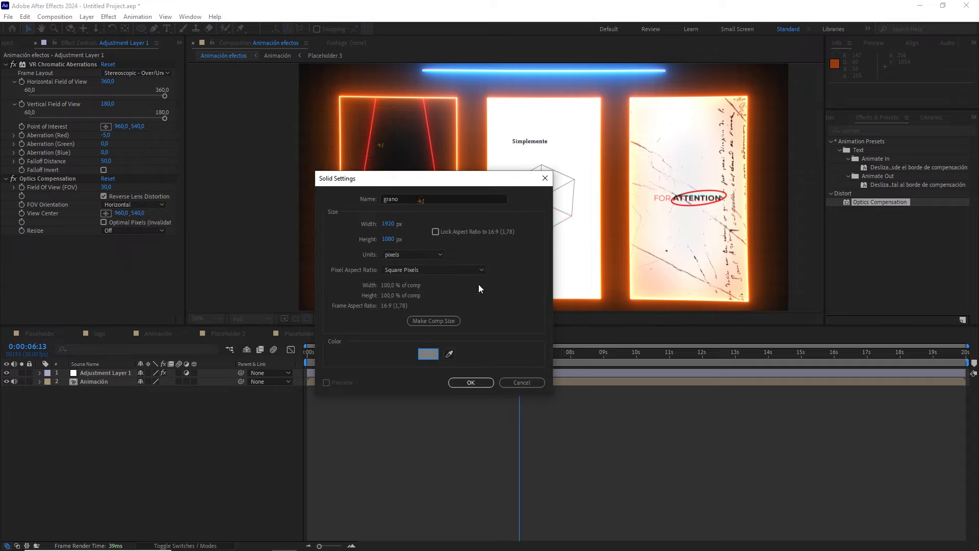
click(483, 382)
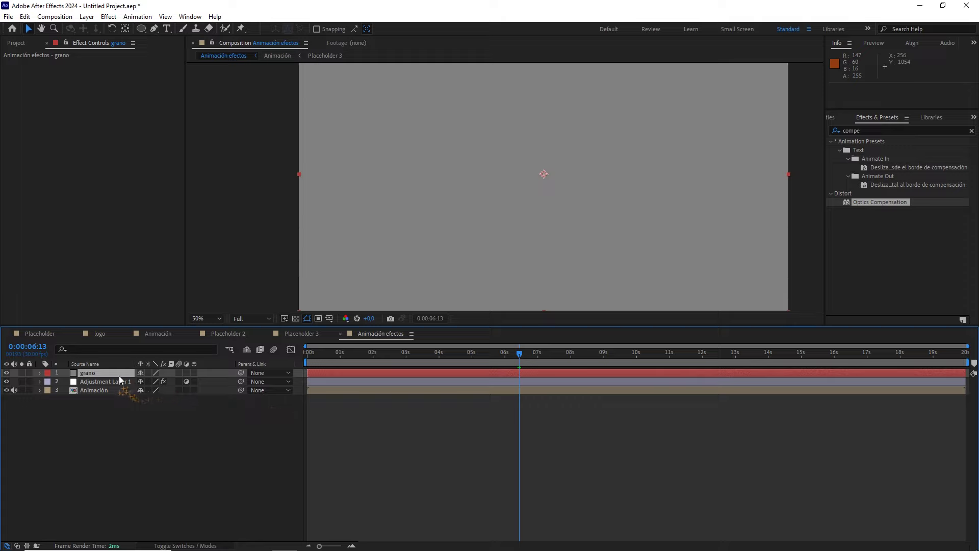
right_click(119, 377)
Pre-compose grano with all attributes moved into a new composition named 'grano'
click(185, 306)
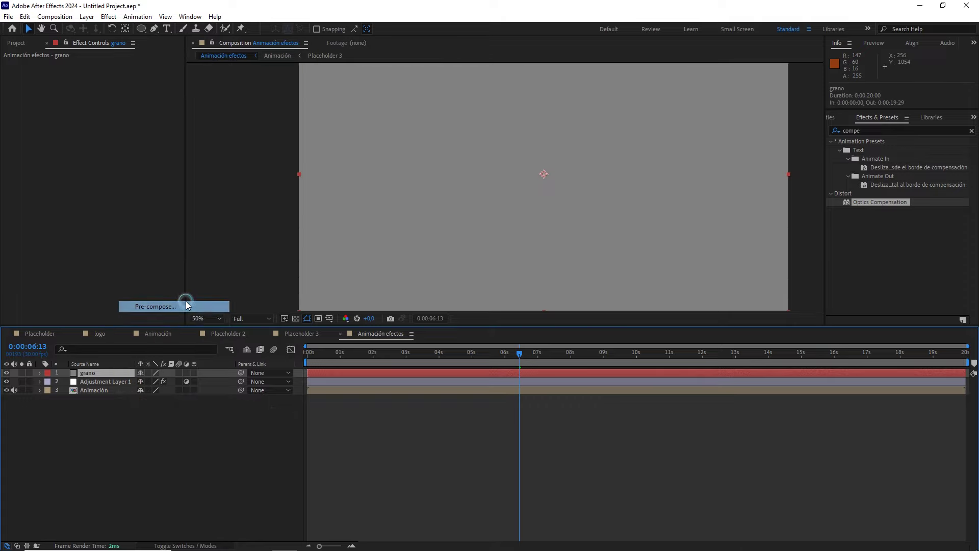
drag(498, 229, 548, 232)
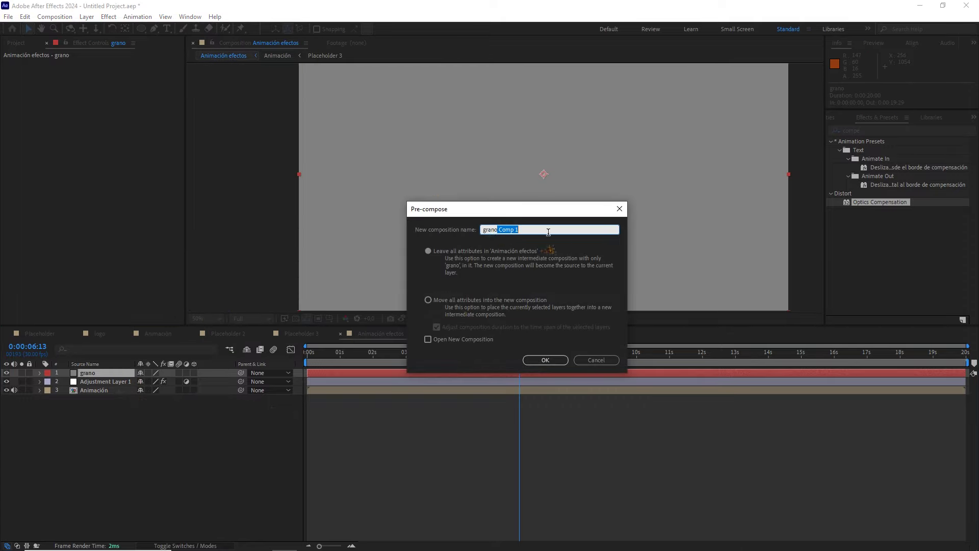
key(BackSpace)
click(430, 302)
click(545, 360)
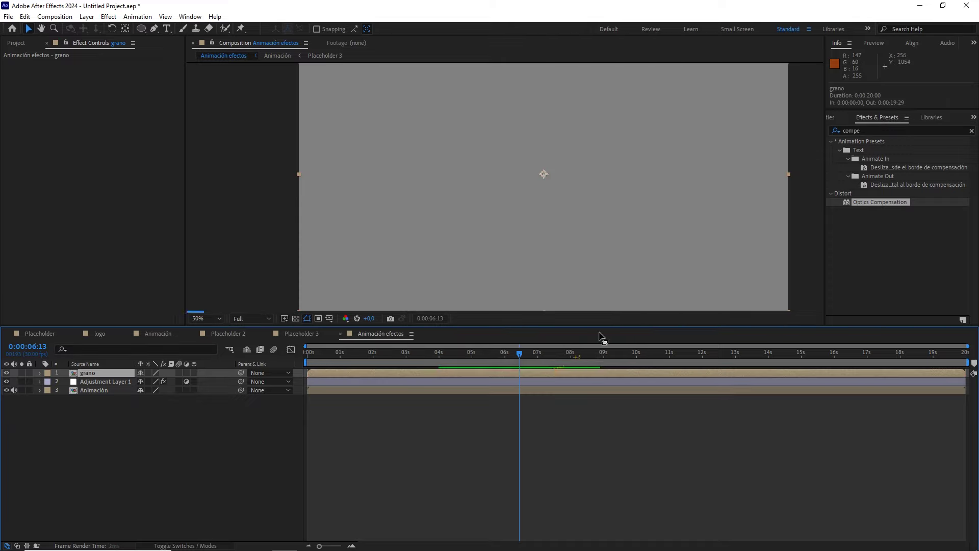
click(867, 130)
Apply Add Grain to grano in Final Output mode with the Kodak Vision 250D preset
text(add)
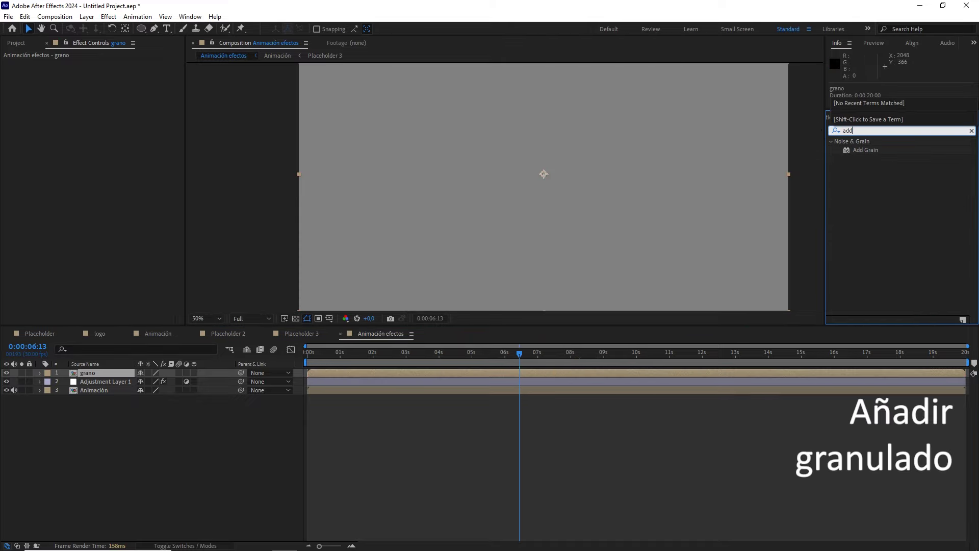
drag(861, 152, 107, 372)
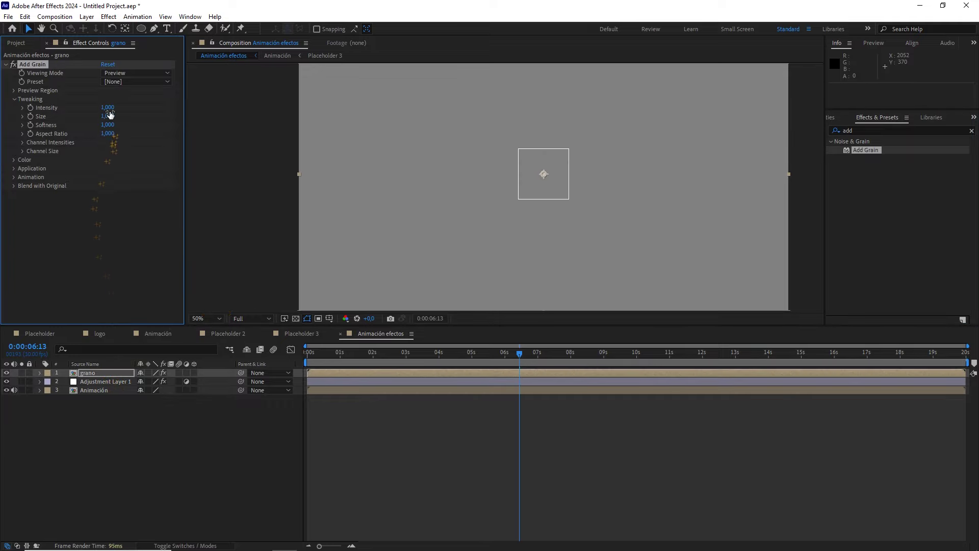
click(124, 73)
click(135, 107)
click(121, 82)
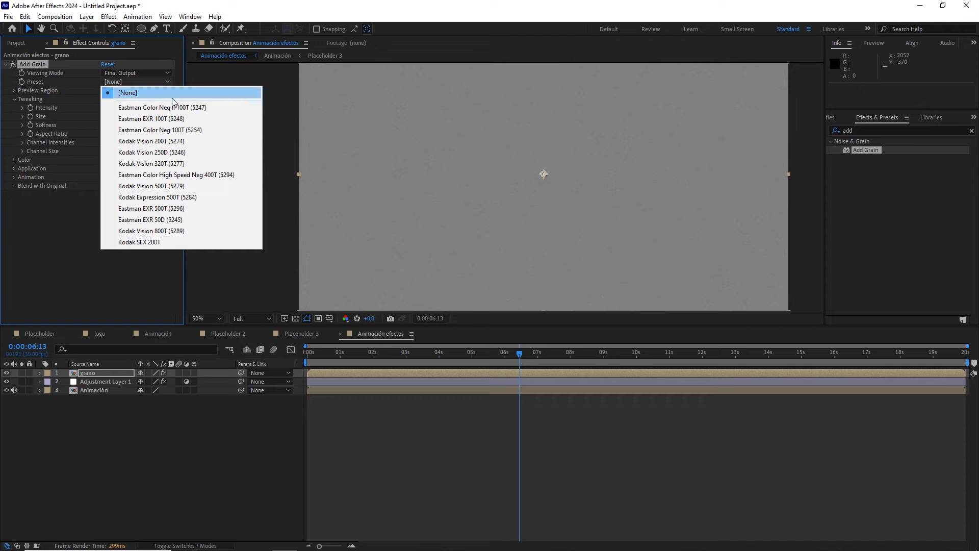
click(168, 153)
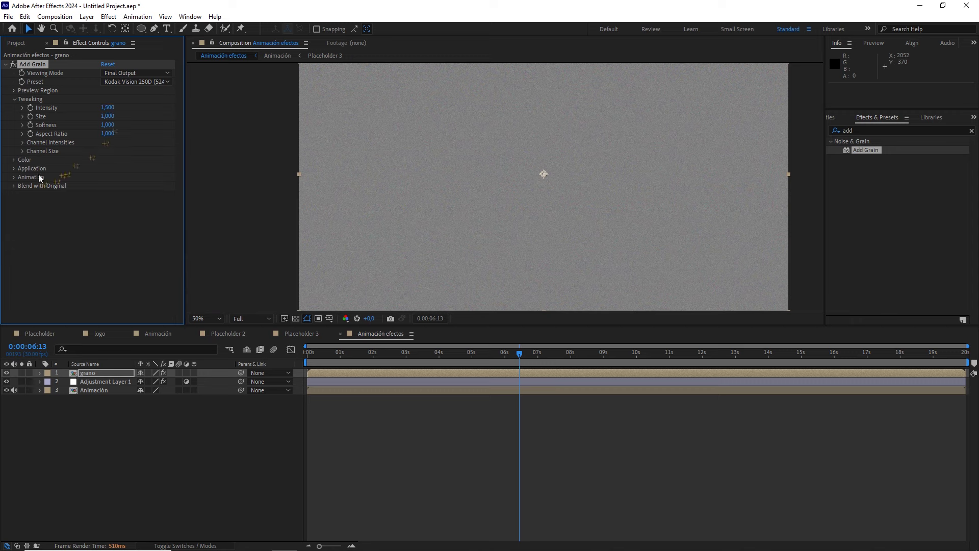
Make the grain monochromatic and set its Animation Speed to 0
click(21, 161)
click(104, 169)
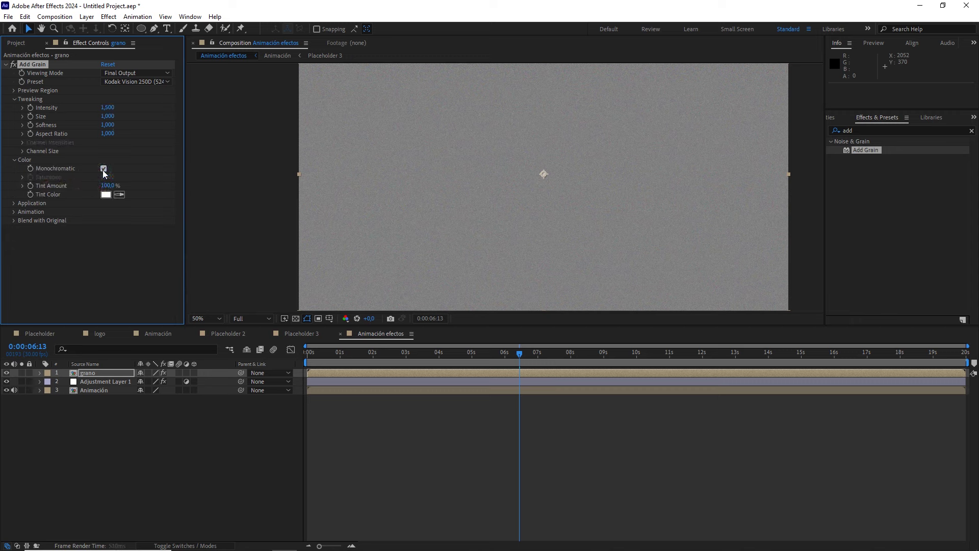
click(13, 212)
click(105, 221)
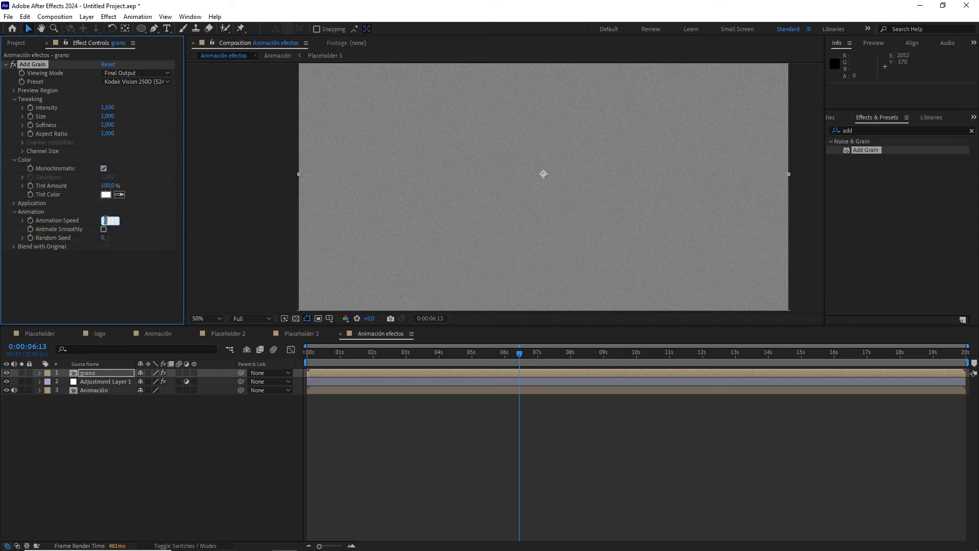
click(124, 258)
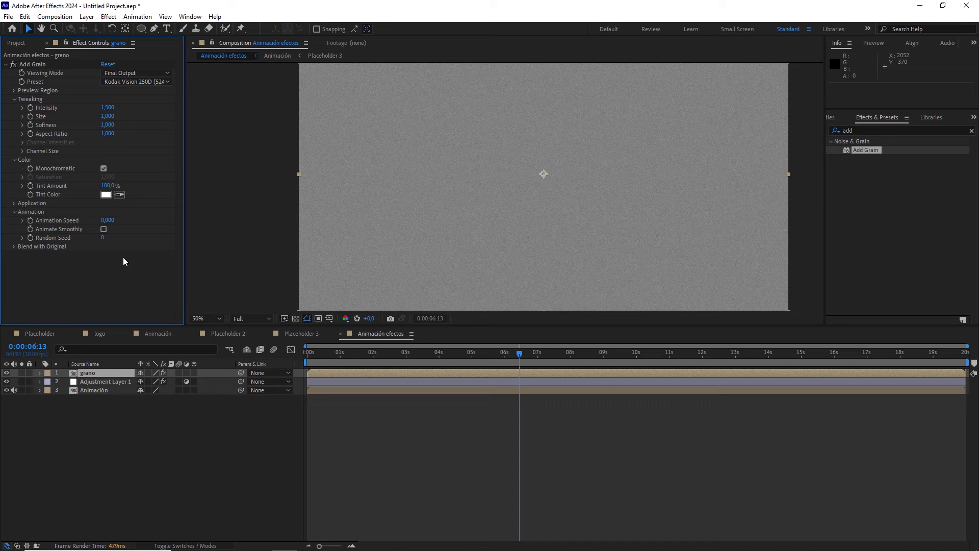
click(102, 372)
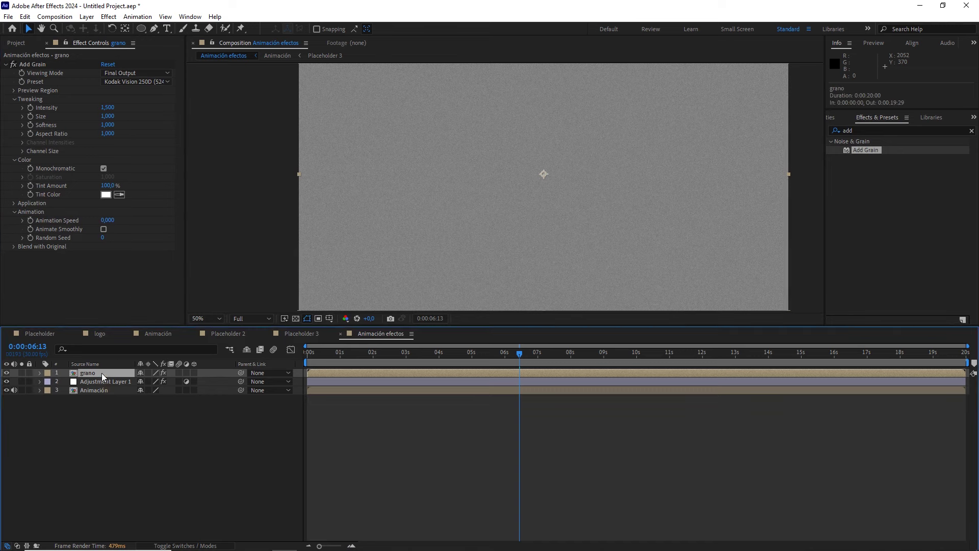
Blend grano in Overlay mode, then zoom in on a neon frame corner and toggle layers to compare
key(F4)
click(153, 375)
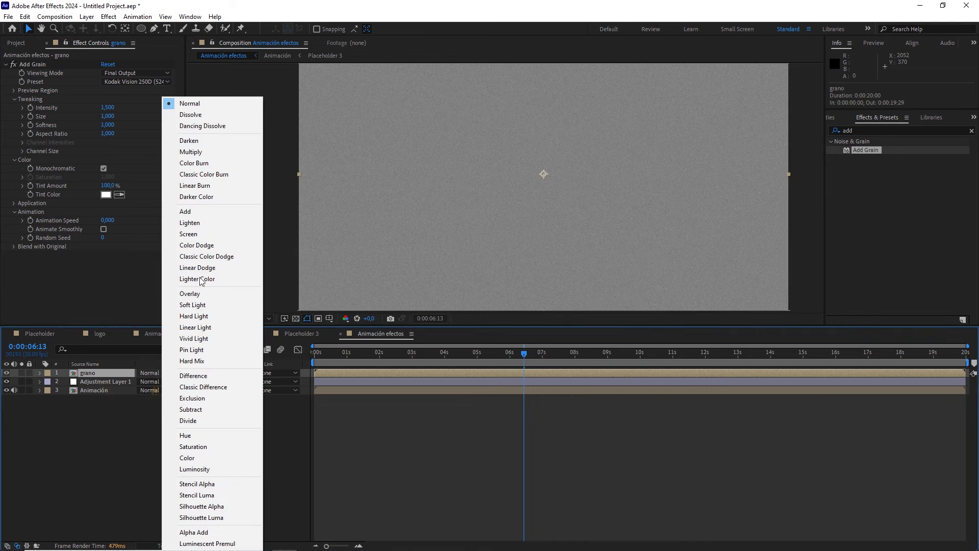
click(194, 294)
scroll(494, 218, up, 1)
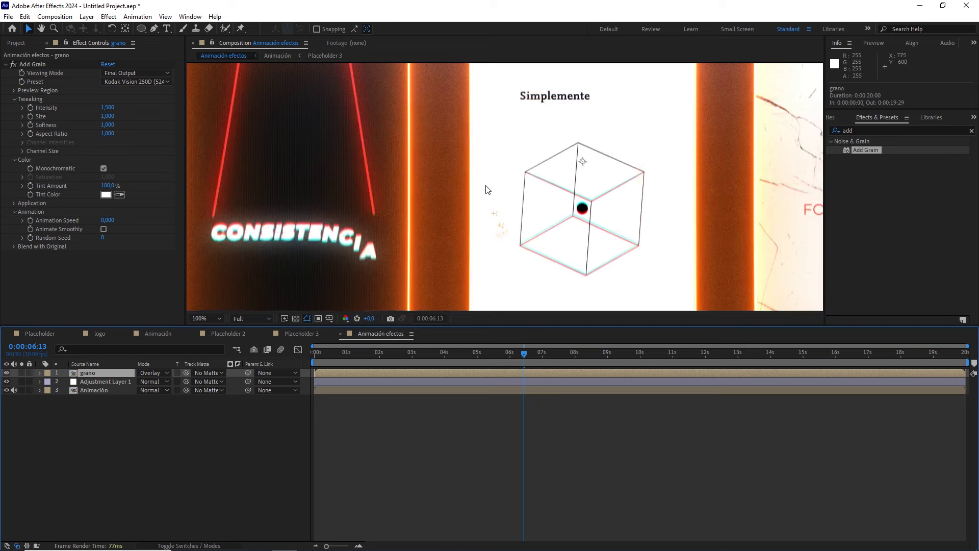
scroll(493, 214, up, 1)
scroll(494, 203, up, 1)
scroll(512, 227, up, 1)
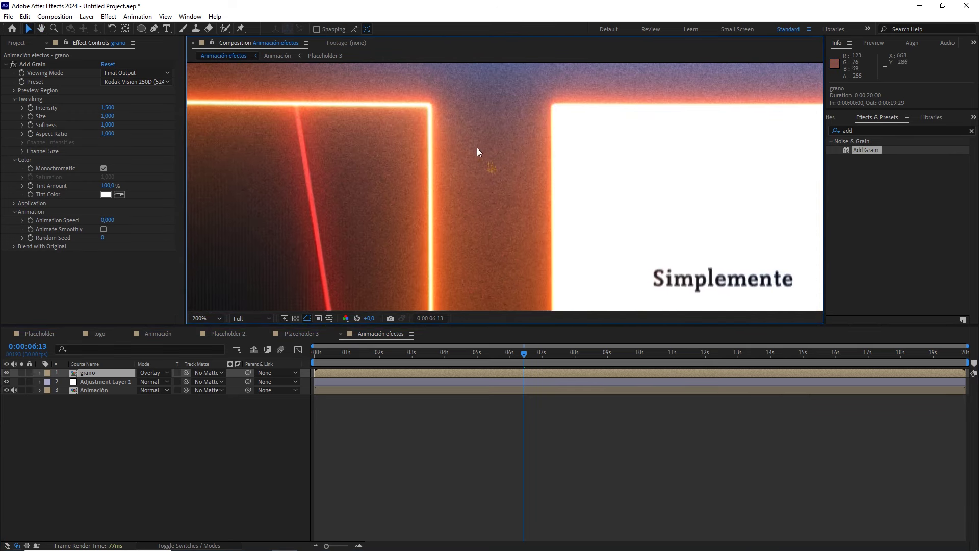
drag(476, 148, 498, 189)
scroll(478, 181, down, 2)
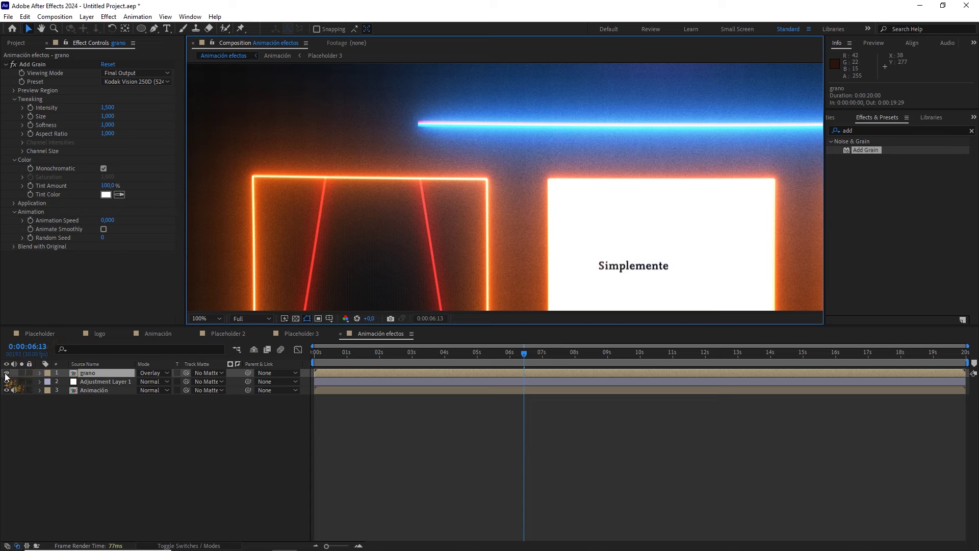
drag(7, 382, 7, 382)
scroll(482, 183, up, 2)
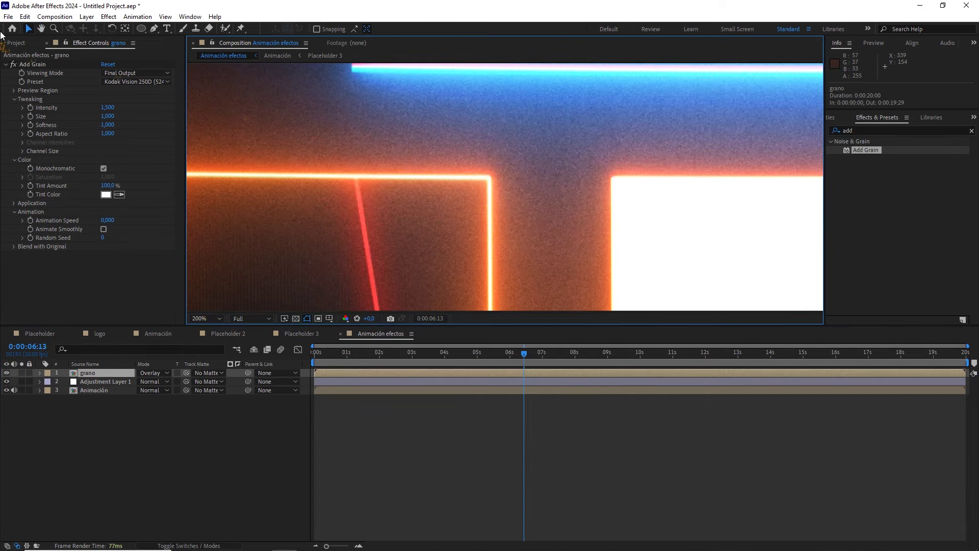
click(16, 43)
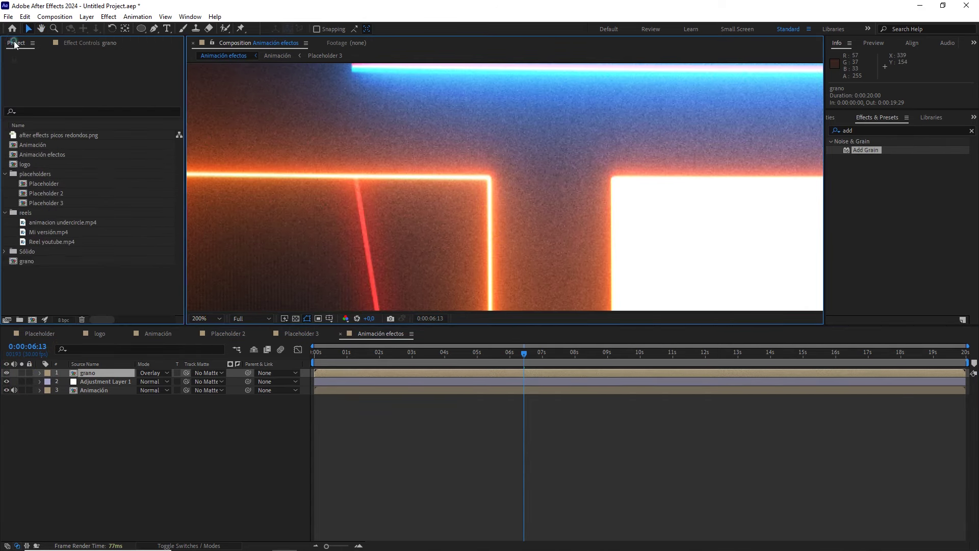
Switch the project colour depth from 8 to 16 bpc and zoom the viewer back out
alt+click(64, 320)
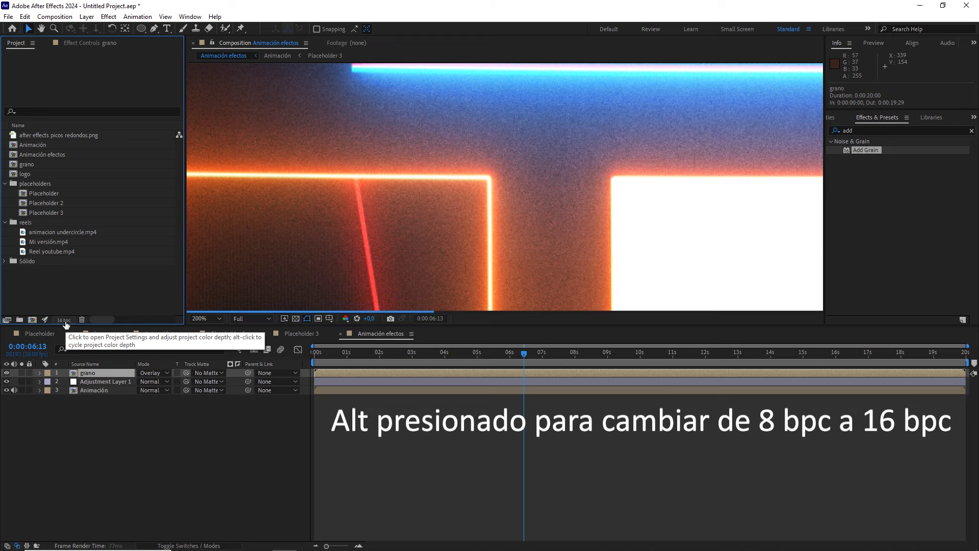
click(579, 169)
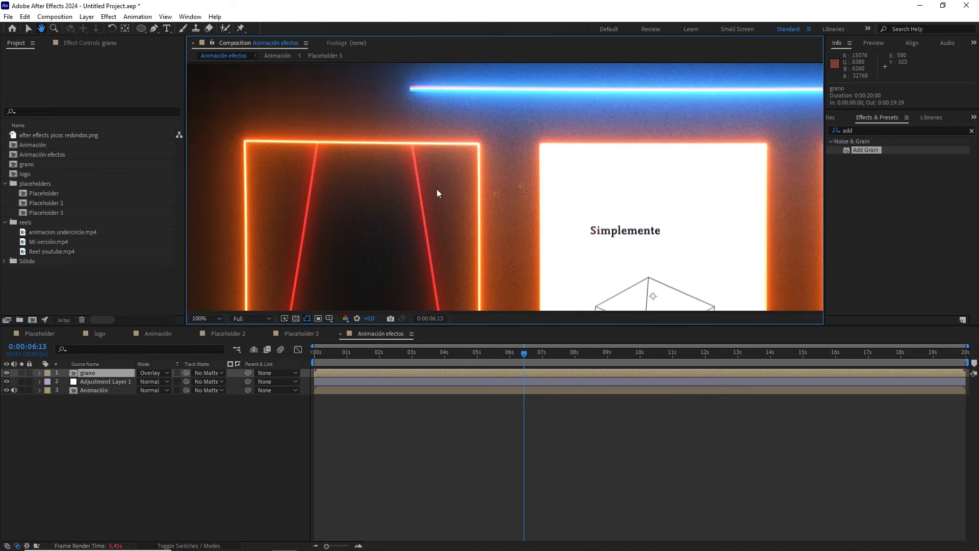
scroll(451, 196, up, 2)
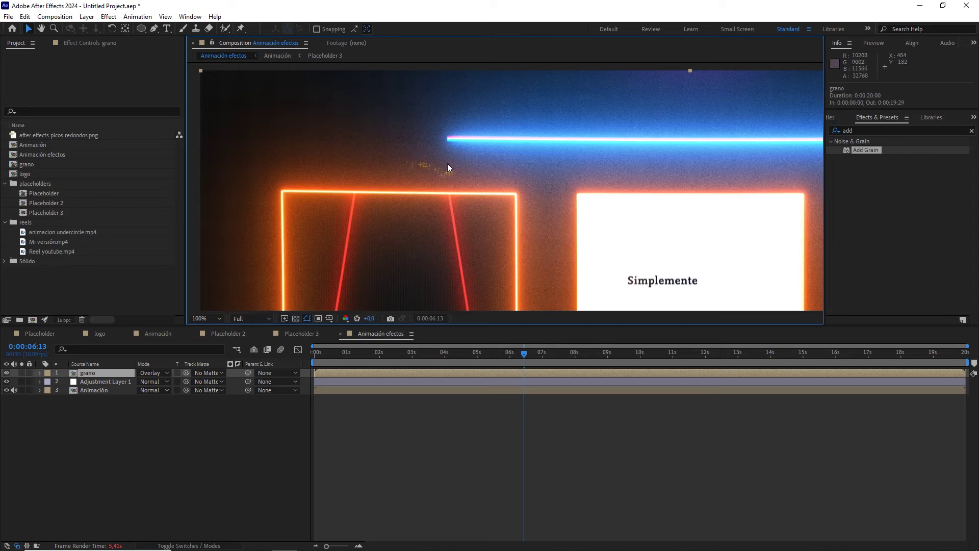
drag(715, 160, 575, 135)
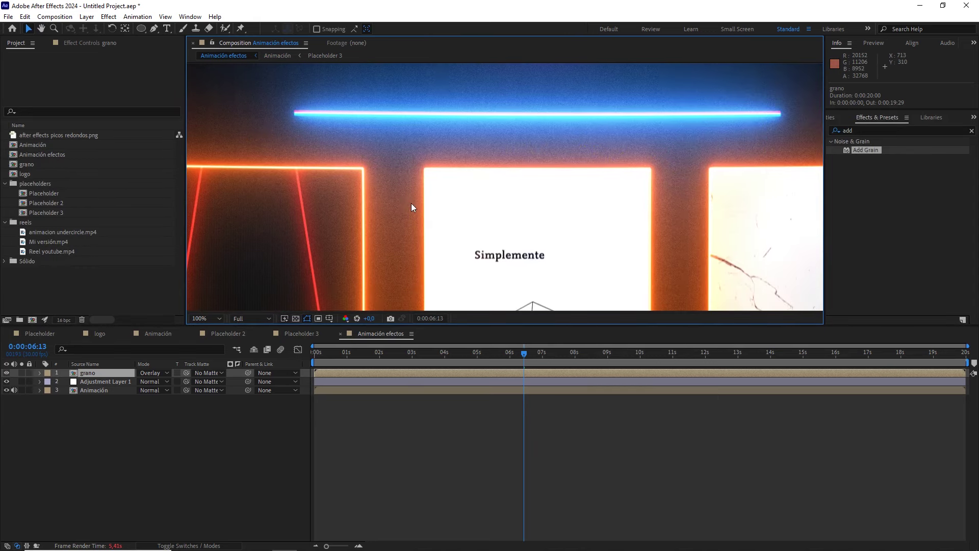
scroll(423, 207, down, 2)
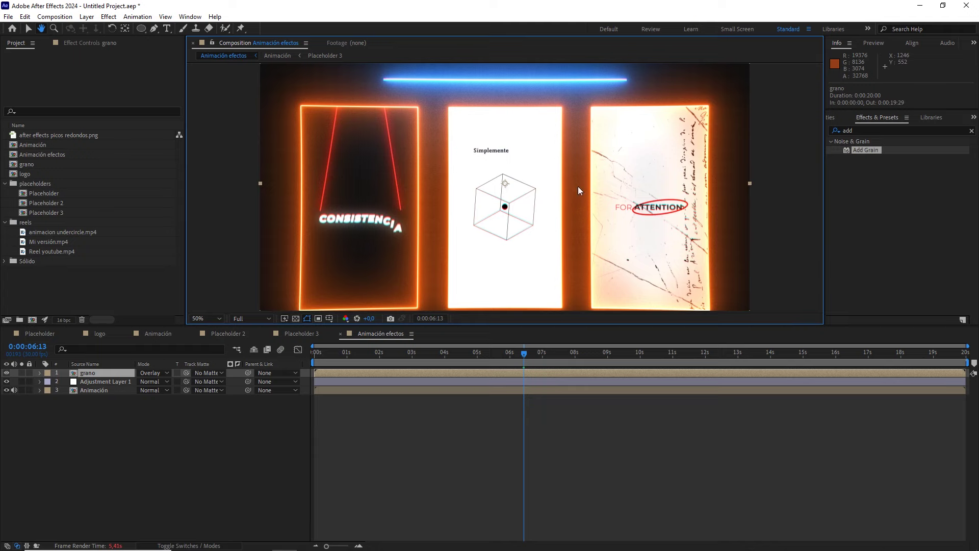
scroll(579, 191, down, 2)
key(v)
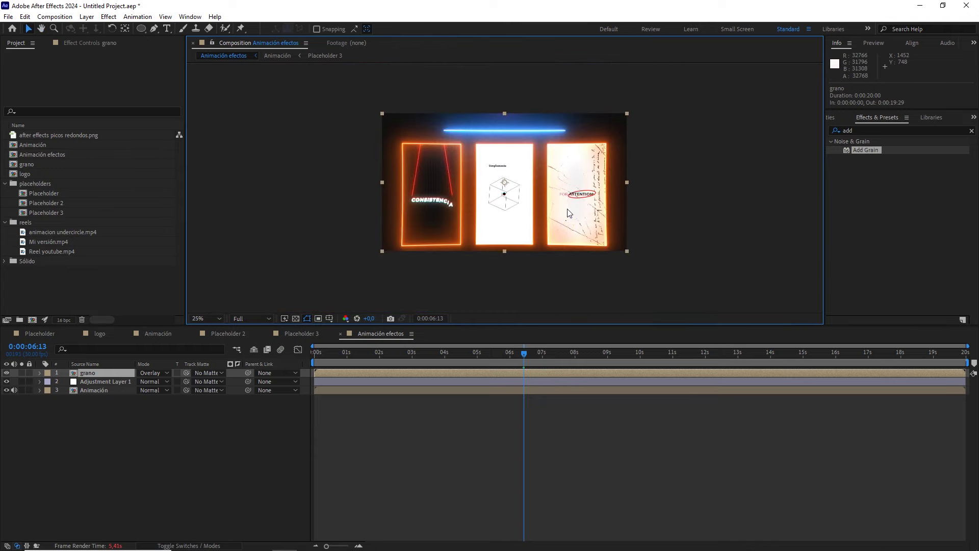
Create a new pure black (000000) solid layer at the top of the comp
right_click(133, 427)
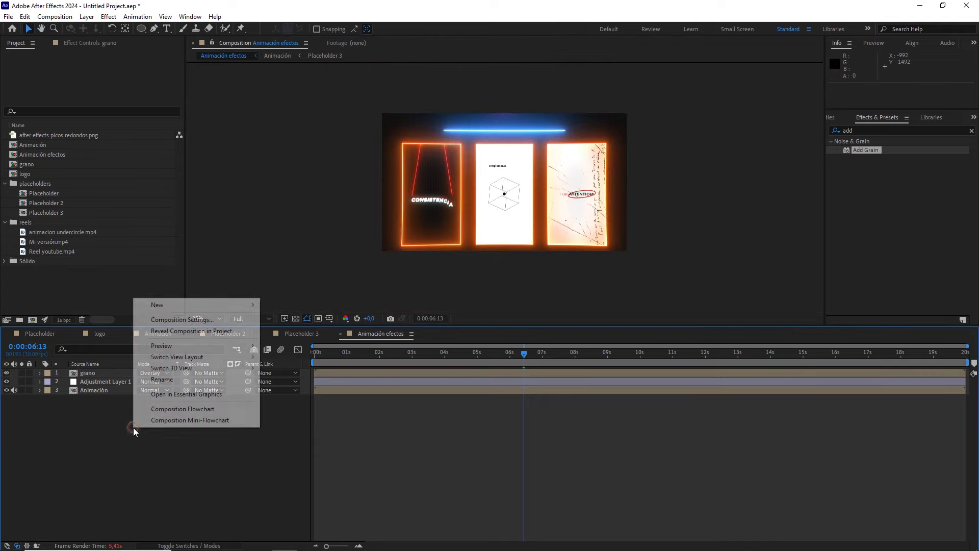
mouse_move(230, 305)
click(298, 329)
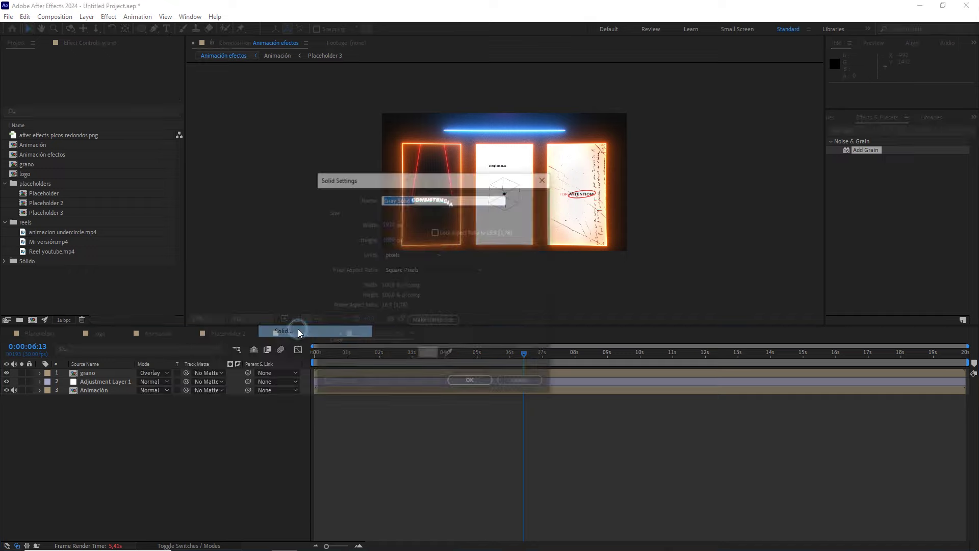
click(427, 354)
drag(201, 227, 143, 262)
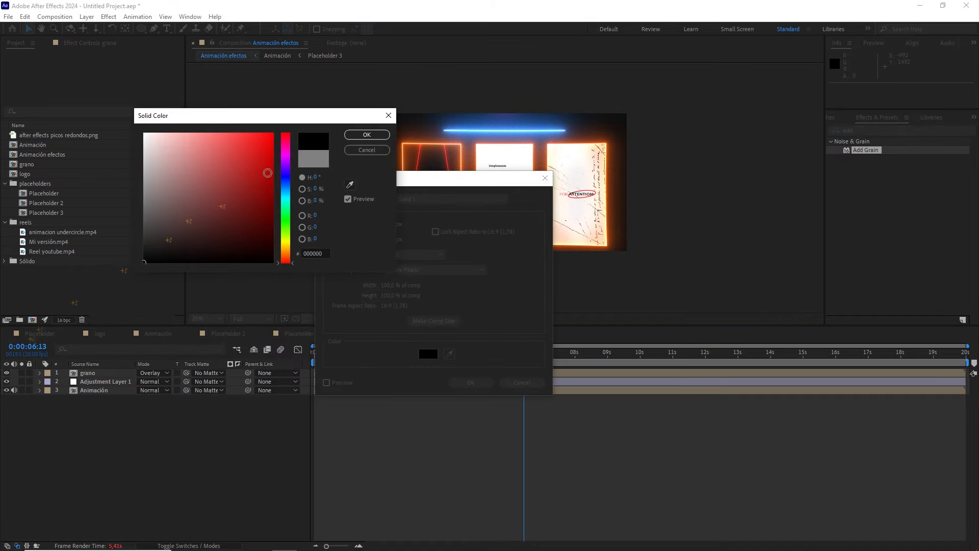
click(365, 135)
click(472, 381)
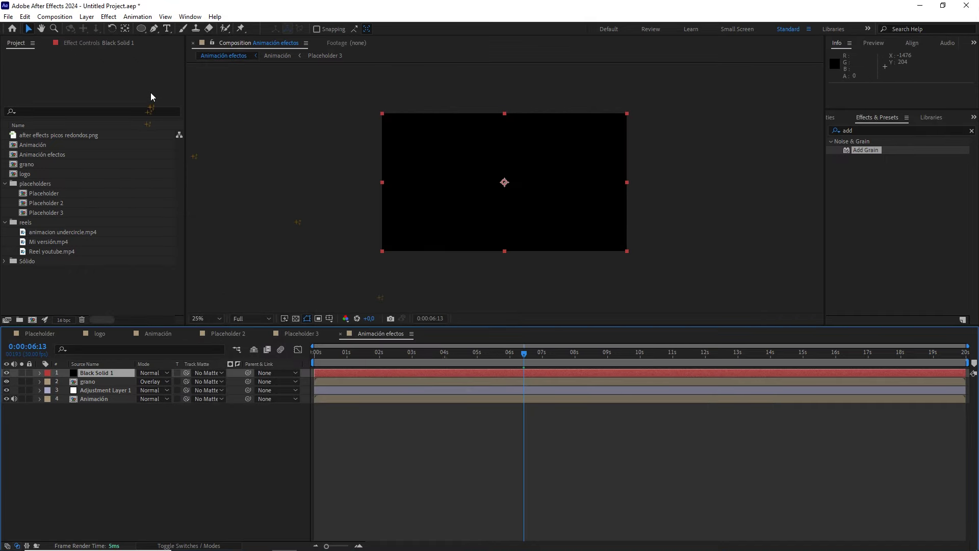
Add an ellipse mask to Black Solid 1, set to Subtract with 300 pixel feather
double_click(144, 29)
click(150, 390)
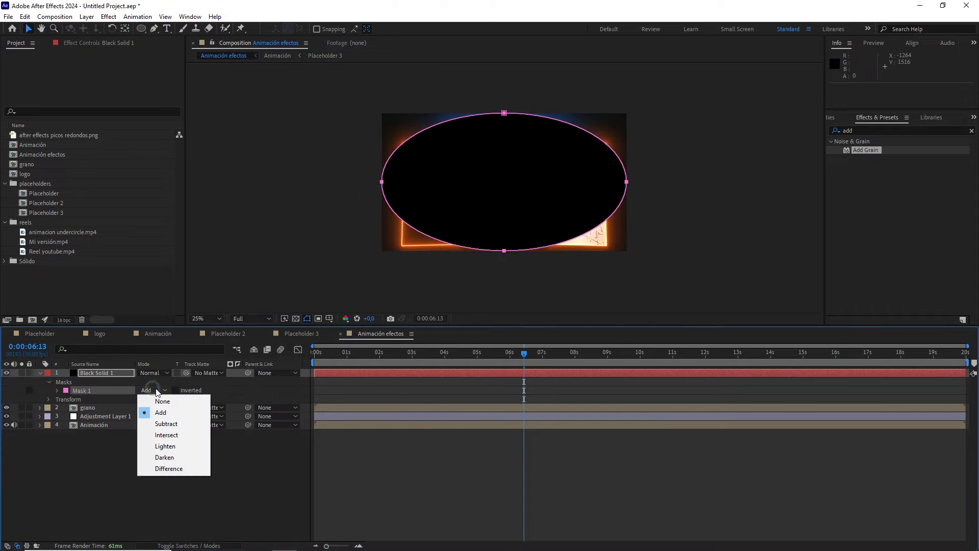
click(166, 423)
click(57, 390)
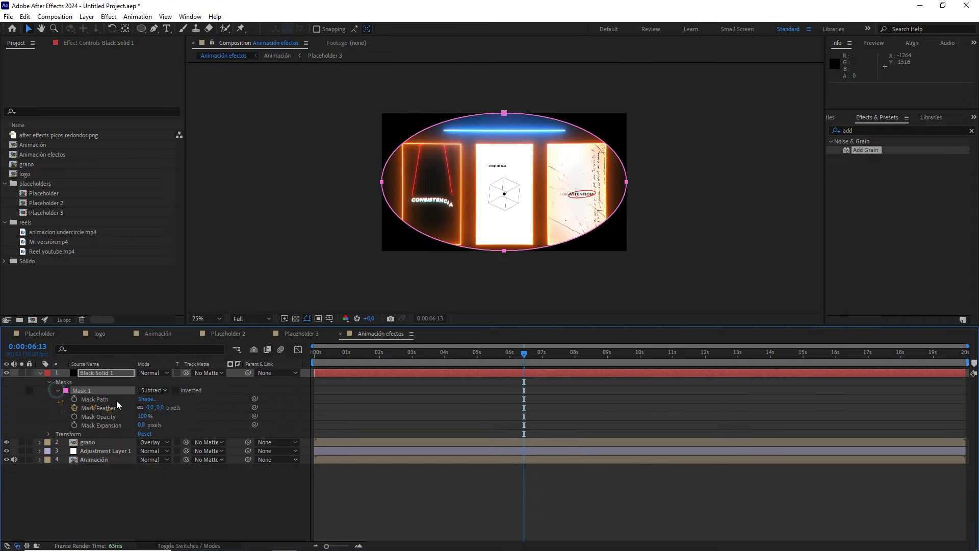
click(164, 408)
key(Return)
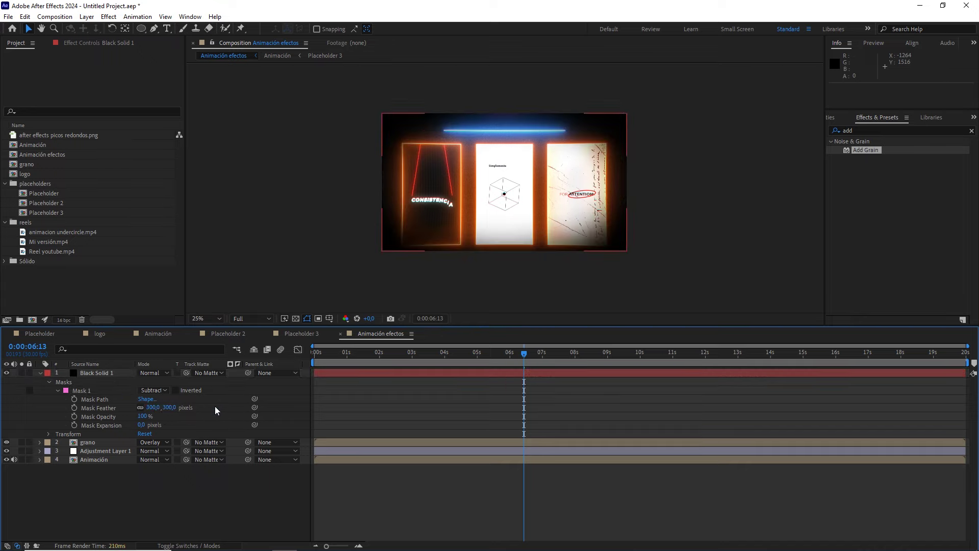
Move the vignette below grano at 30% opacity and toggle its visibility to compare
drag(97, 374, 99, 443)
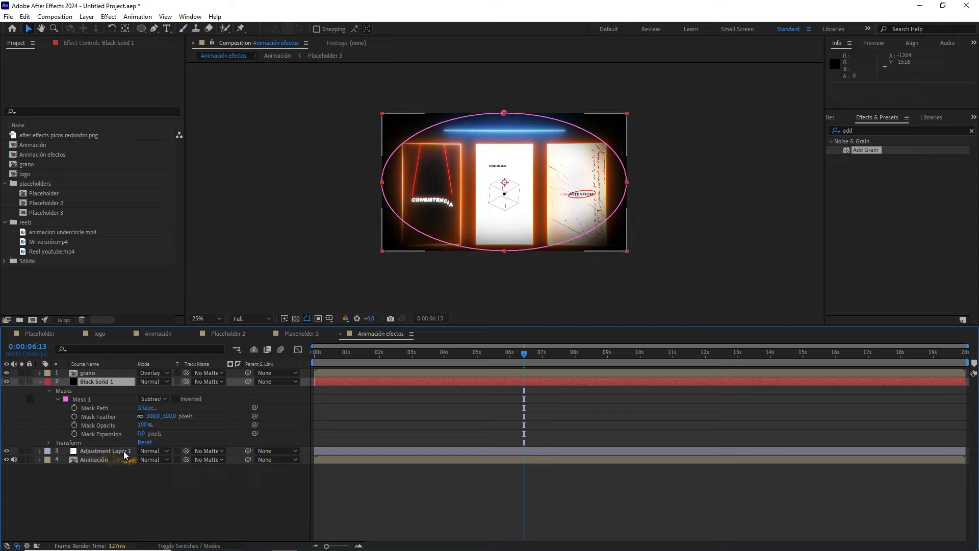
key(t)
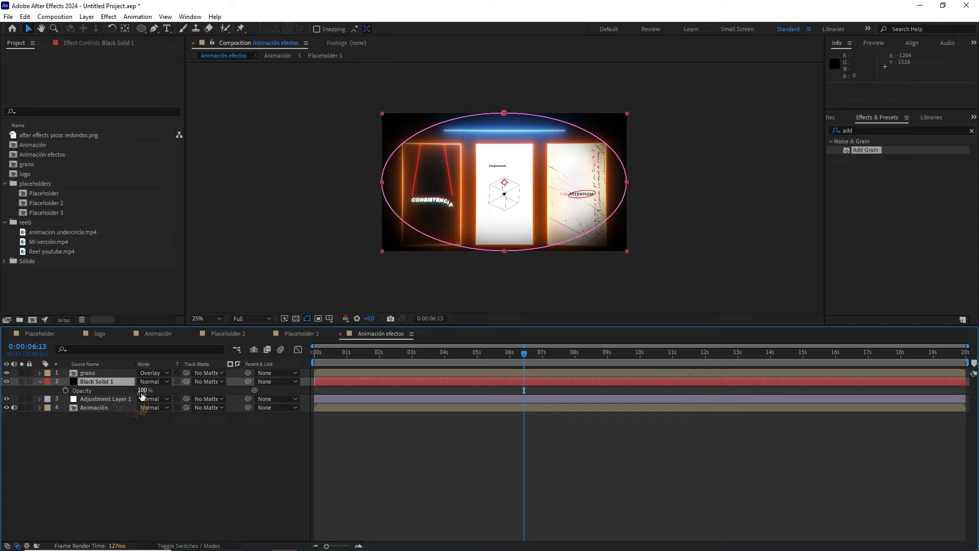
click(140, 390)
key(Return)
click(141, 448)
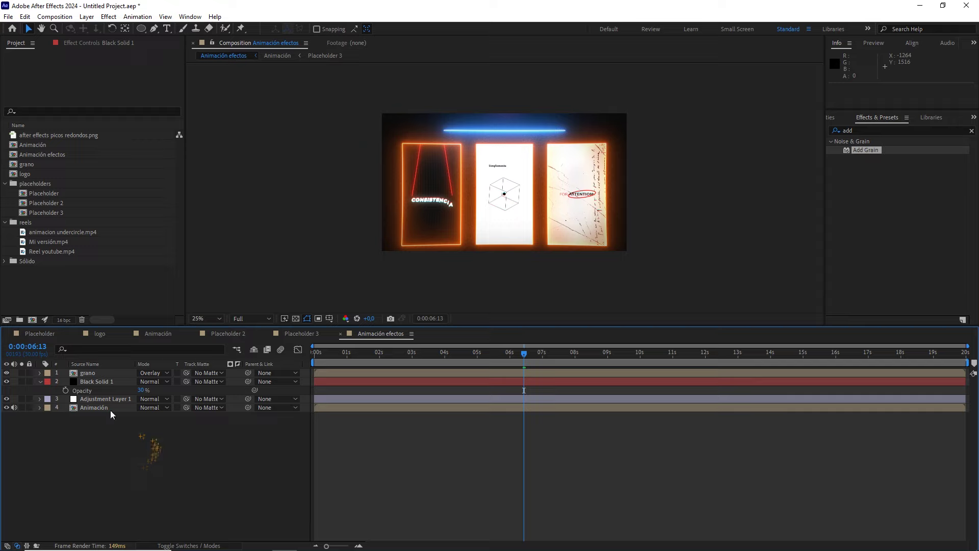
click(7, 382)
click(6, 382)
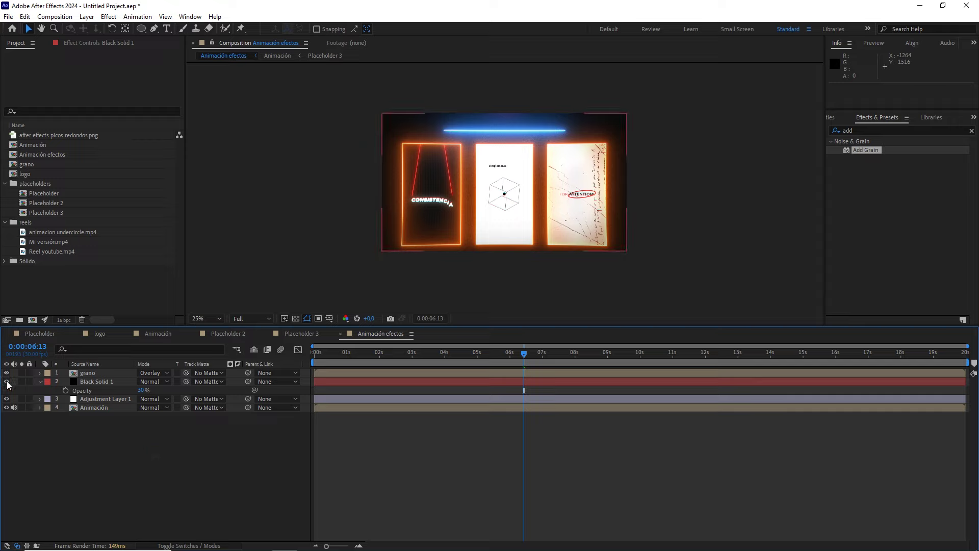
click(6, 381)
click(6, 382)
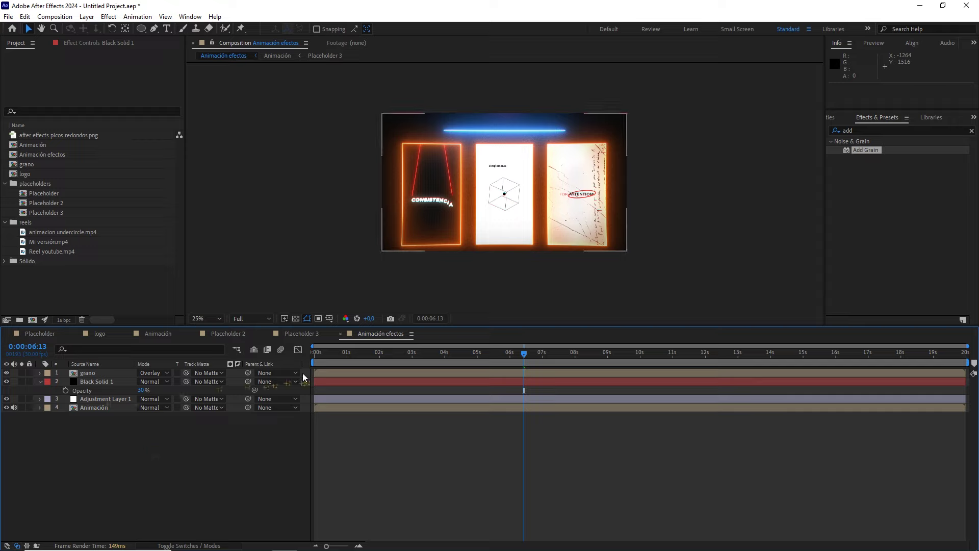
drag(328, 352, 314, 352)
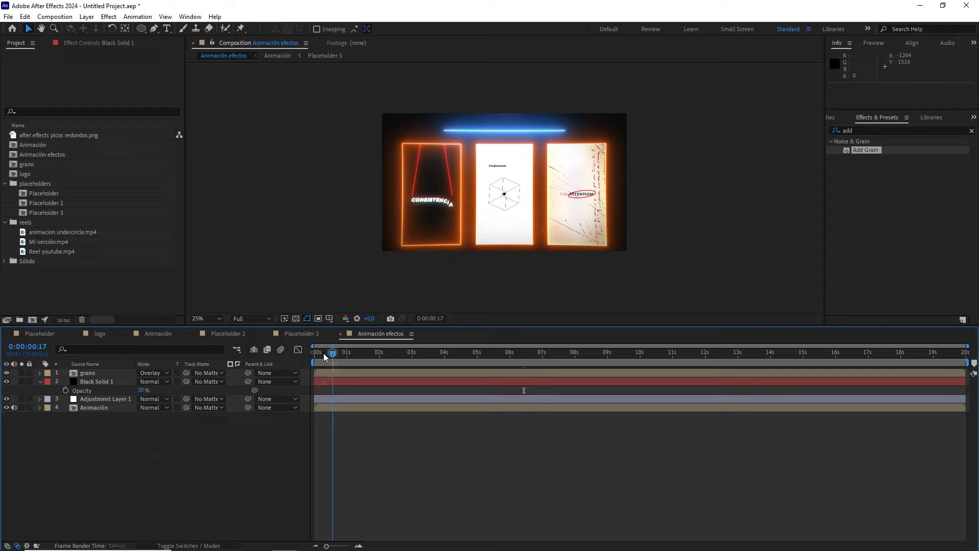
Add a new top adjustment layer and apply Posterize Time to it
right_click(188, 440)
mouse_move(286, 316)
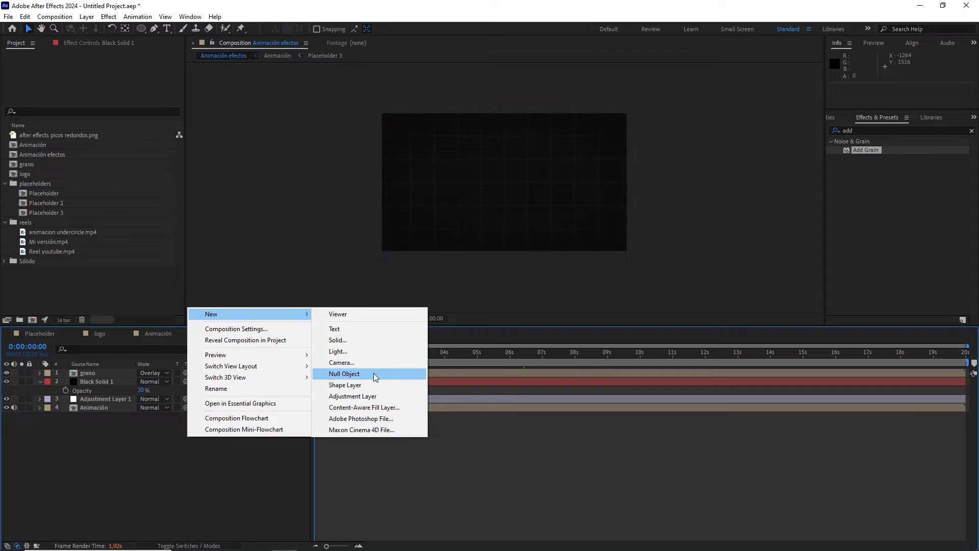
click(353, 396)
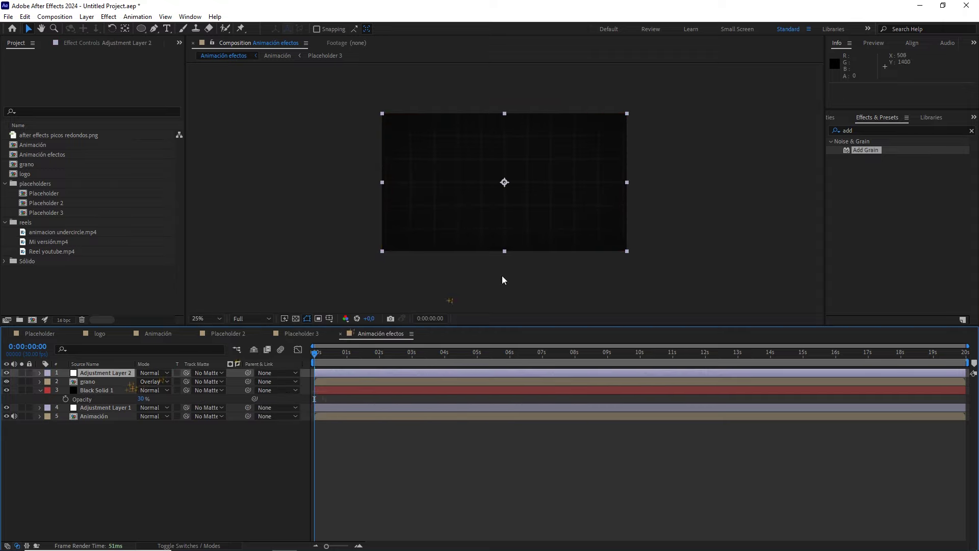
click(832, 128)
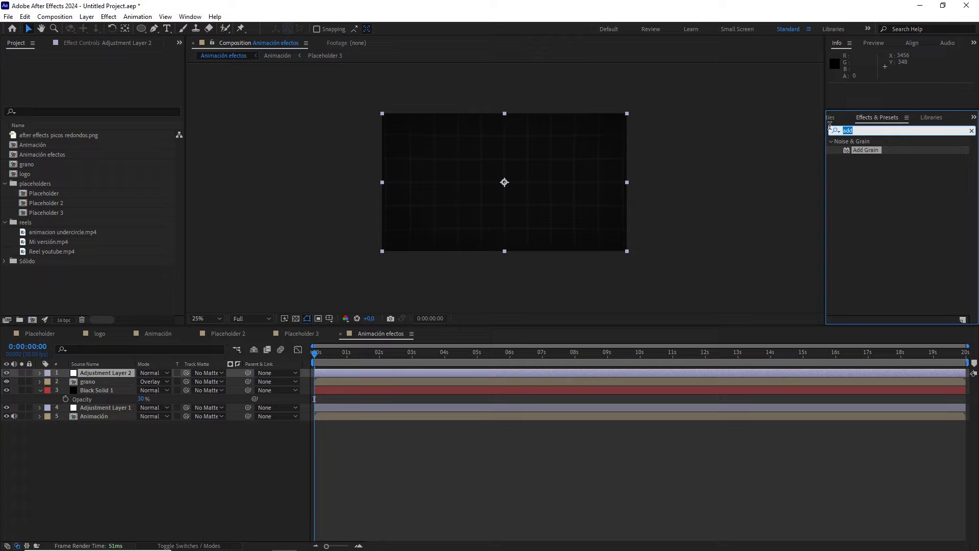
text(poster)
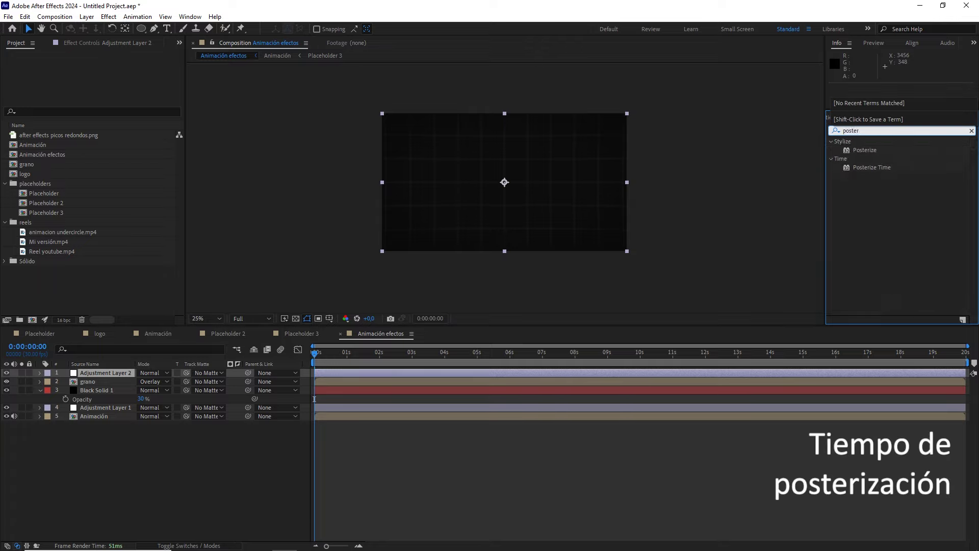
drag(871, 167, 117, 376)
Set Posterize Time to 15 fps and end the work area at 8 seconds
click(106, 73)
text(15)
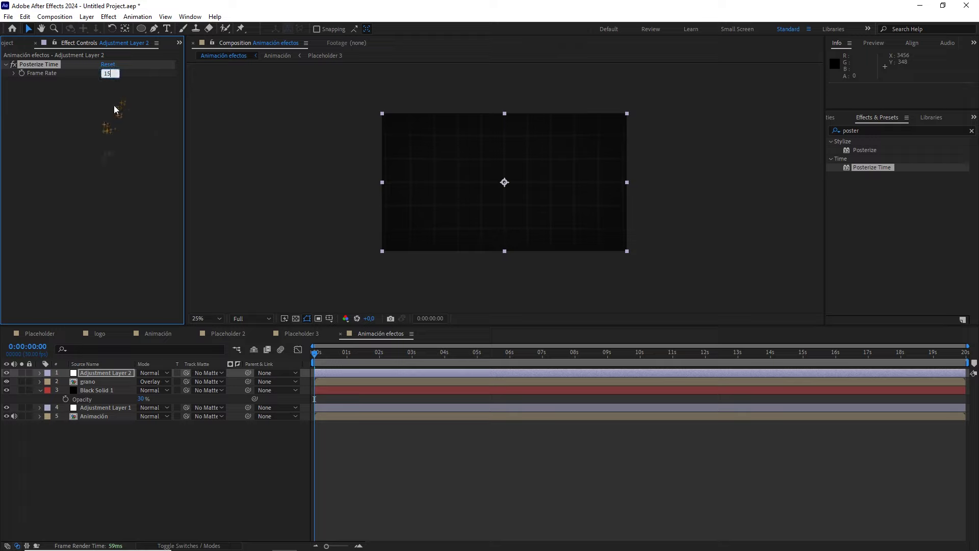
click(543, 354)
mouse_move(550, 360)
mouse_down()
mouse_move(575, 360)
mouse_move(317, 337)
mouse_up()
key(n)
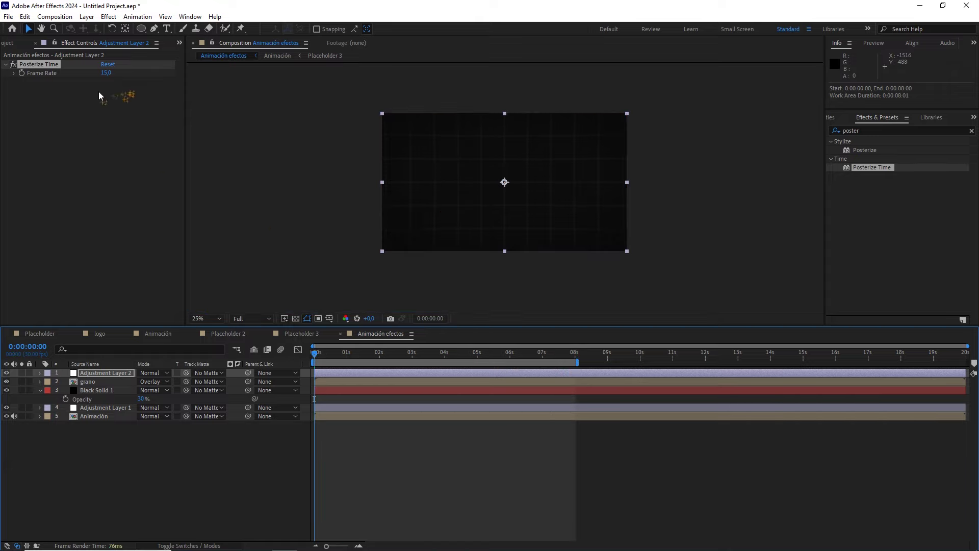
click(12, 67)
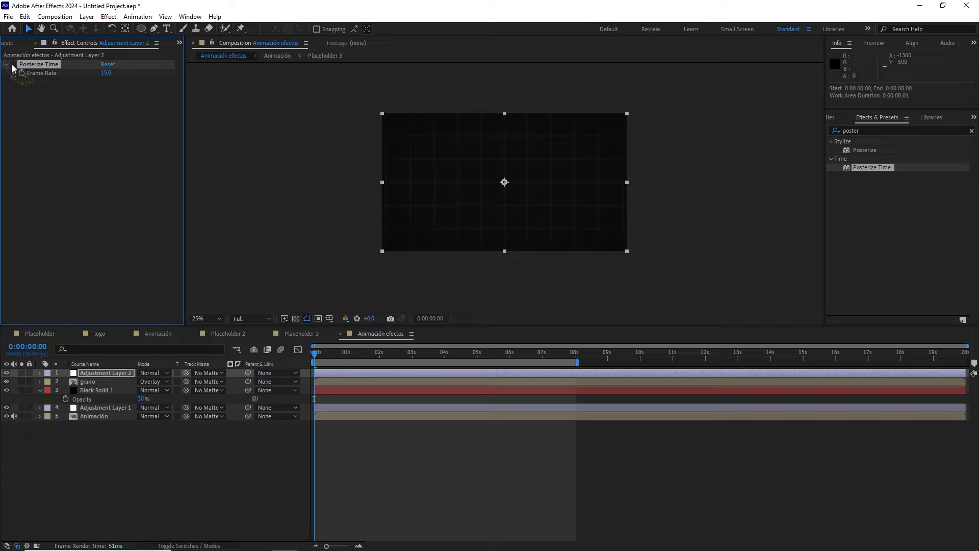
Lower the viewer preview resolution from Full to Quarter
click(251, 318)
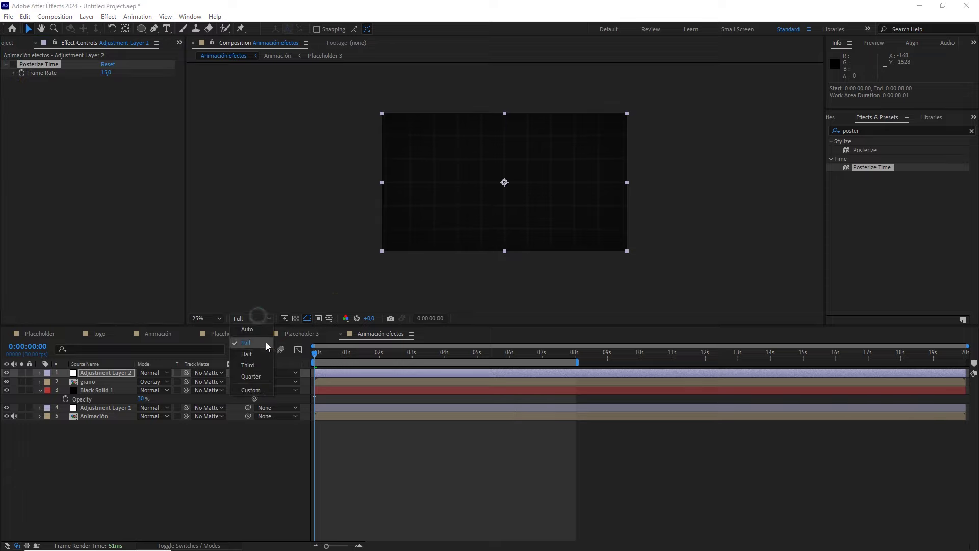
click(251, 371)
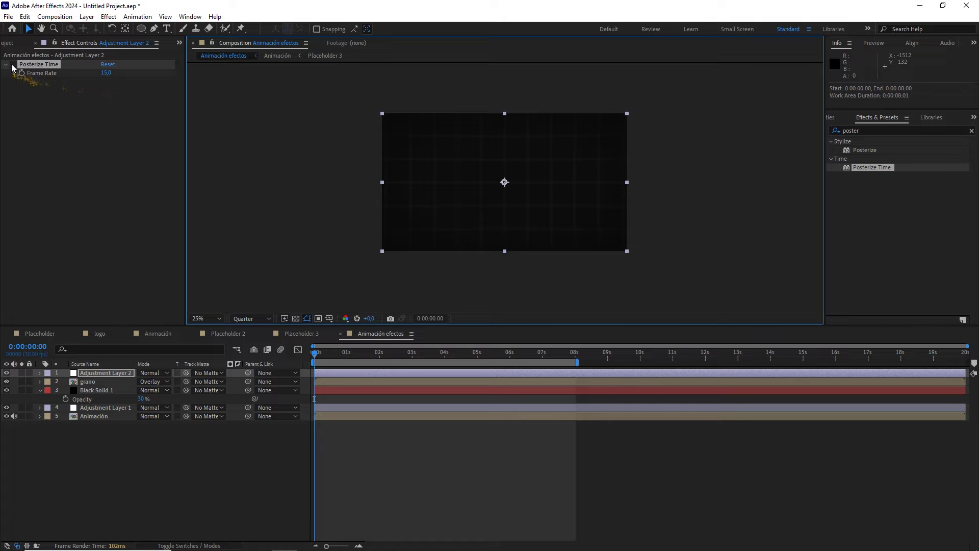
click(39, 66)
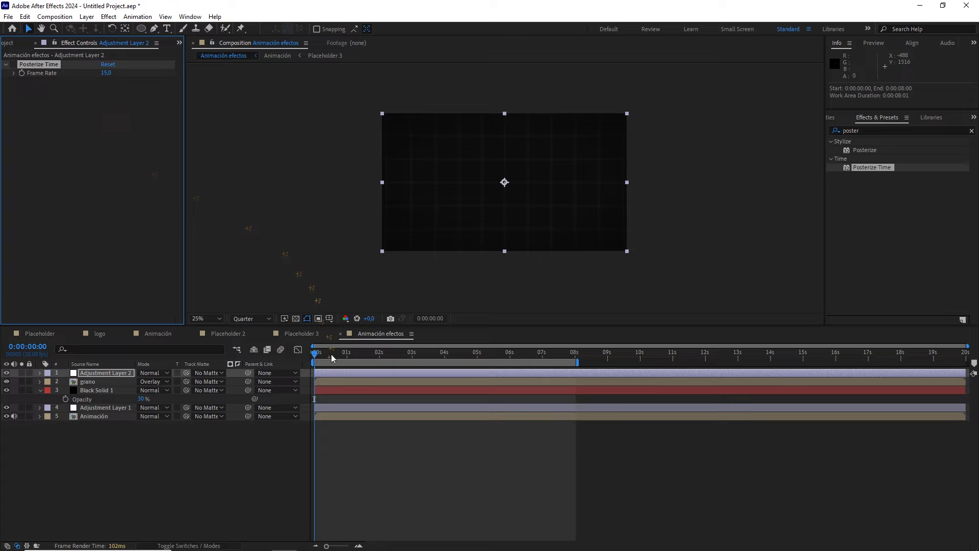
Set the viewer magnification to Fit so the whole comp shows
click(344, 360)
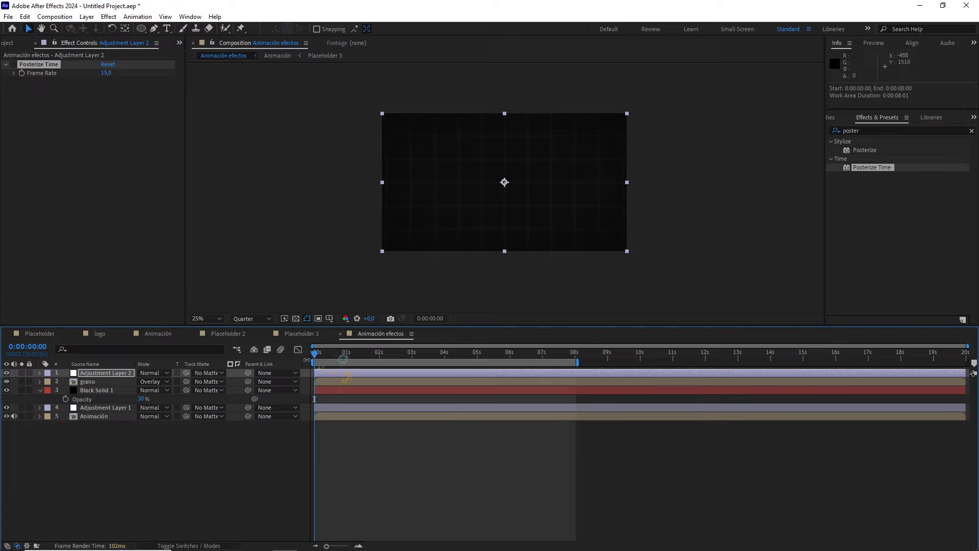
click(214, 319)
click(242, 459)
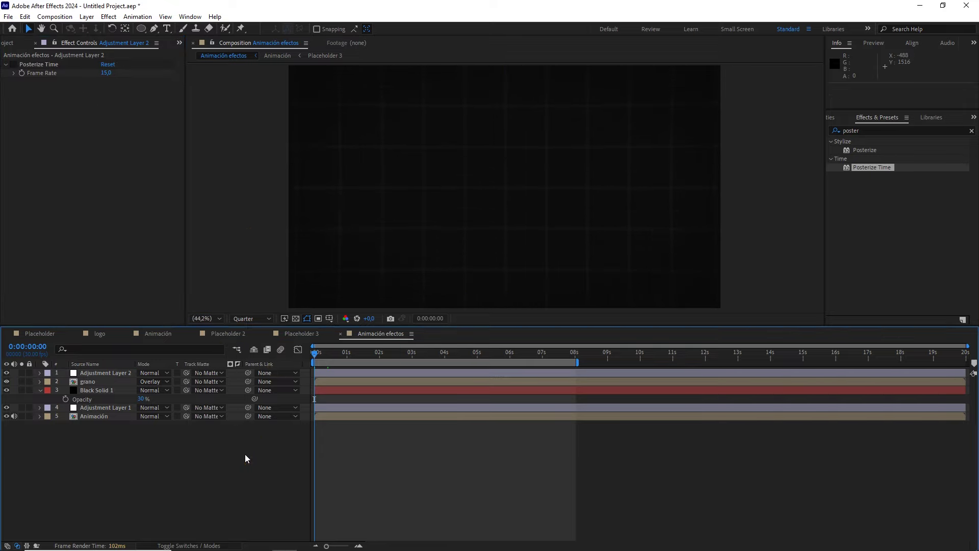